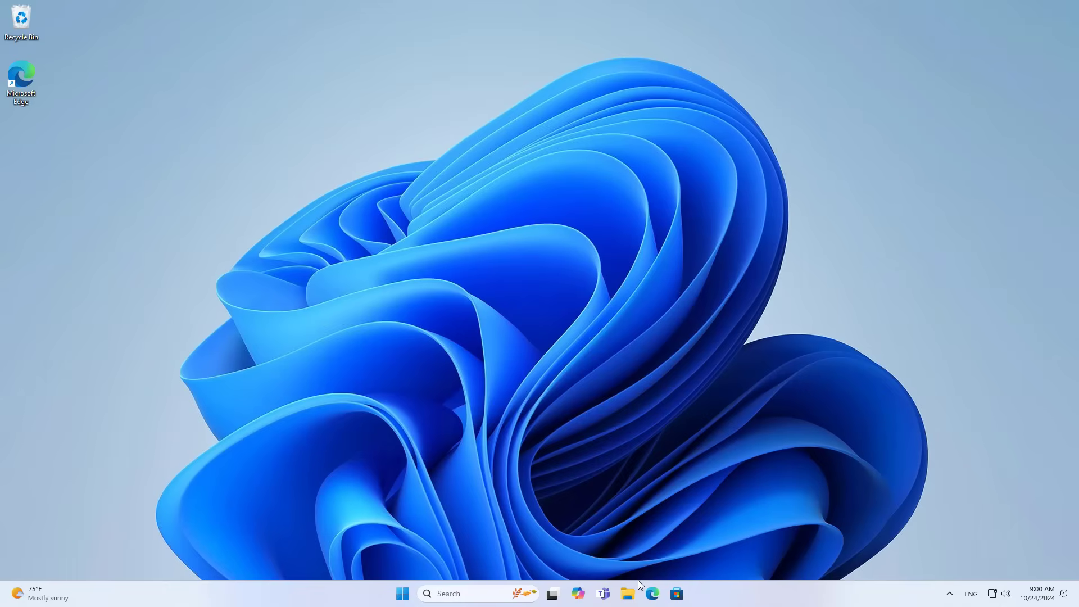
Load truenas.com in a new Edge tab.
{"action": "left_click", "coordinate": [652, 594]}
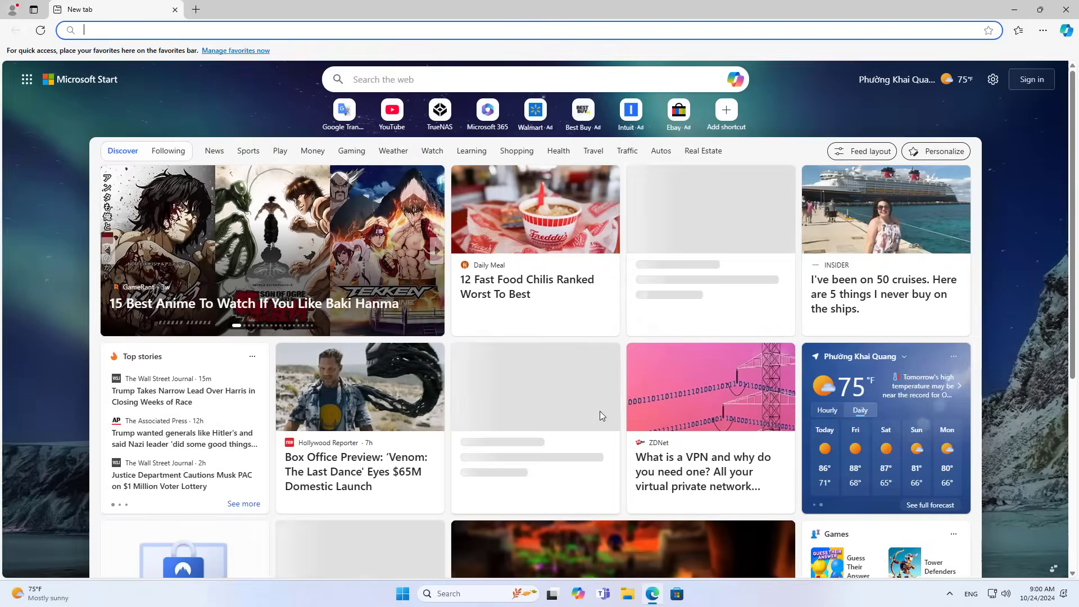
{"action": "type", "text": "truenas.com"}
{"action": "key", "text": "Return"}
{"action": "left_click_drag", "start_coordinate": [170, 30], "coordinate": [129, 30]}
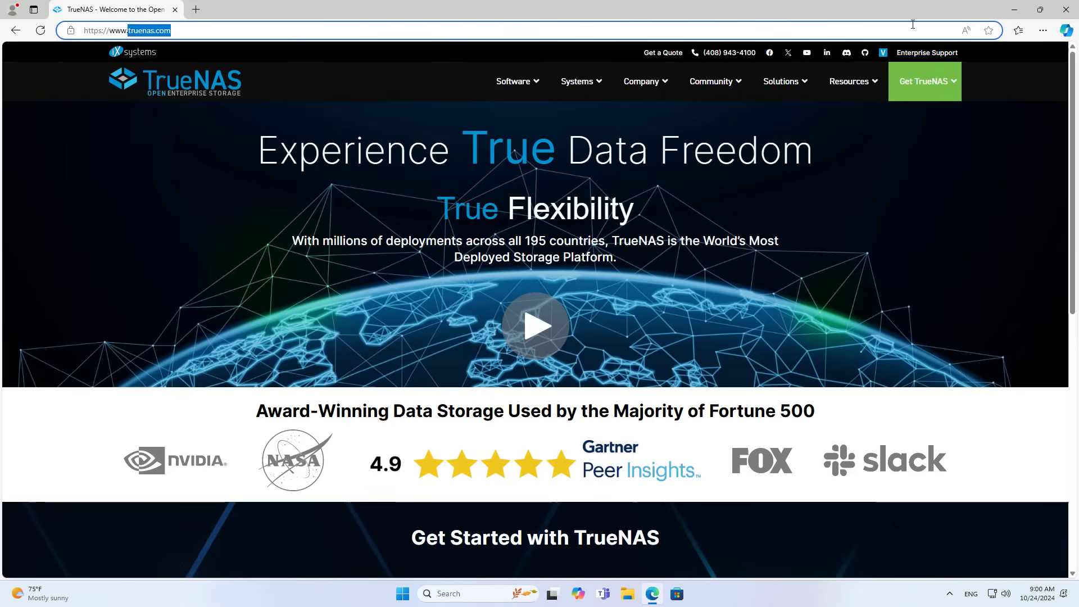
From the TrueNAS SCALE download page, skip sign-up and download the stable 24.04.2.3 ISO.
{"action": "left_click", "coordinate": [922, 82]}
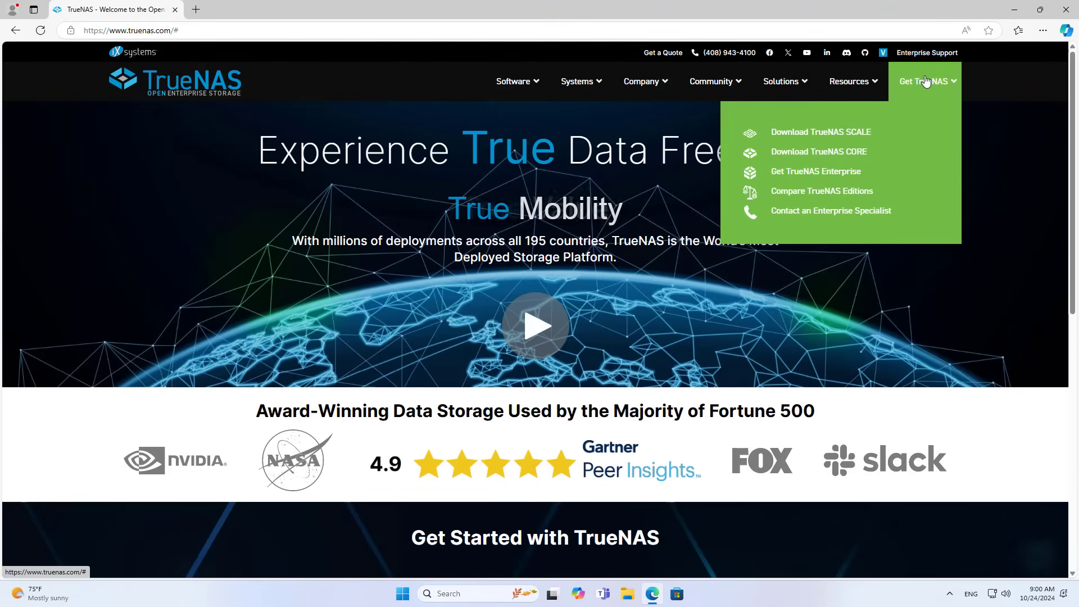
{"action": "left_click", "coordinate": [837, 134]}
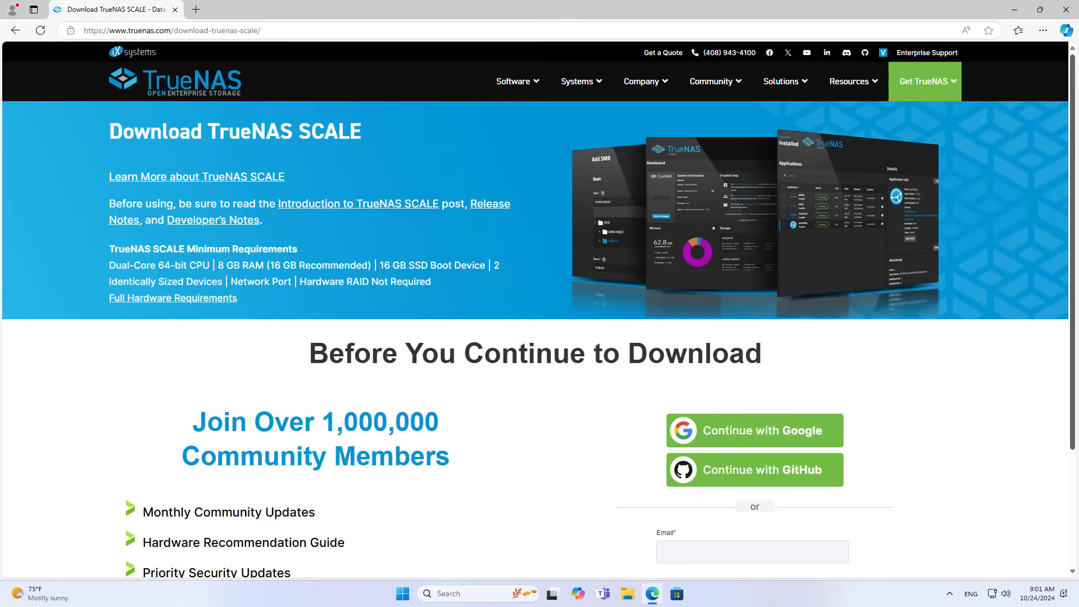
{"action": "left_click_drag", "start_coordinate": [1073, 254], "coordinate": [1062, 422]}
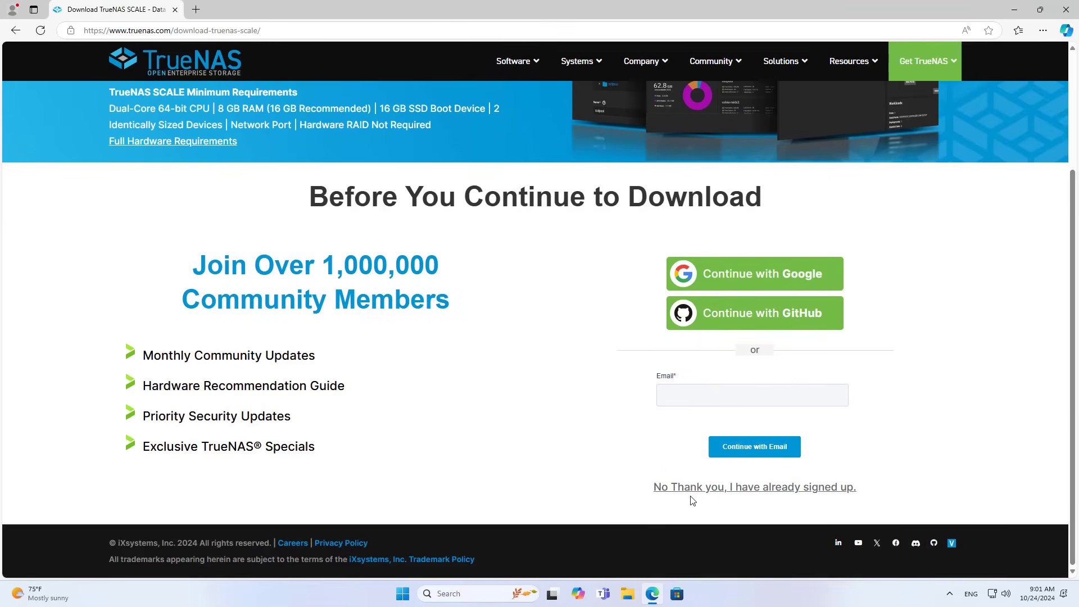
{"action": "left_click", "coordinate": [780, 489]}
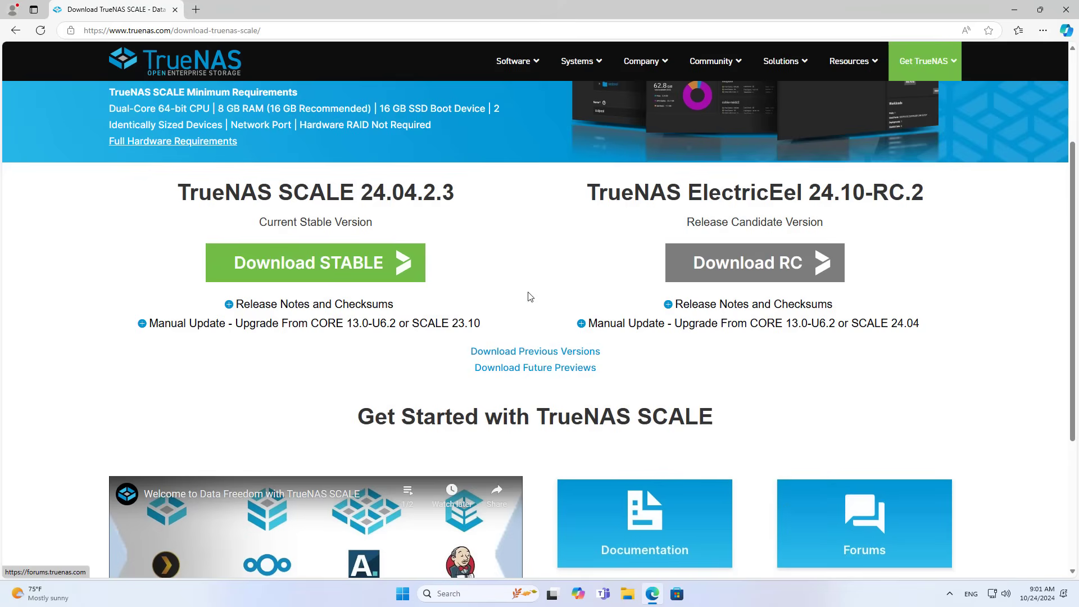
{"action": "left_click", "coordinate": [350, 265]}
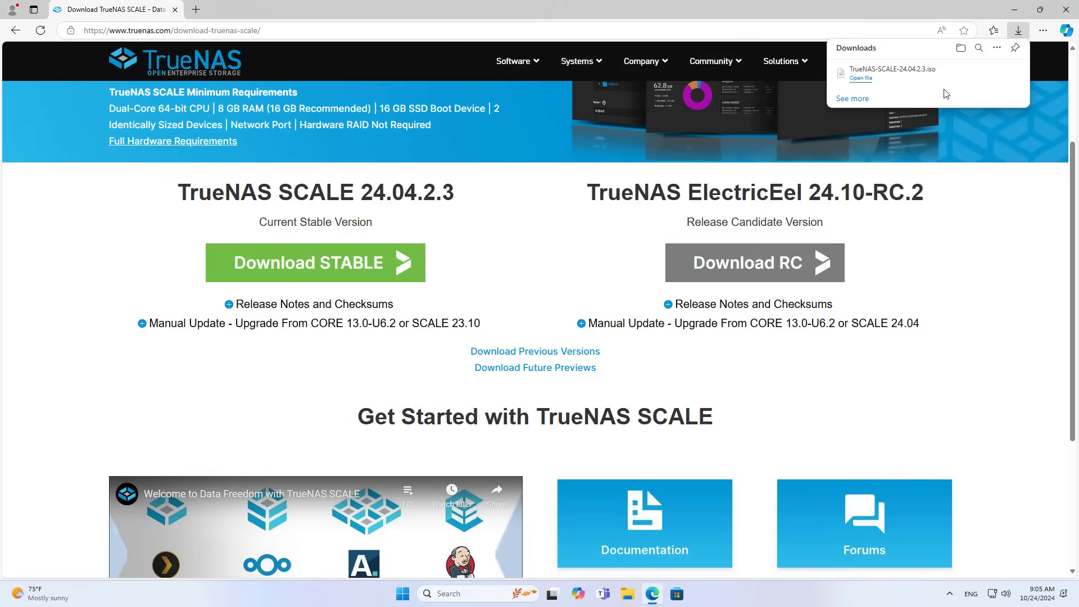
Search Google for rufus in a new tab.
{"action": "left_click", "coordinate": [196, 9]}
{"action": "type", "text": "google.com"}
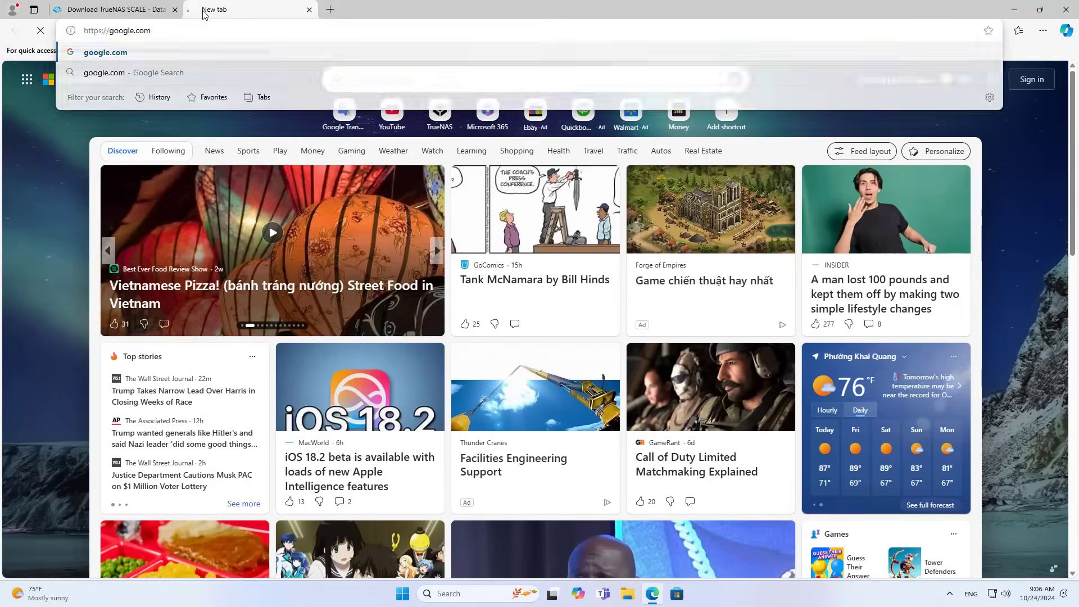
{"action": "key", "text": "Return"}
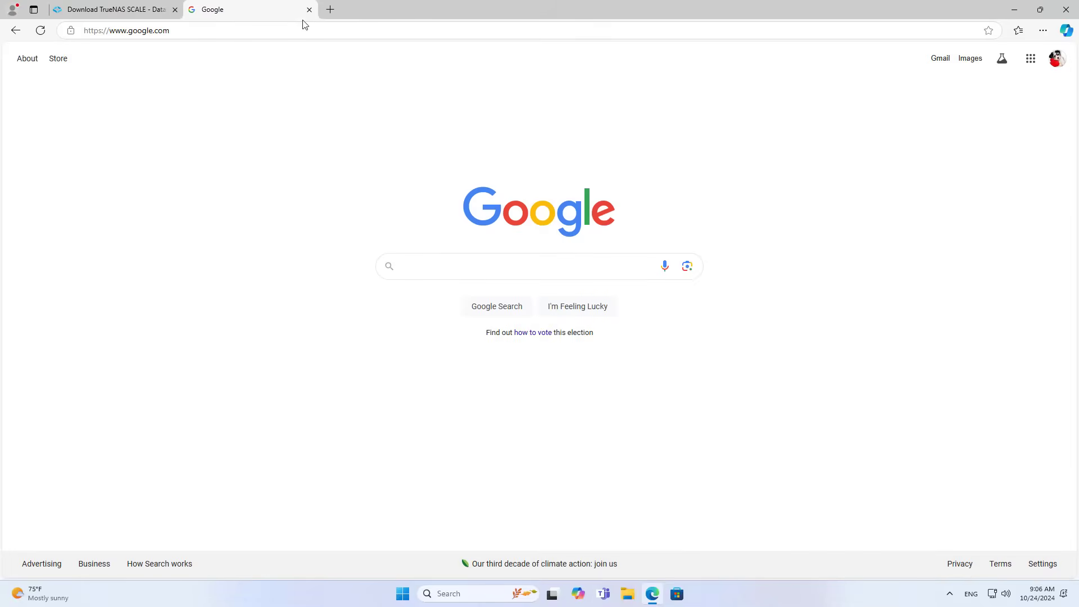
{"action": "left_click", "coordinate": [457, 264]}
{"action": "type", "text": "rufus"}
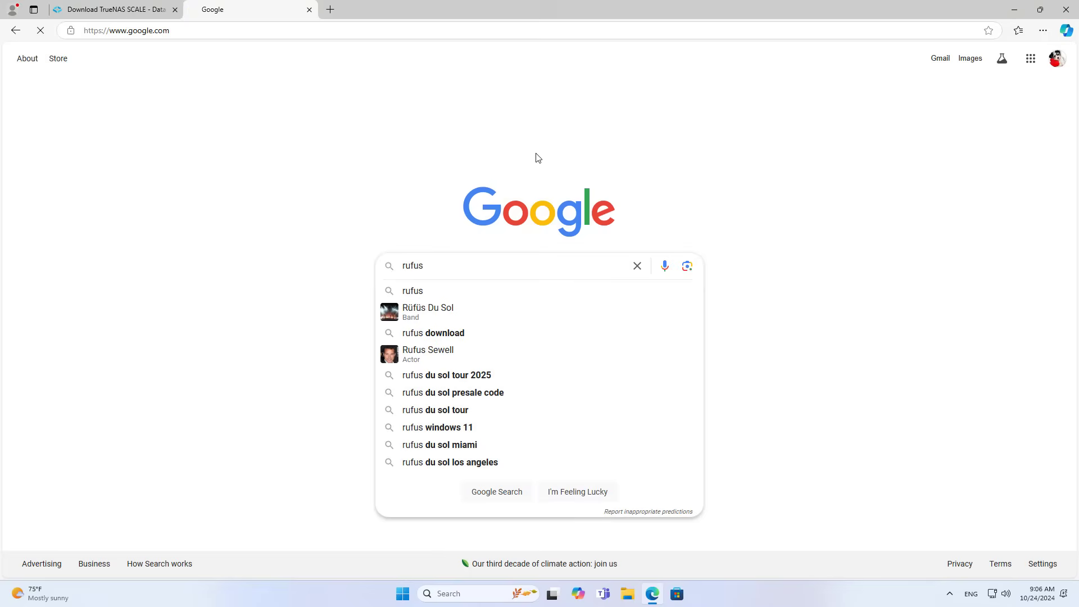
{"action": "key", "text": "Return"}
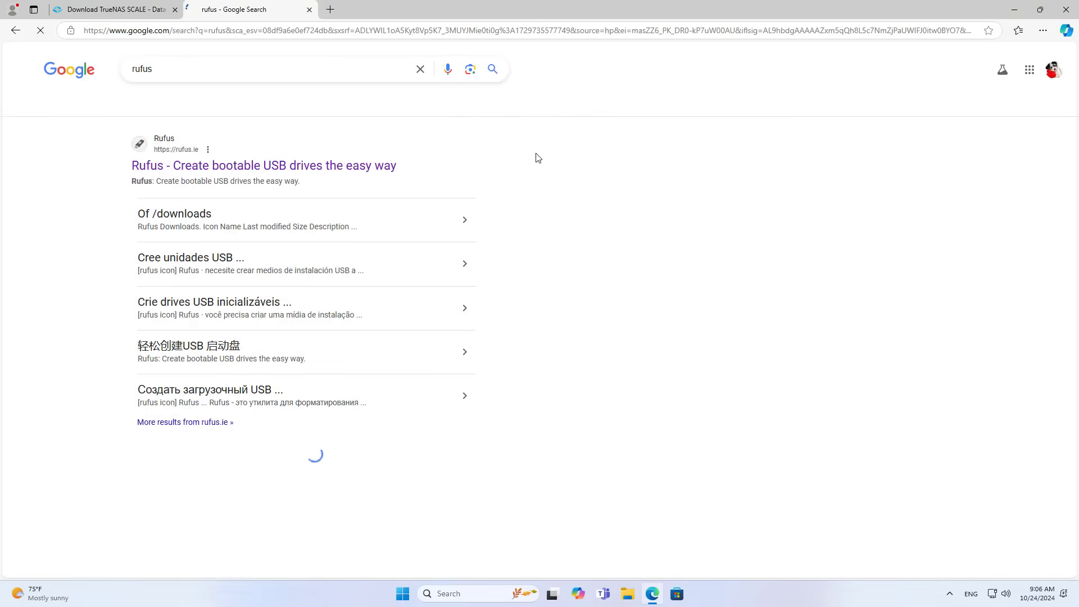
On rufus.ie, download rufus-4.6.exe from the Download section.
{"action": "left_click", "coordinate": [219, 169]}
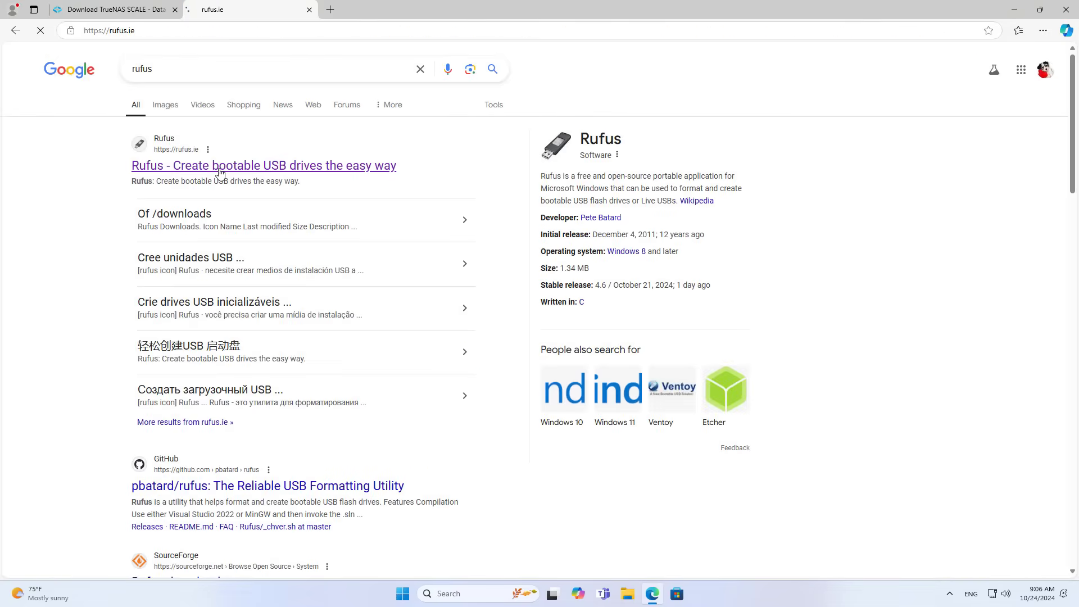
{"action": "scroll", "coordinate": [423, 292], "scroll_direction": "down", "scroll_amount": 10}
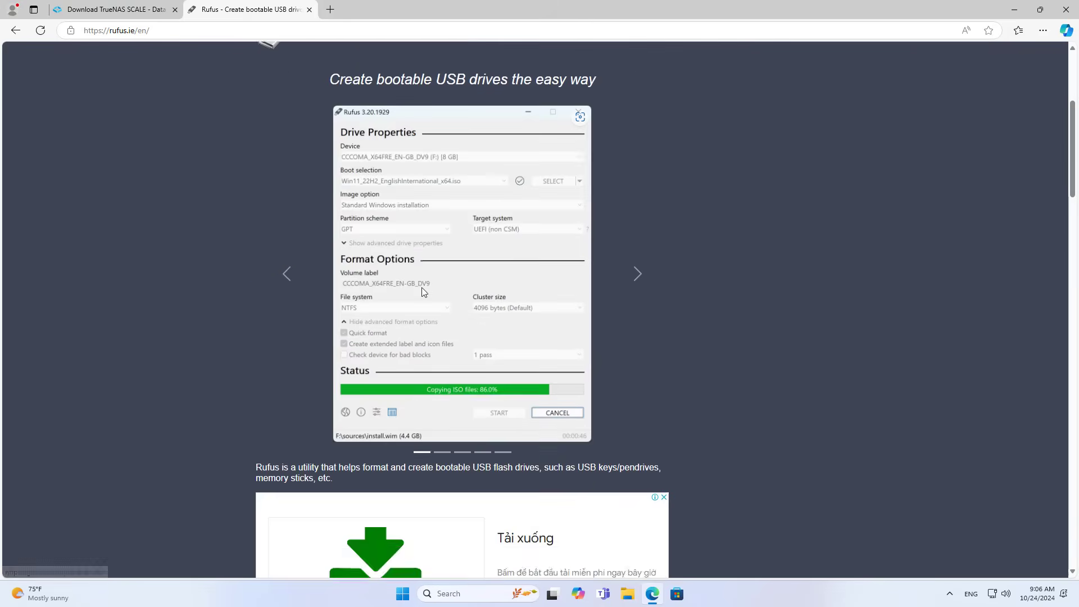
{"action": "scroll", "coordinate": [422, 292], "scroll_direction": "down", "scroll_amount": 2}
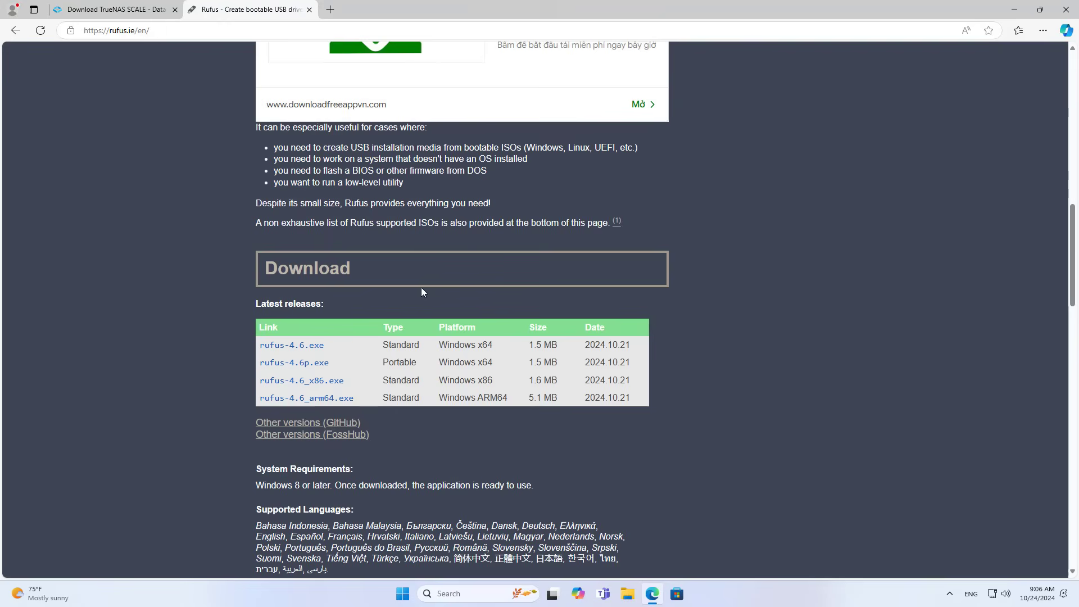
{"action": "left_click", "coordinate": [289, 343]}
Launch the downloaded rufus-4.6 program from the Downloads folder.
{"action": "mouse_move", "coordinate": [871, 76]}
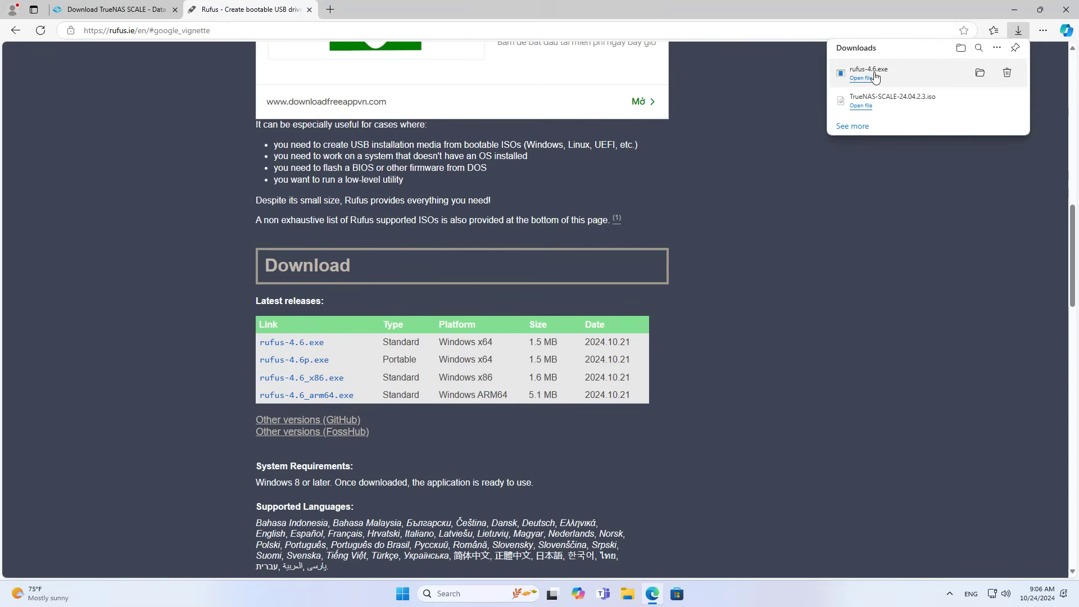
{"action": "left_click", "coordinate": [980, 74]}
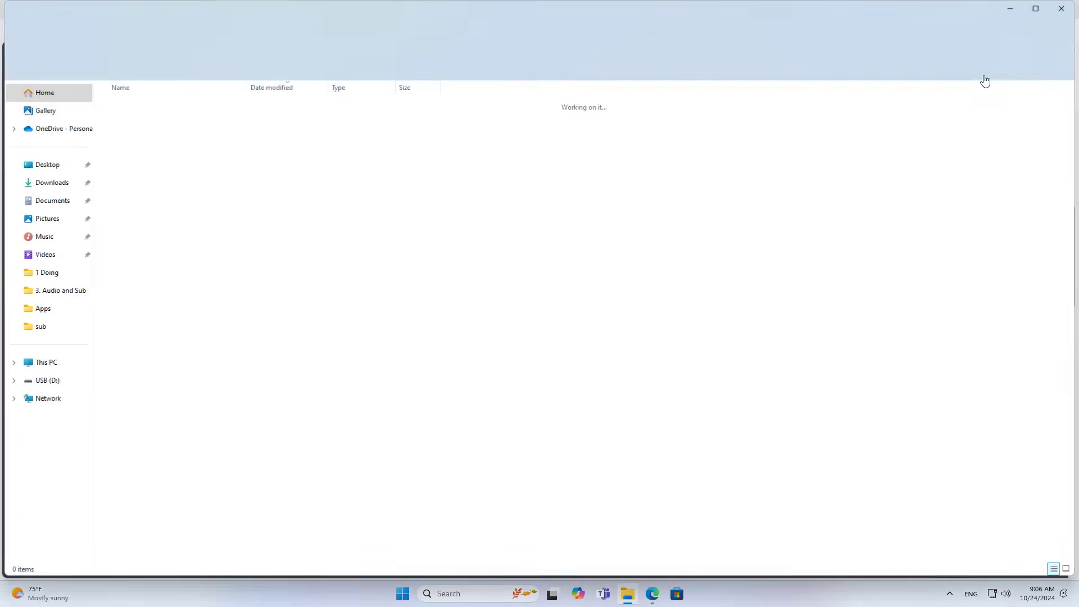
{"action": "left_click", "coordinate": [215, 199]}
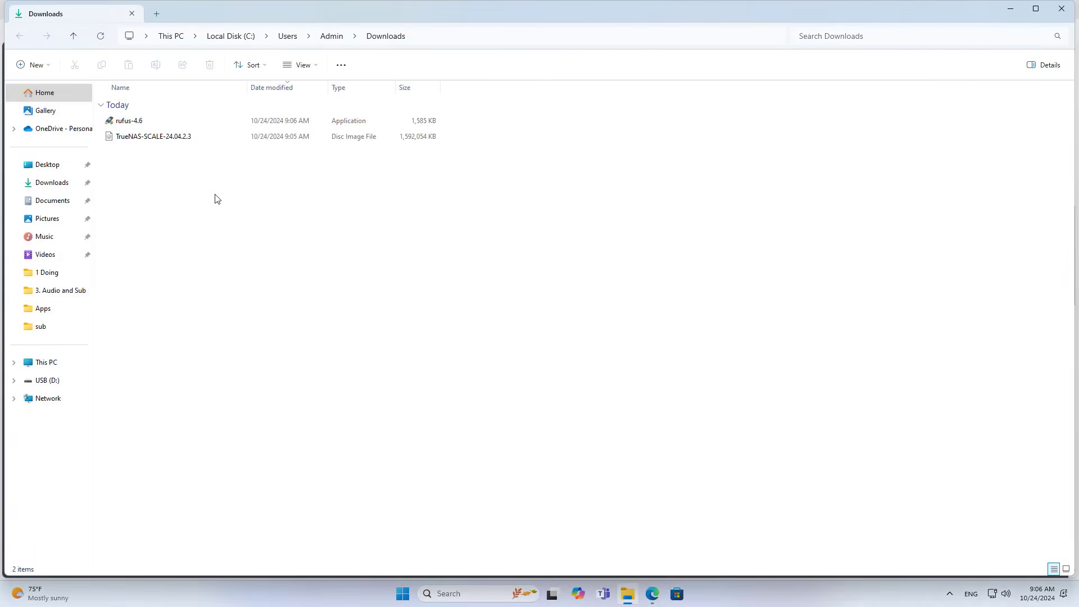
{"action": "left_click", "coordinate": [136, 123]}
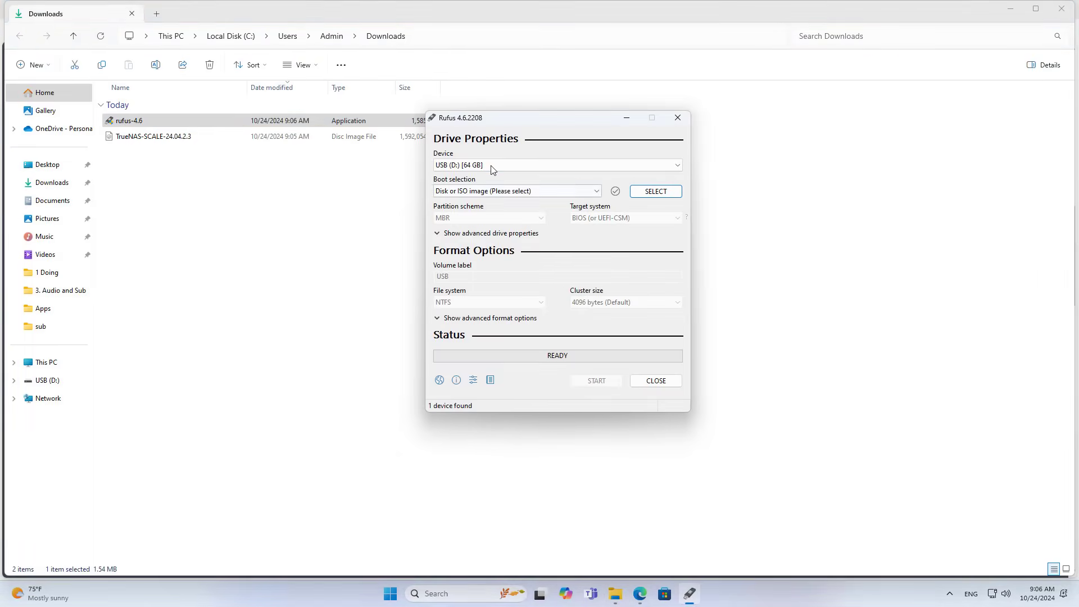
Target USB (D:) 64 GB with the TrueNAS-SCALE-24.04.2.3 image and MBR partition scheme.
{"action": "left_click", "coordinate": [492, 165]}
{"action": "left_click", "coordinate": [477, 177]}
{"action": "left_click", "coordinate": [650, 192]}
{"action": "left_click", "coordinate": [574, 234]}
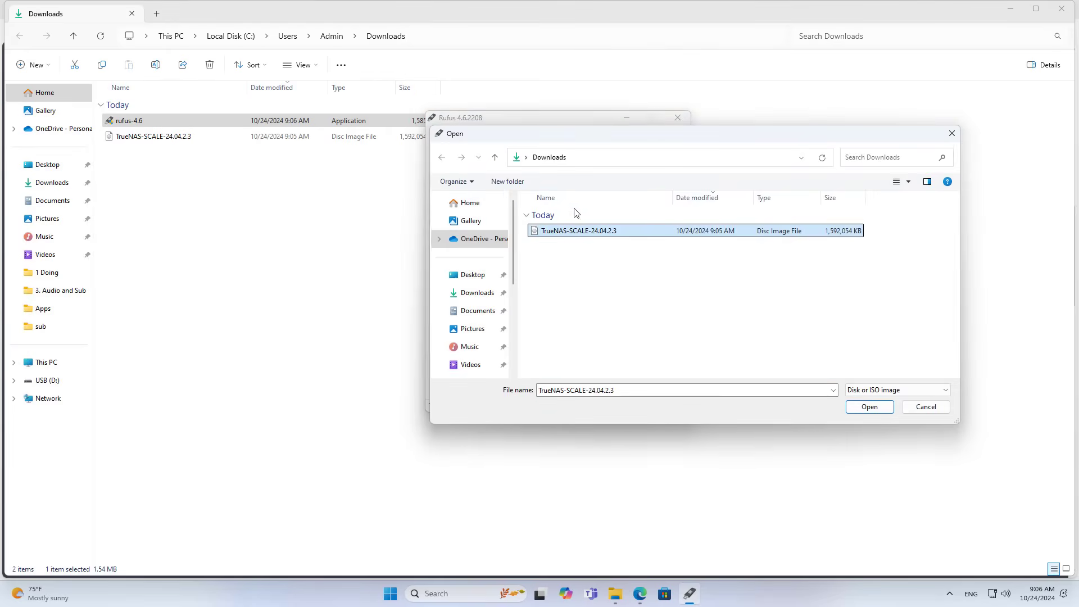
{"action": "left_click", "coordinate": [860, 408]}
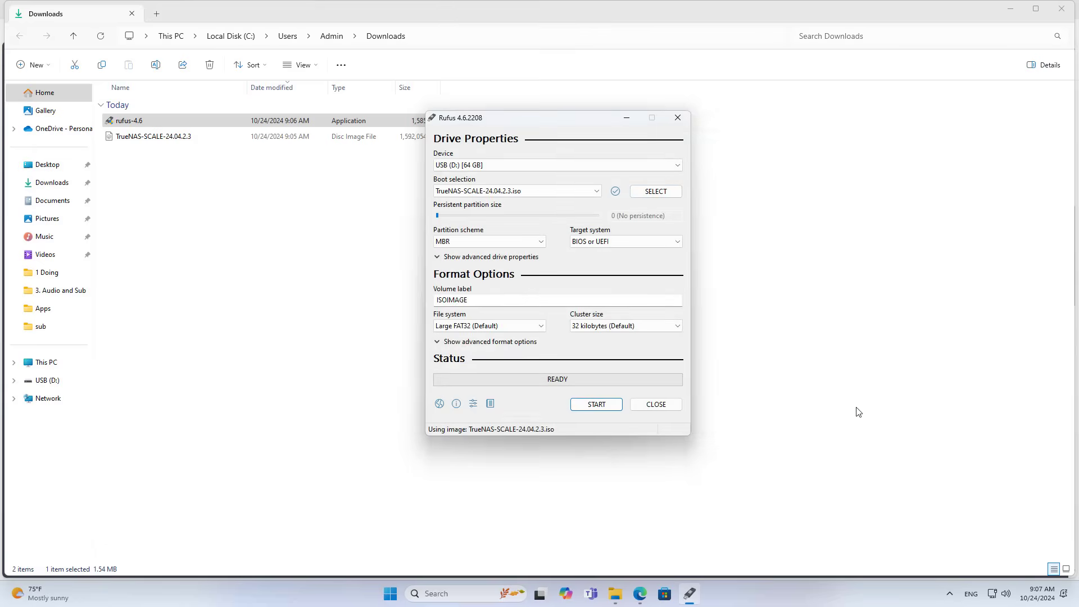
{"action": "left_click", "coordinate": [472, 242]}
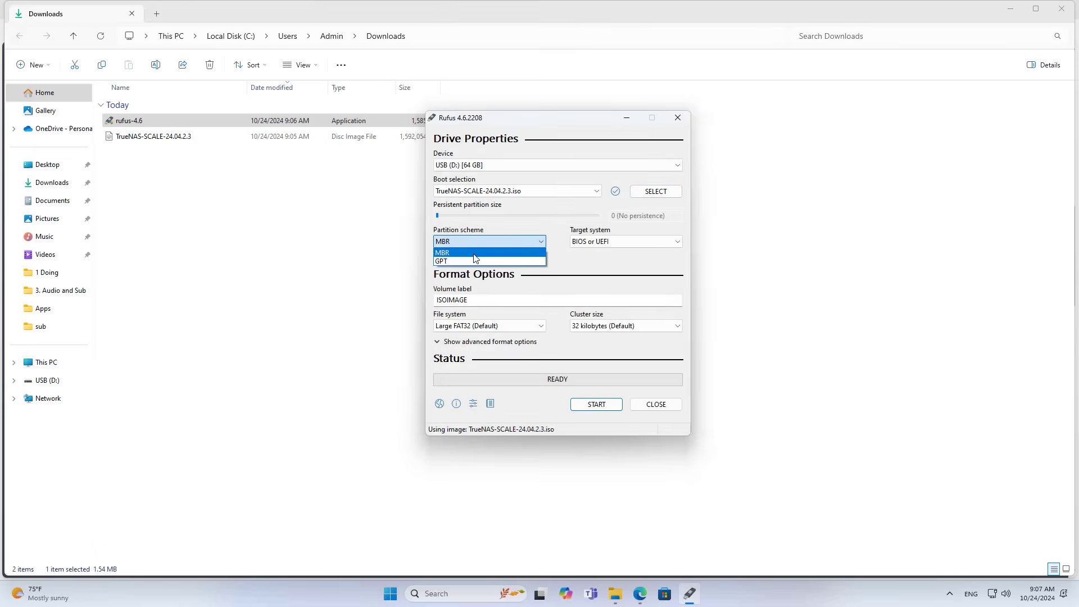
{"action": "left_click", "coordinate": [475, 258]}
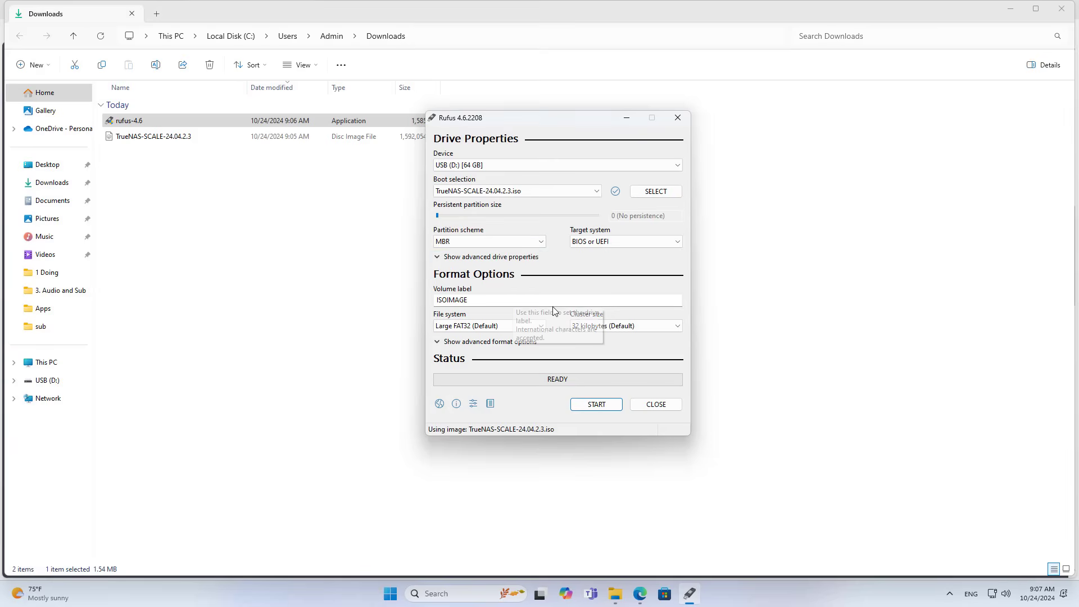
Write the image in ISO mode, allowing boot file download and erasing the drive, then close Rufus.
{"action": "left_click", "coordinate": [591, 403]}
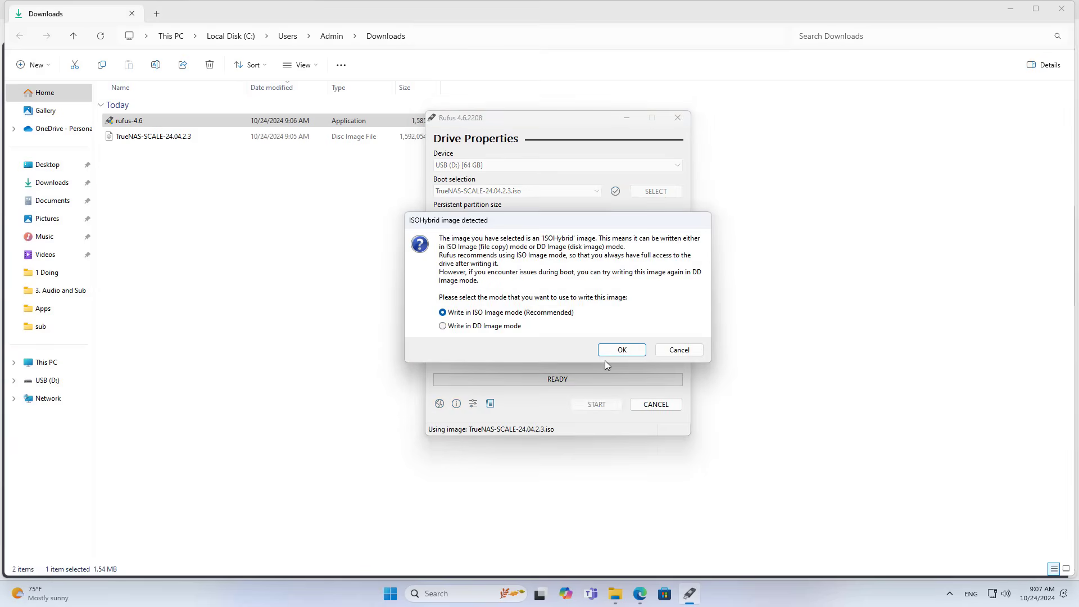
{"action": "left_click", "coordinate": [622, 350]}
{"action": "left_click", "coordinate": [532, 382]}
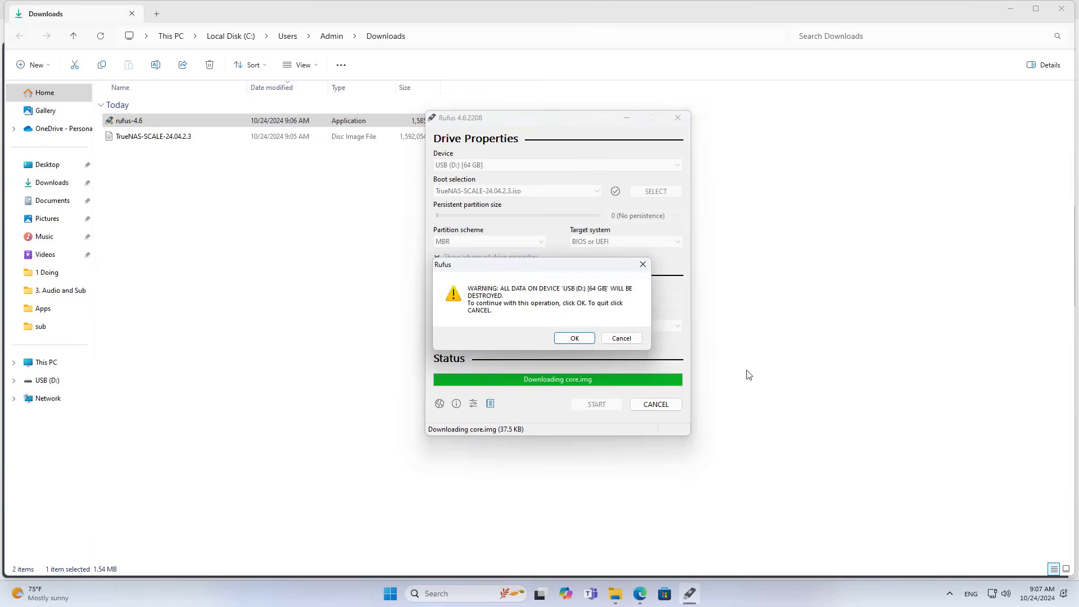
{"action": "left_click", "coordinate": [585, 342]}
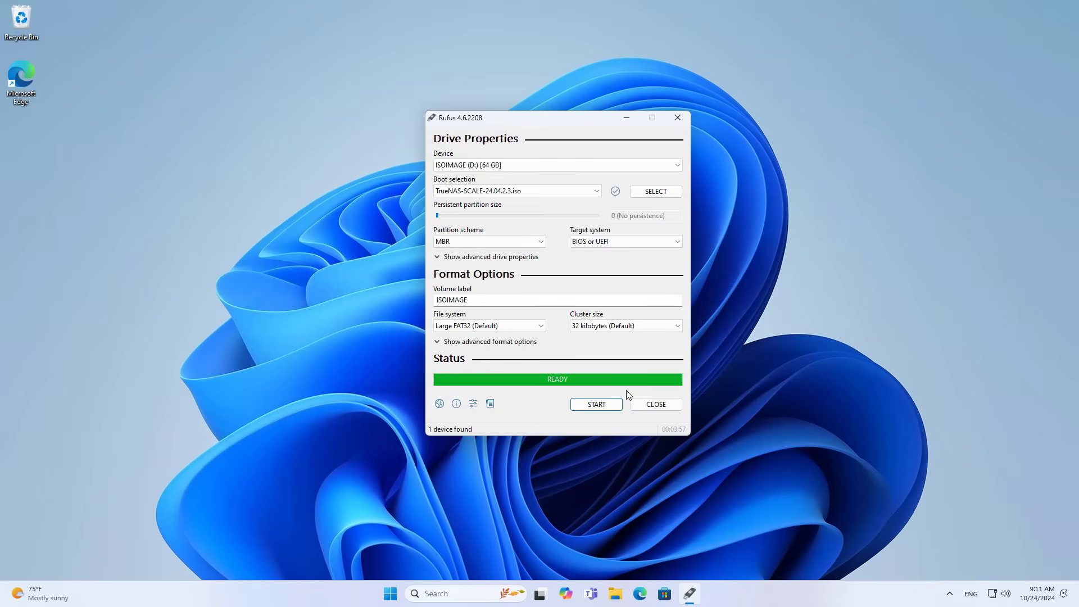
{"action": "left_click", "coordinate": [666, 406]}
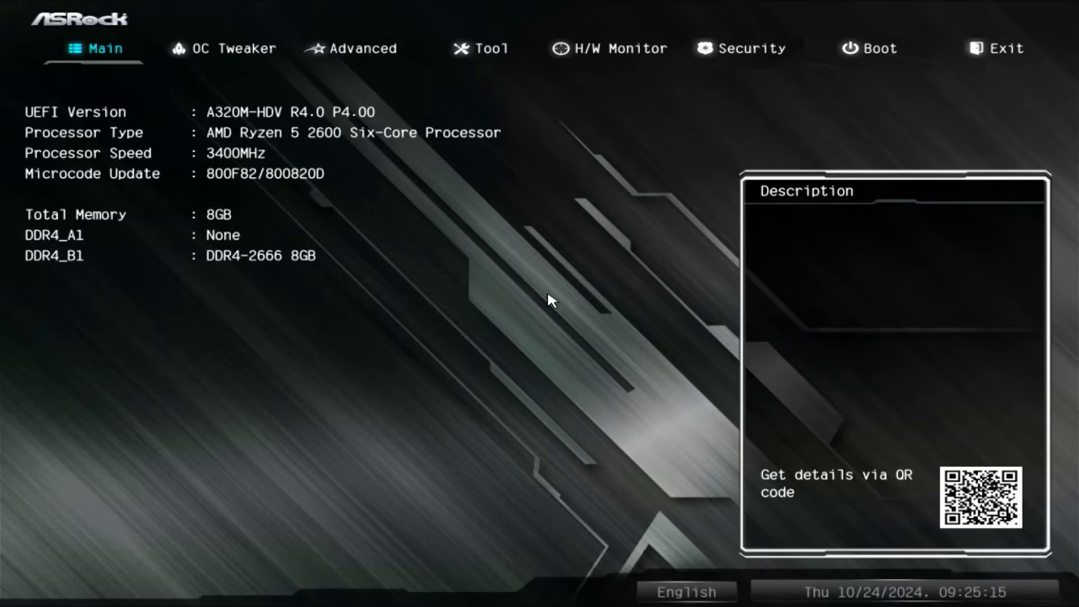
Set Boot Option #1 to USB: KingstonDataTraveler 3.0, then save changes and exit.
{"action": "left_click", "coordinate": [875, 48]}
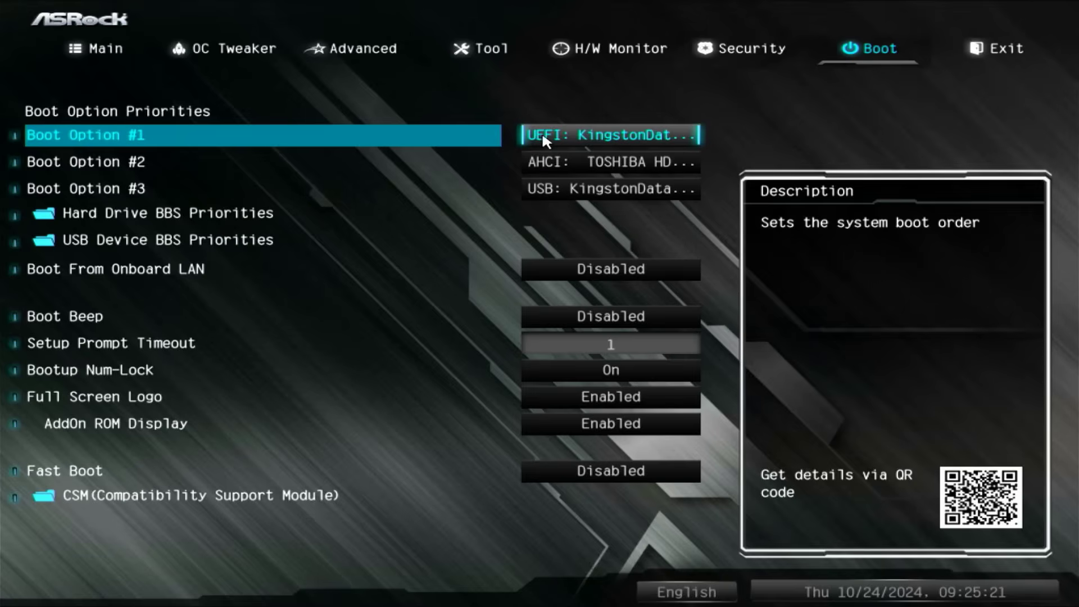
{"action": "left_click", "coordinate": [573, 136]}
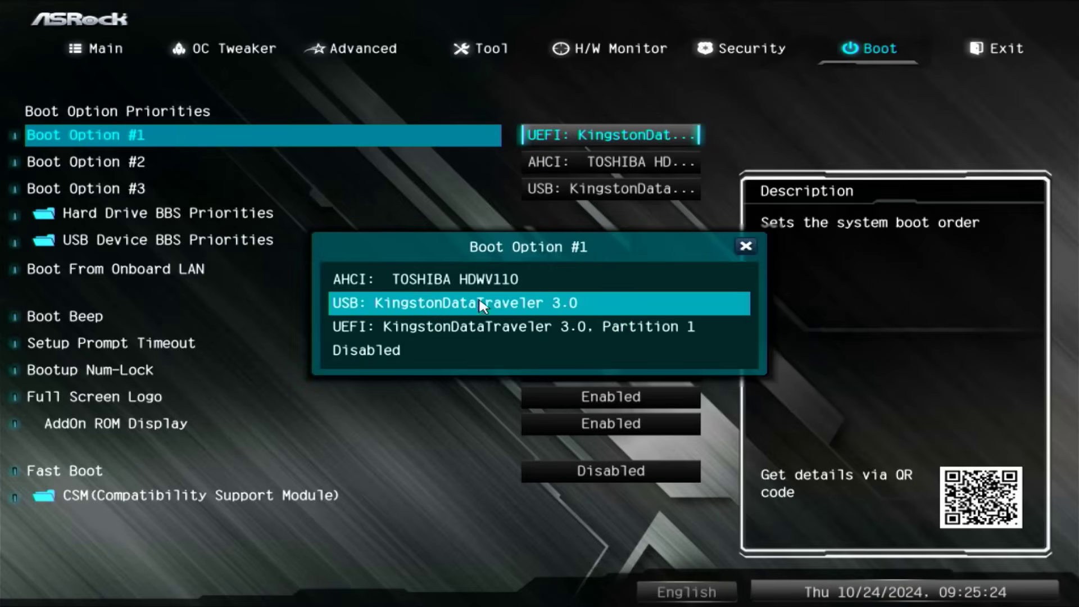
{"action": "left_click", "coordinate": [454, 309]}
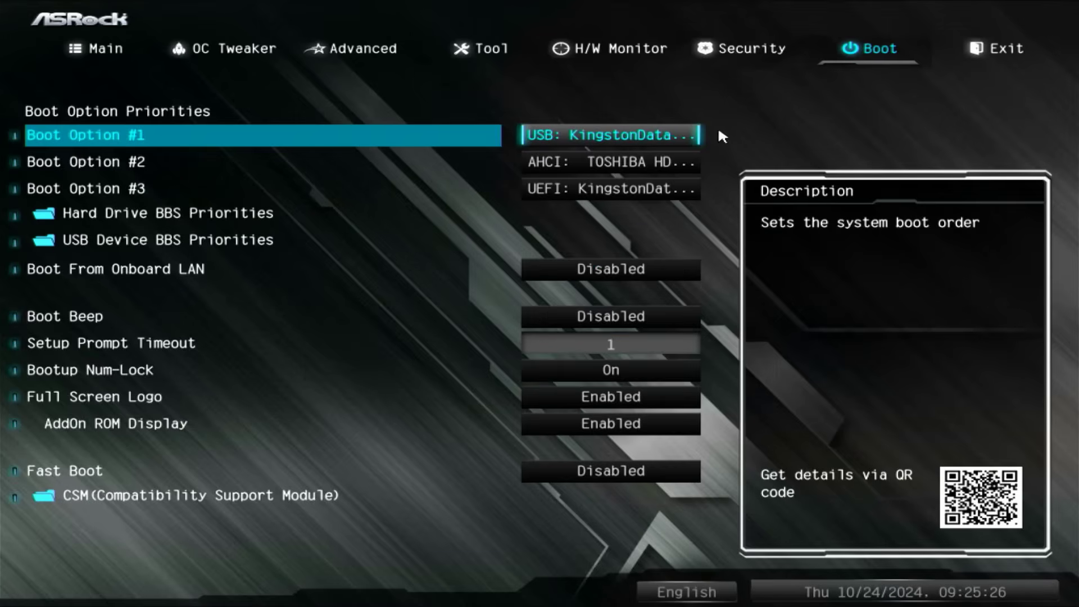
{"action": "left_click", "coordinate": [1006, 59]}
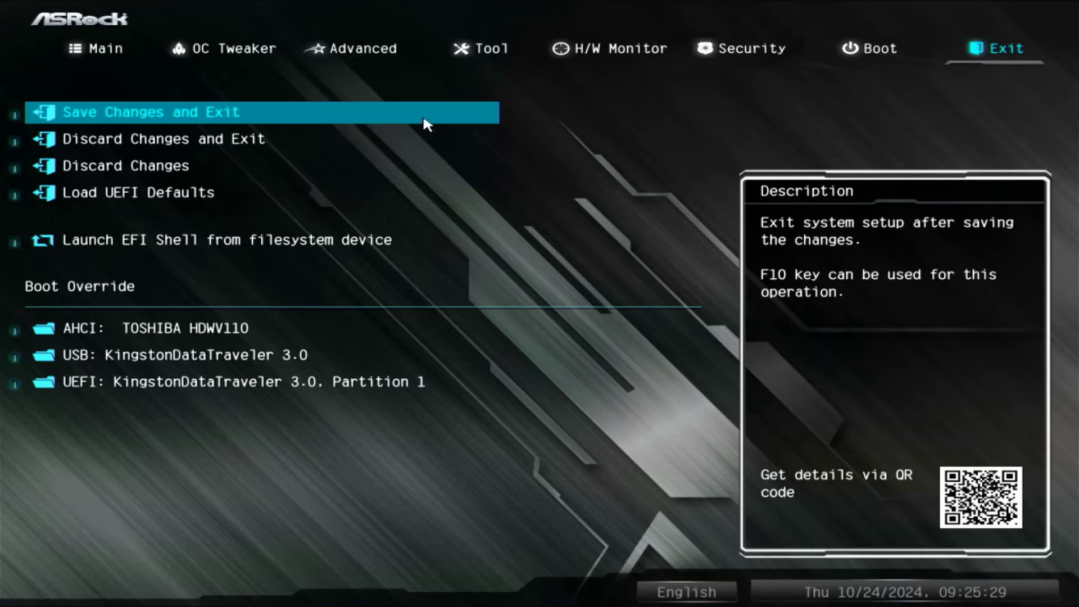
{"action": "left_click", "coordinate": [151, 111]}
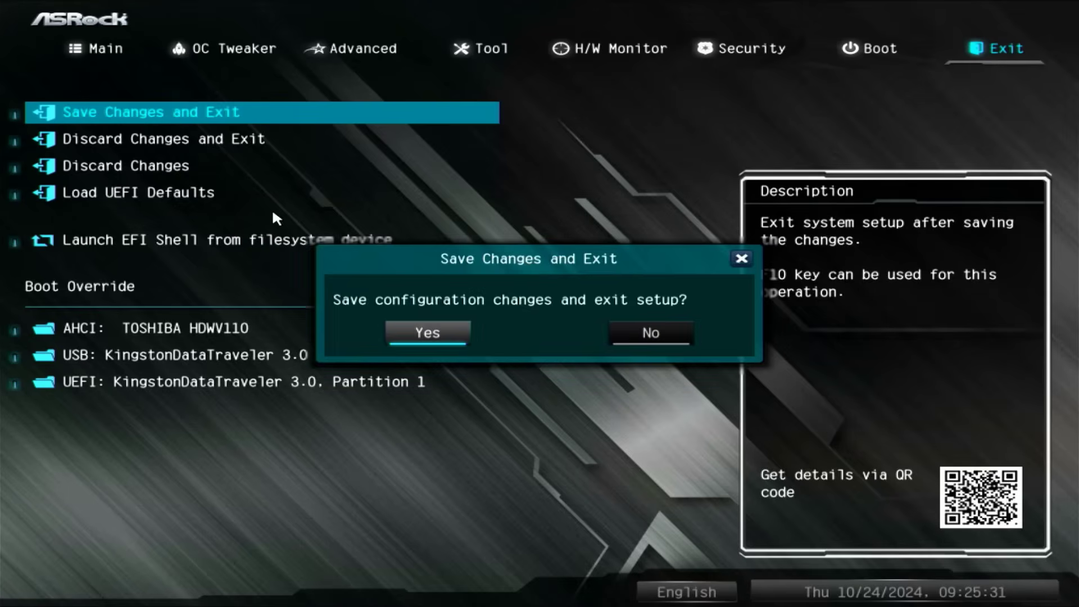
{"action": "left_click", "coordinate": [442, 332]}
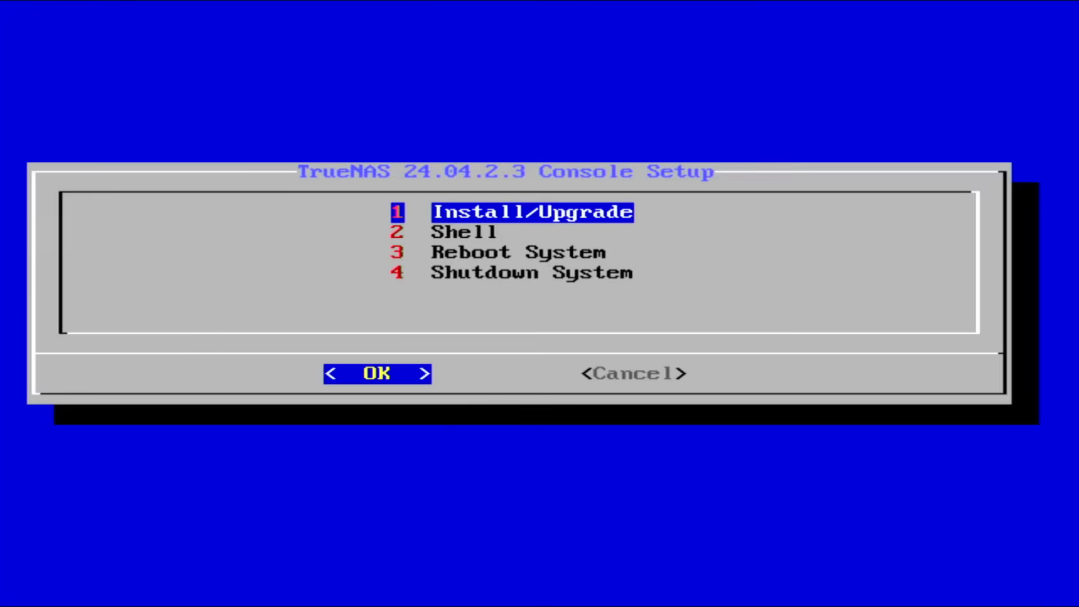
Choose Install/Upgrade onto sda (Samsung SSD 850, 111.8 GiB) and accept the erase warning.
{"action": "key", "text": "Return"}
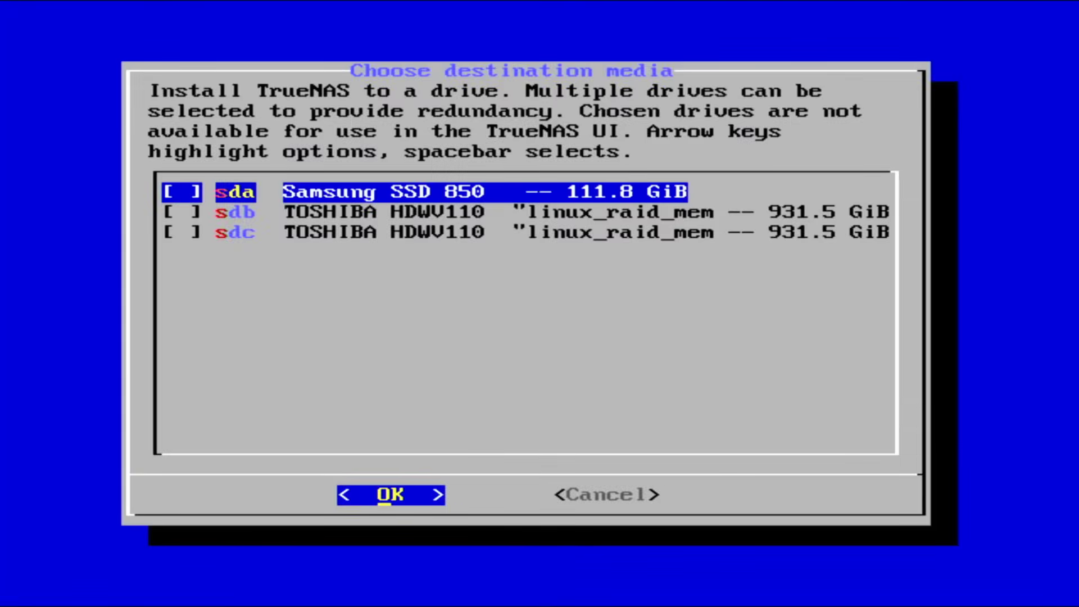
{"action": "key", "text": "Down"}
{"action": "key", "text": "Down"}
{"action": "key", "text": "Up"}
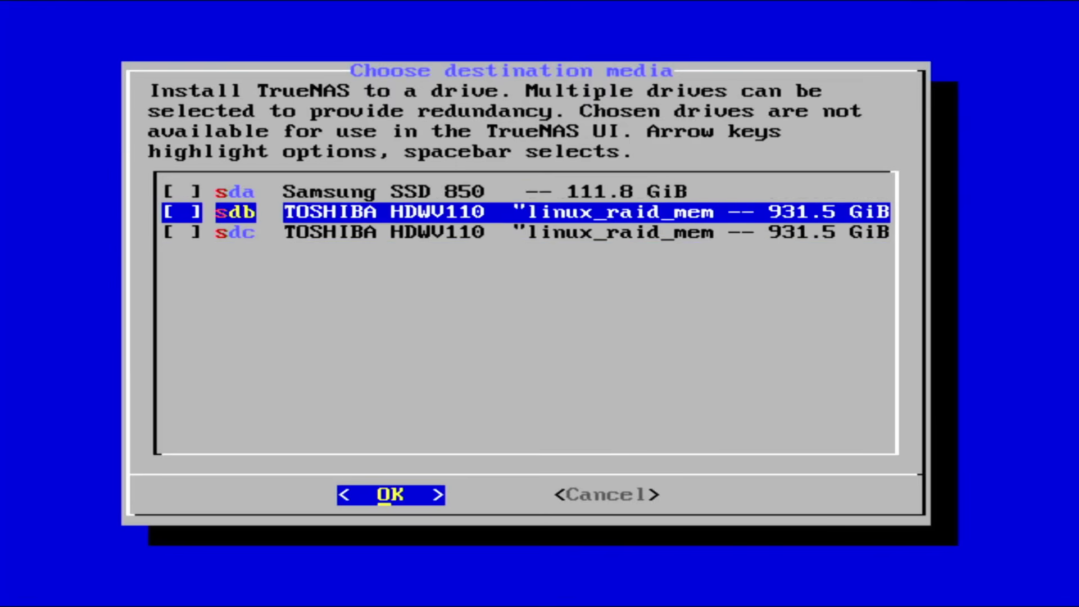
{"action": "key", "text": "Up"}
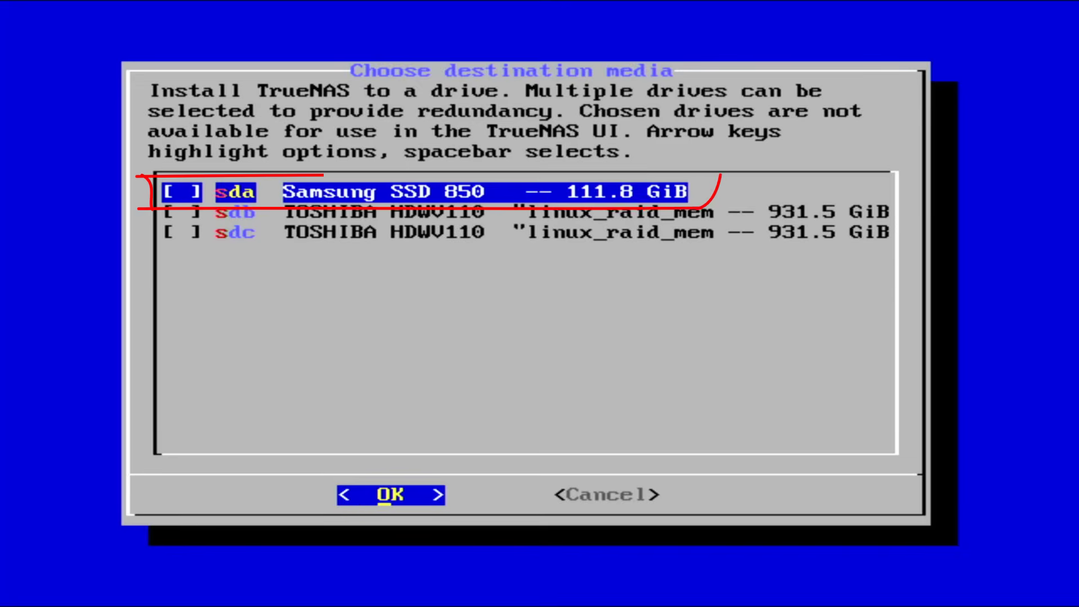
{"action": "key", "text": "space"}
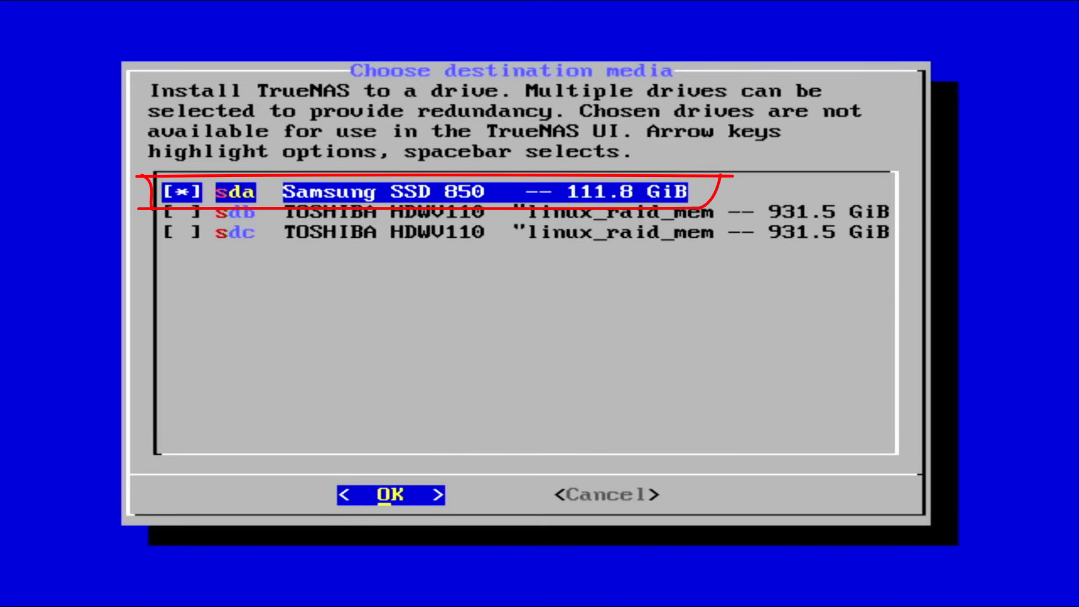
{"action": "key", "text": "Return"}
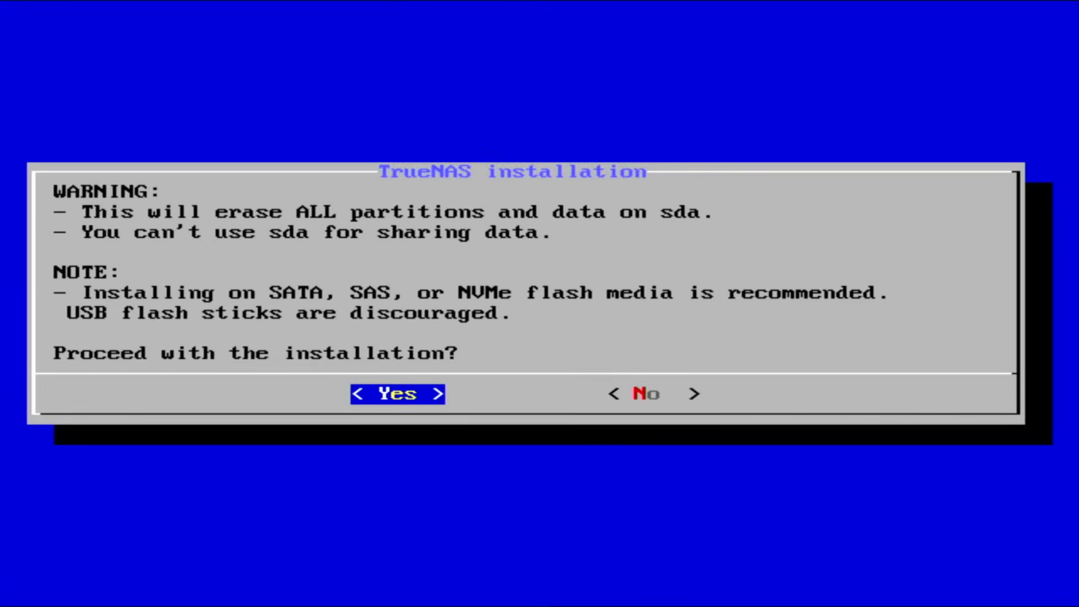
{"action": "key", "text": "Return"}
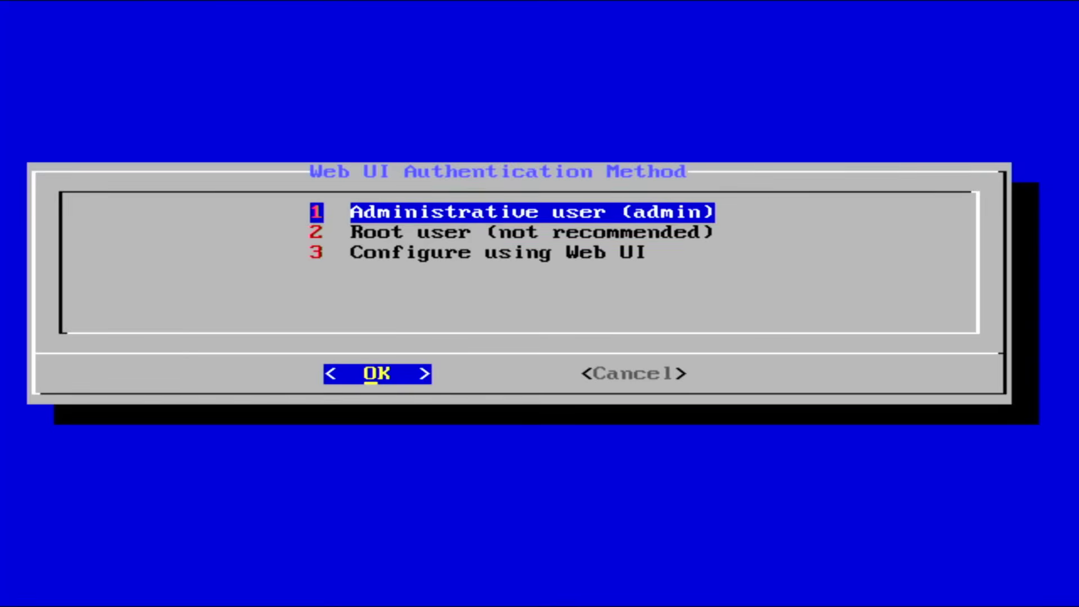
Choose the admin user for web UI login and enter and confirm its password.
{"action": "key", "text": "Return"}
{"action": "type", "text": "************"}
{"action": "key", "text": "Down"}
{"action": "type", "text": "************"}
{"action": "key", "text": "Tab"}
{"action": "key", "text": "Return"}
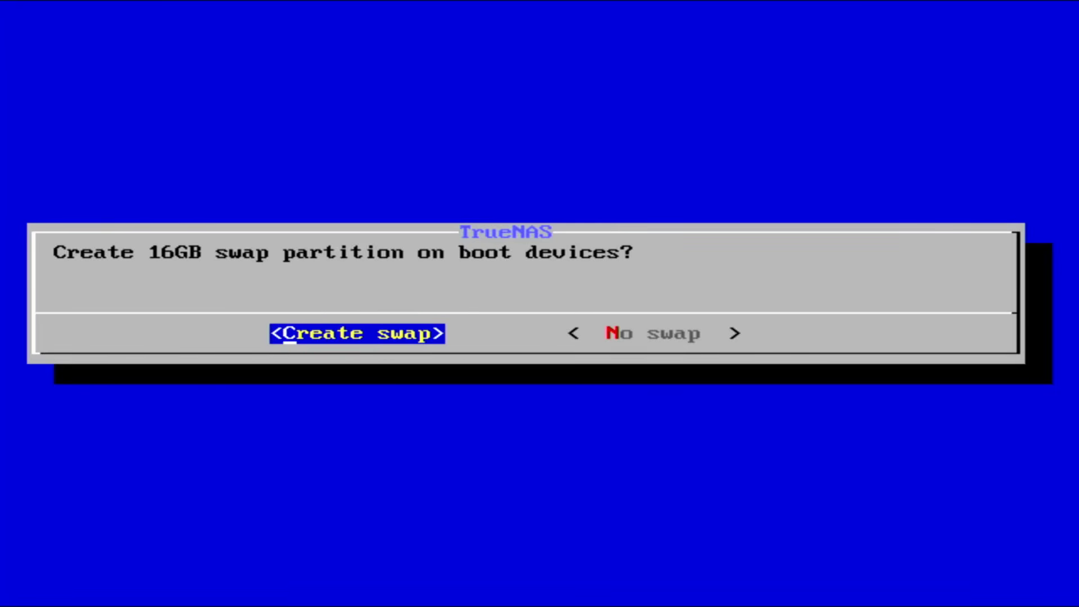
Create the 16GB swap partition, allow EFI boot, then reboot after installation succeeds.
{"action": "key", "text": "Return"}
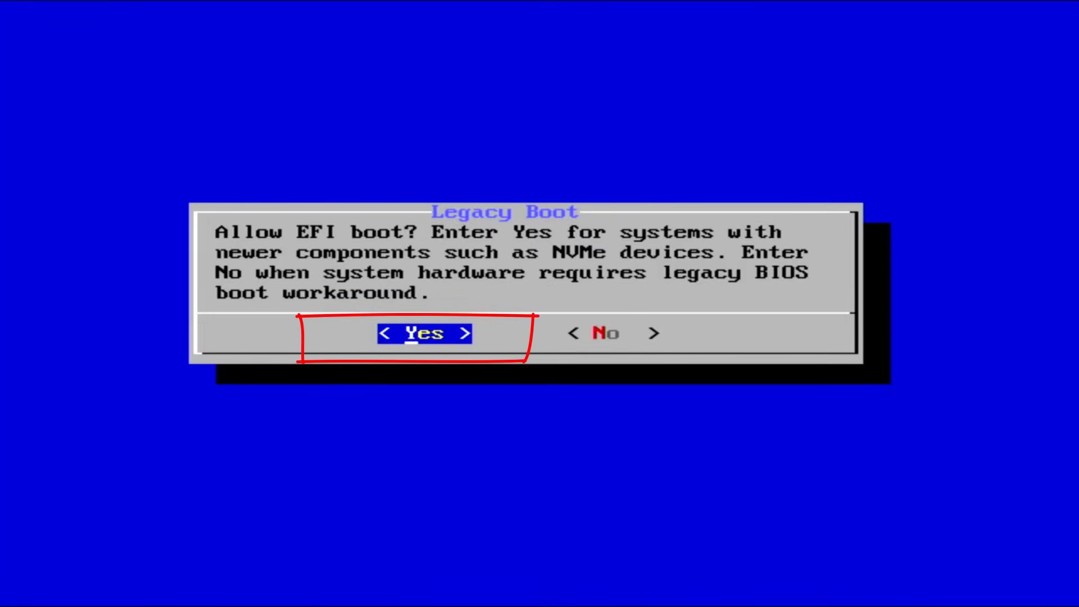
{"action": "key", "text": "Return"}
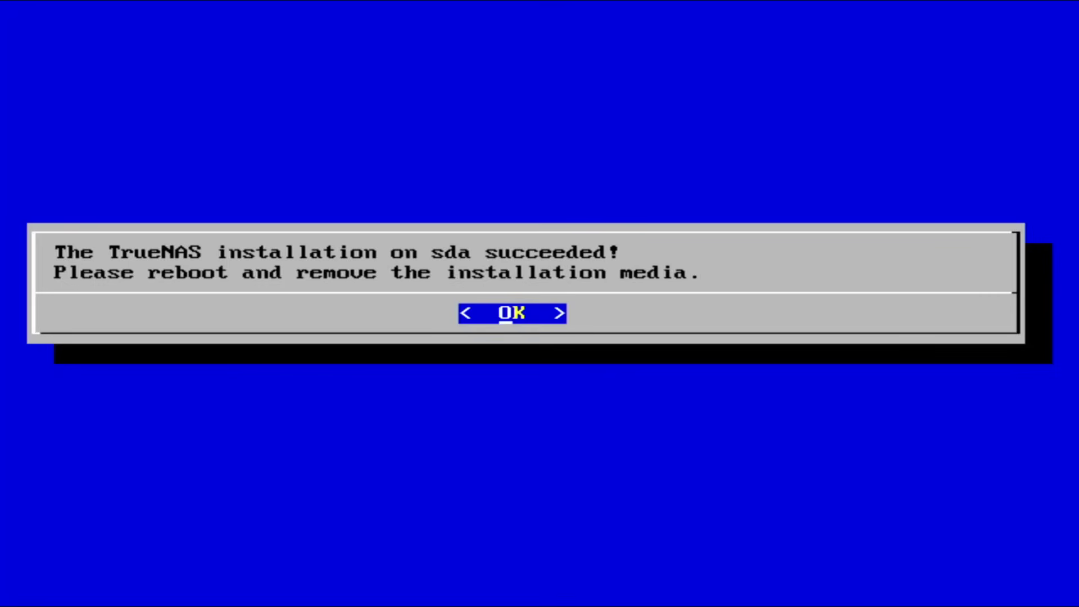
{"action": "key", "text": "Return"}
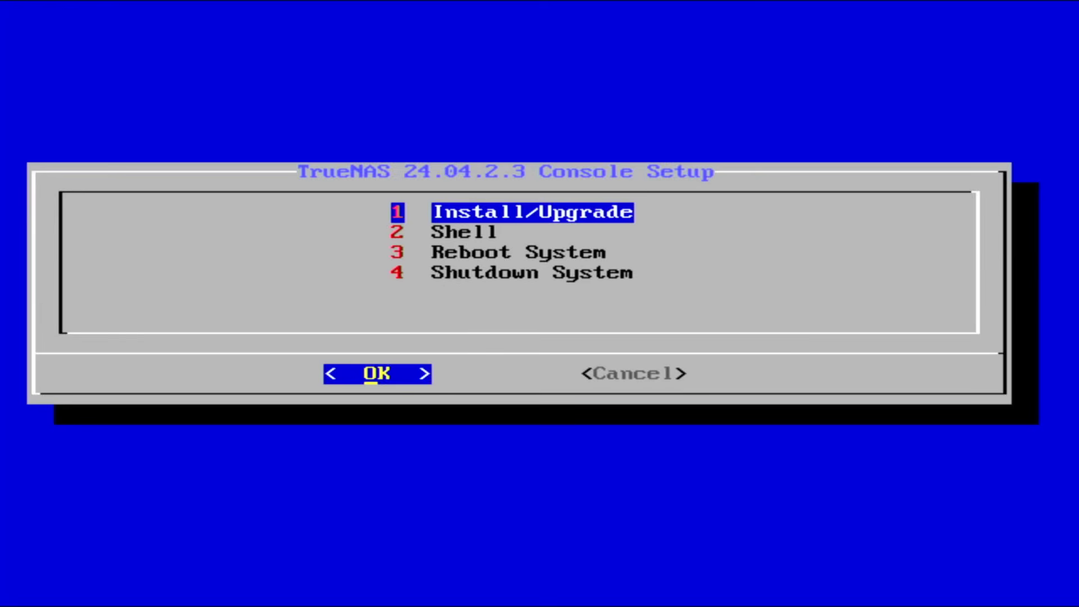
{"action": "key", "text": "Down"}
{"action": "key", "text": "Down"}
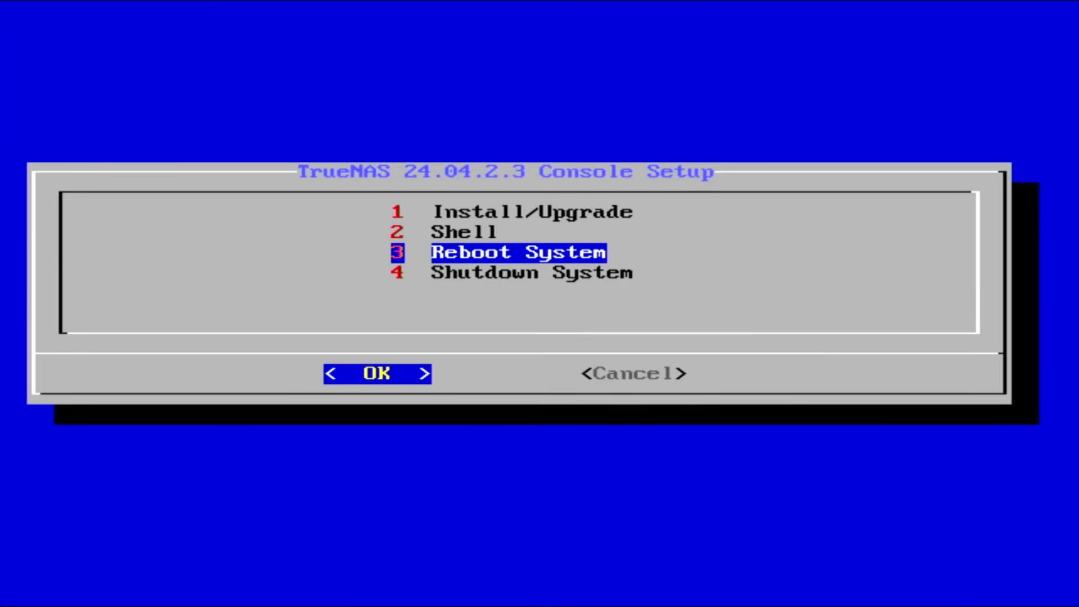
{"action": "key", "text": "Return"}
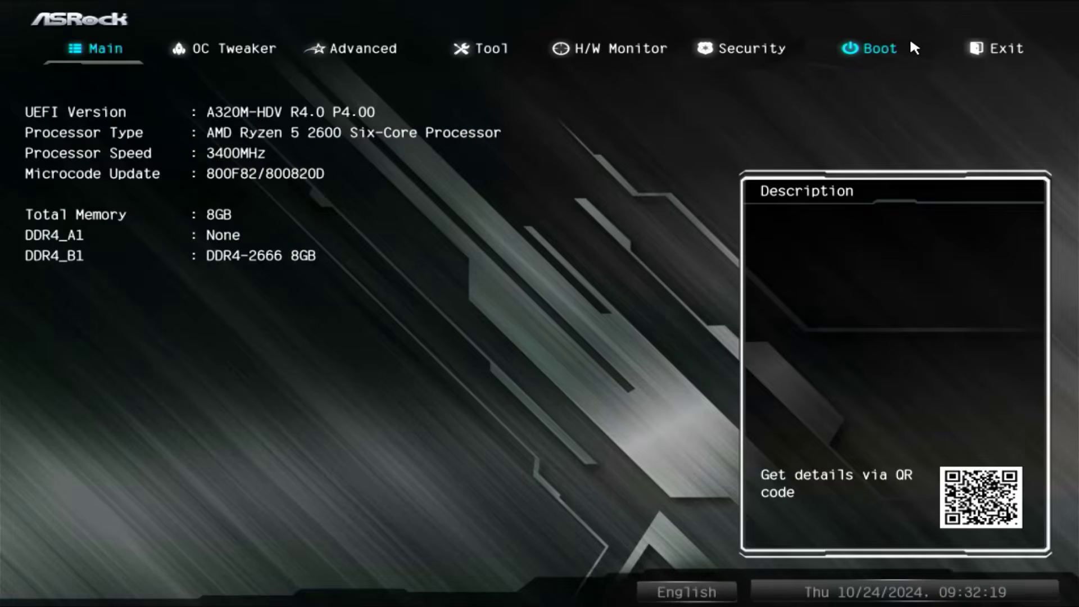
Set Boot Option #1 to debian (Samsung SSD 850 120GB), then save changes and exit.
{"action": "left_click", "coordinate": [891, 57]}
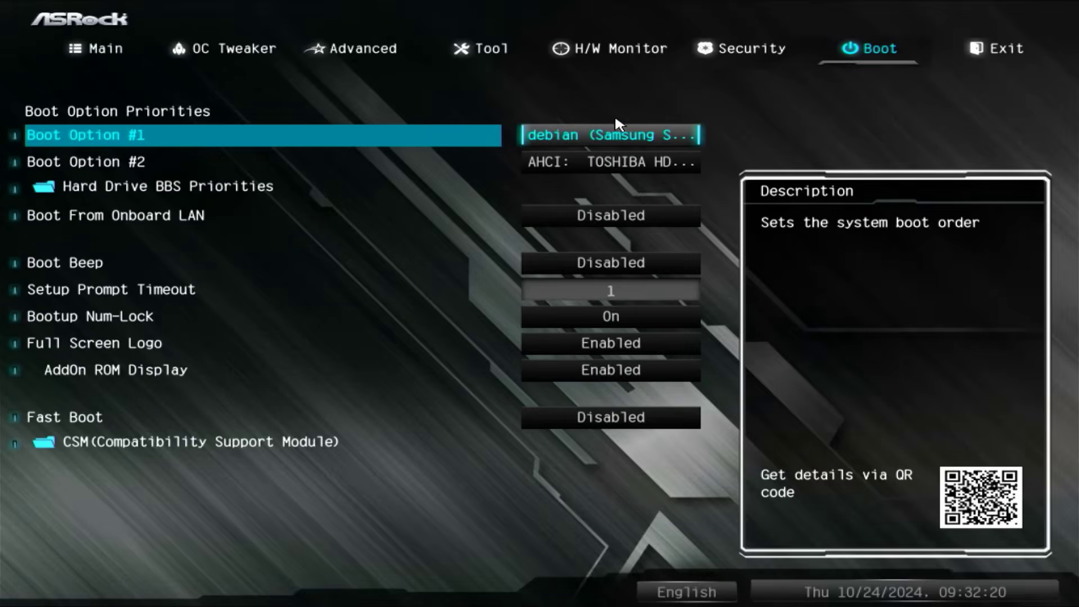
{"action": "left_click", "coordinate": [596, 134]}
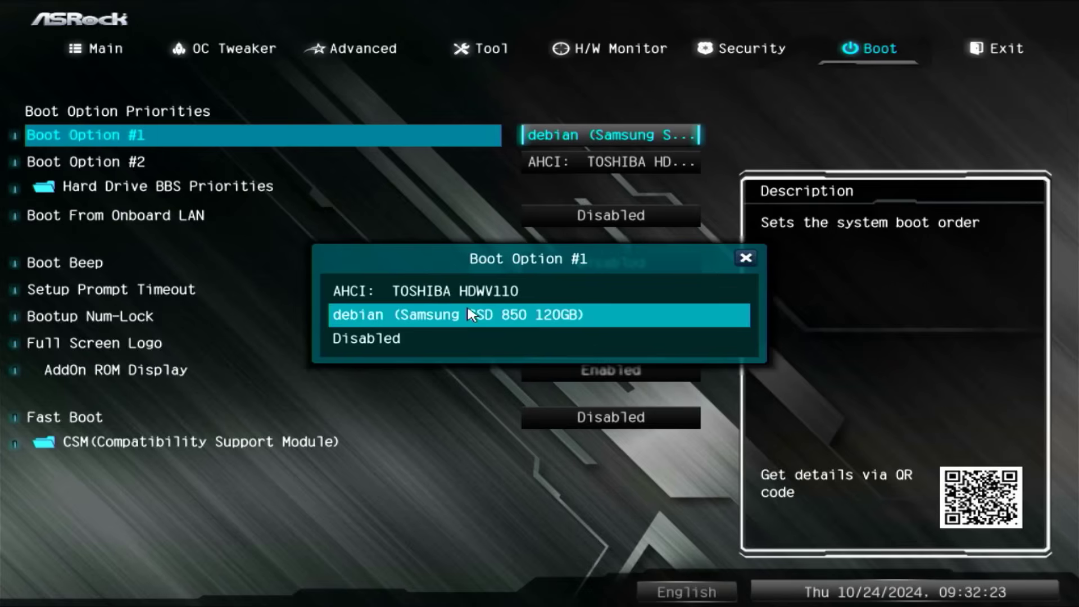
{"action": "left_click", "coordinate": [471, 318]}
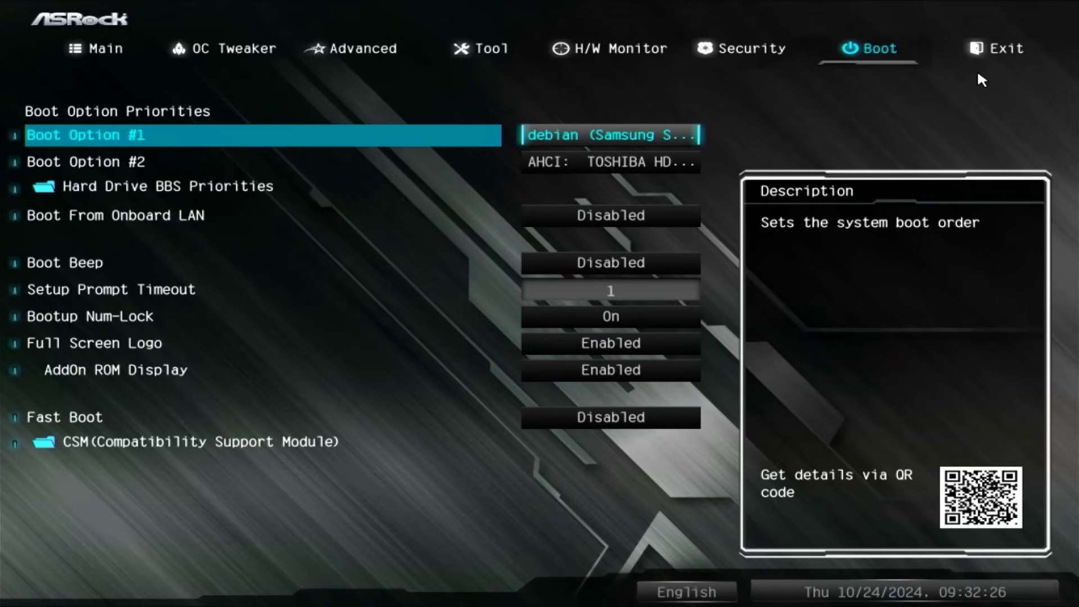
{"action": "left_click", "coordinate": [993, 49]}
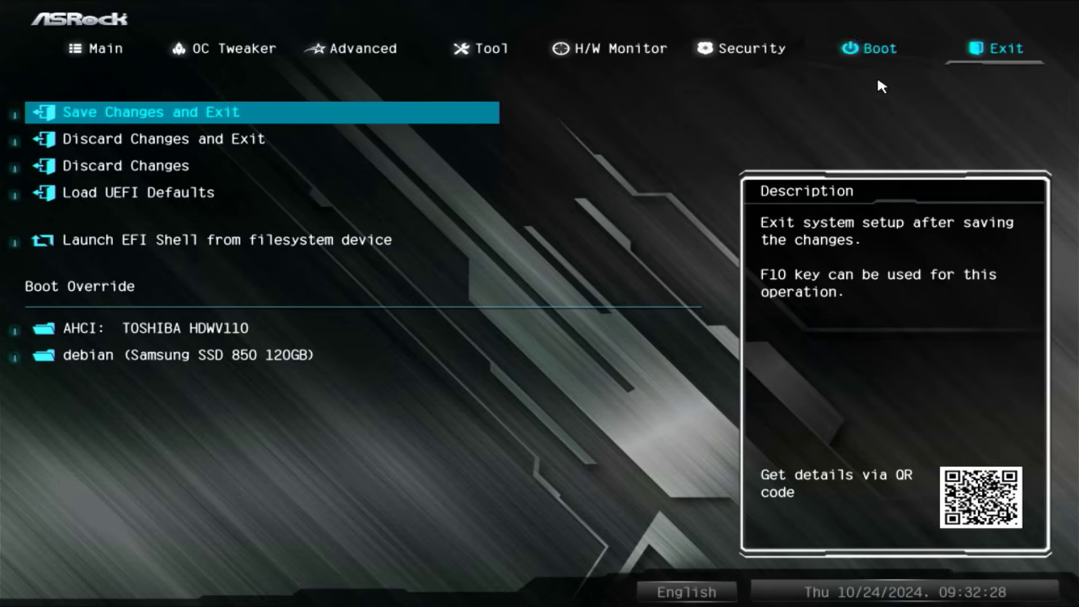
{"action": "left_click", "coordinate": [157, 118]}
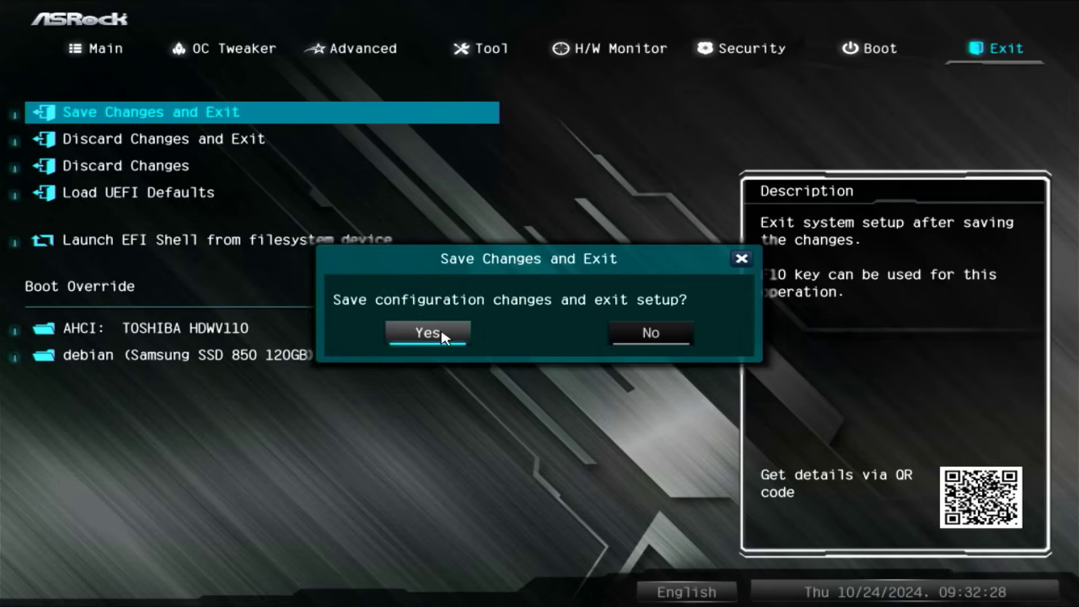
{"action": "left_click", "coordinate": [442, 334]}
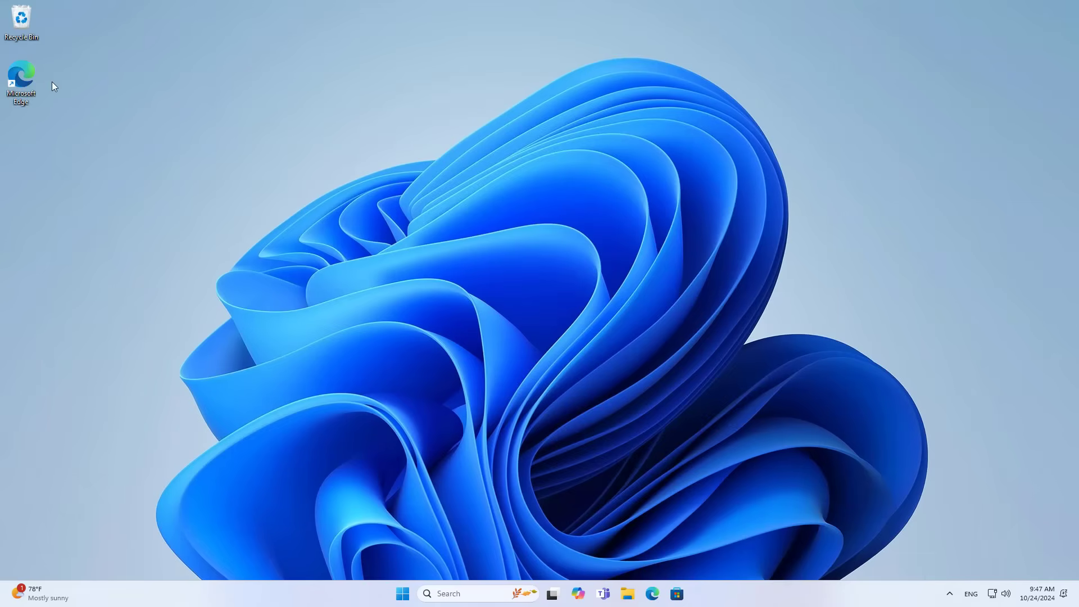
Open 192.168.1.16 in Edge and log in as admin with its password.
{"action": "double_click", "coordinate": [33, 82]}
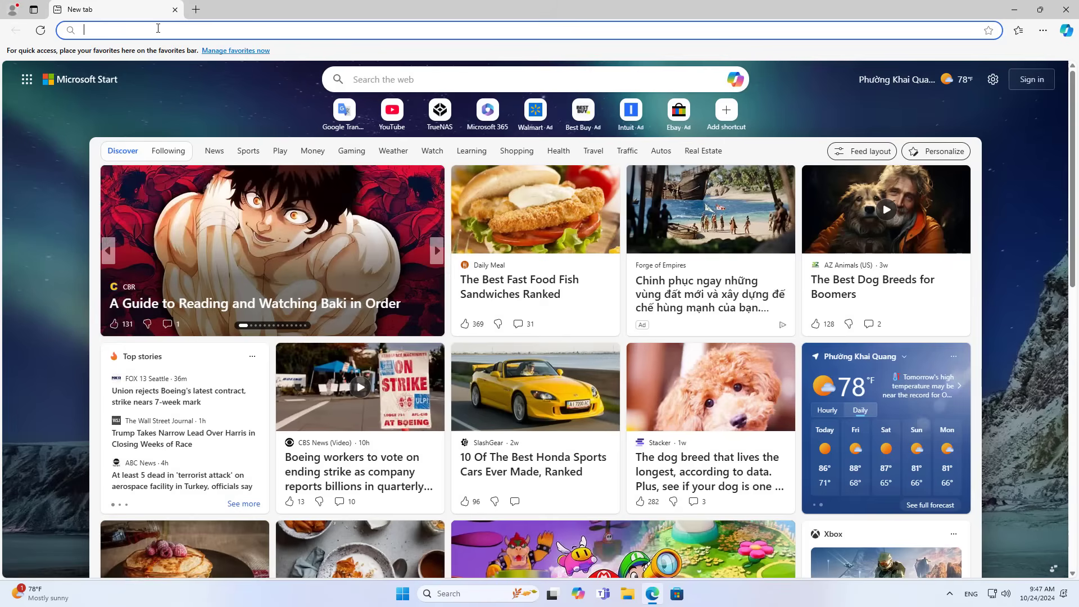
{"action": "type", "text": "192"}
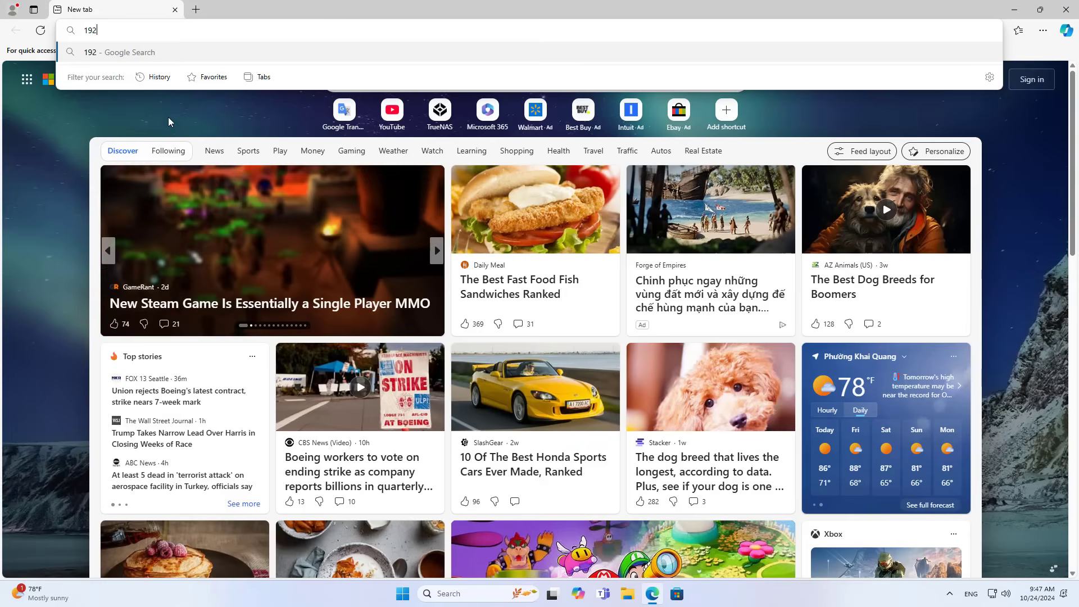
{"action": "type", "text": ".168.1.16"}
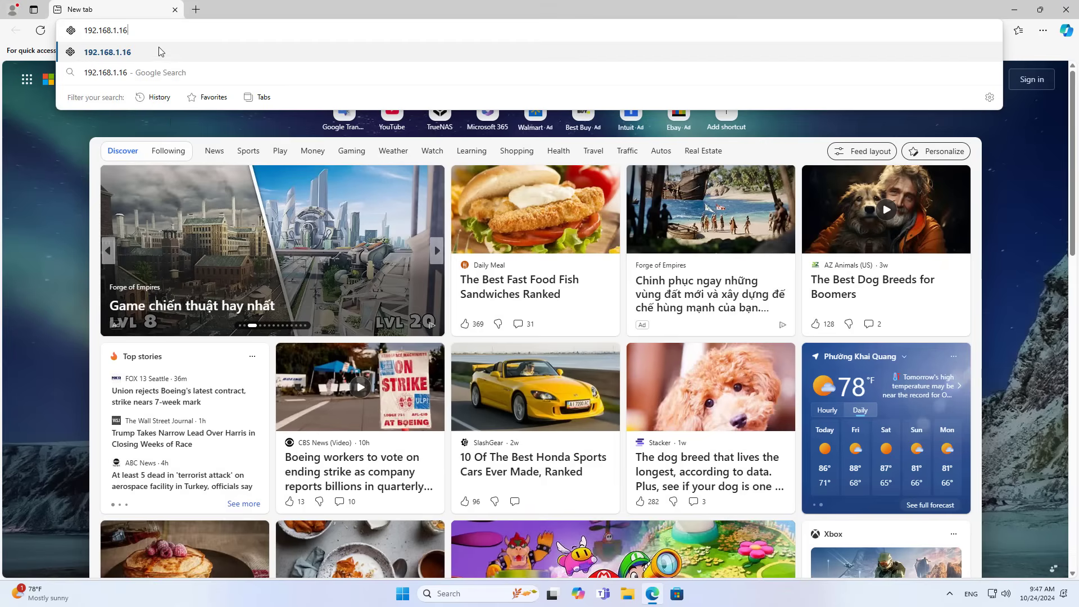
{"action": "key", "text": "Return"}
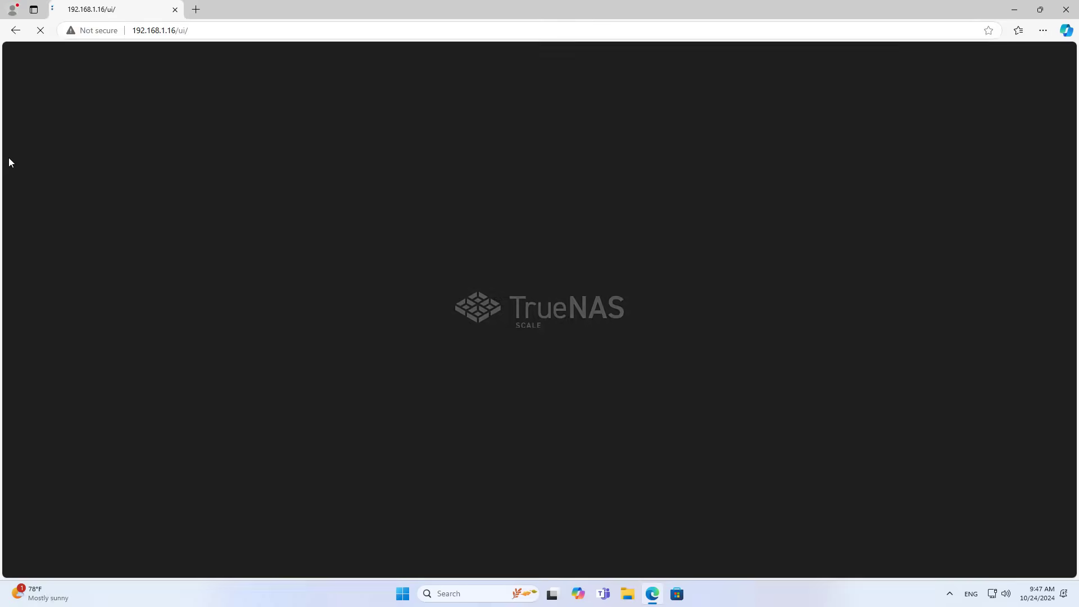
{"action": "type", "text": "admin"}
{"action": "key", "text": "Tab"}
{"action": "type", "text": "*****"}
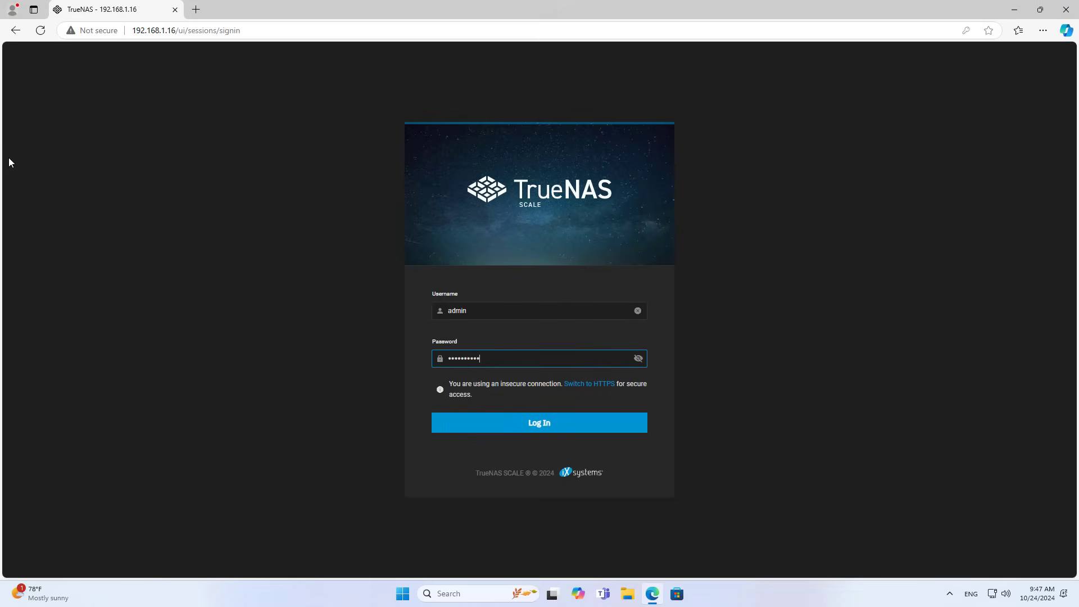
{"action": "left_click", "coordinate": [482, 310]}
{"action": "left_click", "coordinate": [504, 356]}
{"action": "left_click", "coordinate": [541, 426]}
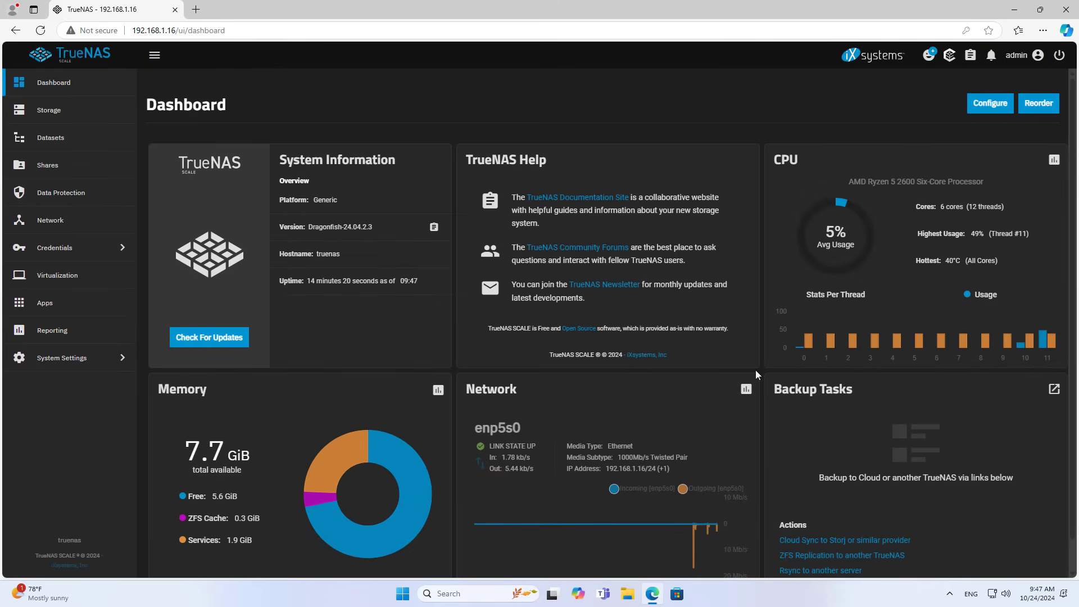
Open the Localization settings under System Settings > General.
{"action": "scroll", "coordinate": [318, 393], "scroll_direction": "down", "scroll_amount": 1}
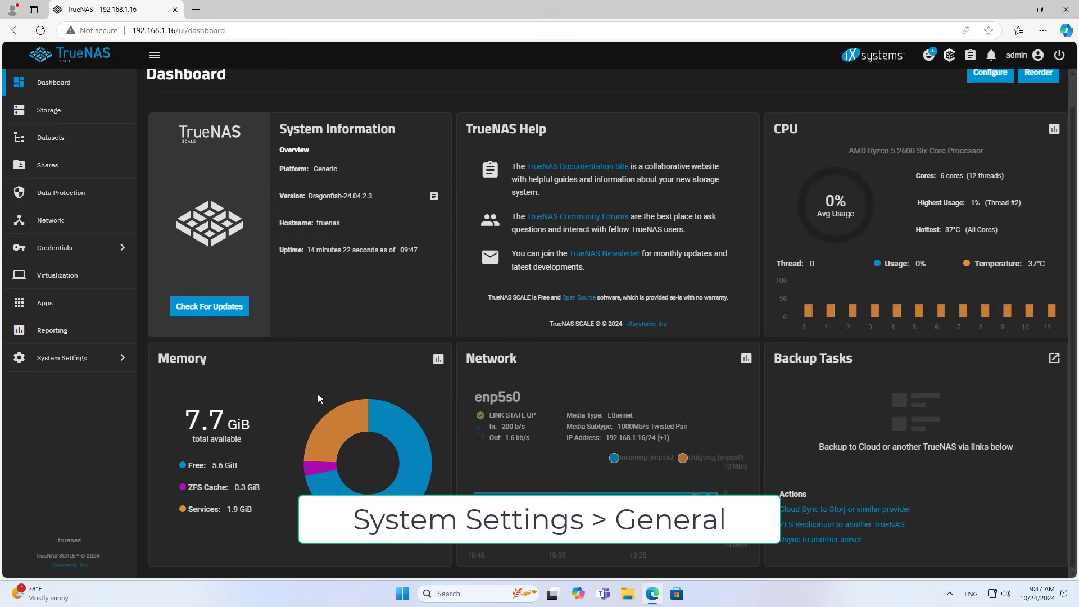
{"action": "left_click", "coordinate": [48, 358]}
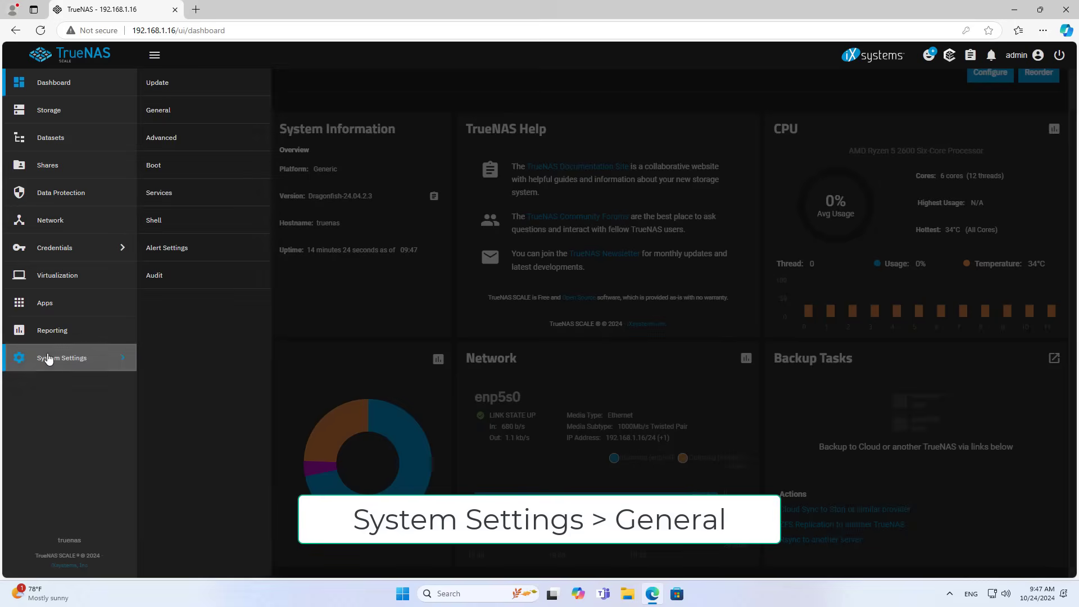
{"action": "left_click", "coordinate": [163, 113]}
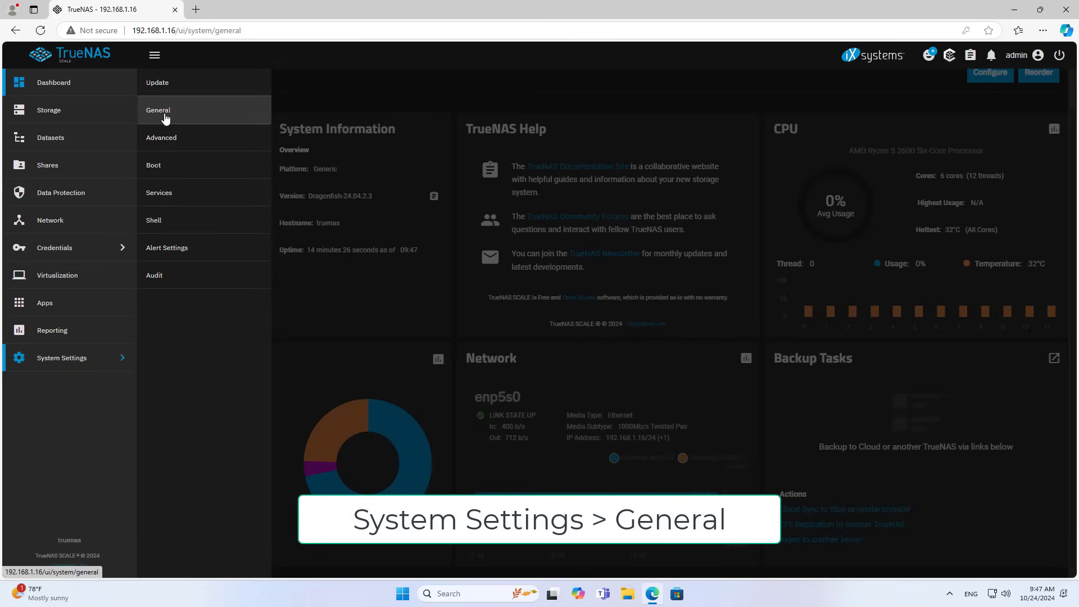
{"action": "scroll", "coordinate": [262, 377], "scroll_direction": "down", "scroll_amount": 2}
{"action": "double_click", "coordinate": [191, 331]}
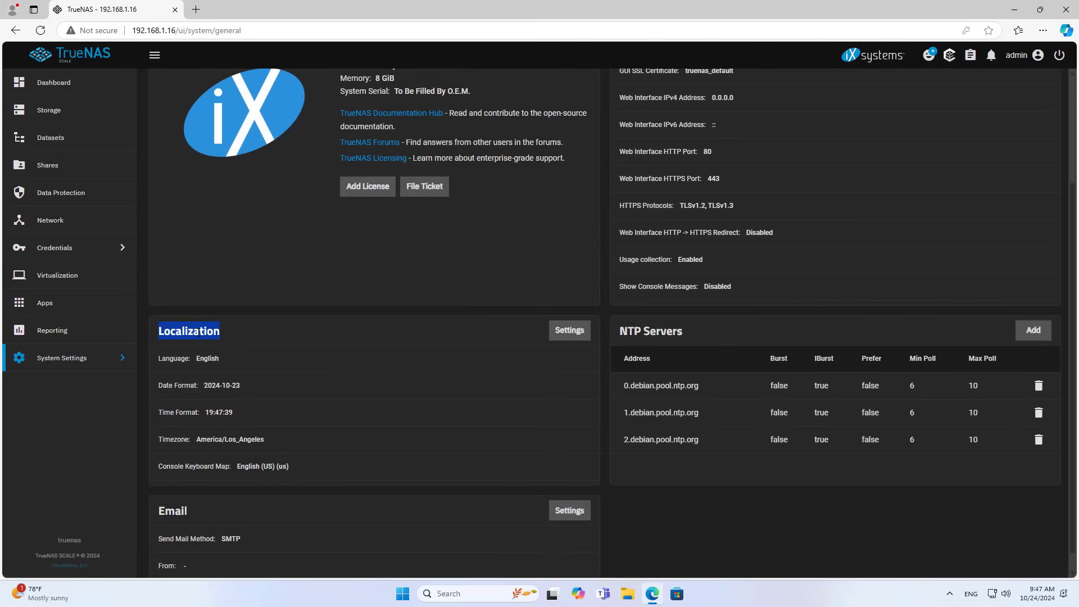
{"action": "left_click", "coordinate": [579, 334]}
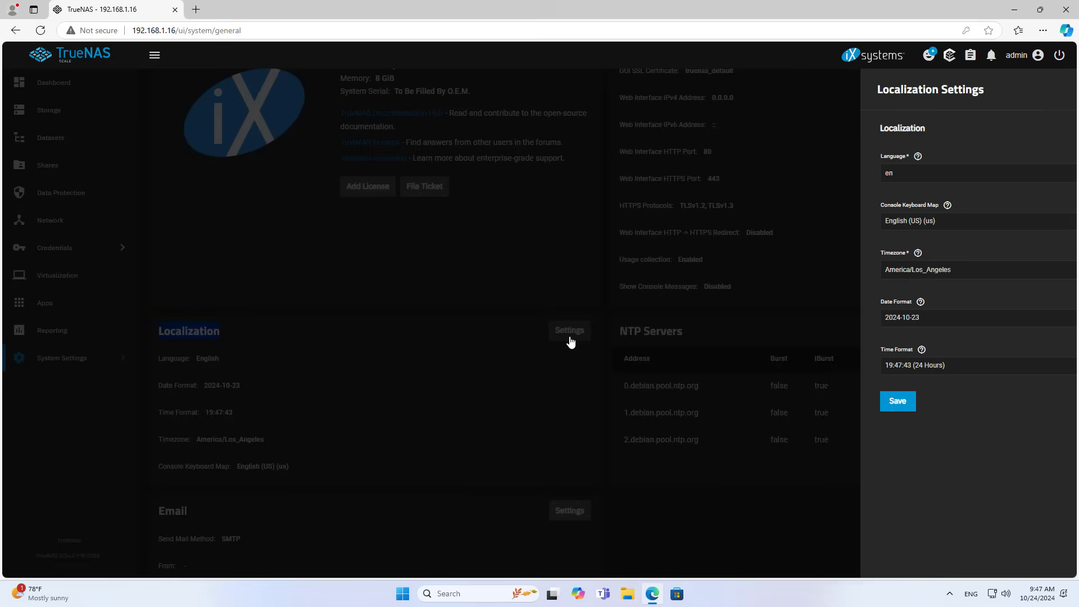
Choose Asia/Ho_Chi_Minh as the timezone and save it.
{"action": "left_click", "coordinate": [1050, 276]}
{"action": "left_click_drag", "start_coordinate": [1053, 316], "coordinate": [1047, 346]}
{"action": "scroll", "coordinate": [989, 358], "scroll_direction": "down", "scroll_amount": 1}
{"action": "left_click", "coordinate": [910, 380]}
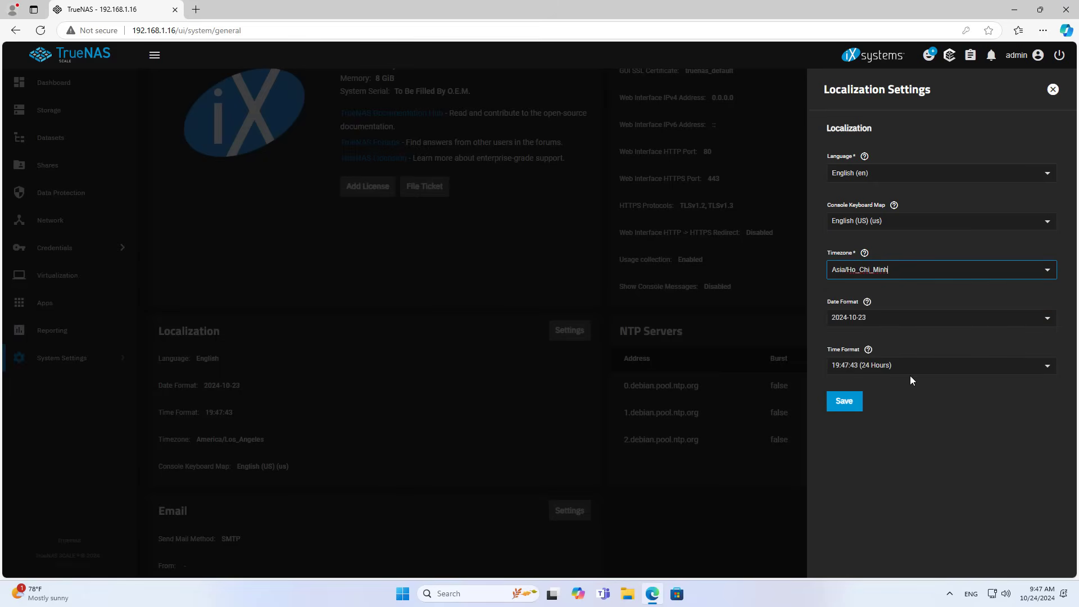
{"action": "left_click", "coordinate": [847, 402]}
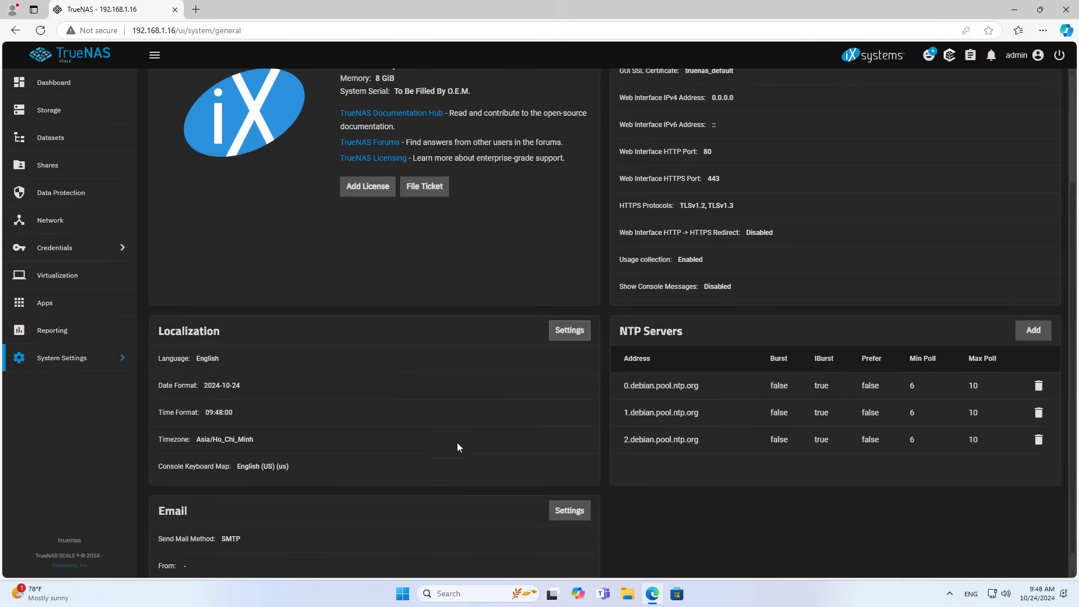
{"action": "left_click_drag", "start_coordinate": [241, 413], "coordinate": [152, 416]}
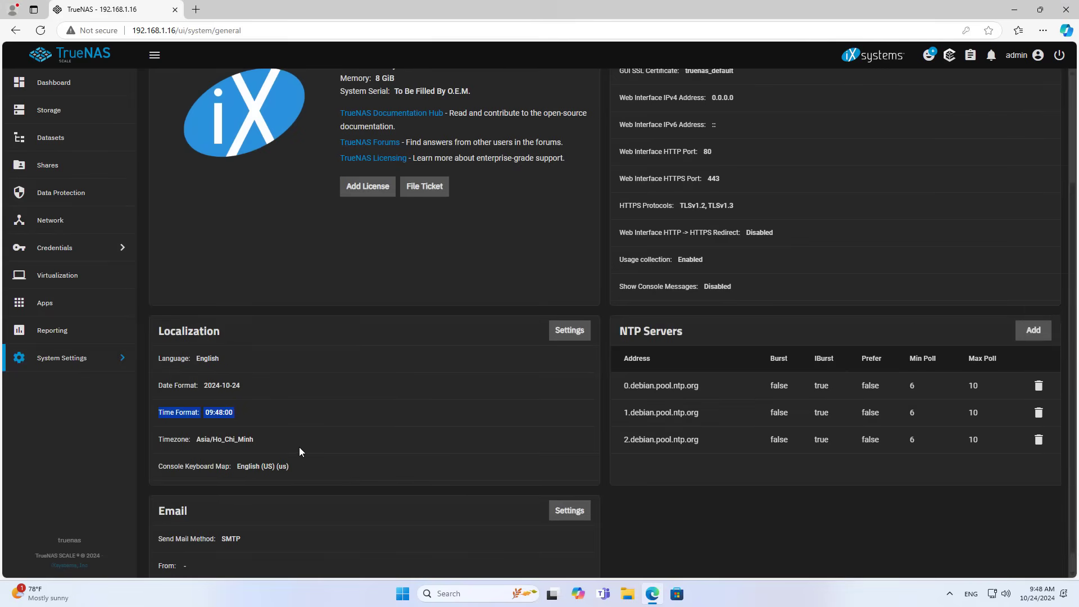
{"action": "left_click", "coordinate": [247, 441]}
{"action": "left_click", "coordinate": [113, 427]}
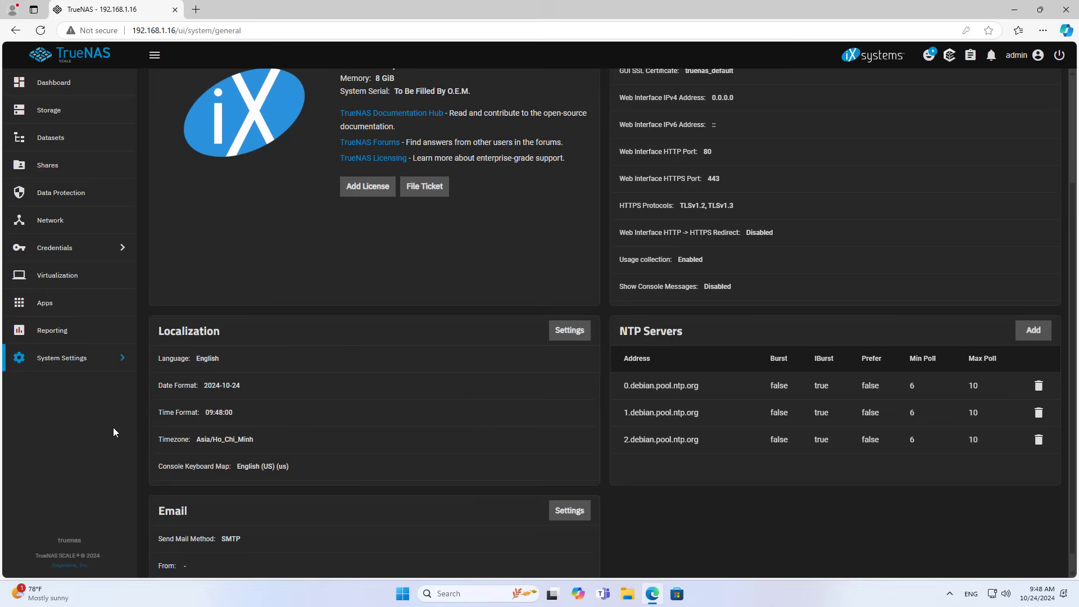
Start adding a user under Credentials > Local Users and enter its name.
{"action": "left_click", "coordinate": [44, 252]}
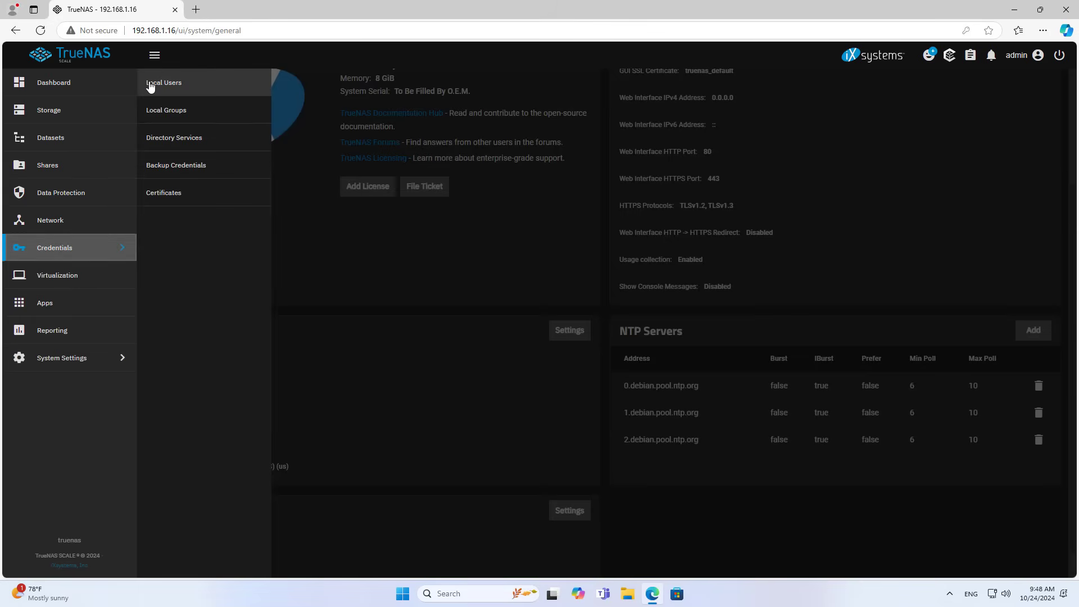
{"action": "left_click", "coordinate": [183, 84]}
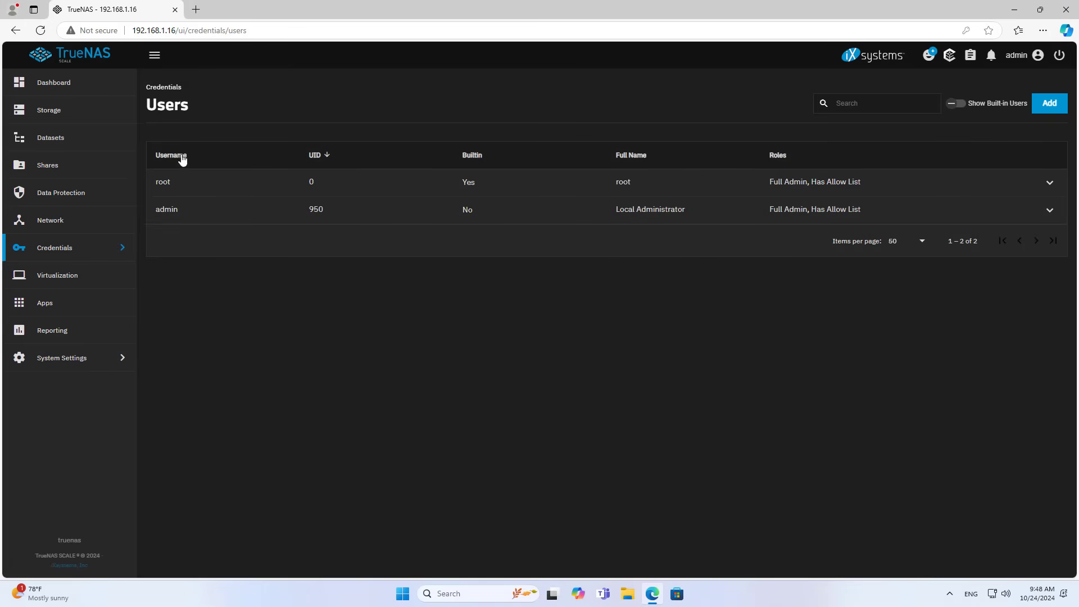
{"action": "left_click", "coordinate": [1049, 106]}
{"action": "type", "text": "netvn"}
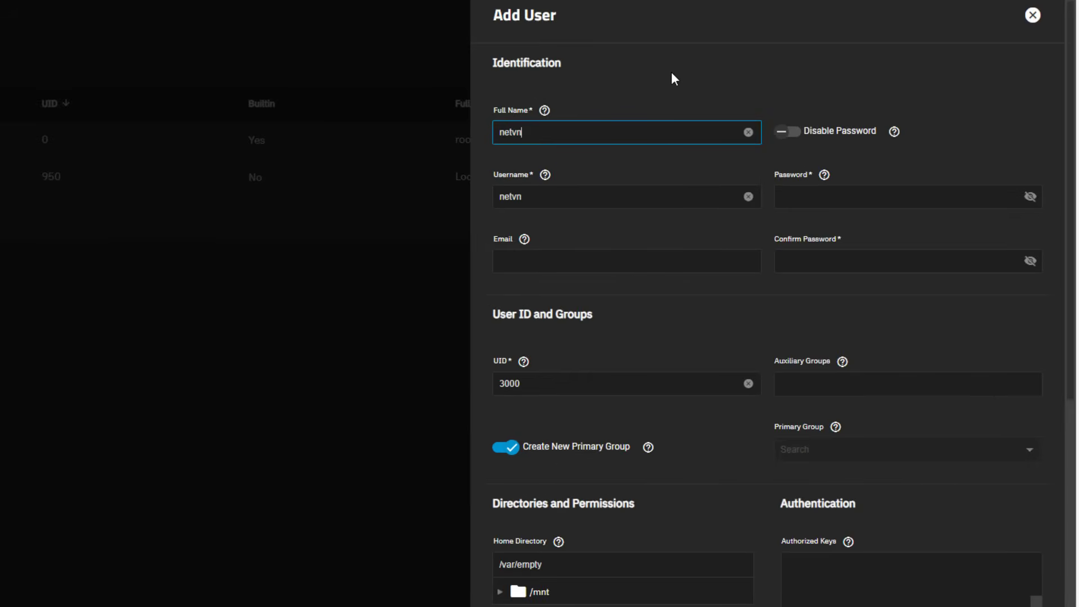
{"action": "left_click", "coordinate": [808, 203]}
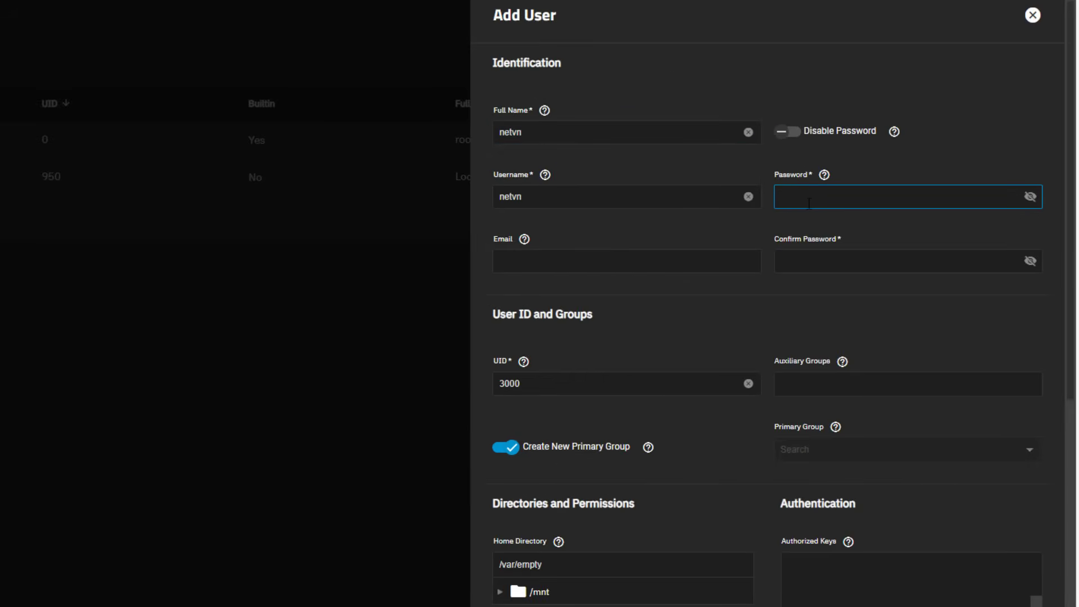
{"action": "left_click", "coordinate": [834, 268]}
Set and confirm the user's password, keep Samba Authentication checked, and save.
{"action": "type", "text": "•••"}
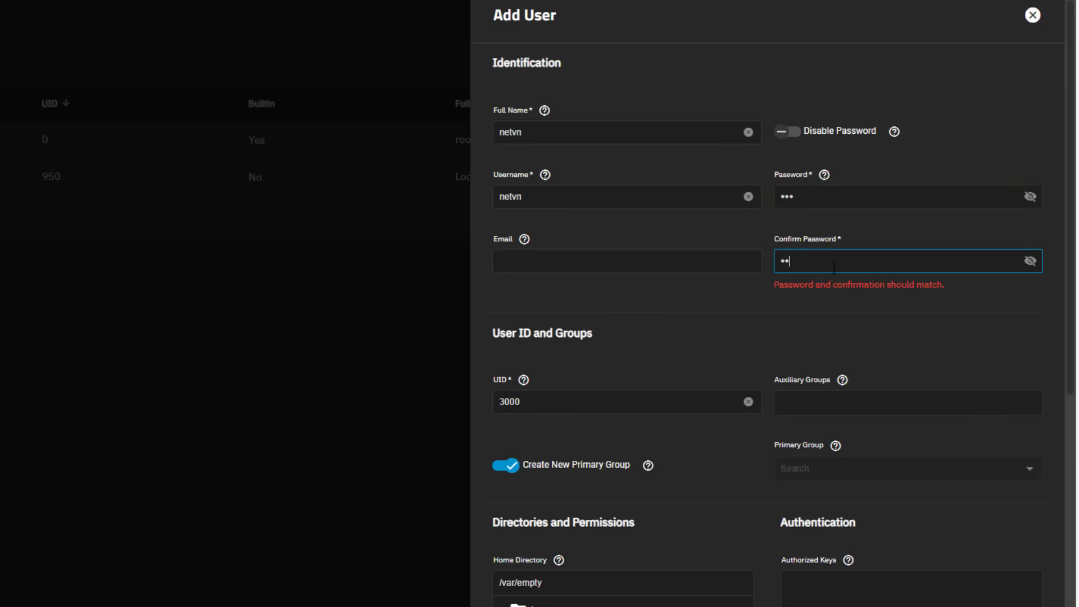
{"action": "left_click", "coordinate": [1030, 261]}
{"action": "left_click", "coordinate": [1030, 196]}
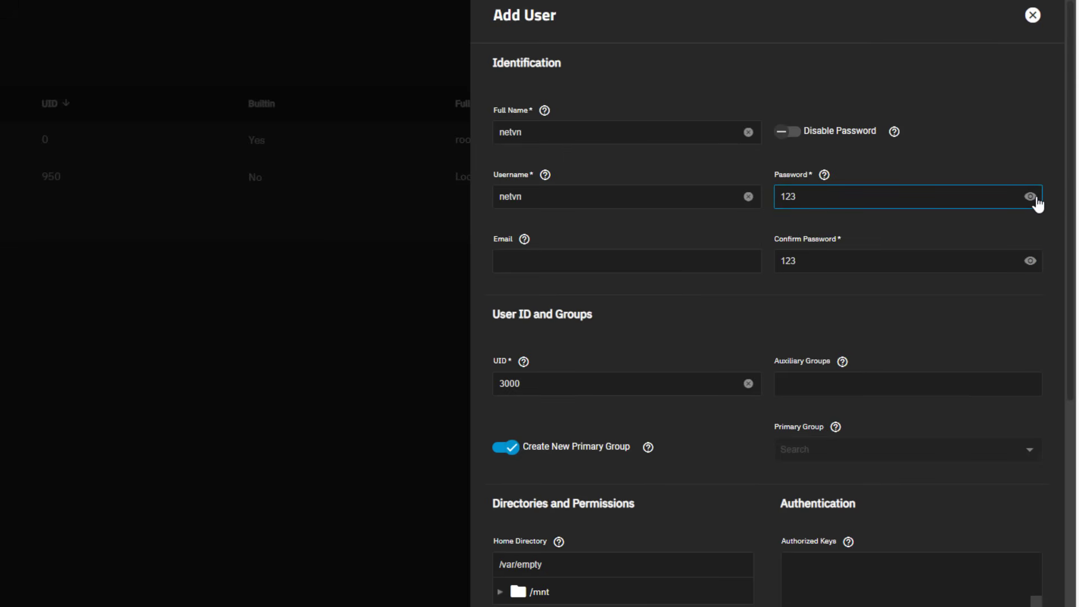
{"action": "scroll", "coordinate": [1067, 366], "scroll_direction": "down", "scroll_amount": 1}
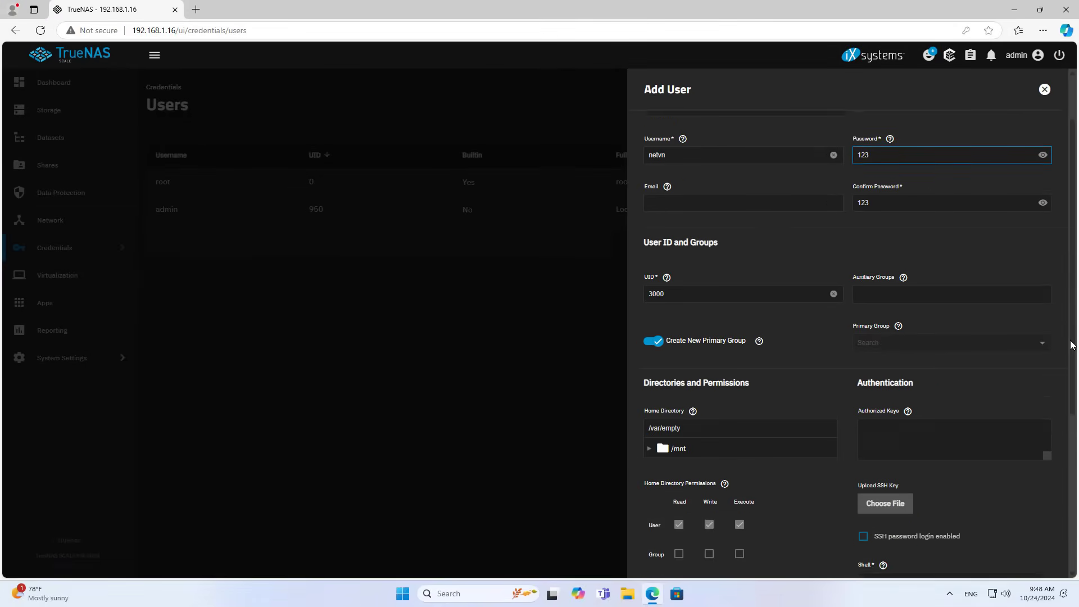
{"action": "scroll", "coordinate": [1070, 345], "scroll_direction": "down", "scroll_amount": 5}
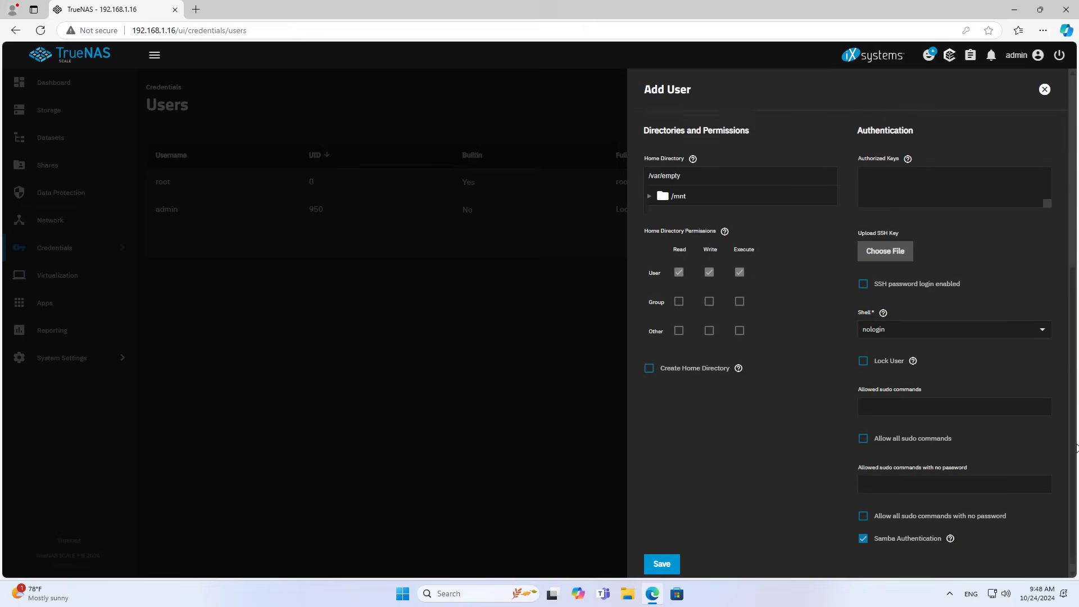
{"action": "left_click", "coordinate": [661, 556]}
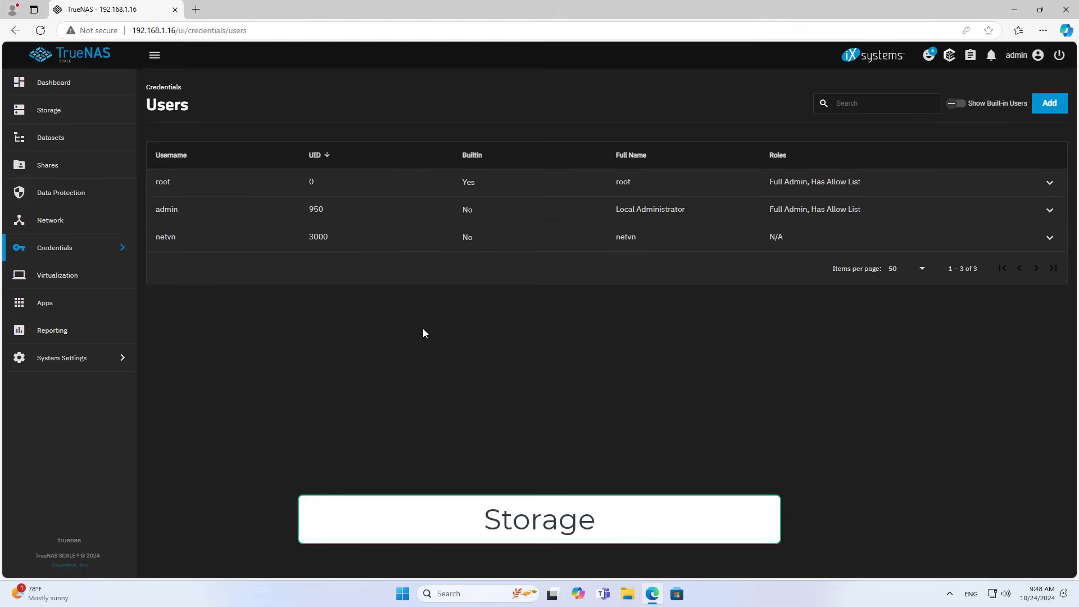
From the Storage Dashboard, start a new pool named pool1.
{"action": "left_click", "coordinate": [55, 111]}
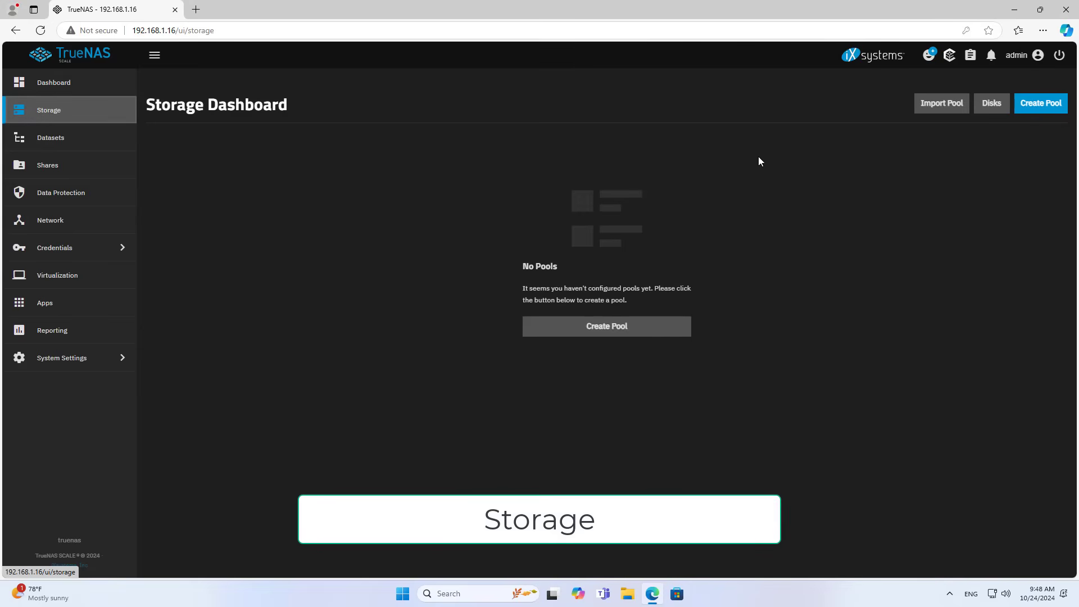
{"action": "left_click", "coordinate": [608, 333]}
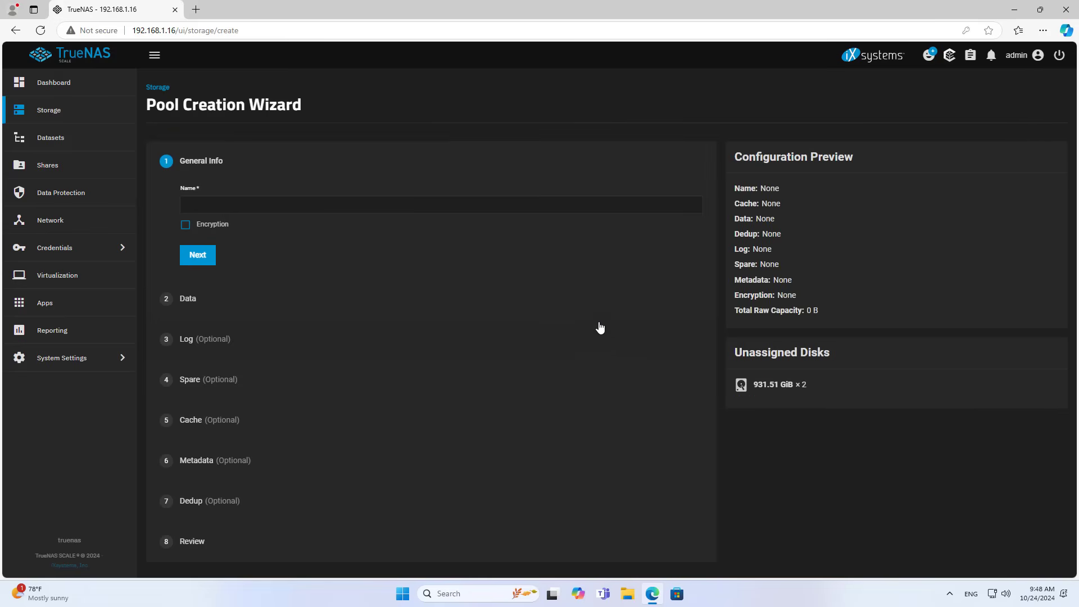
{"action": "left_click", "coordinate": [446, 206]}
{"action": "type", "text": "pool1"}
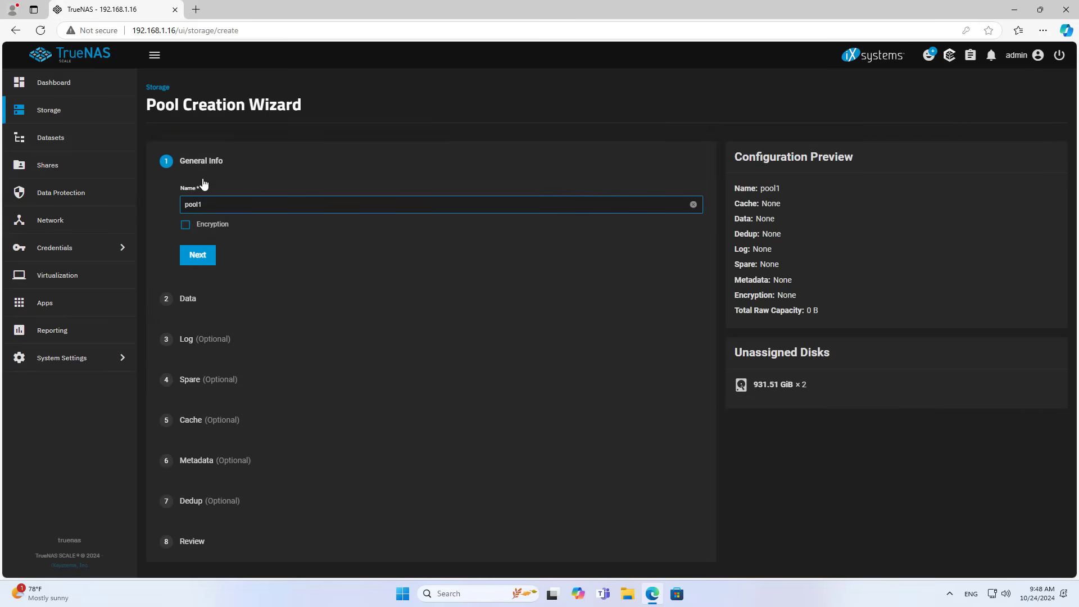
{"action": "left_click", "coordinate": [207, 258]}
Choose a Mirror data layout using the 931.51 GiB disk size.
{"action": "left_click", "coordinate": [275, 272]}
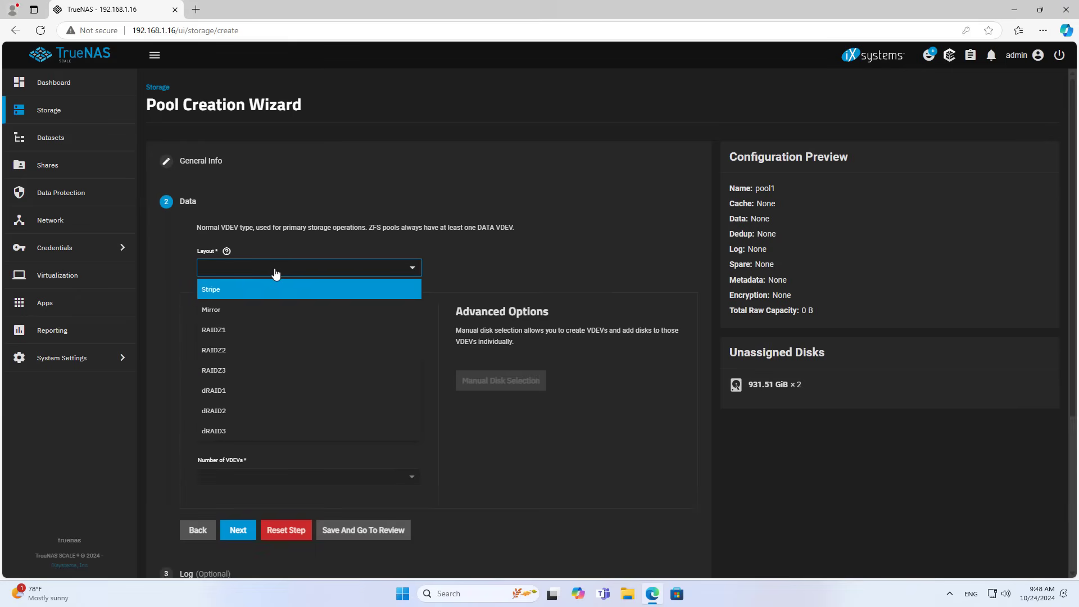
{"action": "left_click", "coordinate": [247, 309]}
{"action": "left_click", "coordinate": [267, 353]}
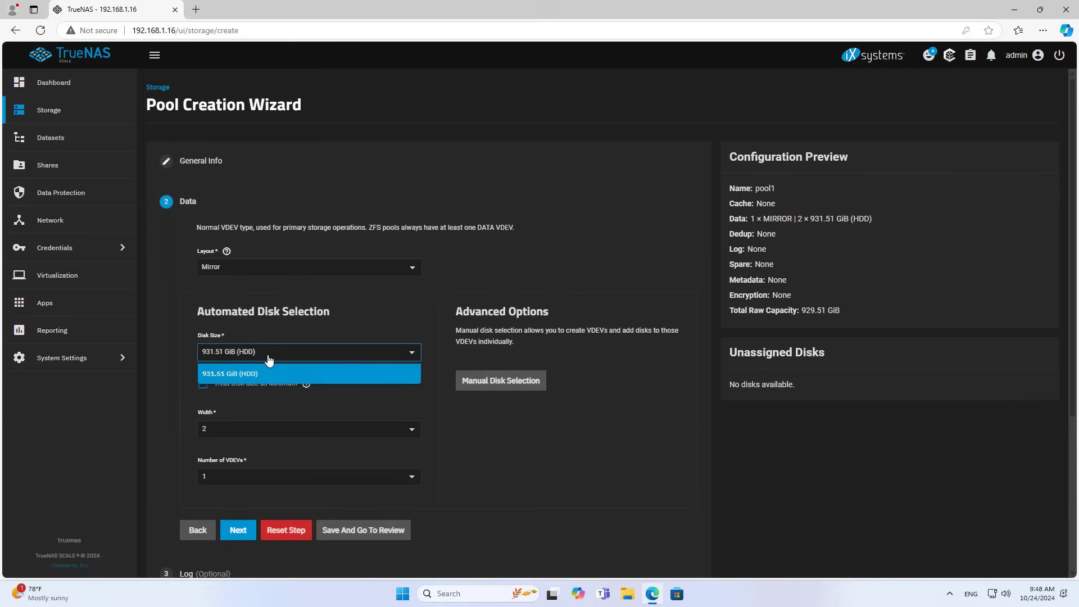
{"action": "left_click", "coordinate": [272, 373]}
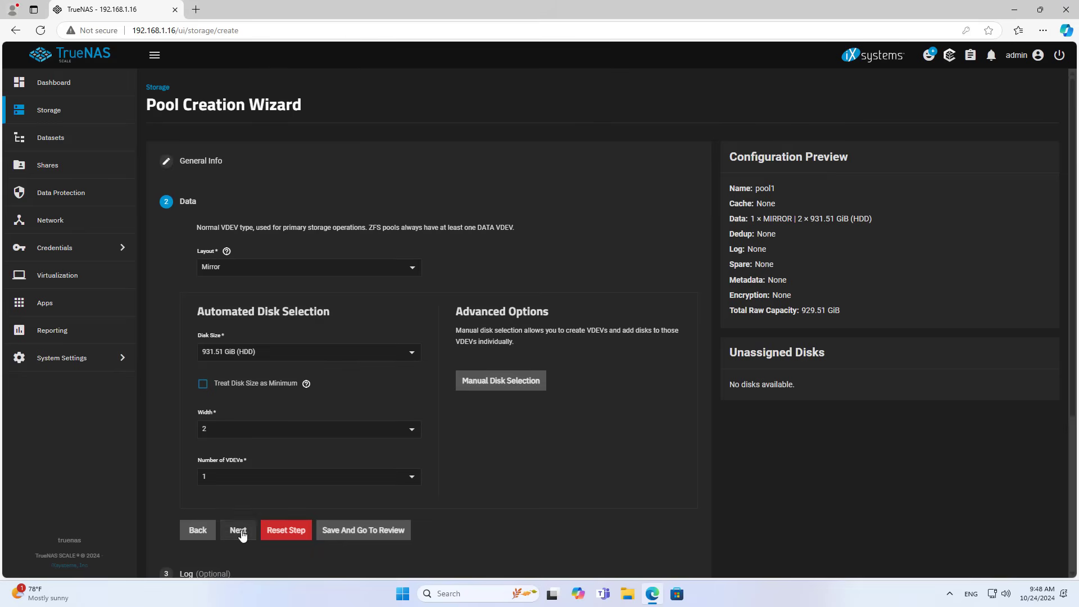
{"action": "left_click", "coordinate": [238, 531]}
Skip the optional Log, Spare, Cache, Metadata and Dedup steps and review the mirror summary.
{"action": "left_click", "coordinate": [247, 518]}
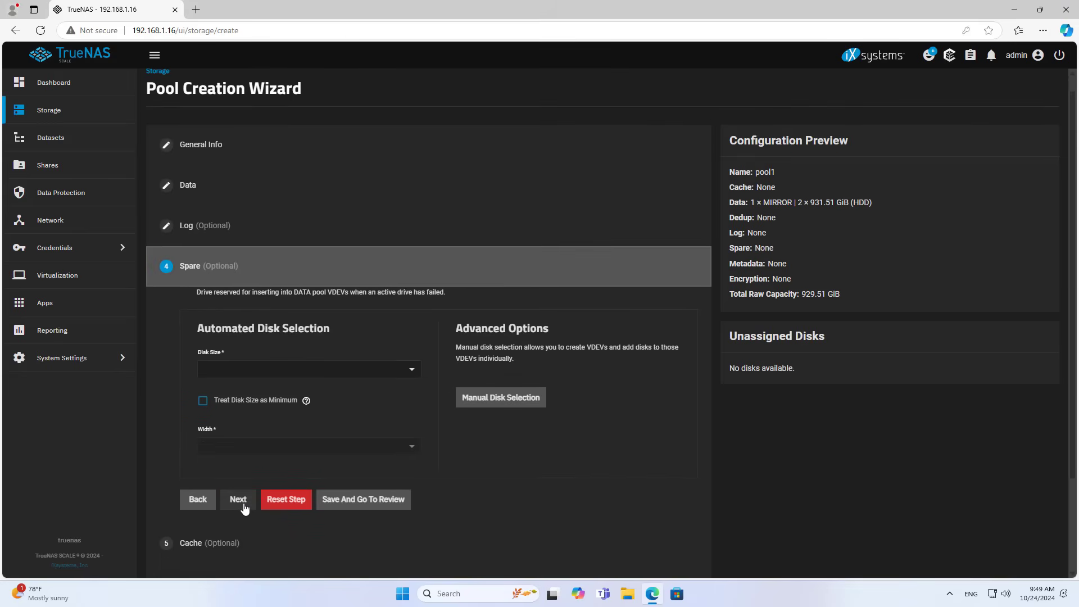
{"action": "left_click", "coordinate": [243, 503]}
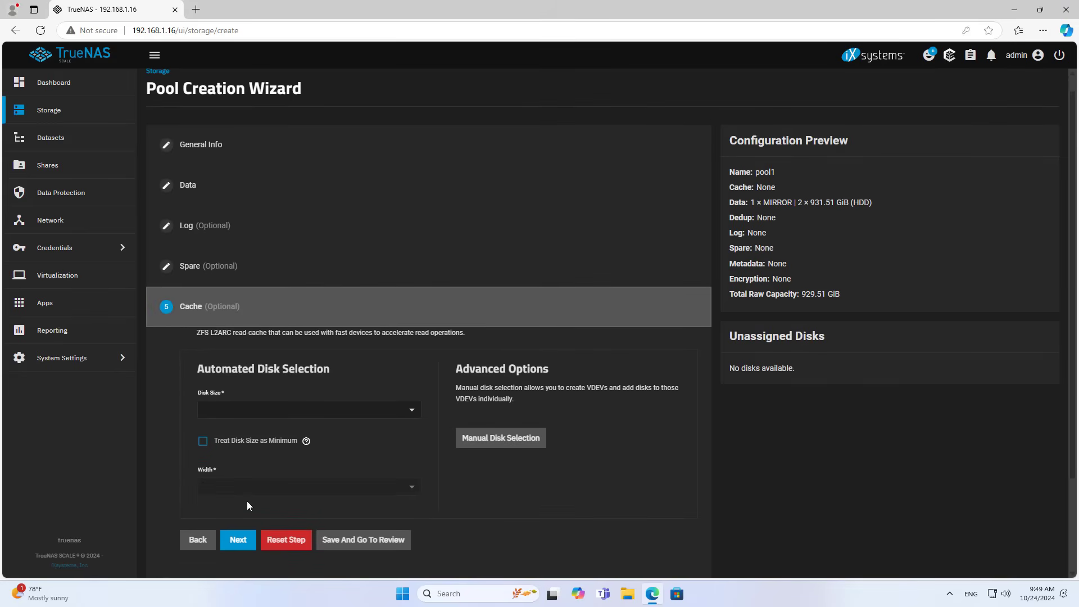
{"action": "left_click", "coordinate": [241, 539]}
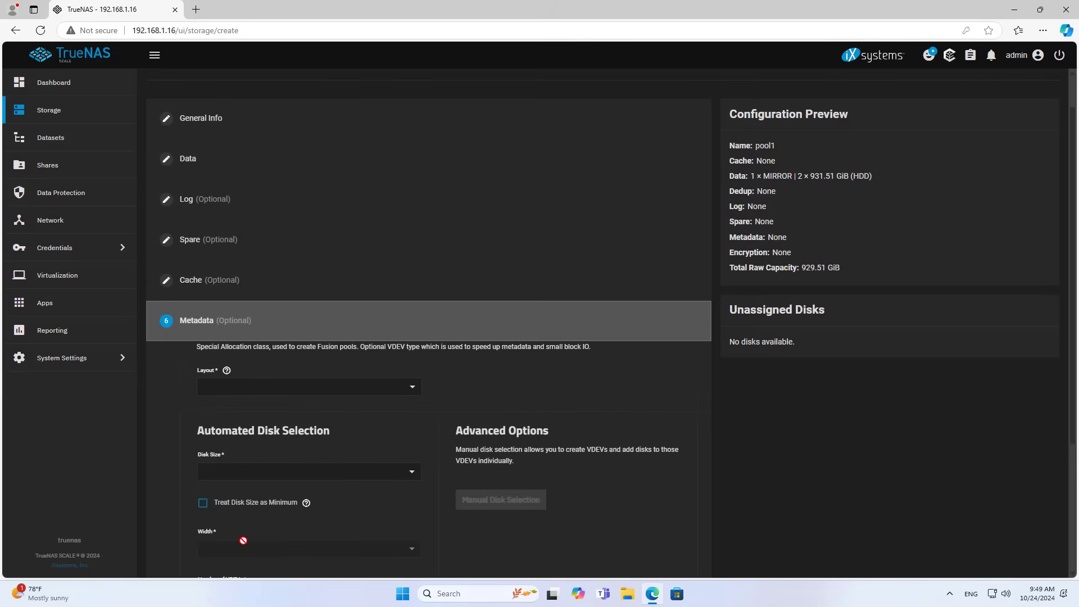
{"action": "scroll", "coordinate": [263, 512], "scroll_direction": "down", "scroll_amount": 2}
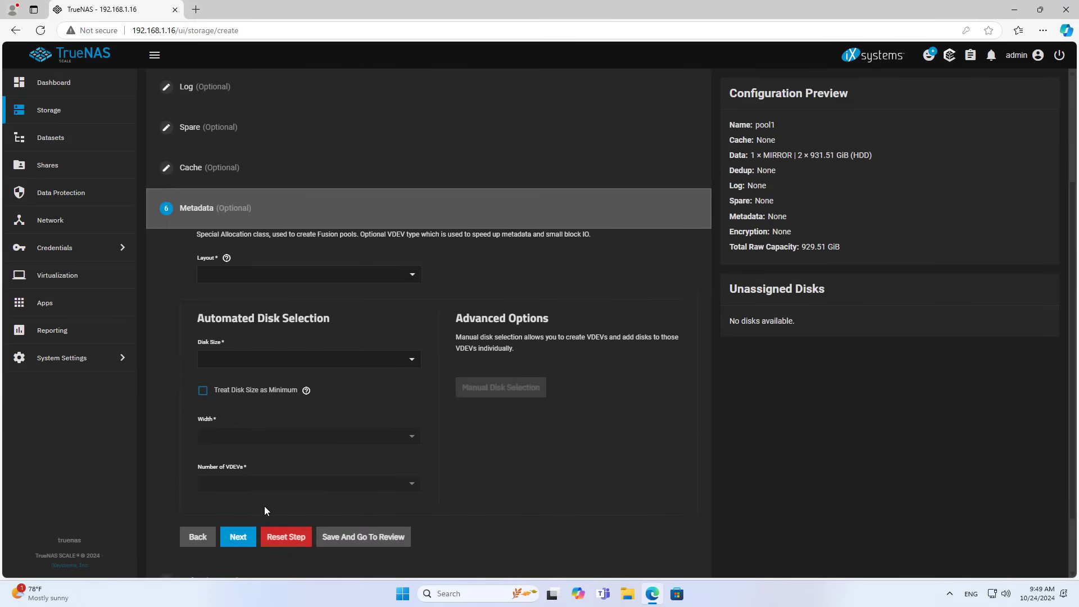
{"action": "left_click", "coordinate": [243, 537]}
{"action": "left_click", "coordinate": [242, 549]}
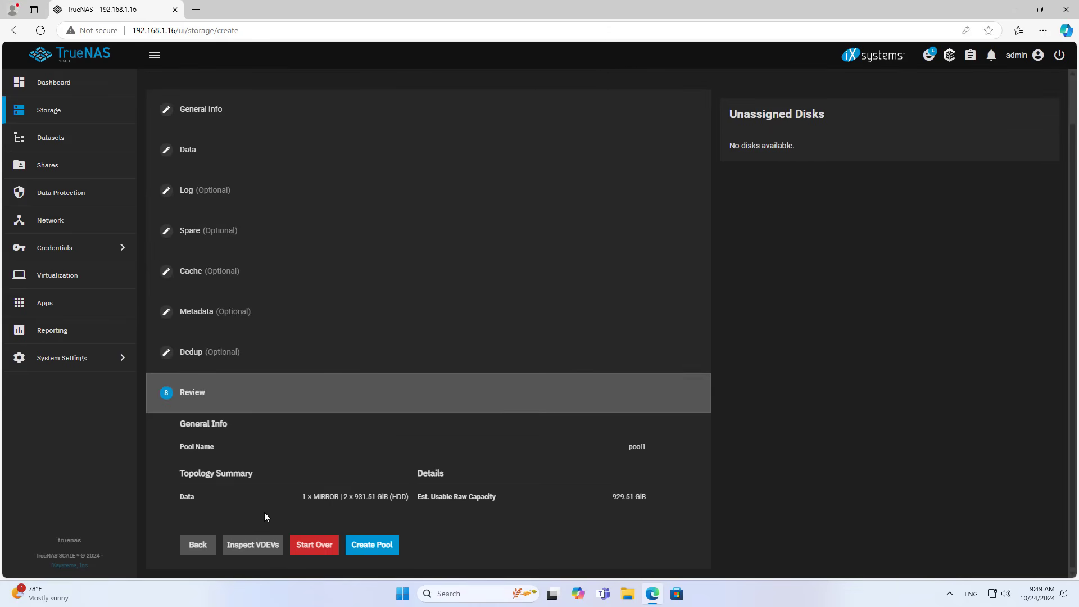
{"action": "left_click_drag", "start_coordinate": [302, 498], "coordinate": [514, 499]}
{"action": "left_click", "coordinate": [446, 539]}
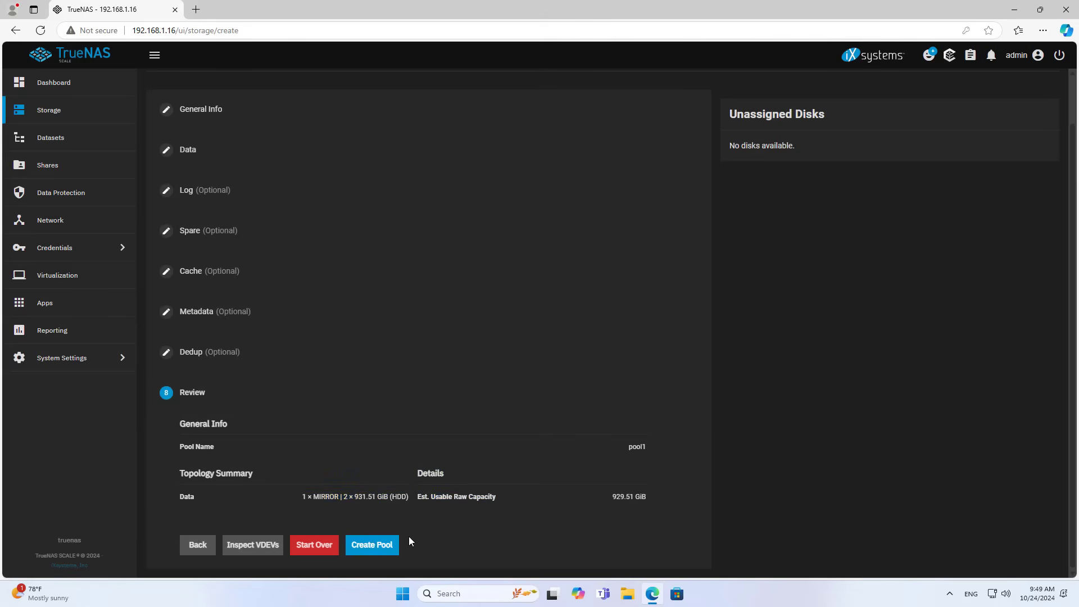
Create the pool, confirming that the disks will be erased.
{"action": "left_click", "coordinate": [373, 546]}
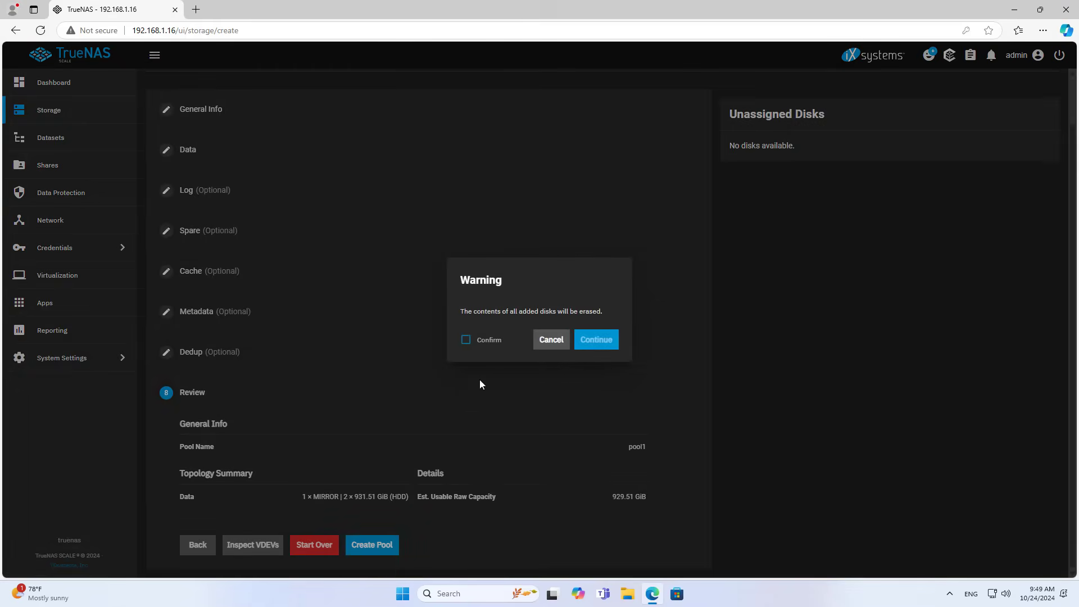
{"action": "left_click", "coordinate": [466, 340]}
{"action": "left_click", "coordinate": [597, 339]}
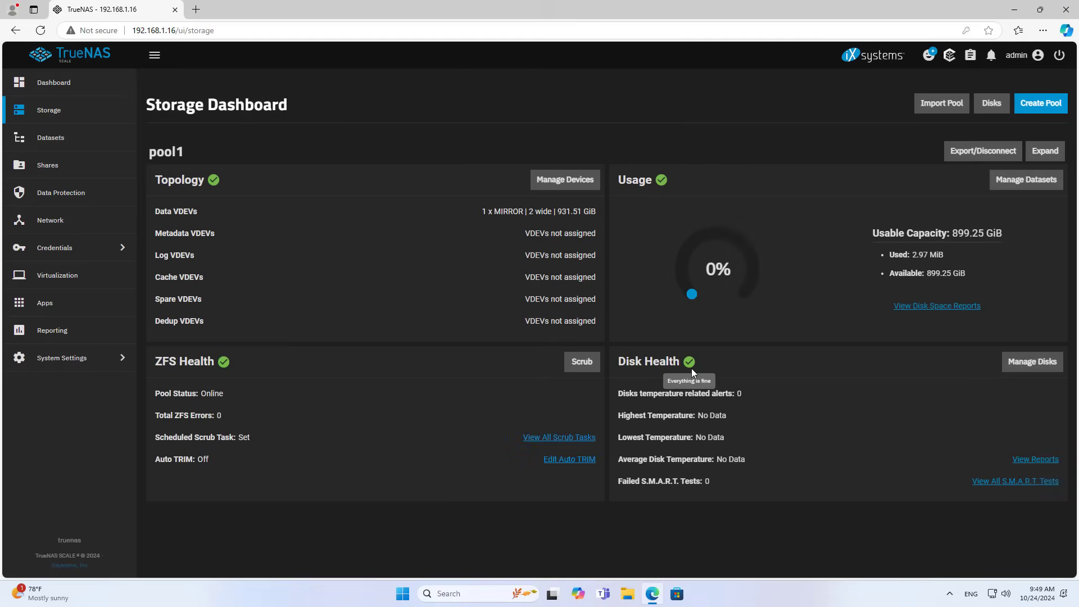
Check that the dashboard shows pool1 with a mirrored data VDEV topology.
{"action": "double_click", "coordinate": [160, 151]}
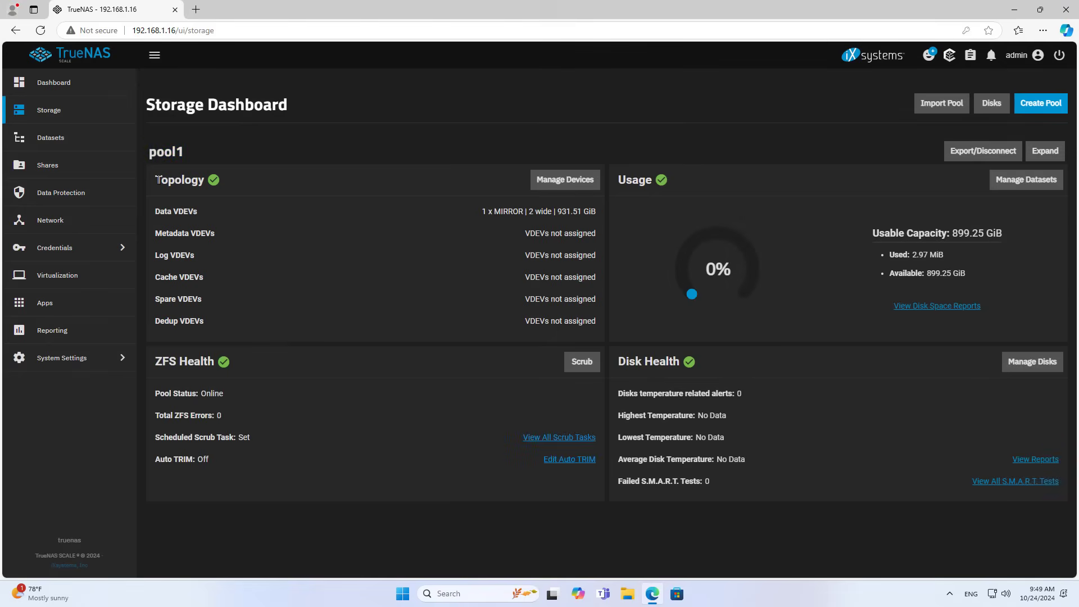
{"action": "left_click_drag", "start_coordinate": [156, 180], "coordinate": [246, 182]}
{"action": "left_click_drag", "start_coordinate": [479, 212], "coordinate": [605, 213]}
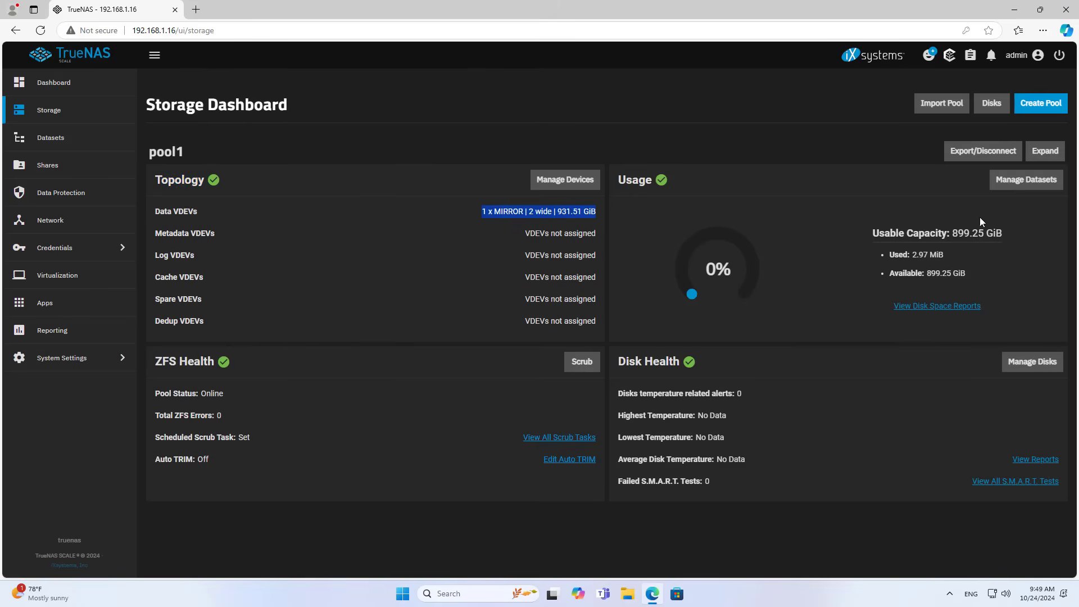
{"action": "left_click", "coordinate": [682, 407]}
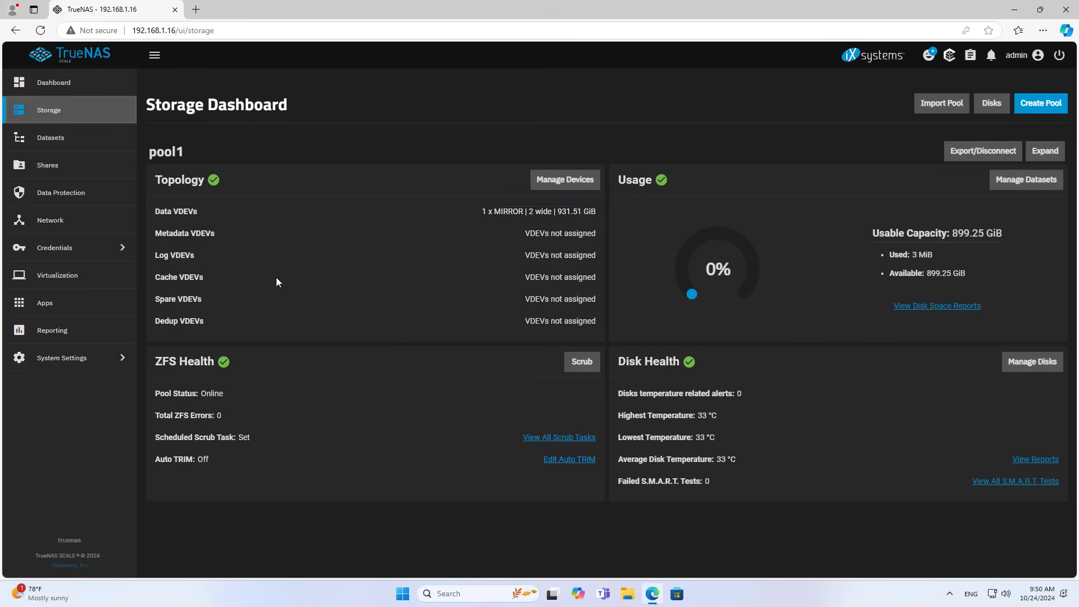
Add dataset smb1 under pool1 with the SMB preset and share name smb1.
{"action": "left_click", "coordinate": [66, 145]}
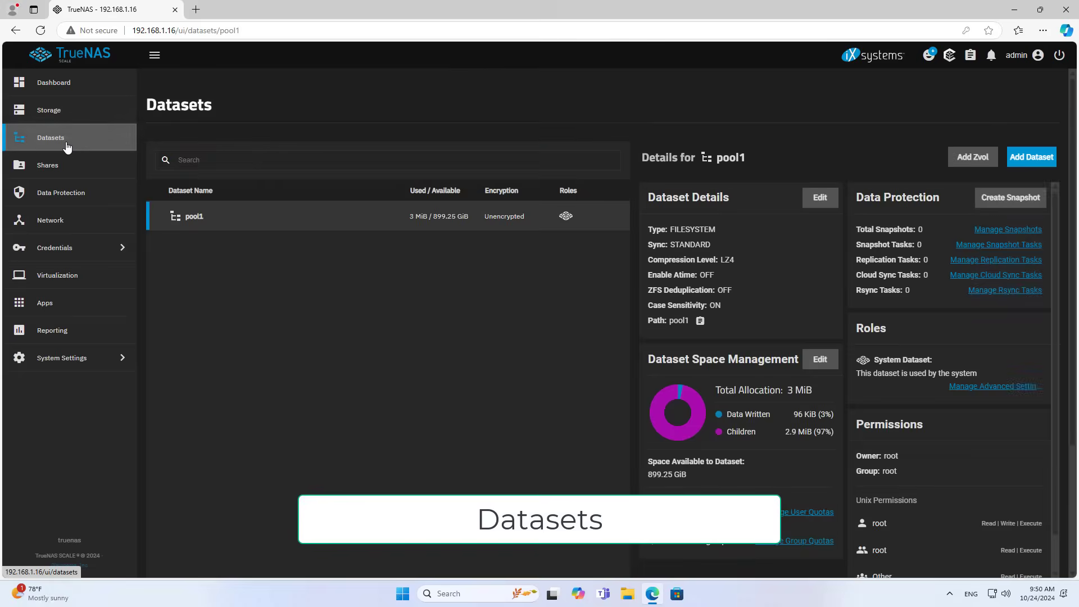
{"action": "left_click", "coordinate": [207, 219]}
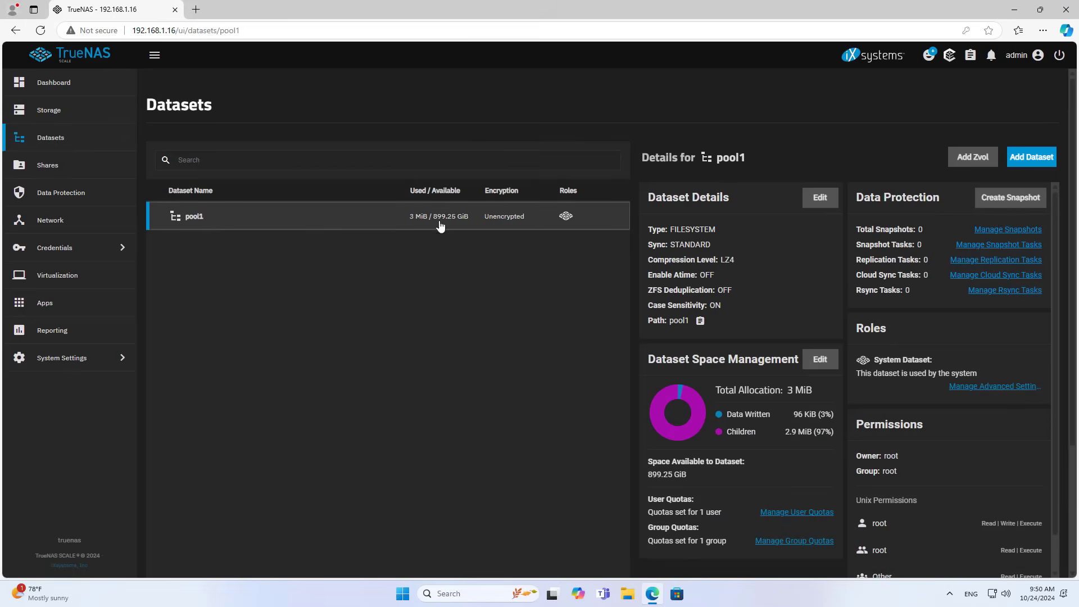
{"action": "left_click", "coordinate": [1030, 159]}
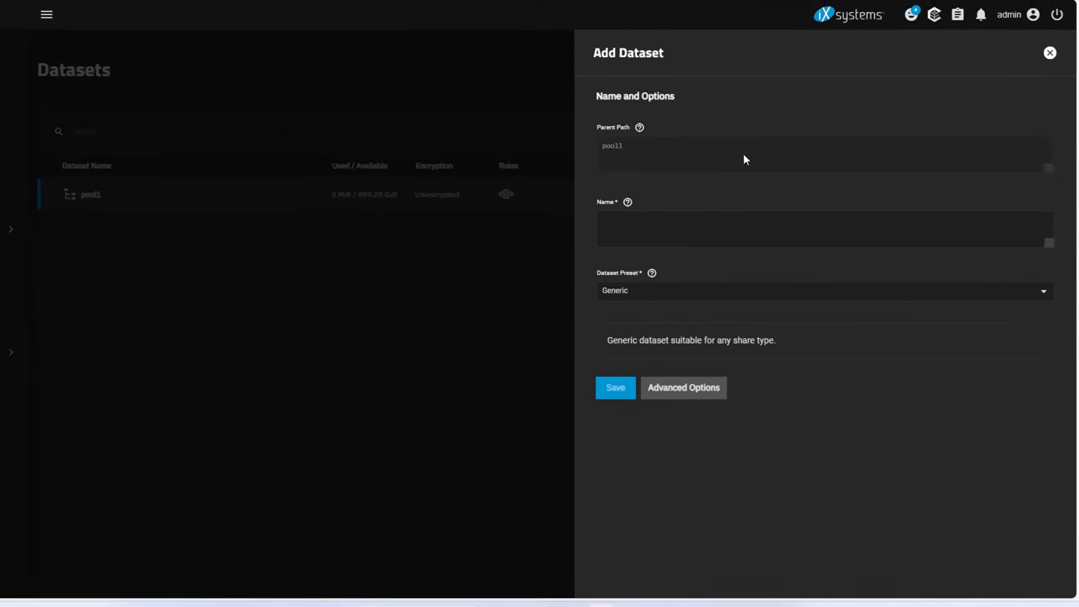
{"action": "left_click", "coordinate": [775, 241]}
{"action": "type", "text": "smb1"}
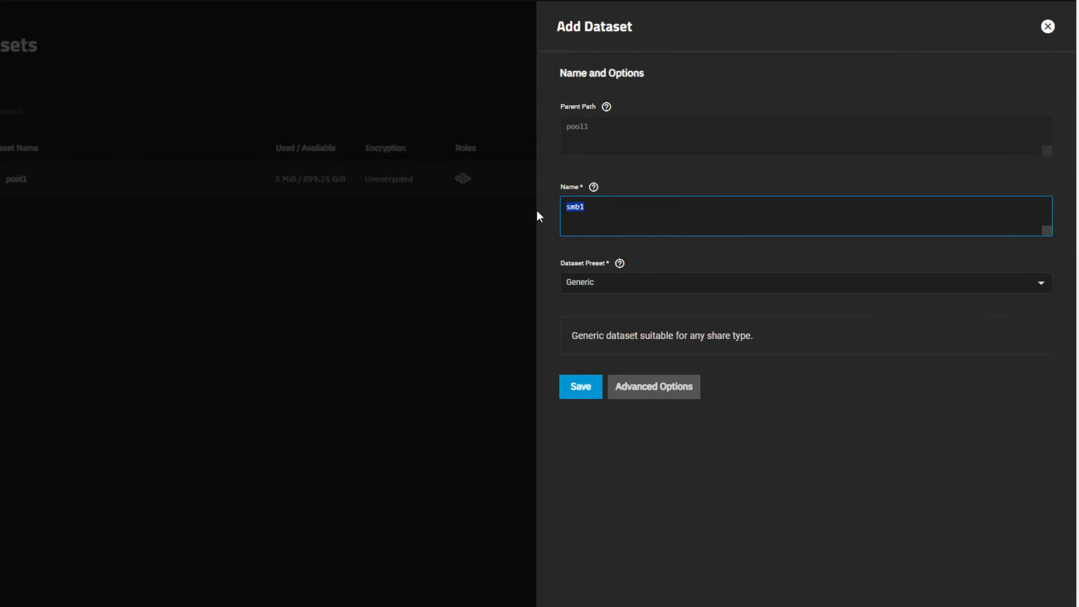
{"action": "left_click", "coordinate": [659, 287]}
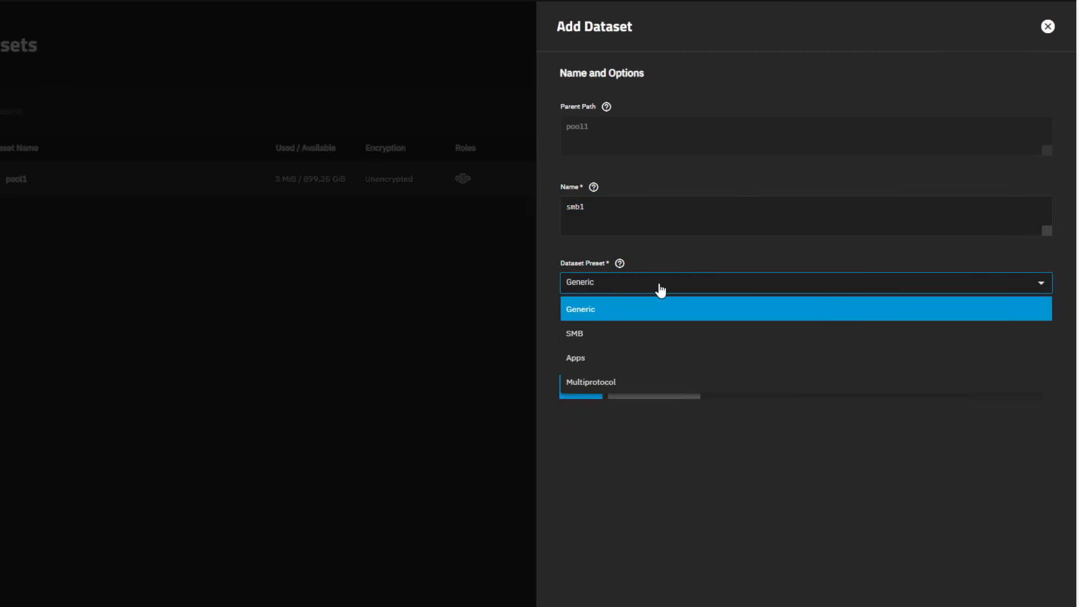
{"action": "left_click", "coordinate": [593, 334]}
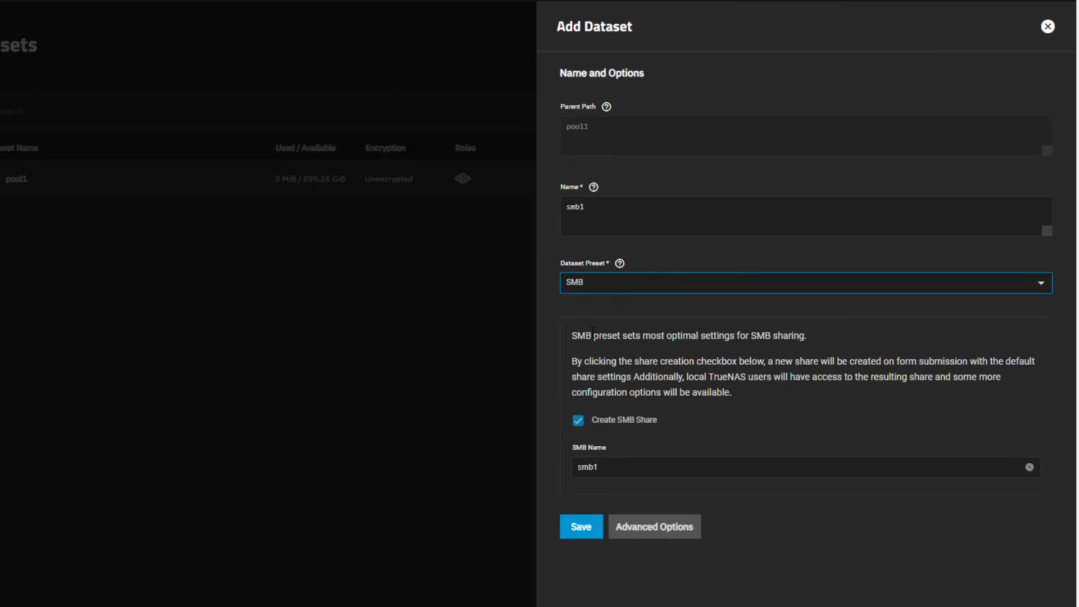
{"action": "left_click", "coordinate": [615, 468]}
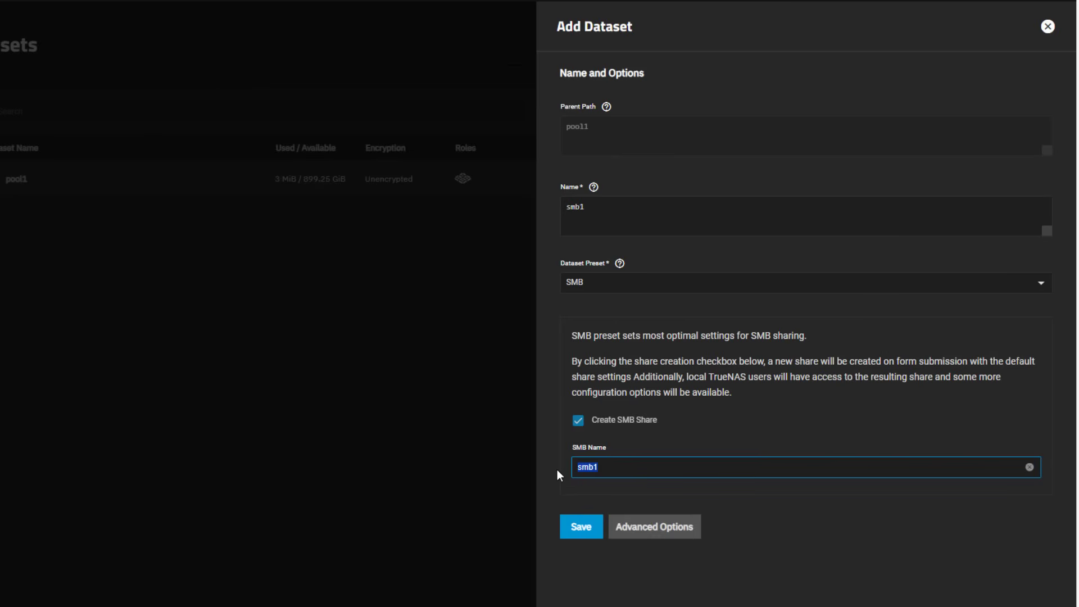
{"action": "left_click", "coordinate": [581, 528]}
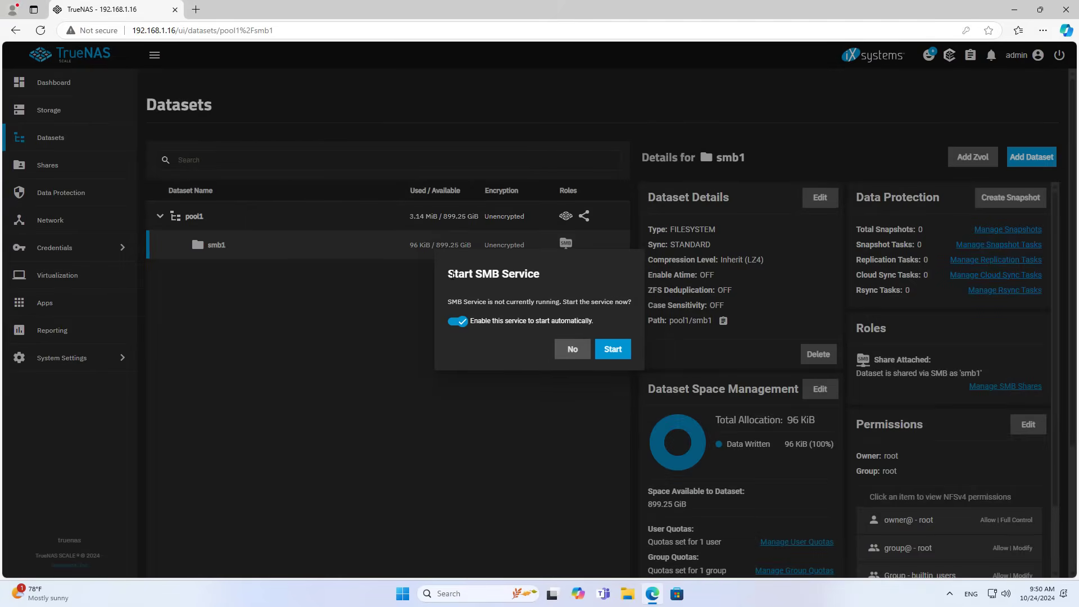
Start the SMB service with autostart and go to the Shares page.
{"action": "left_click_drag", "start_coordinate": [449, 274], "coordinate": [545, 274]}
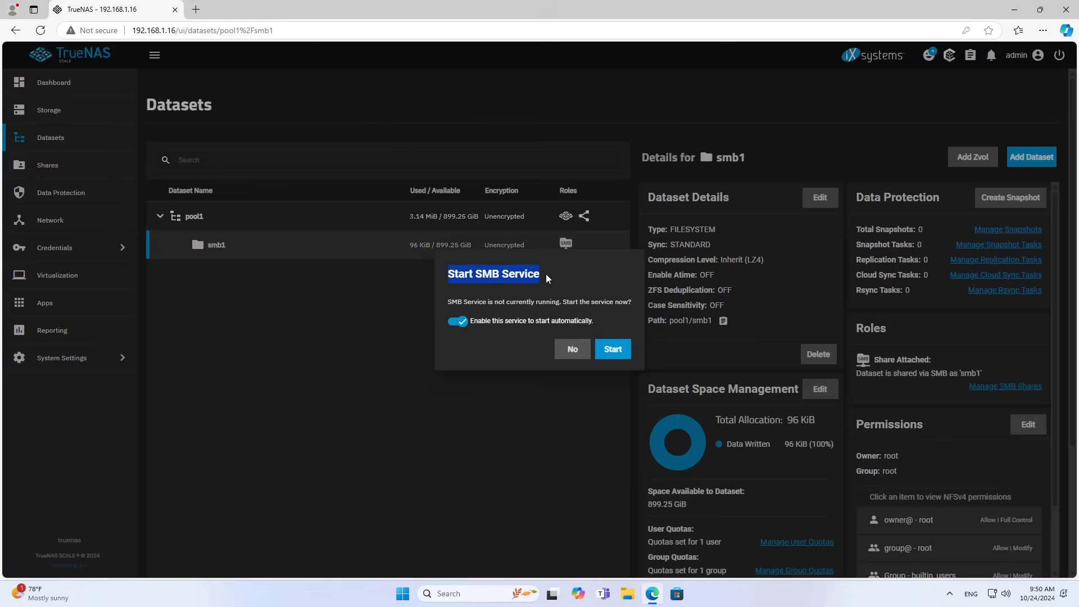
{"action": "left_click", "coordinate": [609, 352]}
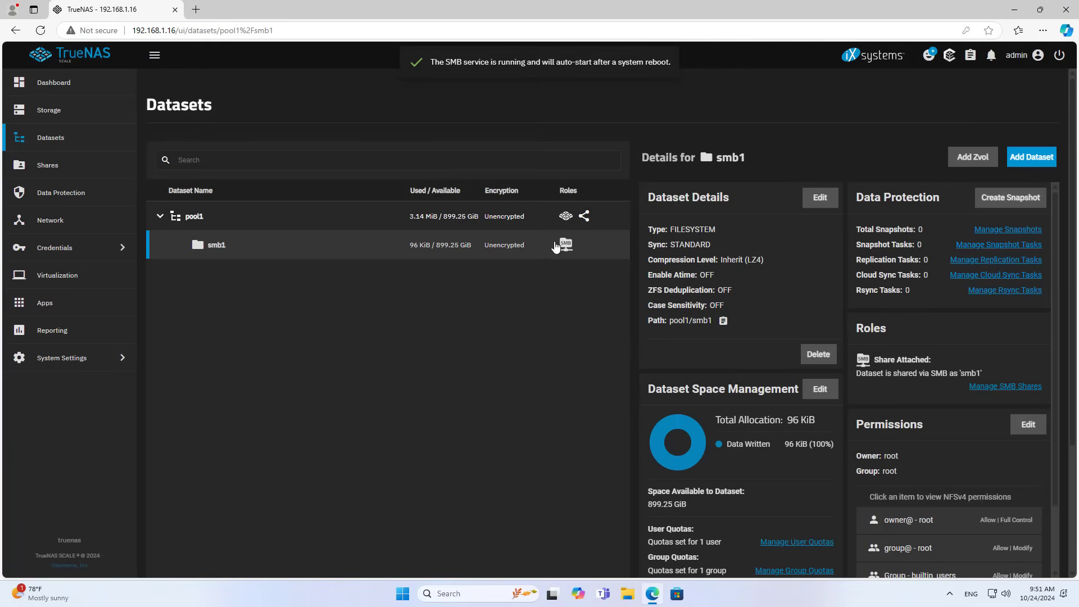
{"action": "left_click", "coordinate": [55, 167]}
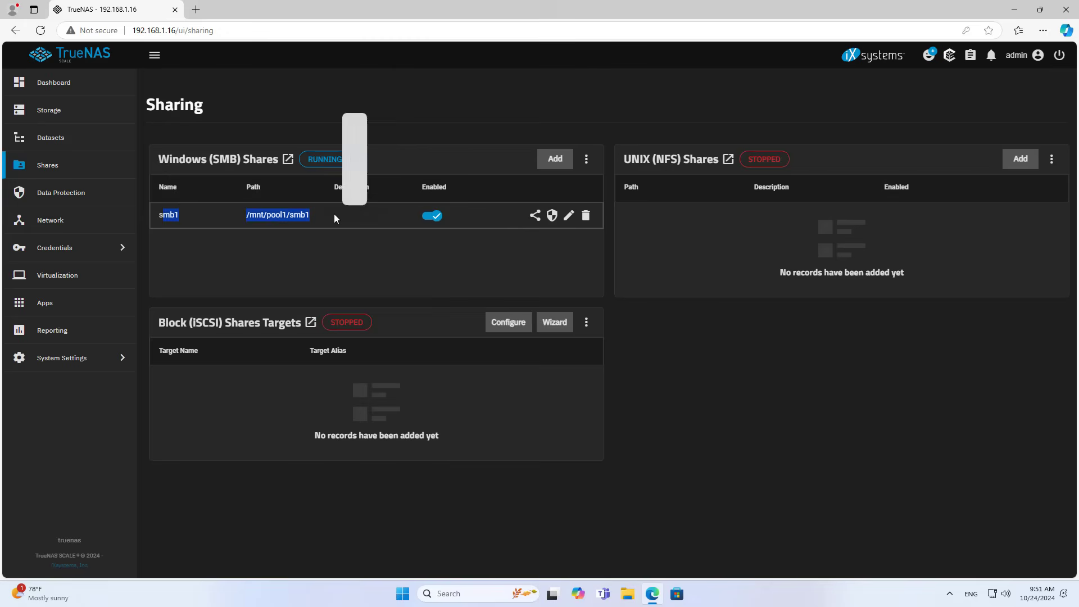
Open the smb1 share's ACL editor and add a new access control entry.
{"action": "left_click", "coordinate": [552, 216]}
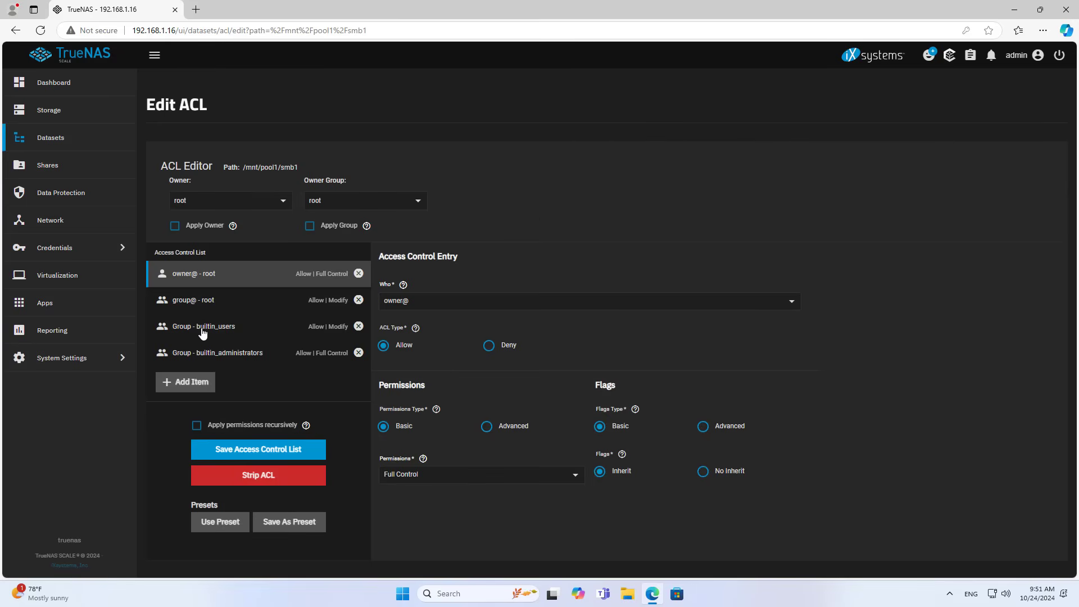
{"action": "left_click", "coordinate": [191, 383]}
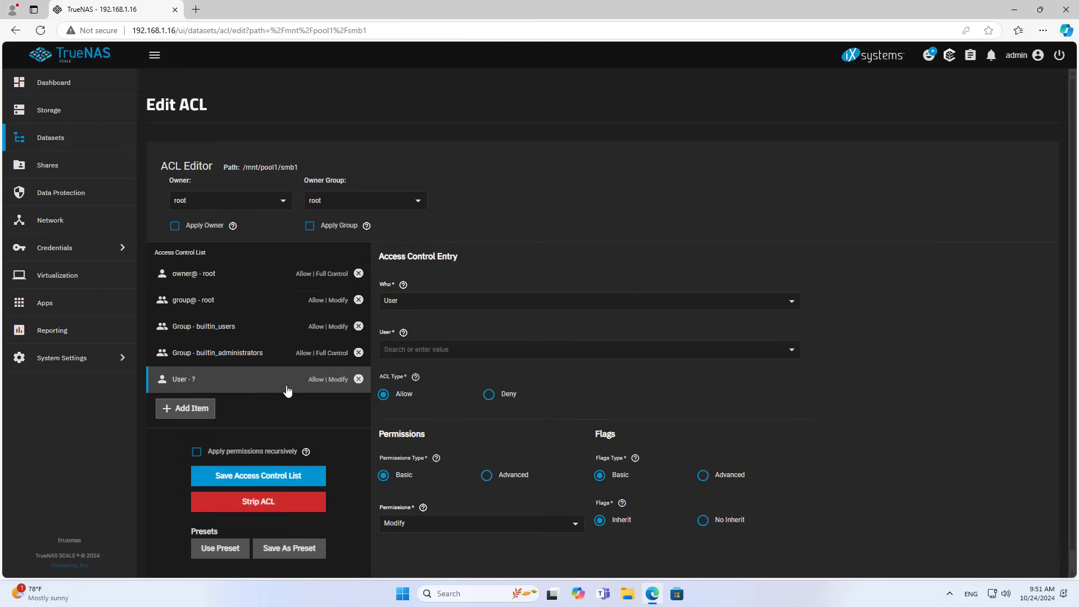
{"action": "left_click", "coordinate": [188, 386]}
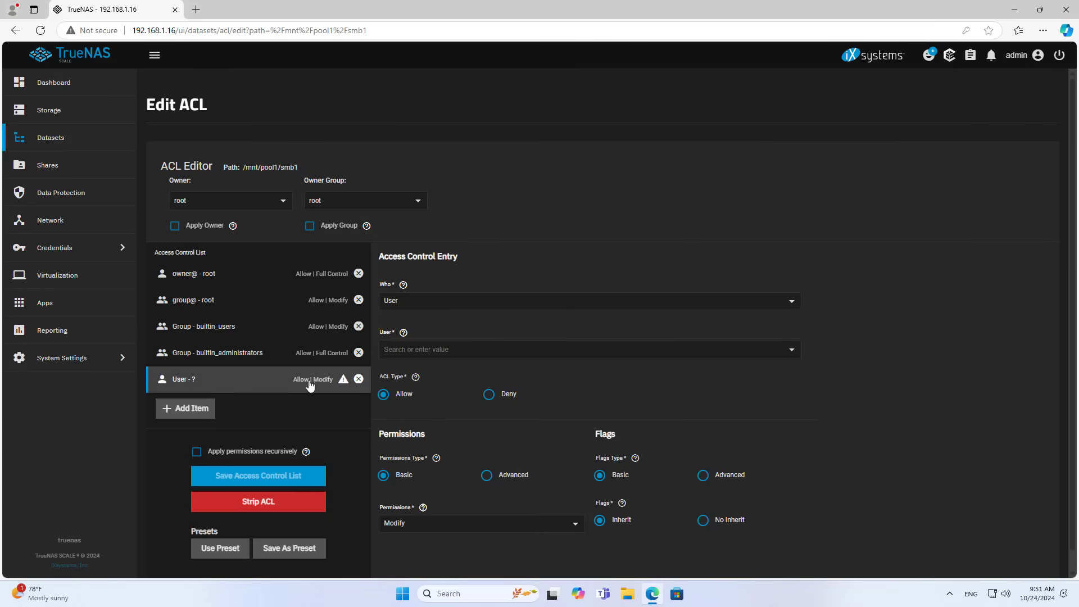
{"action": "left_click", "coordinate": [327, 383]}
Make the entry an Allow, Basic Modify rule for the share user and save the ACL.
{"action": "left_click", "coordinate": [440, 308]}
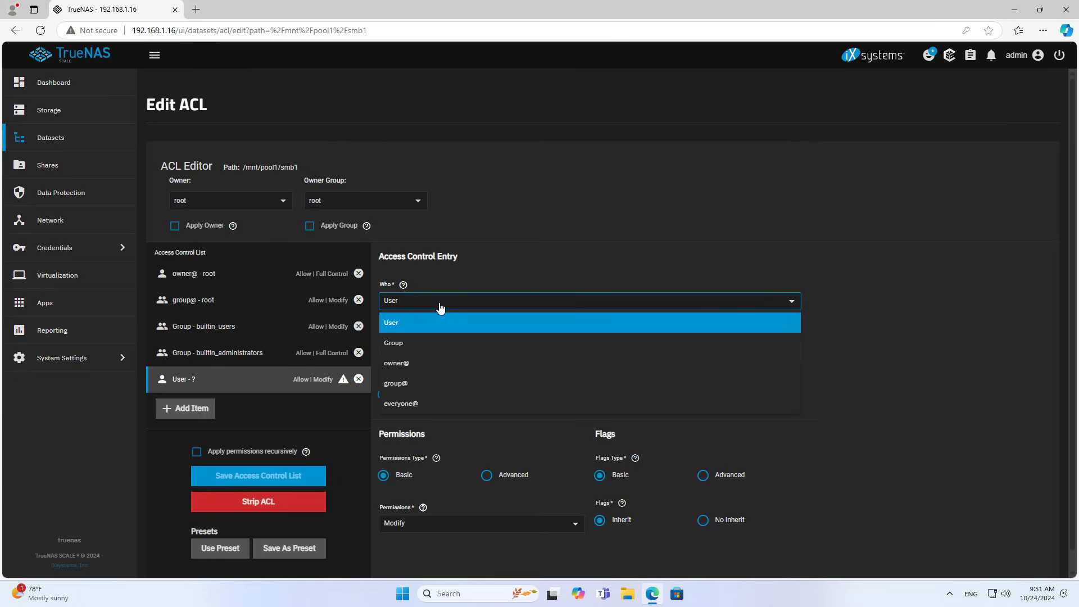
{"action": "left_click", "coordinate": [440, 302]}
{"action": "left_click", "coordinate": [444, 350]}
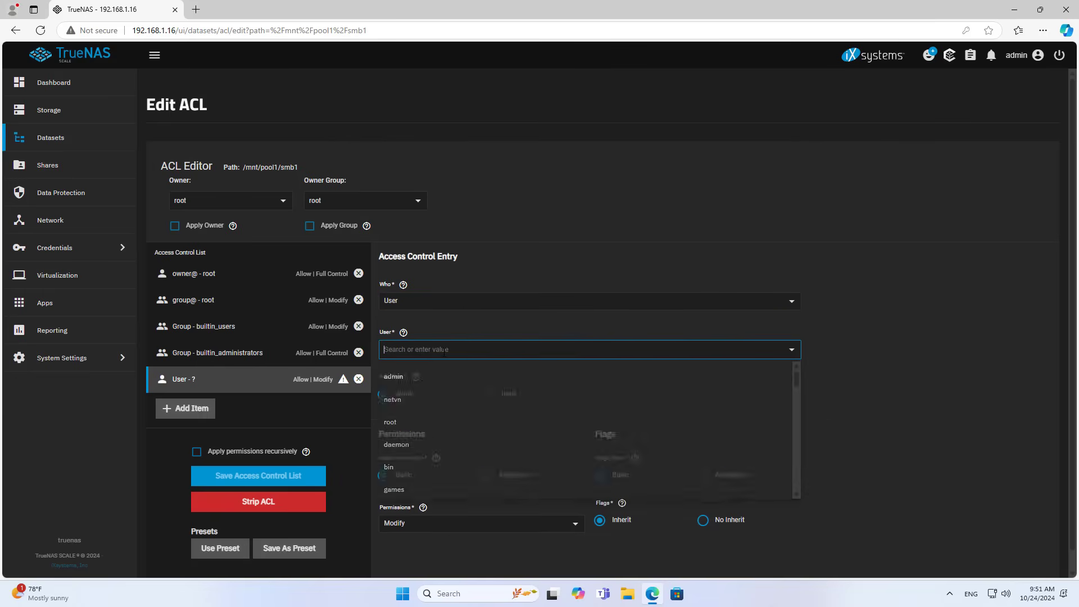
{"action": "type", "text": "netvn"}
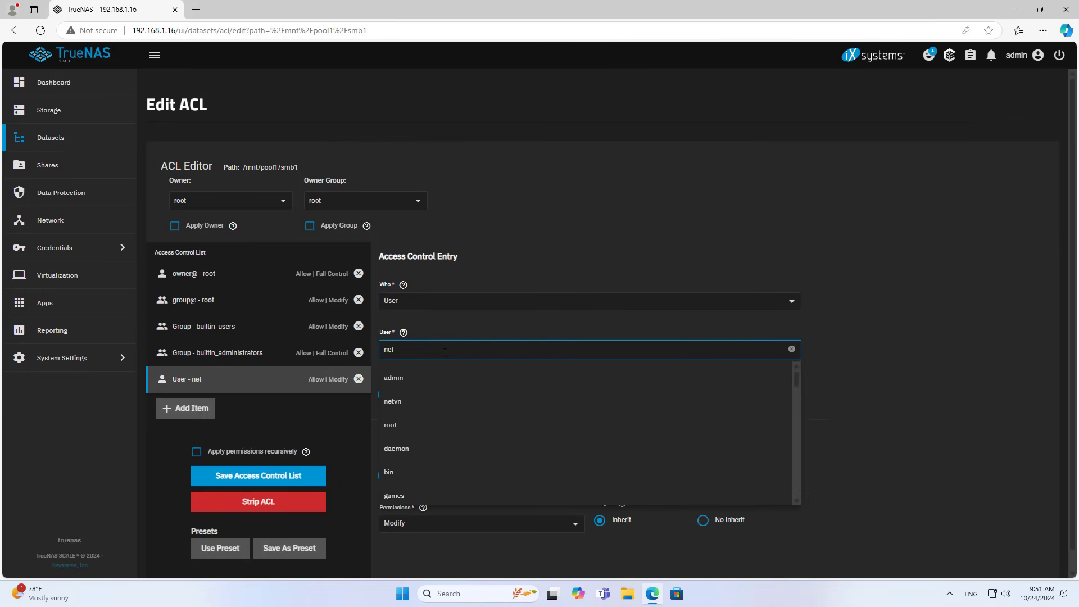
{"action": "left_click", "coordinate": [406, 401]}
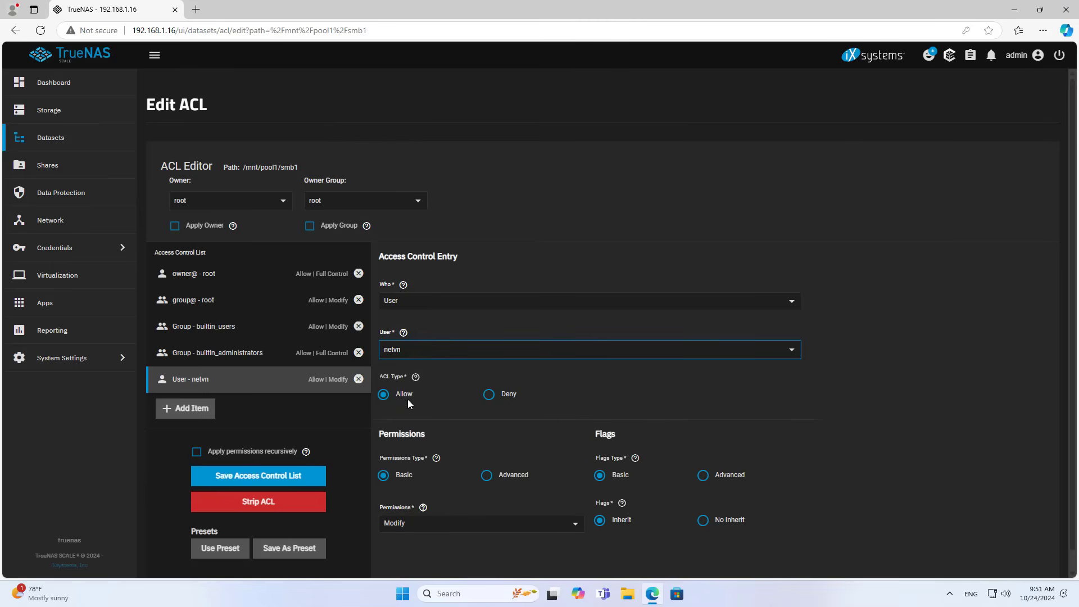
{"action": "left_click_drag", "start_coordinate": [401, 350], "coordinate": [374, 349]}
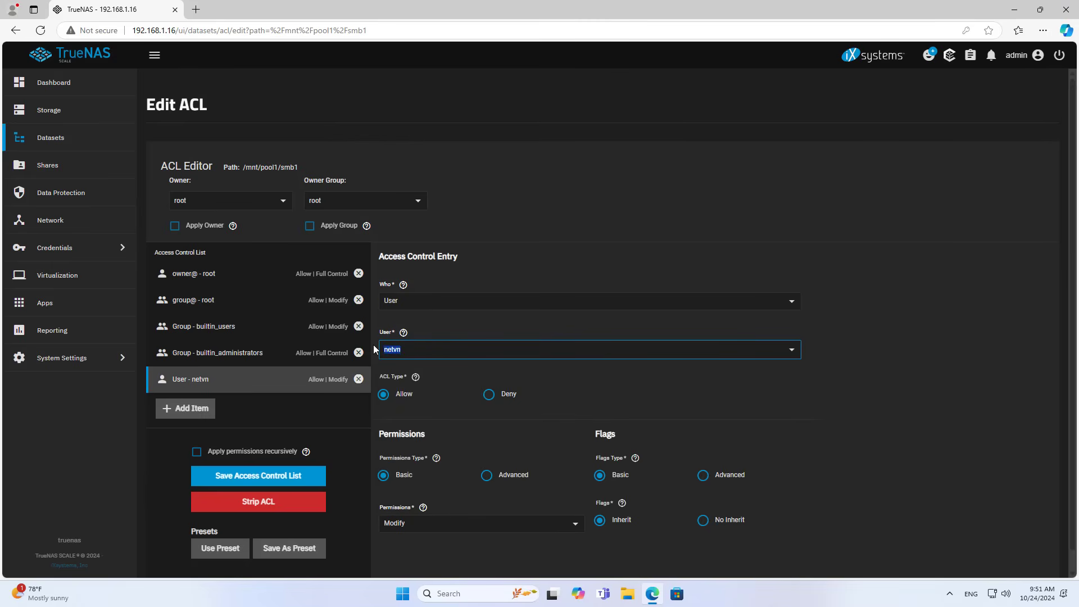
{"action": "left_click", "coordinate": [384, 397]}
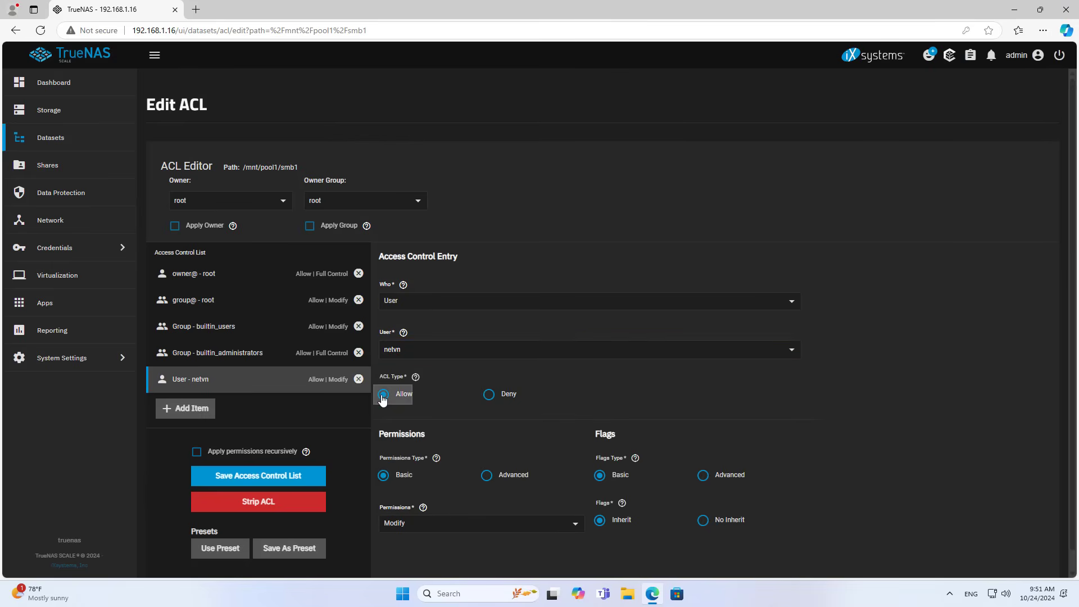
{"action": "left_click", "coordinate": [383, 477]}
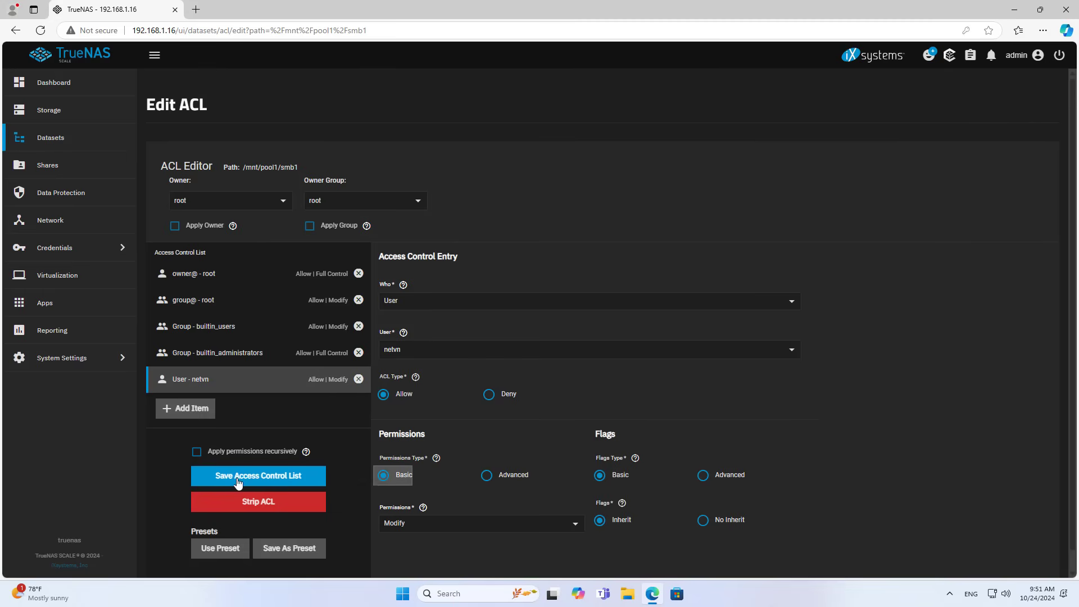
{"action": "left_click", "coordinate": [276, 484]}
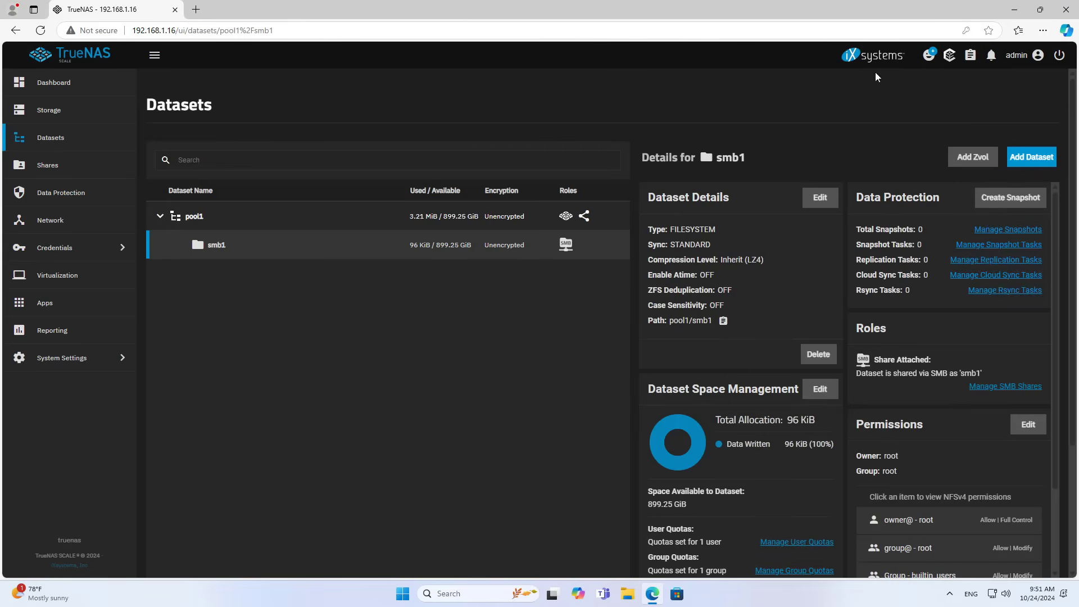
From the Windows desktop, use Run to connect to \\192.168.1.16.
{"action": "left_click", "coordinate": [1014, 9]}
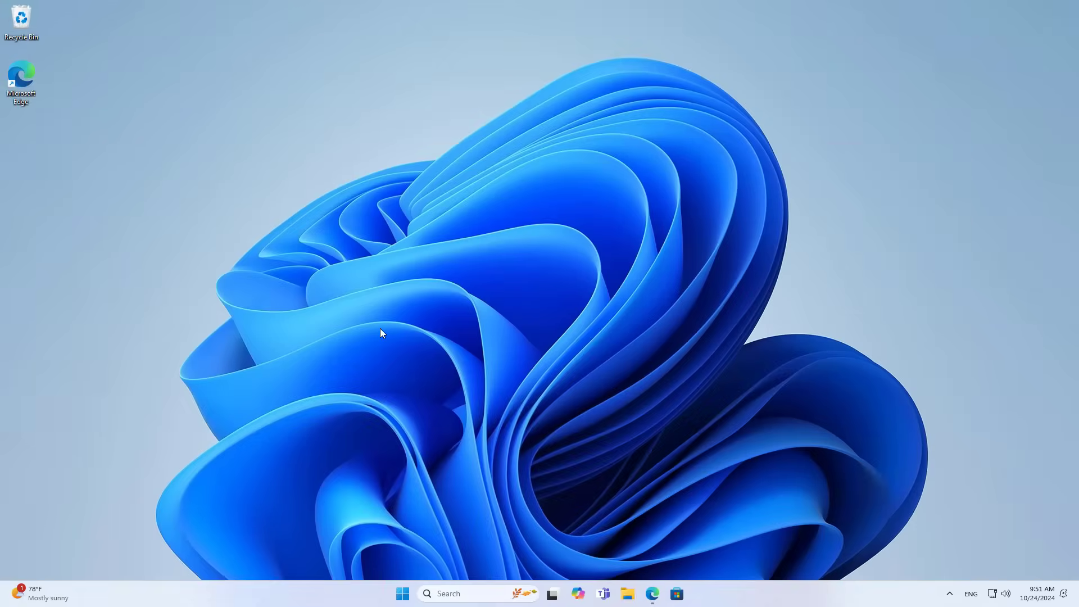
{"action": "key", "text": "super+r"}
{"action": "left_click_drag", "start_coordinate": [127, 464], "coordinate": [425, 214]}
{"action": "type", "text": "\\"}
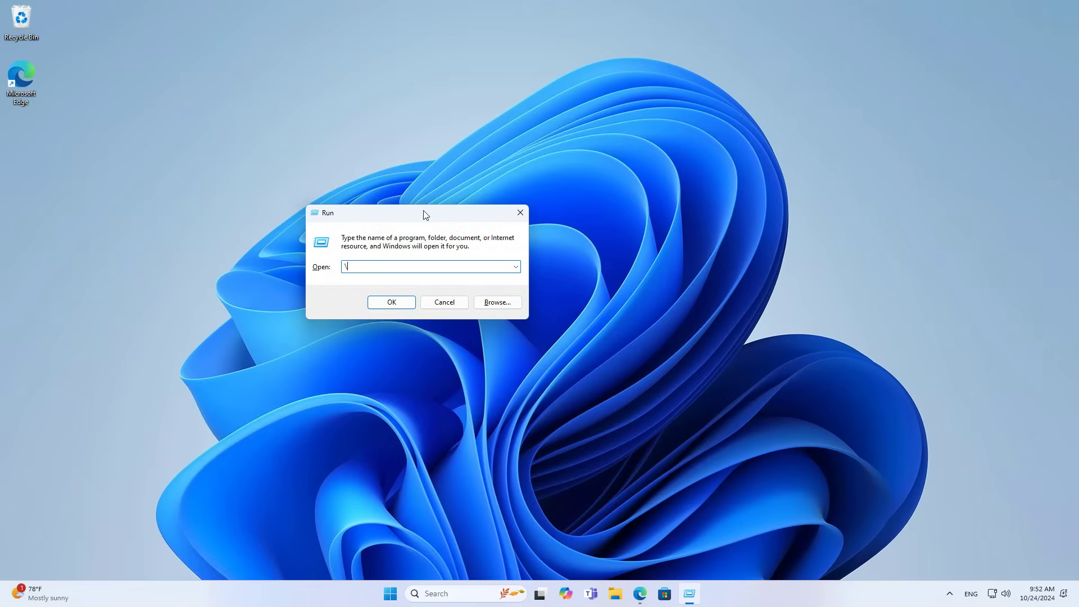
{"action": "type", "text": "192.168.1.16"}
{"action": "left_click_drag", "start_coordinate": [419, 270], "coordinate": [341, 268]}
{"action": "left_click", "coordinate": [385, 302]}
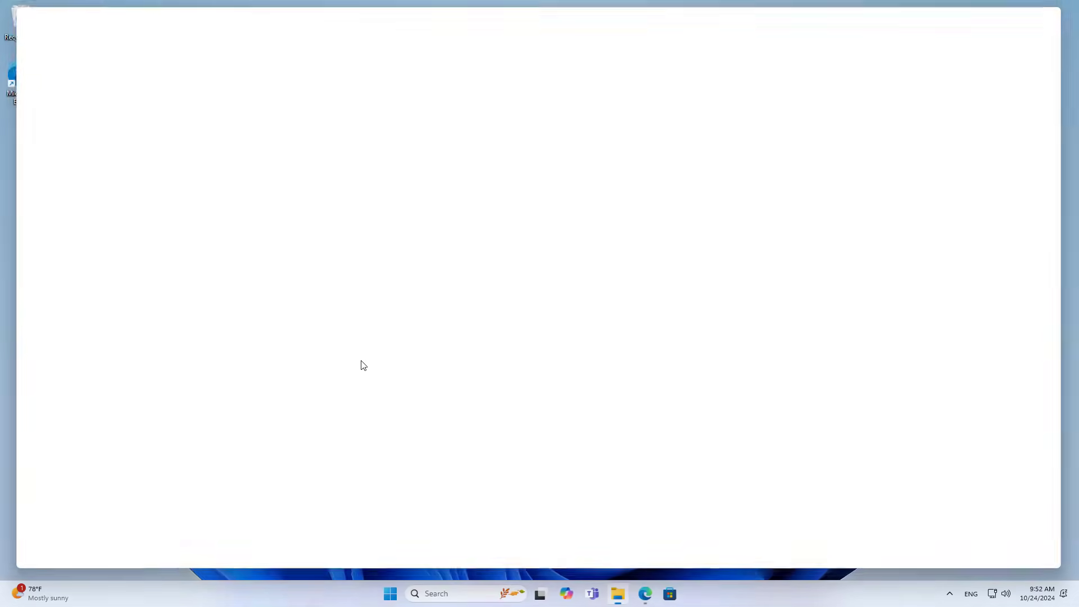
Sign in with the share user's name and password and open the smb1 share.
{"action": "left_click_drag", "start_coordinate": [95, 14], "coordinate": [257, 94]}
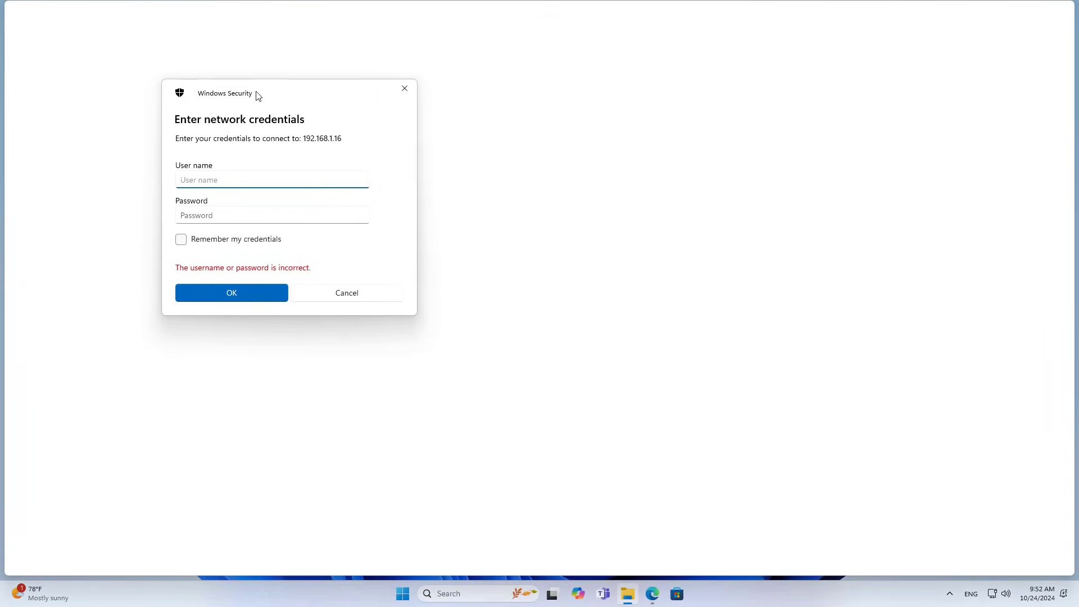
{"action": "type", "text": "netvn"}
{"action": "key", "text": "Tab"}
{"action": "type", "text": "***"}
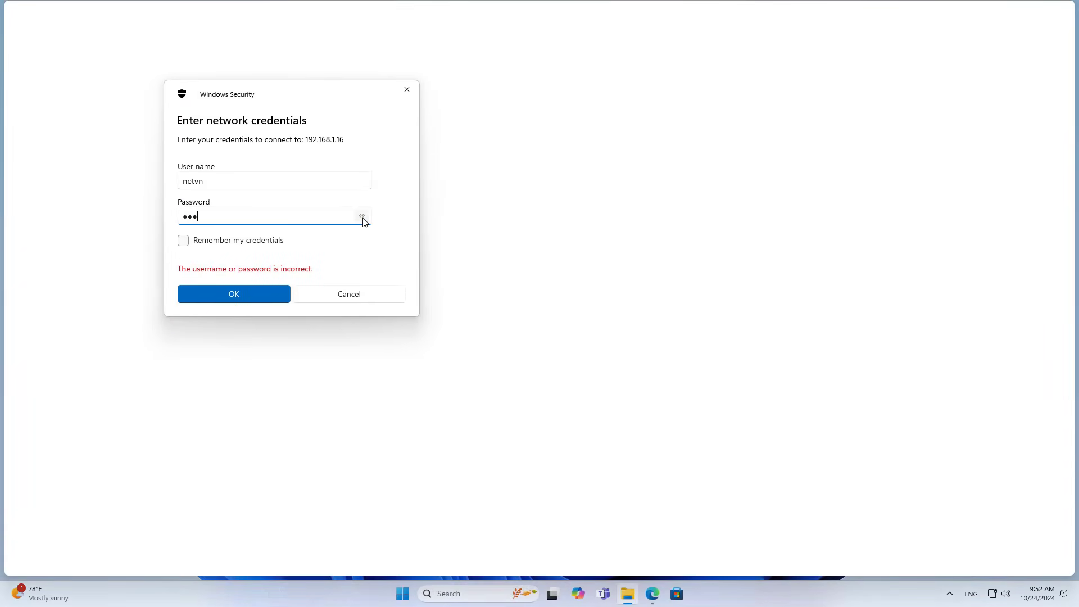
{"action": "left_click", "coordinate": [249, 298]}
{"action": "double_click", "coordinate": [132, 106]}
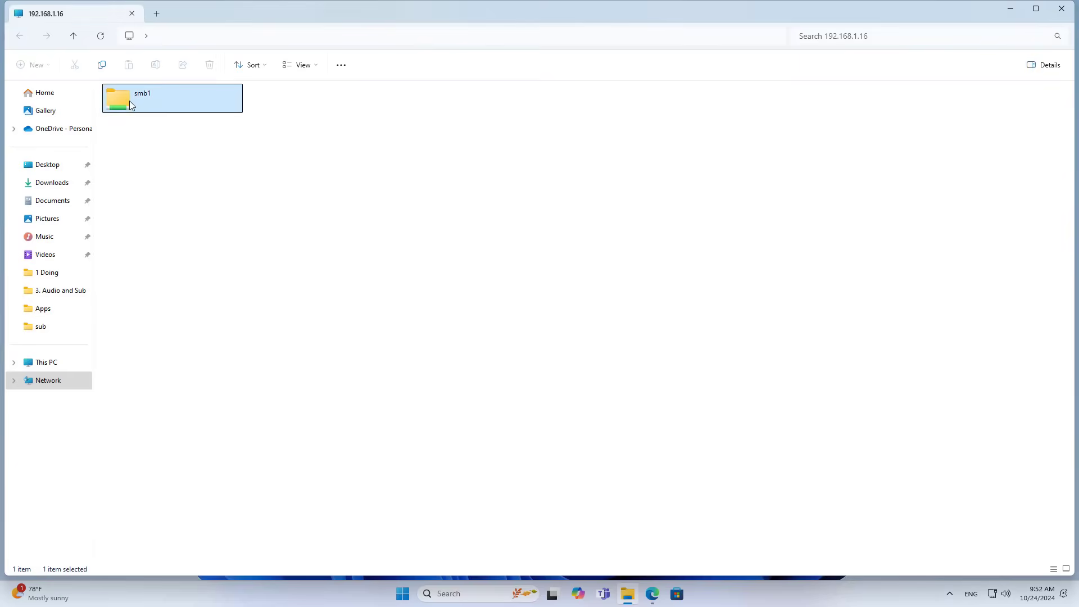
Copy rufus-4.6 from Downloads into the smb1 share.
{"action": "left_click_drag", "start_coordinate": [366, 11], "coordinate": [551, 65]}
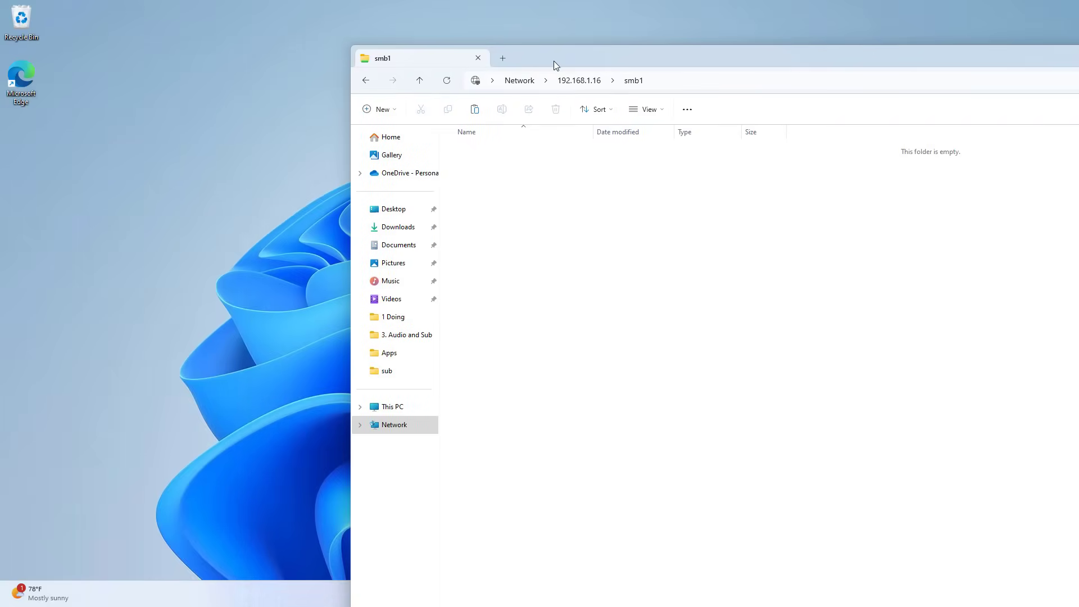
{"action": "double_click", "coordinate": [554, 61]}
{"action": "left_click", "coordinate": [73, 183]}
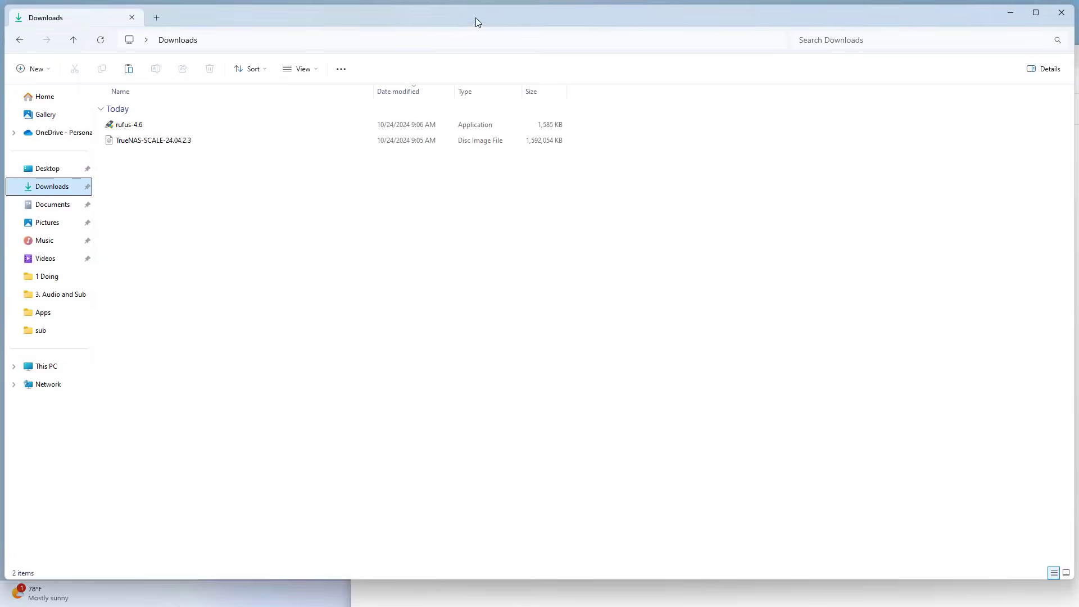
{"action": "left_click_drag", "start_coordinate": [476, 18], "coordinate": [564, 281]}
{"action": "left_click_drag", "start_coordinate": [215, 378], "coordinate": [503, 280]}
Close the smb1 and Downloads windows and return to the TrueNAS web interface.
{"action": "left_click", "coordinate": [478, 58]}
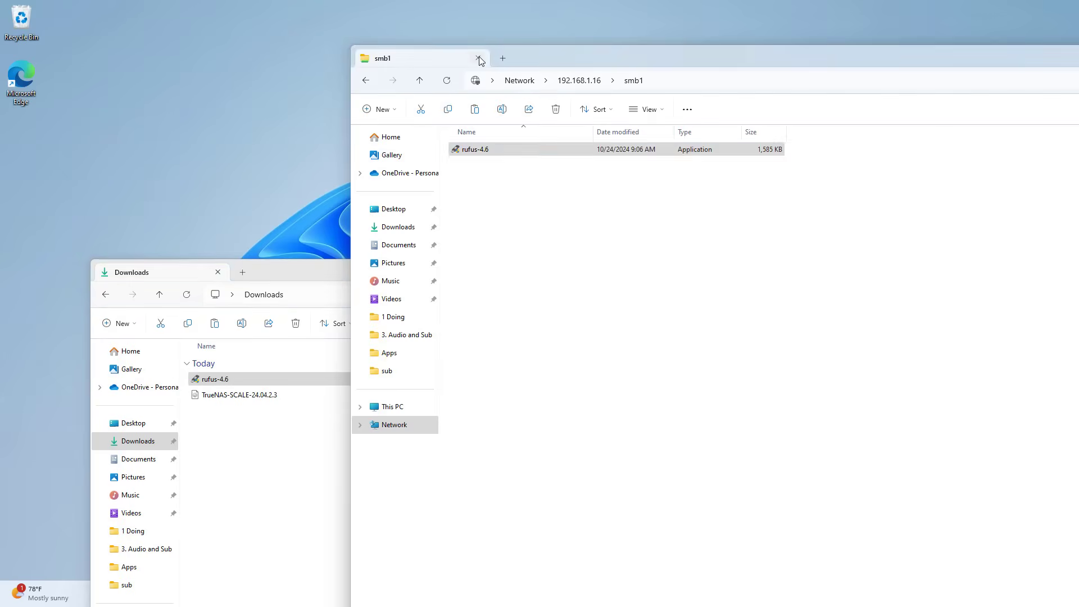
{"action": "left_click", "coordinate": [218, 272]}
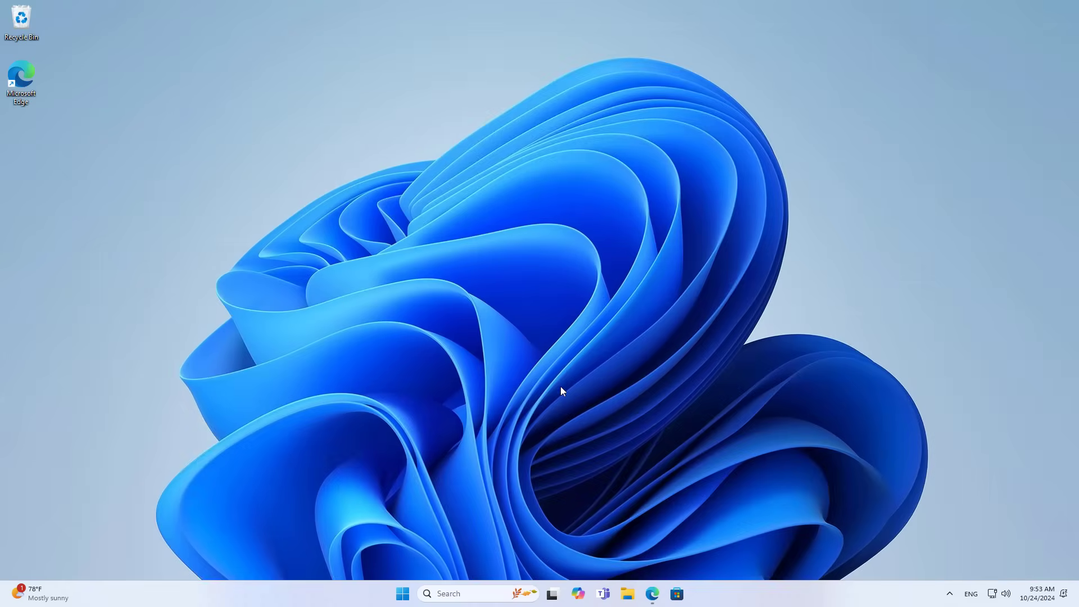
{"action": "left_click", "coordinate": [652, 591]}
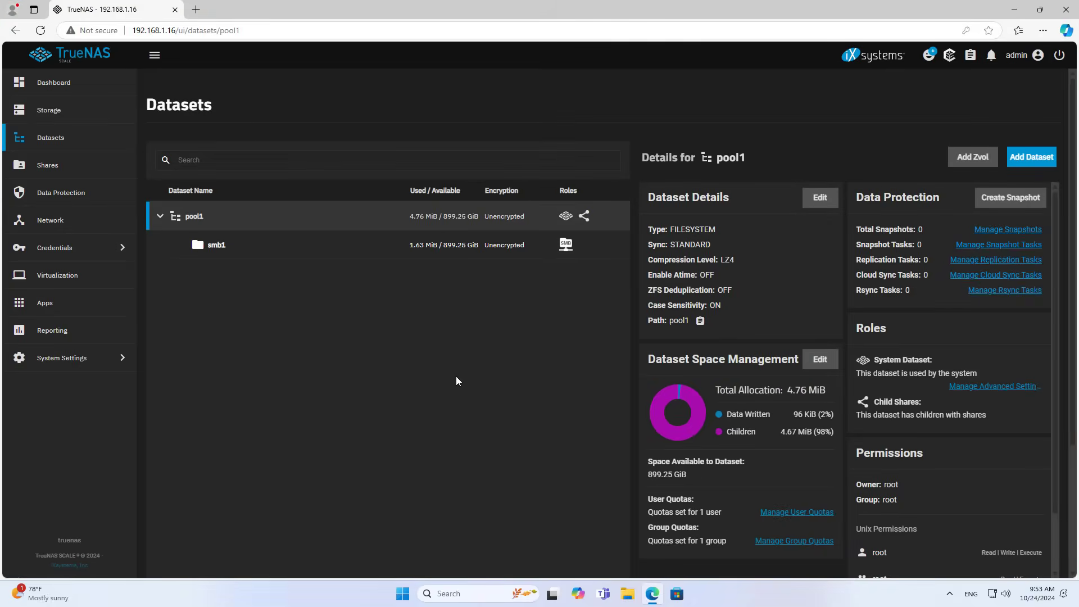
Edit interface enp5s0 on the Network page and turn off DHCP.
{"action": "left_click", "coordinate": [52, 226]}
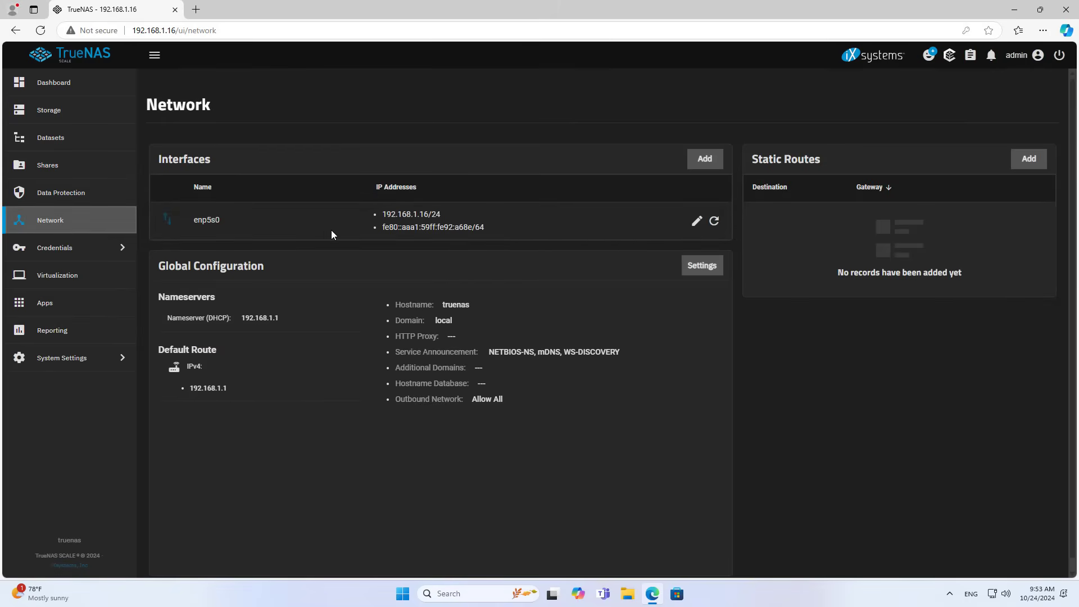
{"action": "left_click", "coordinate": [696, 221]}
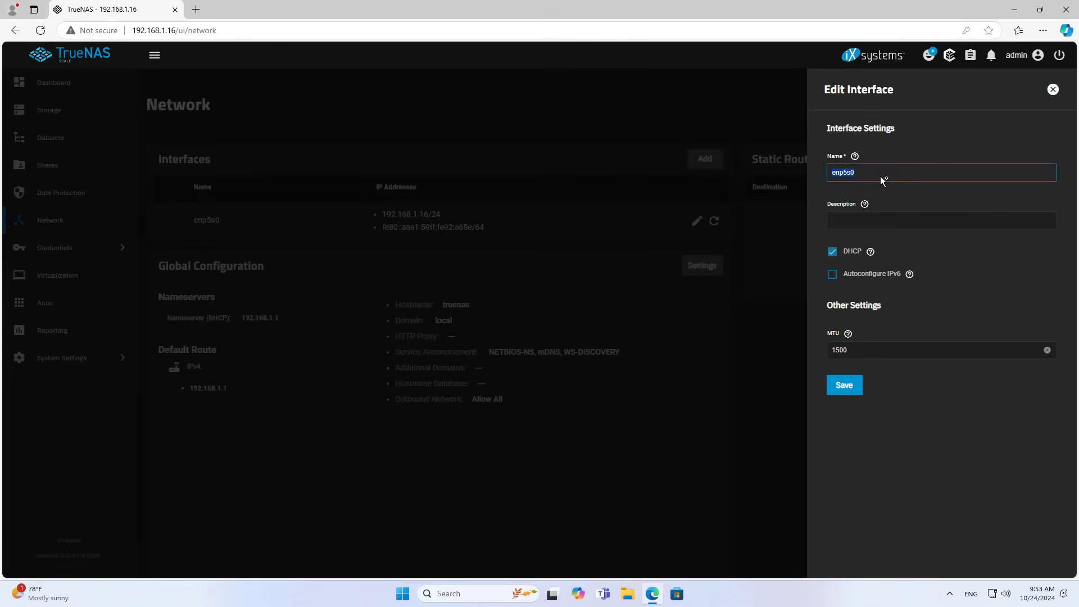
{"action": "left_click", "coordinate": [888, 221]}
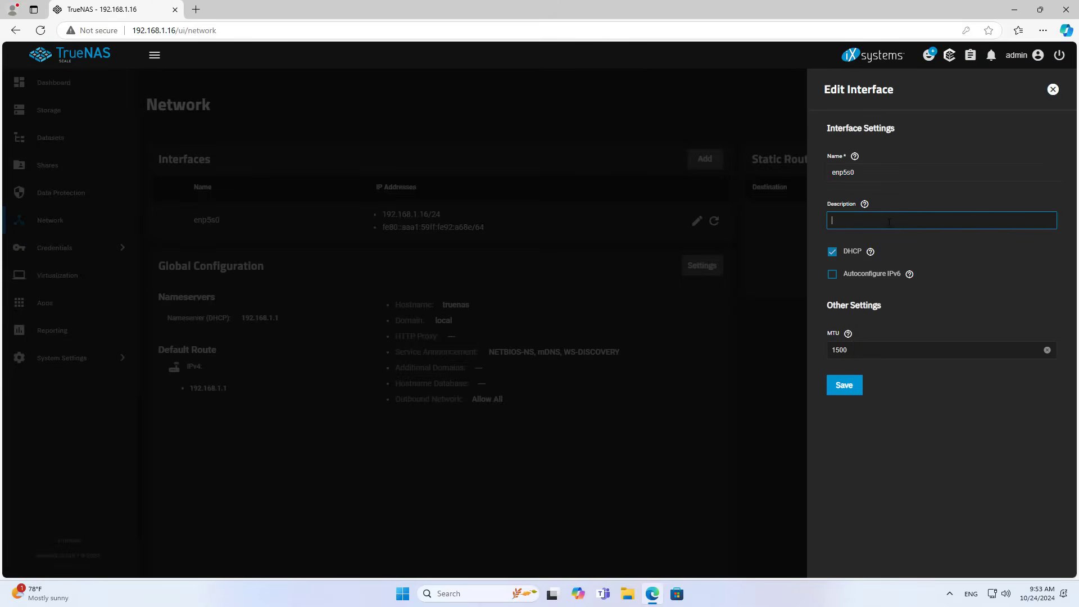
{"action": "left_click", "coordinate": [832, 252]}
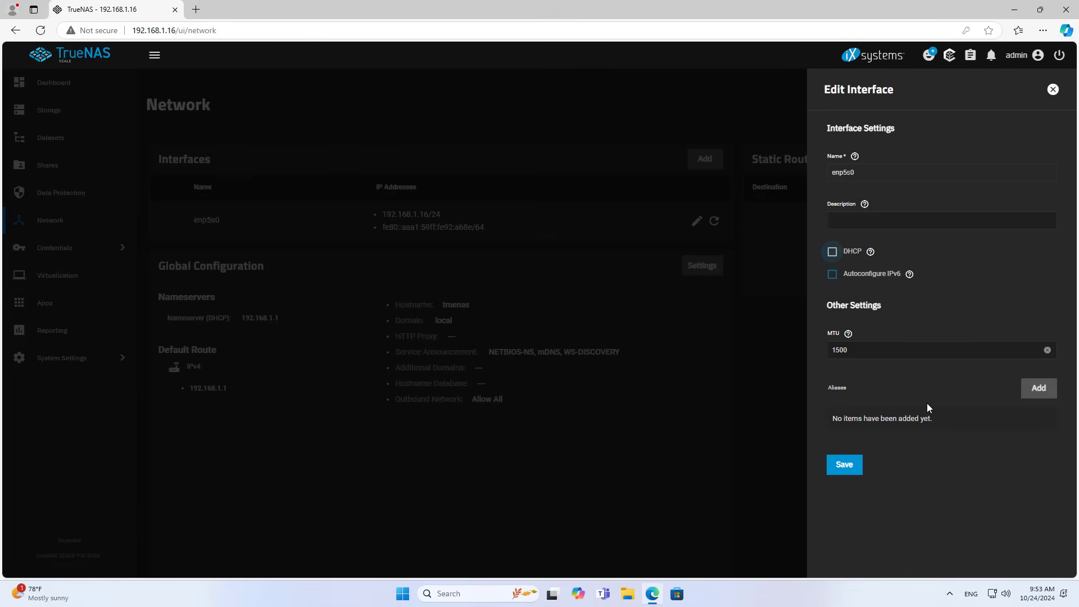
Add the static alias 192.168.1.16 with a /24 netmask.
{"action": "left_click", "coordinate": [1036, 395]}
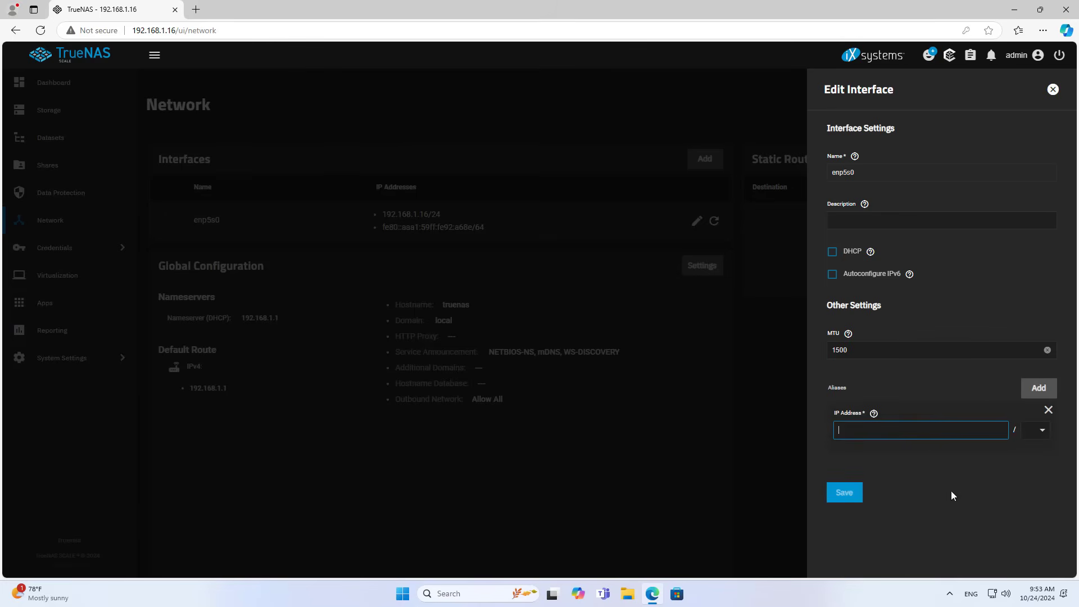
{"action": "type", "text": "192.168.1.16"}
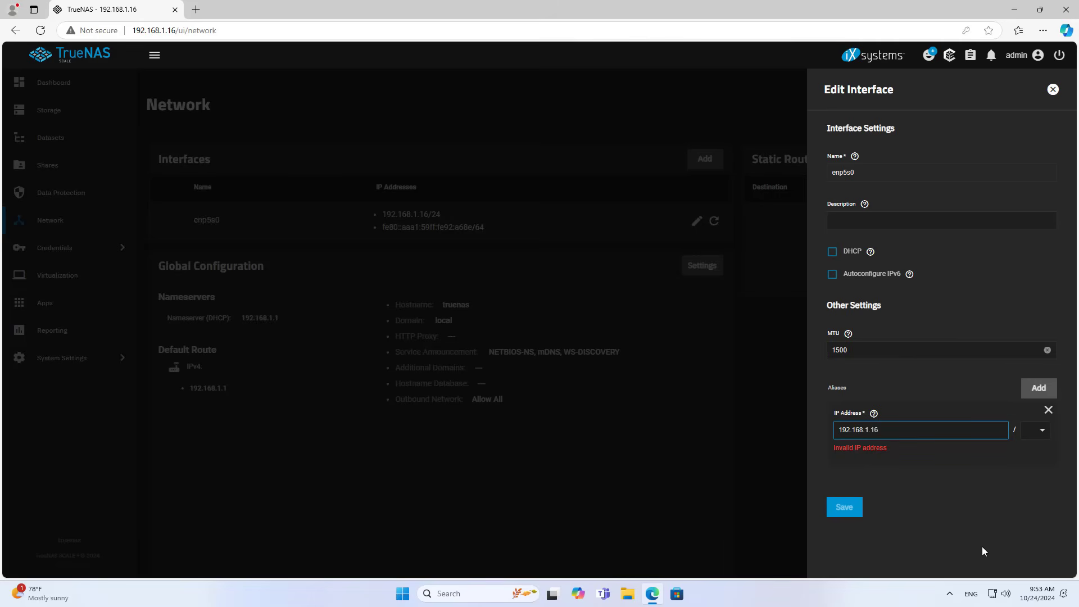
{"action": "left_click", "coordinate": [1039, 435]}
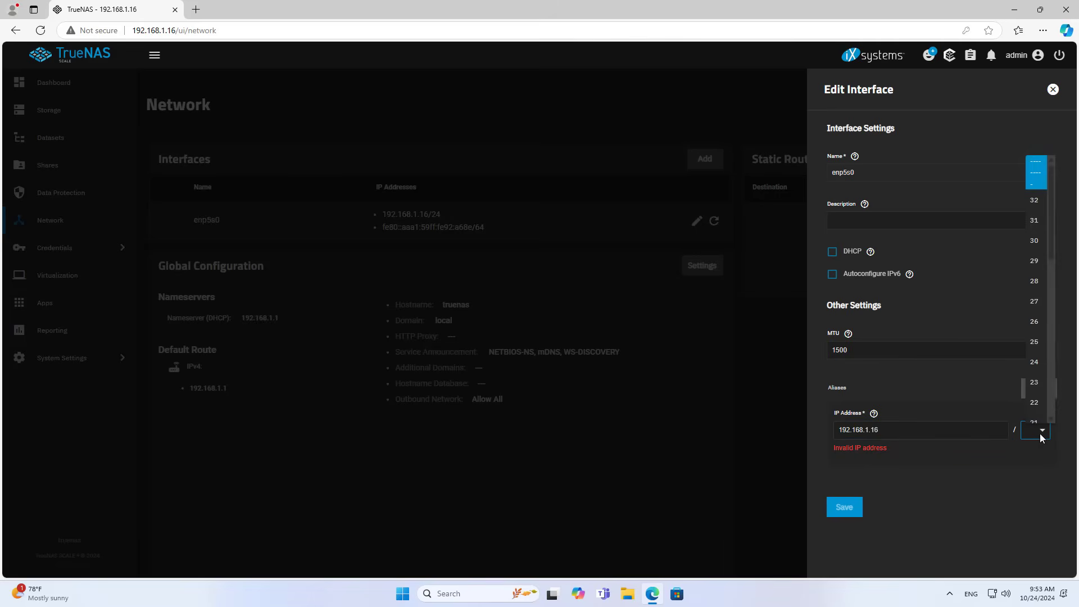
{"action": "left_click", "coordinate": [1034, 361]}
{"action": "left_click_drag", "start_coordinate": [954, 430], "coordinate": [814, 429]}
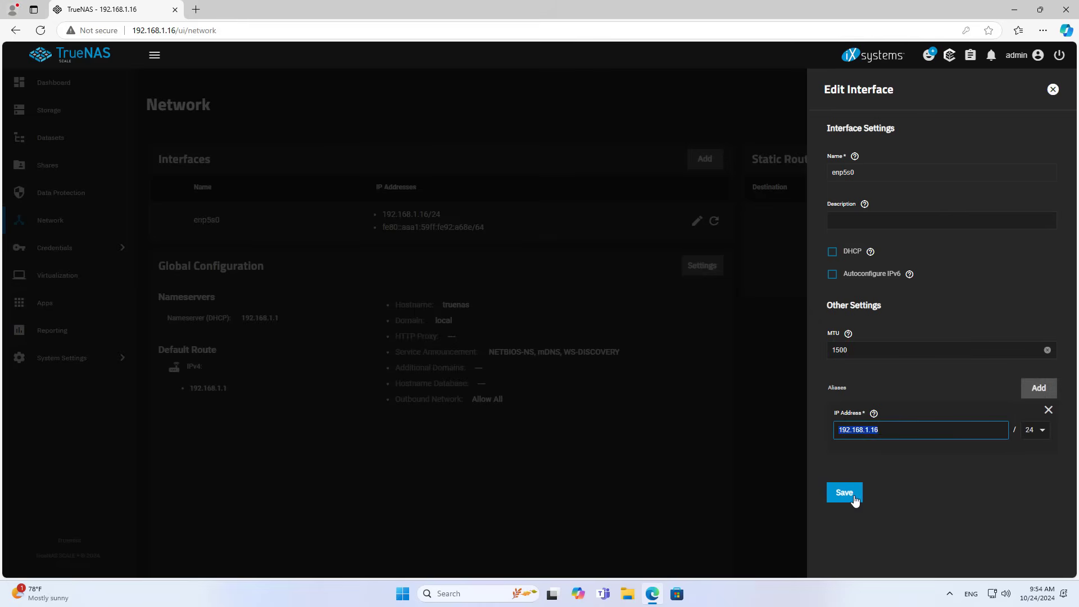
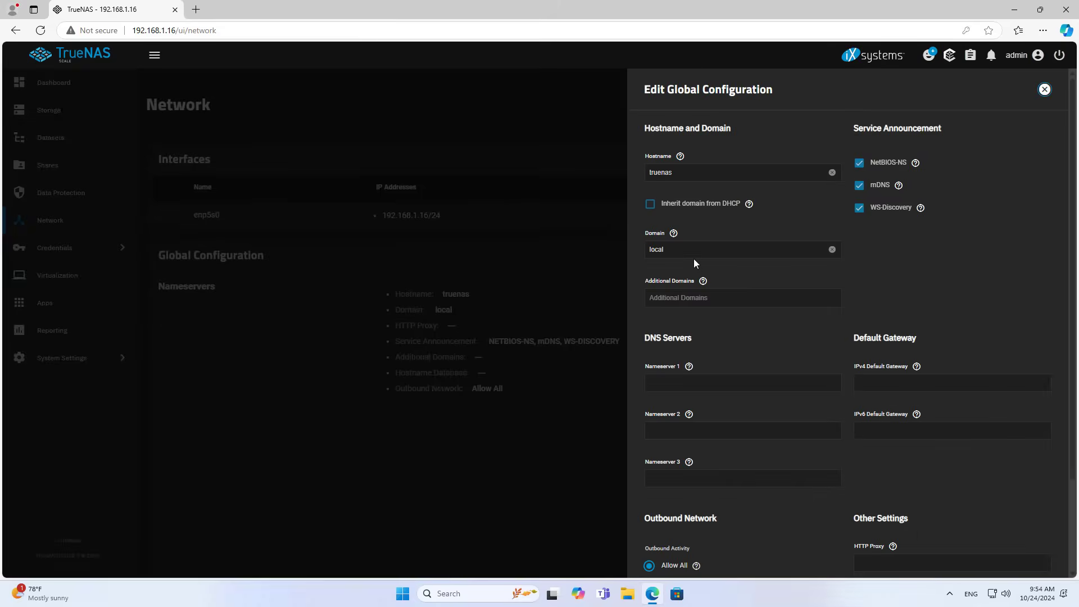
Enter nameservers 8.8.8.8 and 1.1.1.1 and IPv4 default gateway 192.168.1.1.
{"action": "left_click", "coordinate": [702, 383]}
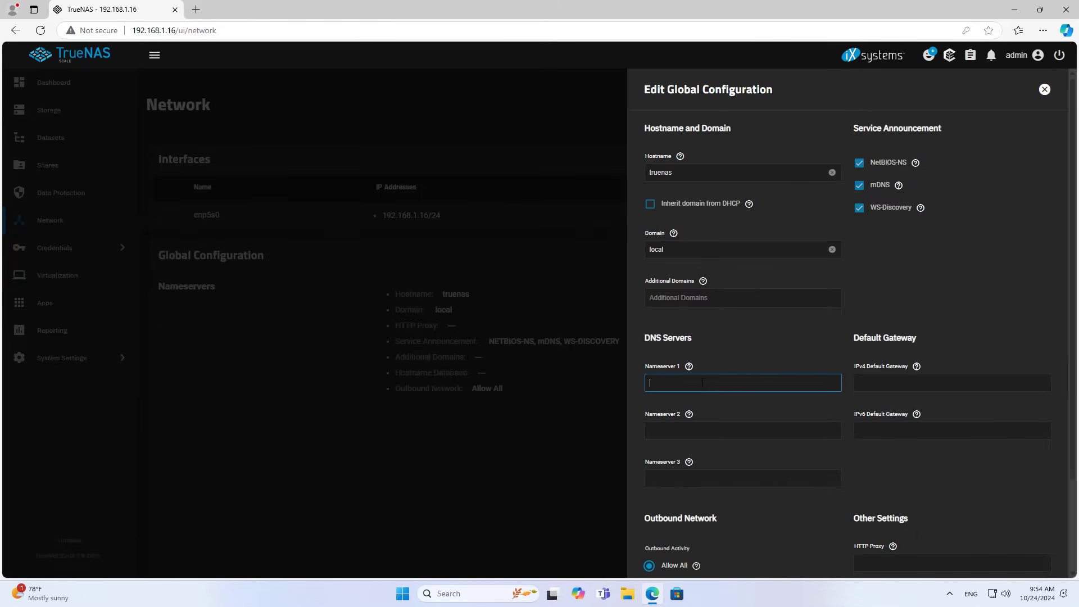
{"action": "type", "text": "8.8.8.8"}
{"action": "left_click", "coordinate": [821, 437]}
{"action": "type", "text": "1.1.1.1"}
{"action": "left_click", "coordinate": [949, 384]}
{"action": "type", "text": "192.168.1.1"}
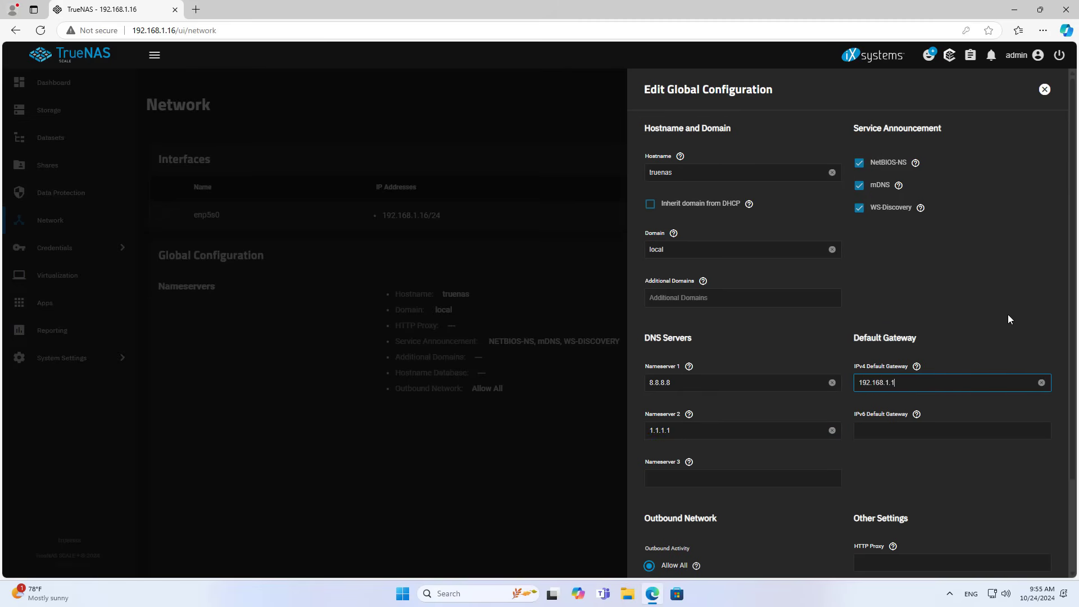
Recheck the entries, save the network settings, and select the interface name enp5s0.
{"action": "left_click_drag", "start_coordinate": [922, 382], "coordinate": [833, 382]}
{"action": "left_click", "coordinate": [730, 382]}
{"action": "left_click", "coordinate": [730, 430]}
{"action": "left_click", "coordinate": [911, 388]}
{"action": "scroll", "coordinate": [1062, 359], "scroll_direction": "down", "scroll_amount": 2}
{"action": "left_click", "coordinate": [665, 548]}
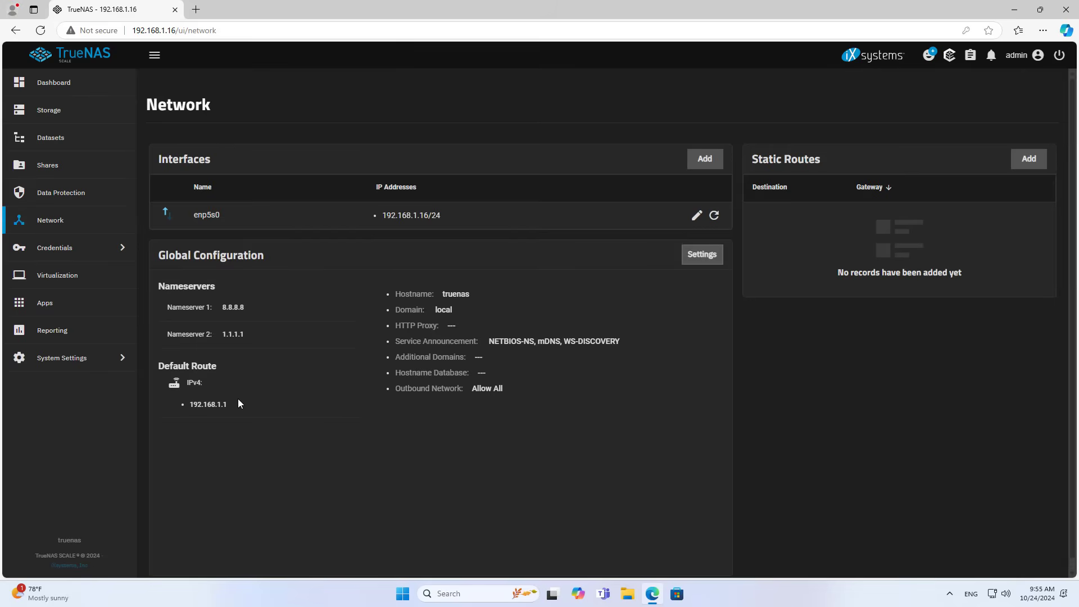
{"action": "left_click_drag", "start_coordinate": [237, 406], "coordinate": [185, 405]}
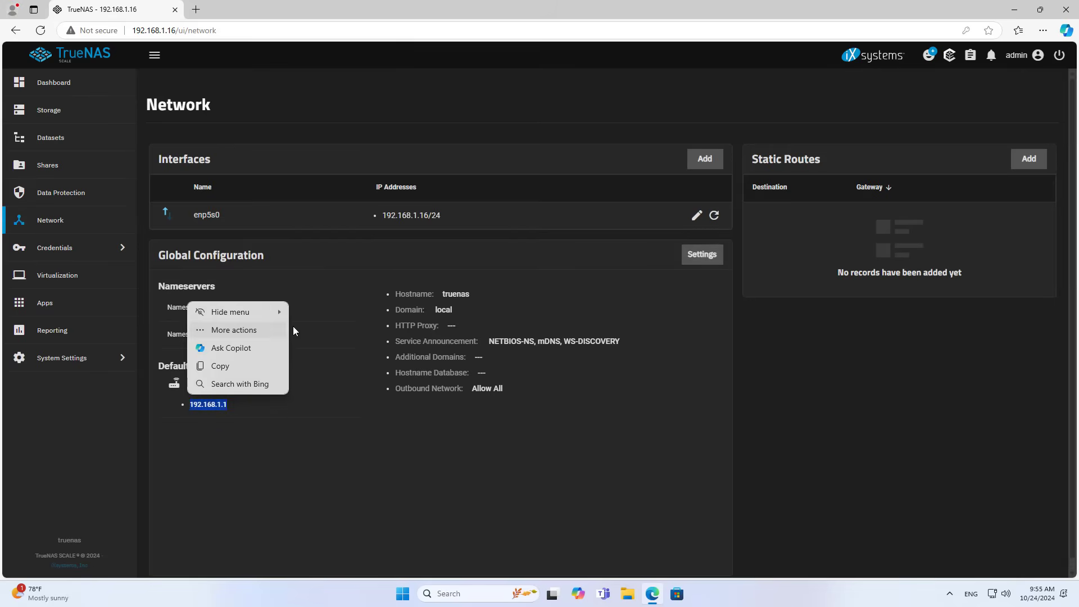
{"action": "left_click", "coordinate": [288, 436]}
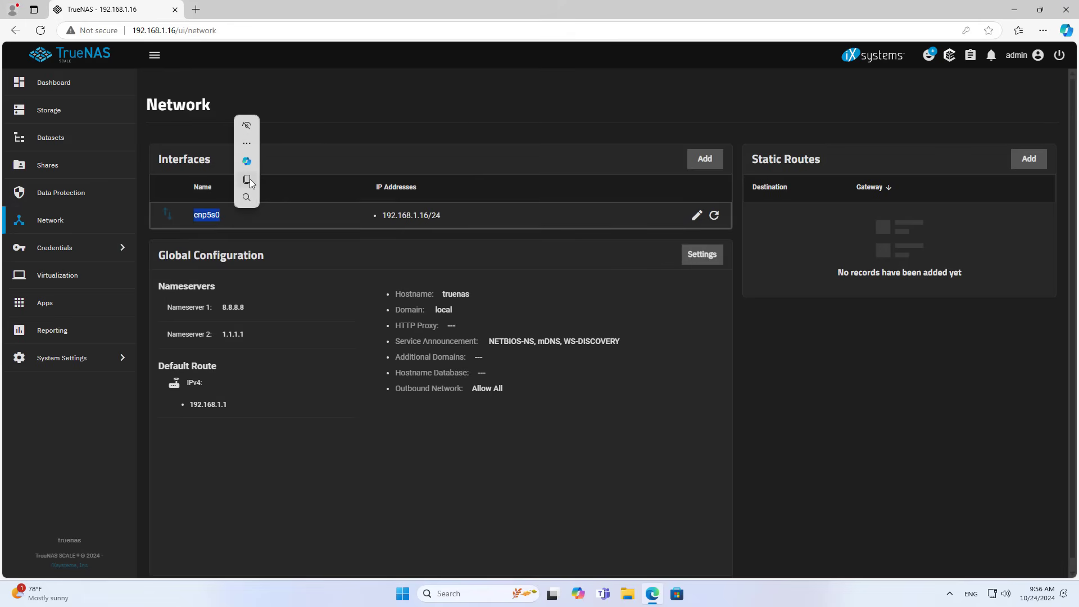
Paste enp5s0 into a new Notepad note, then bring the TrueNAS browser window back.
{"action": "left_click", "coordinate": [1014, 9]}
{"action": "left_click", "coordinate": [441, 600]}
{"action": "type", "text": "not"}
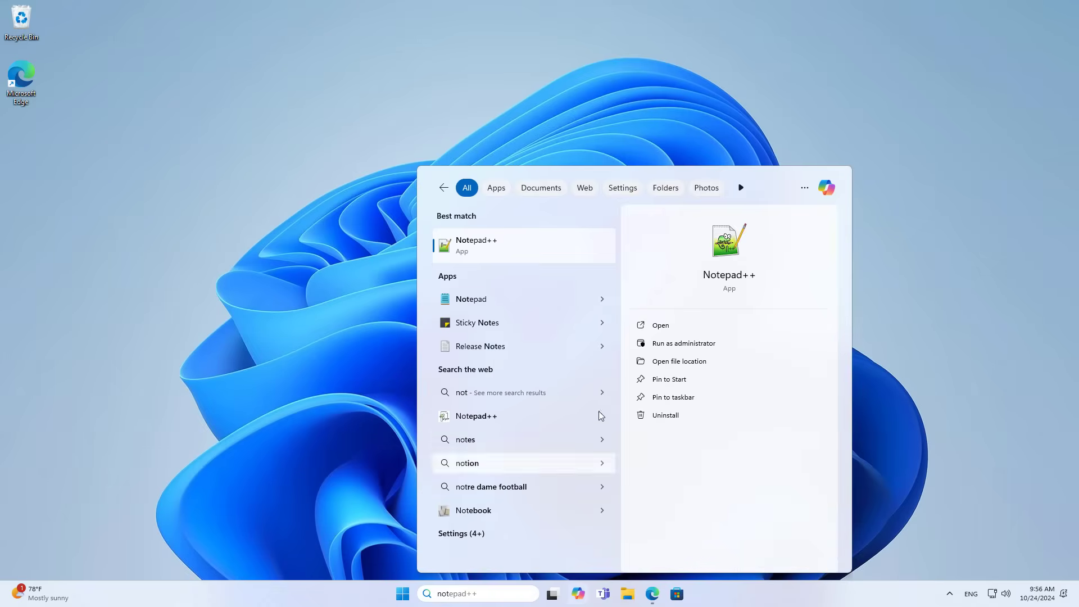
{"action": "left_click", "coordinate": [525, 308]}
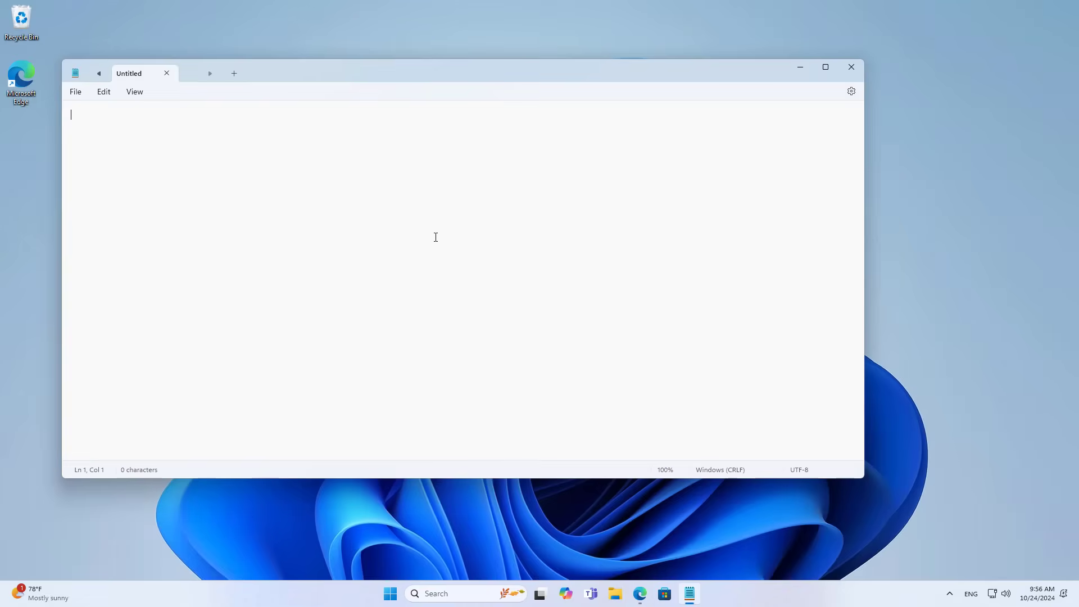
{"action": "type", "text": "enp5s0"}
{"action": "key", "text": "ctrl+a"}
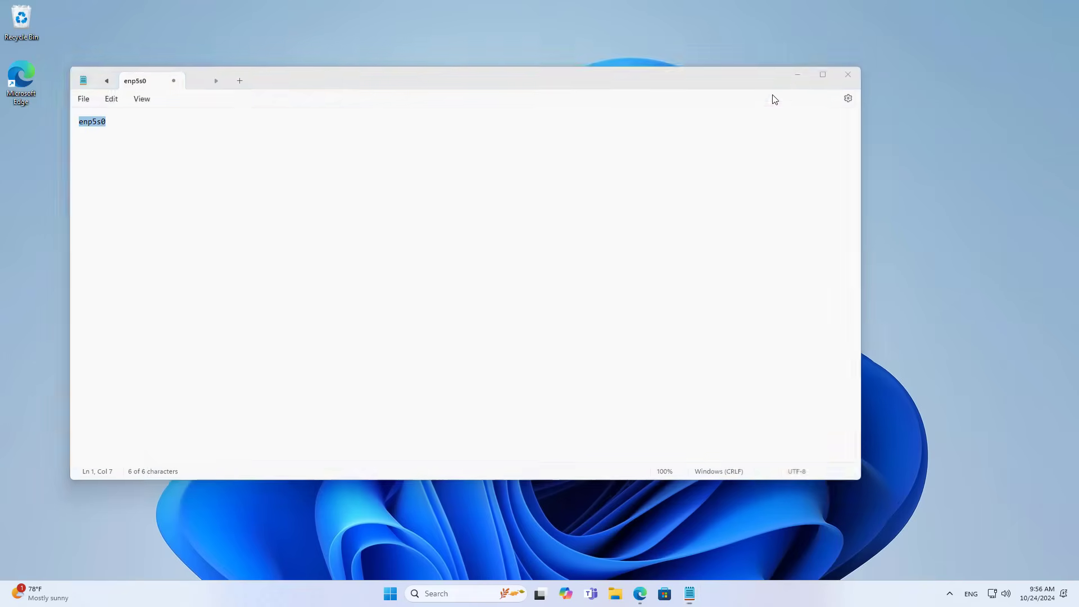
{"action": "left_click", "coordinate": [799, 69]}
{"action": "left_click", "coordinate": [640, 595]}
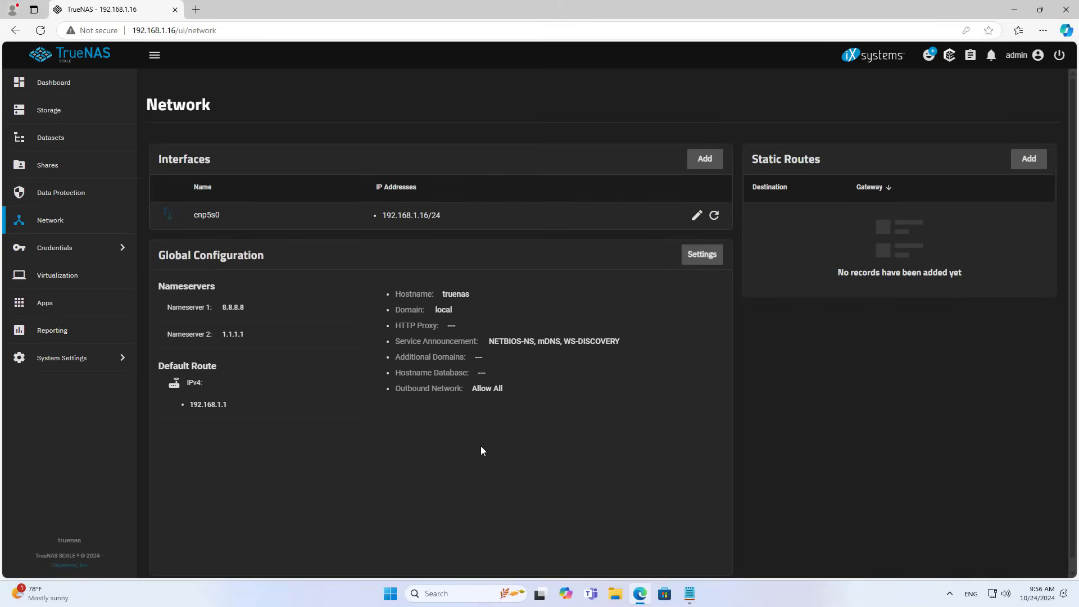
Search the Apps catalog for 'wire' and open the WG Easy app.
{"action": "left_click", "coordinate": [73, 303]}
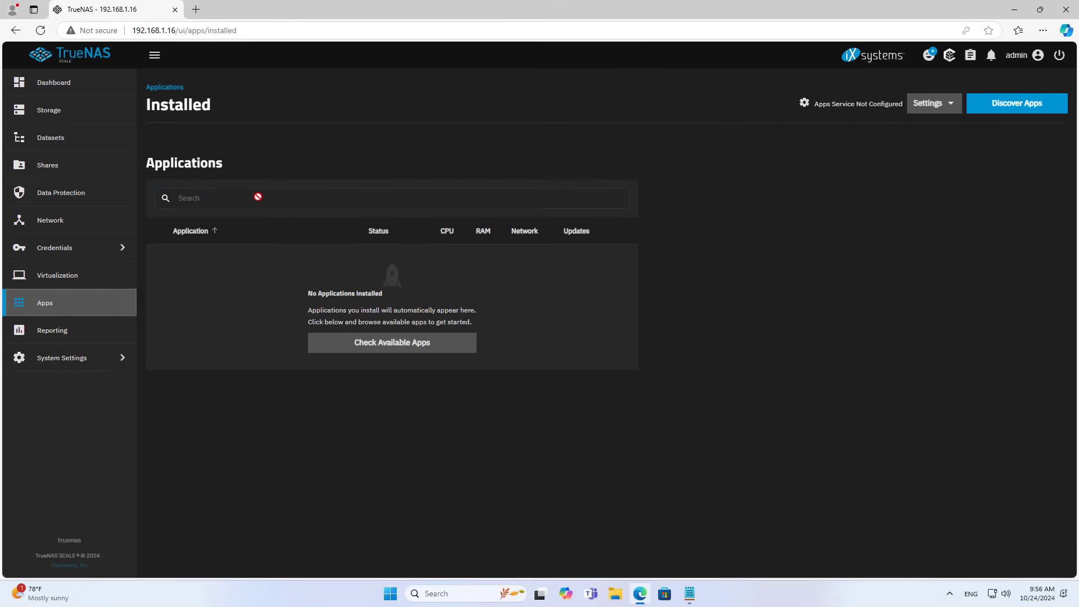
{"action": "left_click", "coordinate": [1020, 114]}
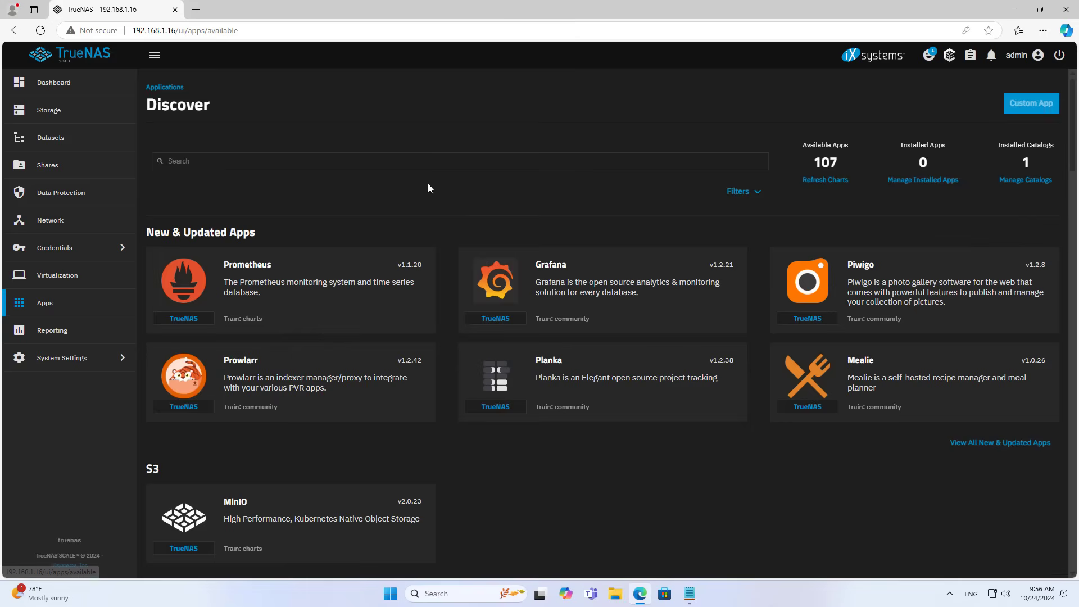
{"action": "type", "text": "wire"}
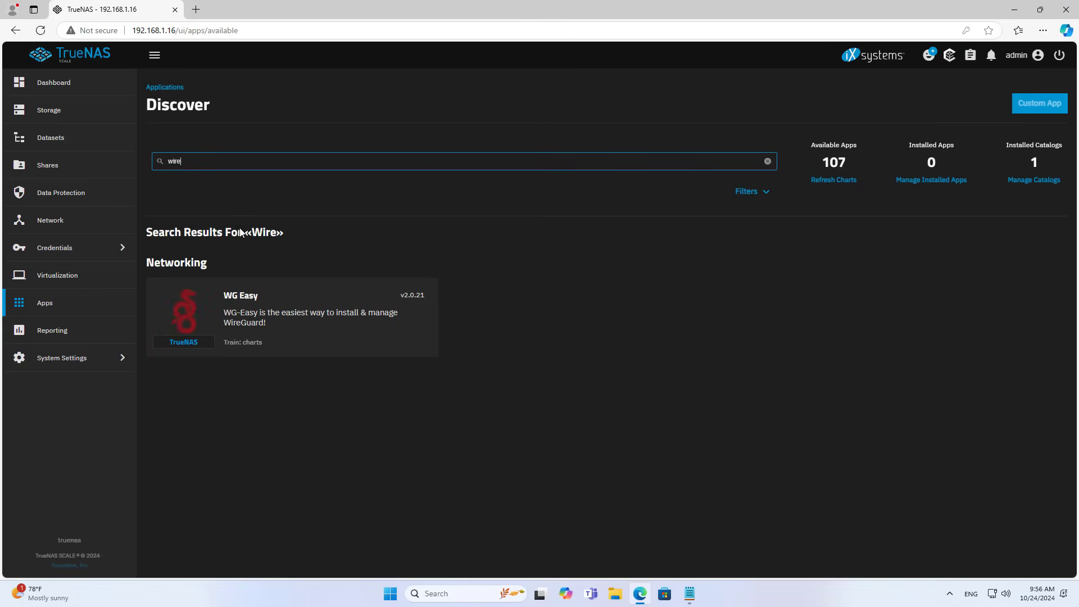
{"action": "left_click", "coordinate": [200, 321]}
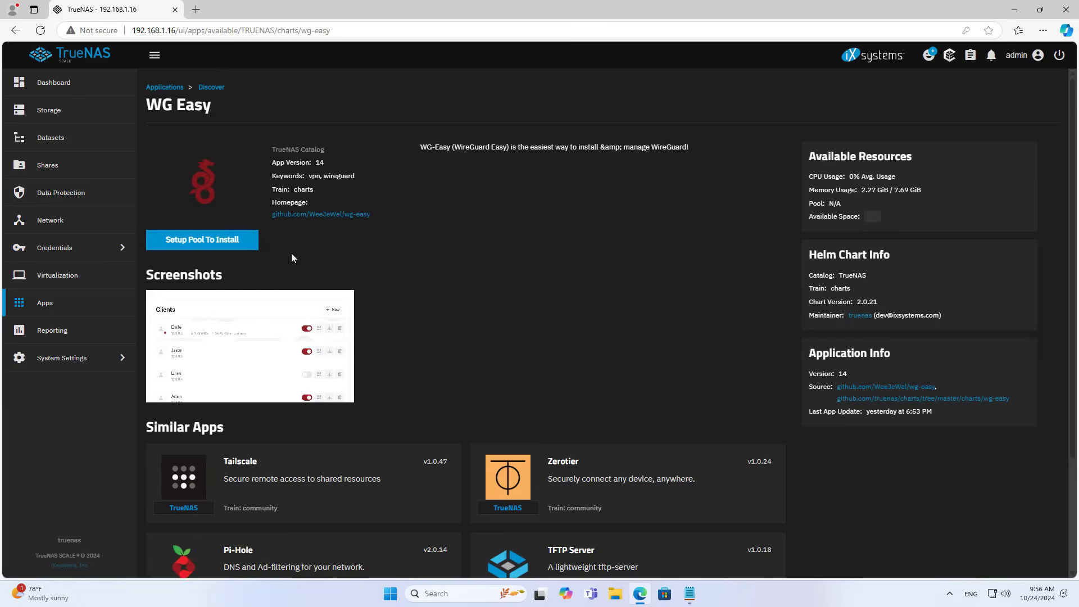
Set pool1 as the apps pool and agree to the applications notice.
{"action": "left_click", "coordinate": [212, 241]}
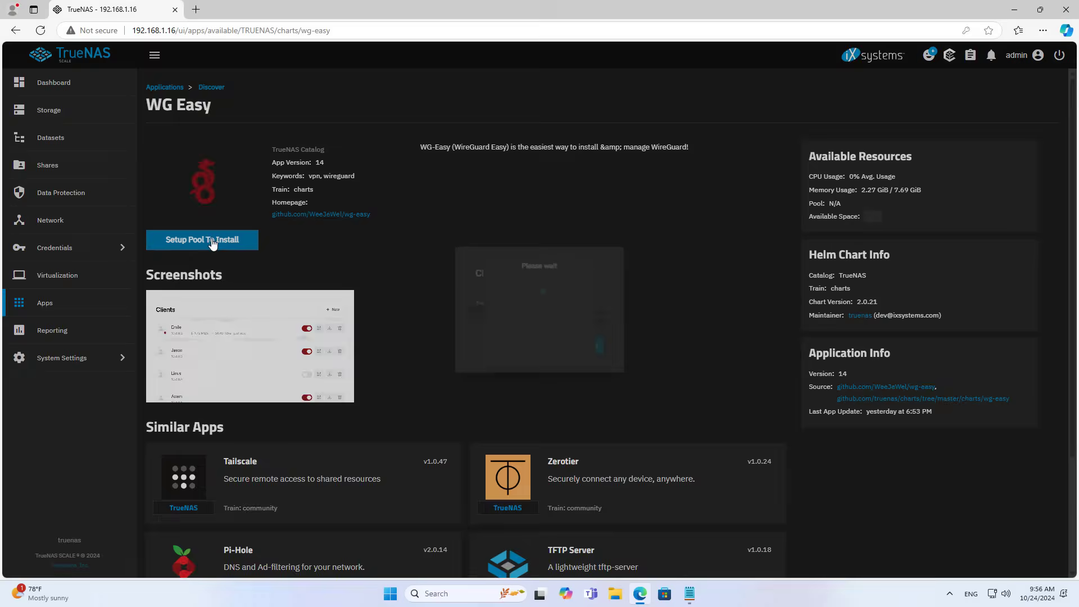
{"action": "left_click", "coordinate": [585, 324]}
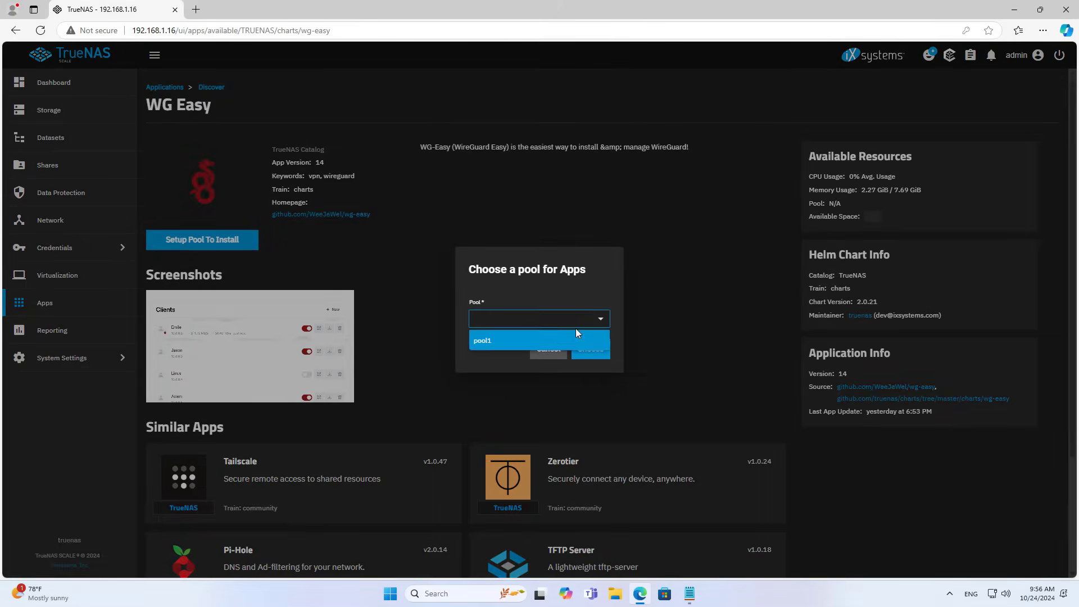
{"action": "left_click", "coordinate": [496, 339]}
{"action": "left_click", "coordinate": [588, 353]}
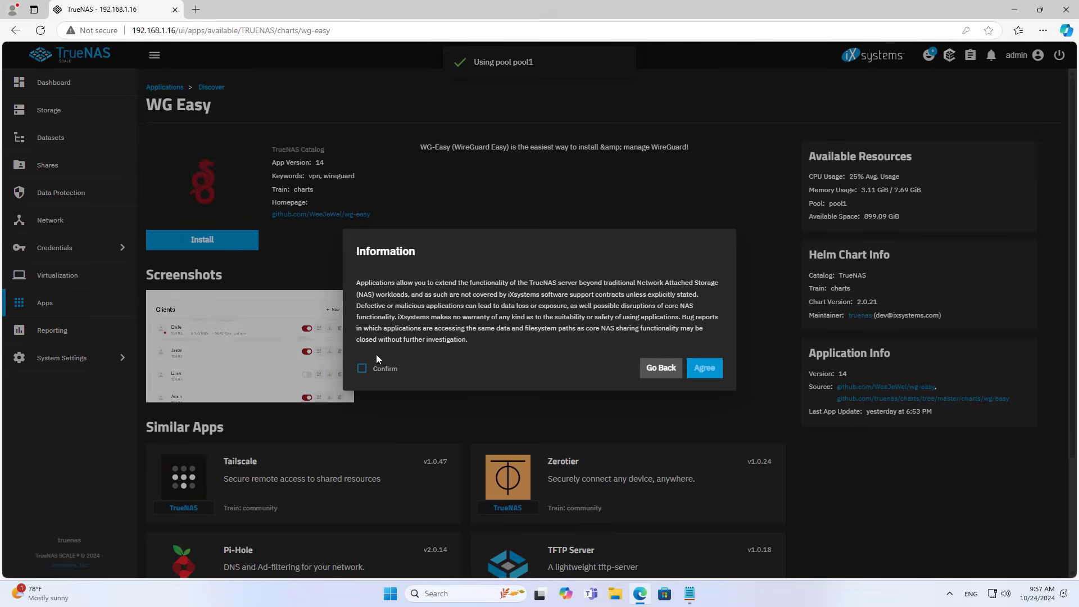
{"action": "left_click", "coordinate": [362, 368]}
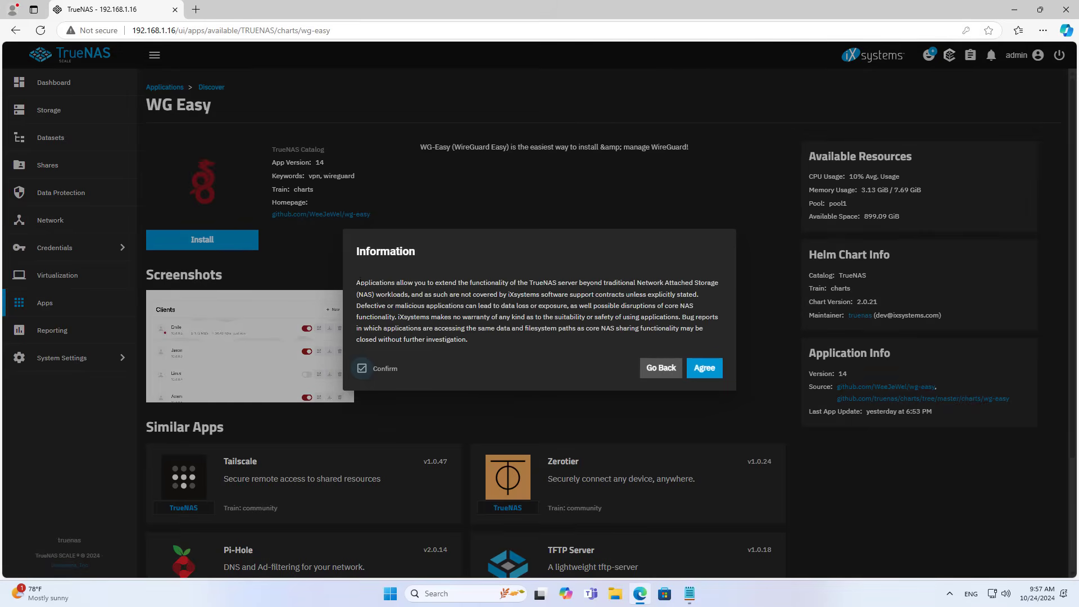
{"action": "left_click_drag", "start_coordinate": [358, 281], "coordinate": [484, 339]}
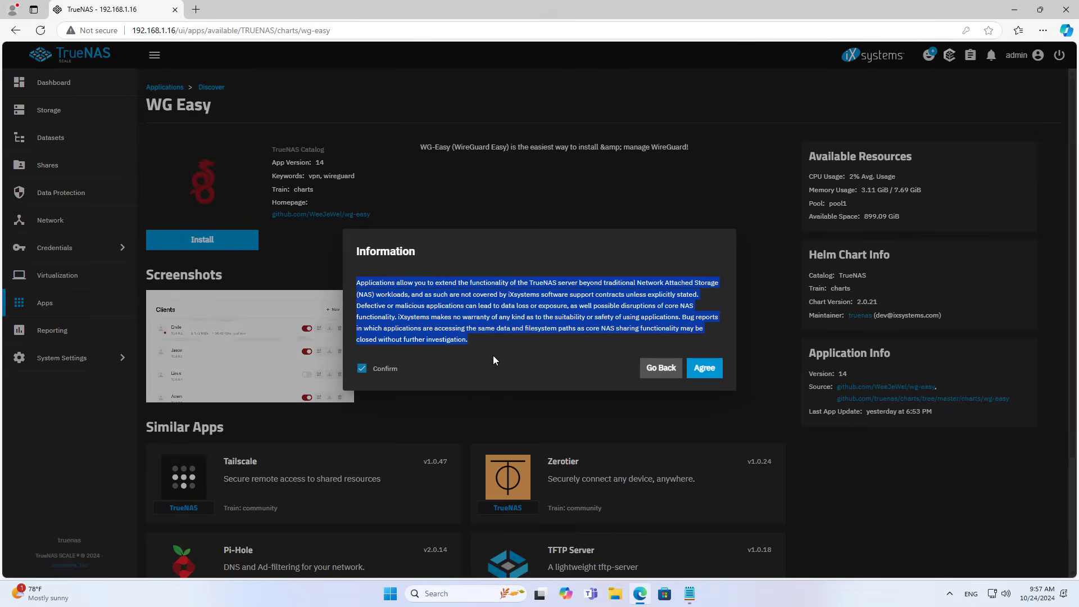
{"action": "left_click", "coordinate": [697, 369]}
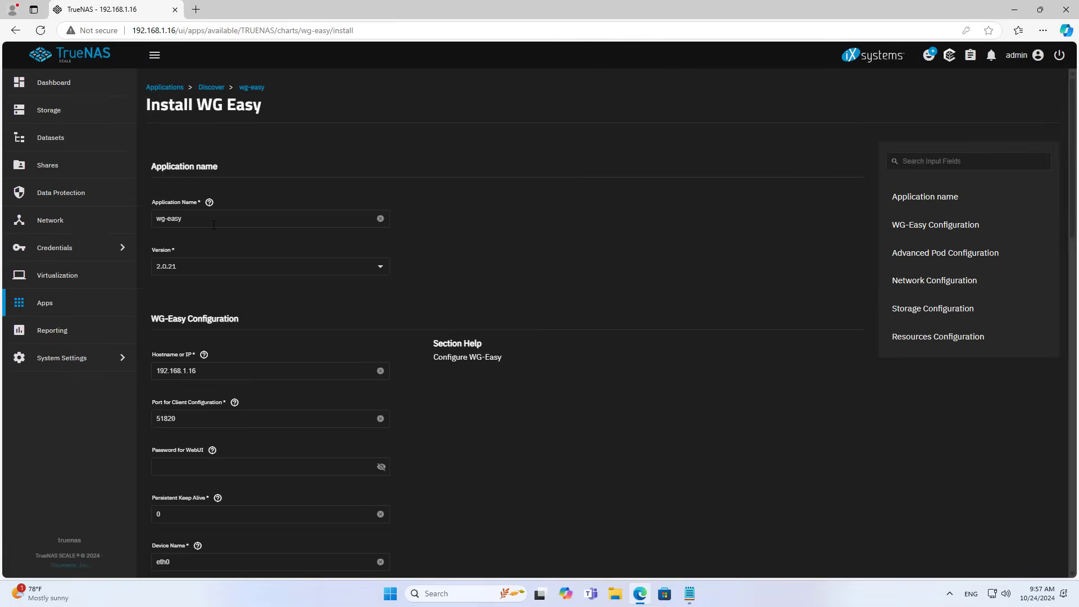
{"action": "left_click_drag", "start_coordinate": [148, 104], "coordinate": [288, 103]}
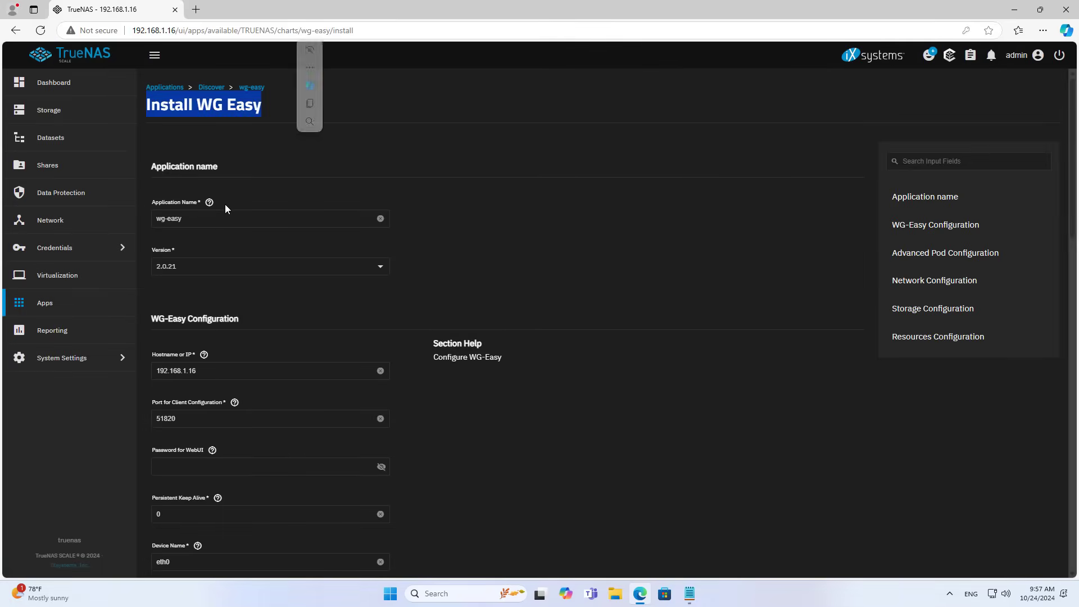
{"action": "left_click", "coordinate": [220, 220]}
{"action": "left_click", "coordinate": [216, 269]}
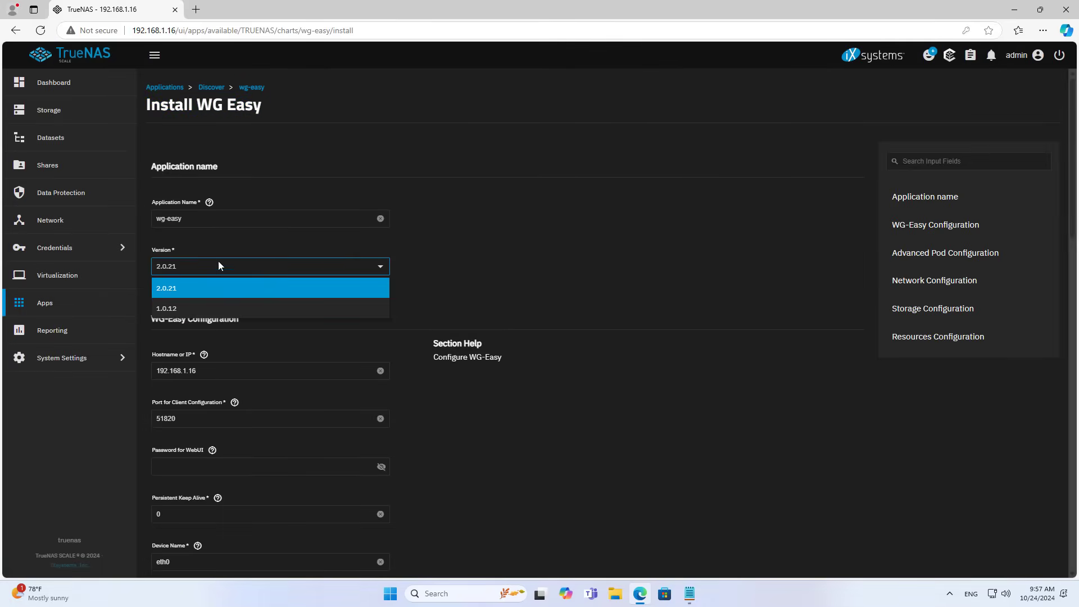
{"action": "left_click", "coordinate": [436, 262]}
{"action": "left_click", "coordinate": [272, 374]}
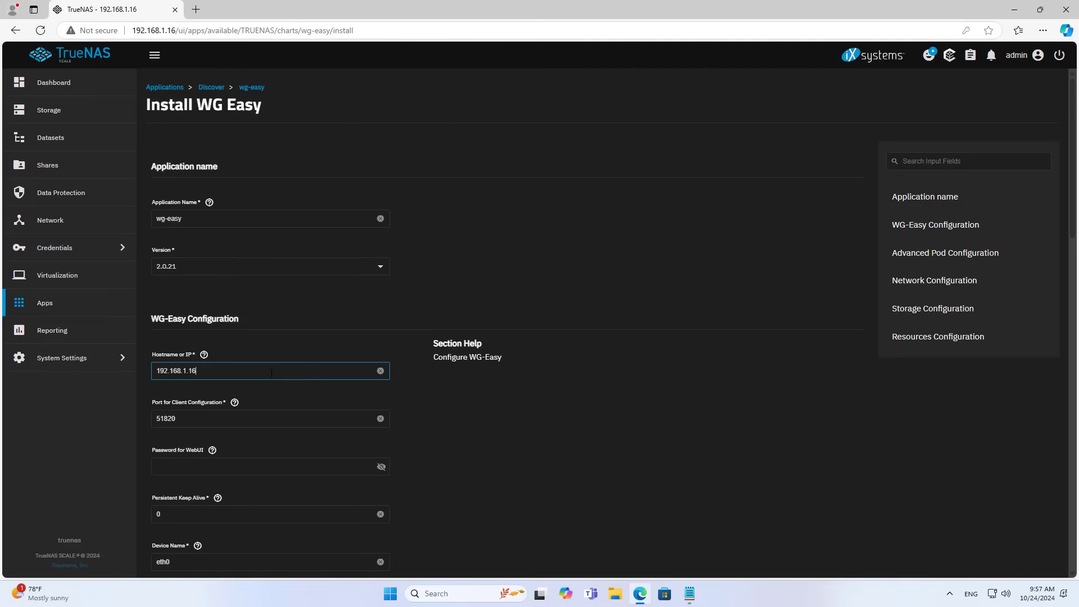
{"action": "left_click_drag", "start_coordinate": [200, 373], "coordinate": [156, 372]}
Copy the public IP address shown on ping.eu, then return to the TrueNAS tab.
{"action": "left_click", "coordinate": [196, 9]}
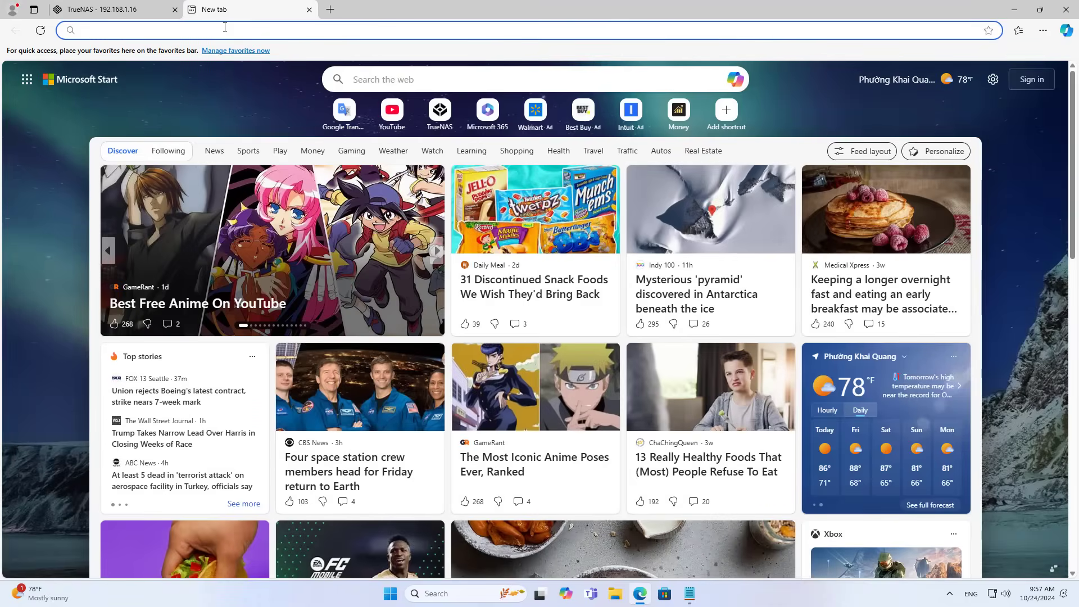
{"action": "type", "text": "ping.eu"}
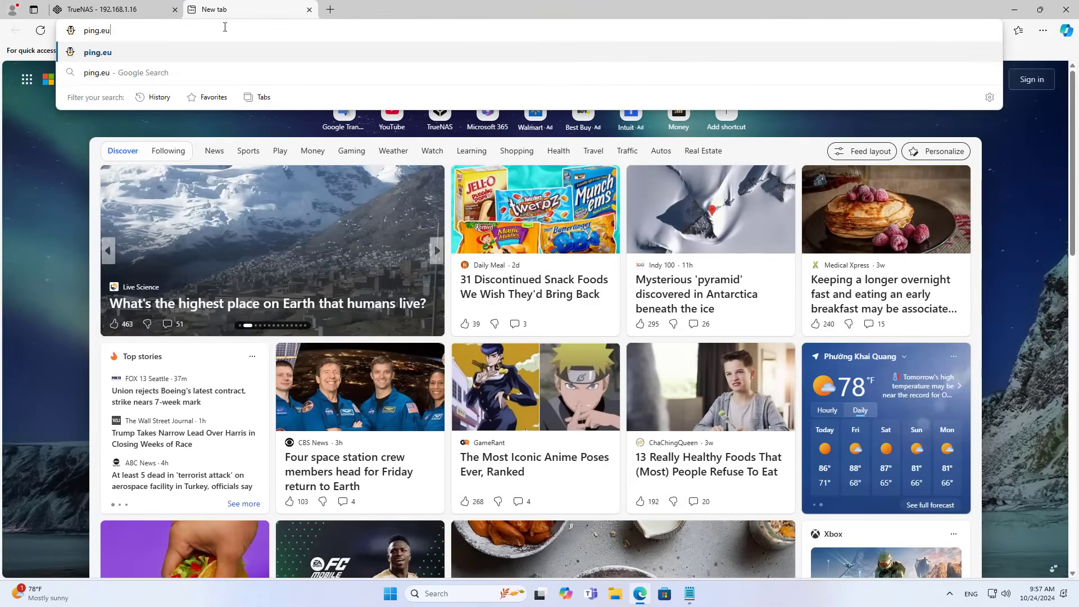
{"action": "key", "text": "Return"}
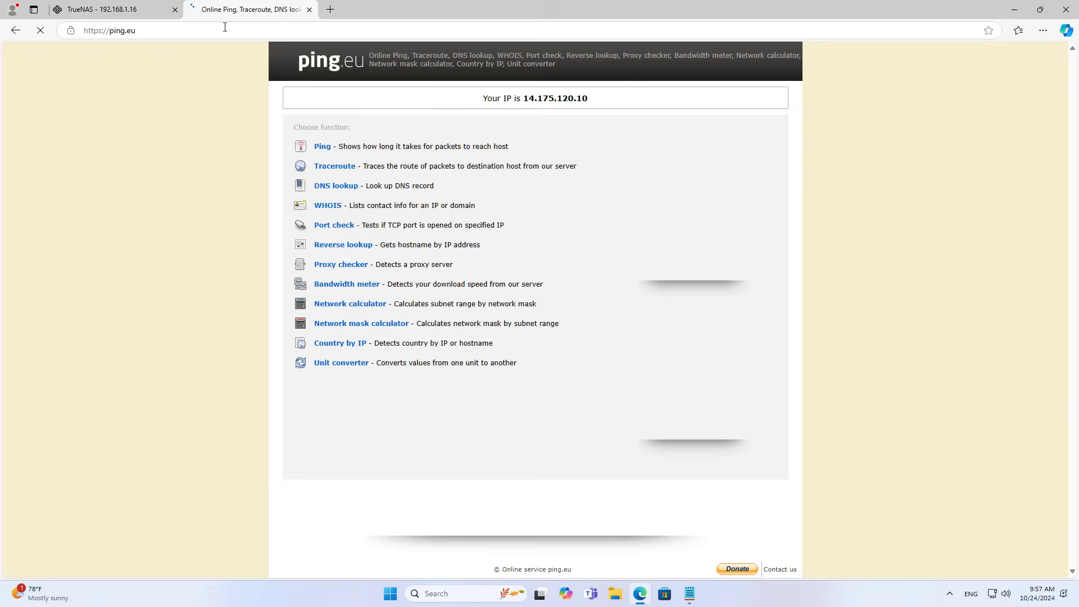
{"action": "left_click_drag", "start_coordinate": [483, 99], "coordinate": [613, 103]}
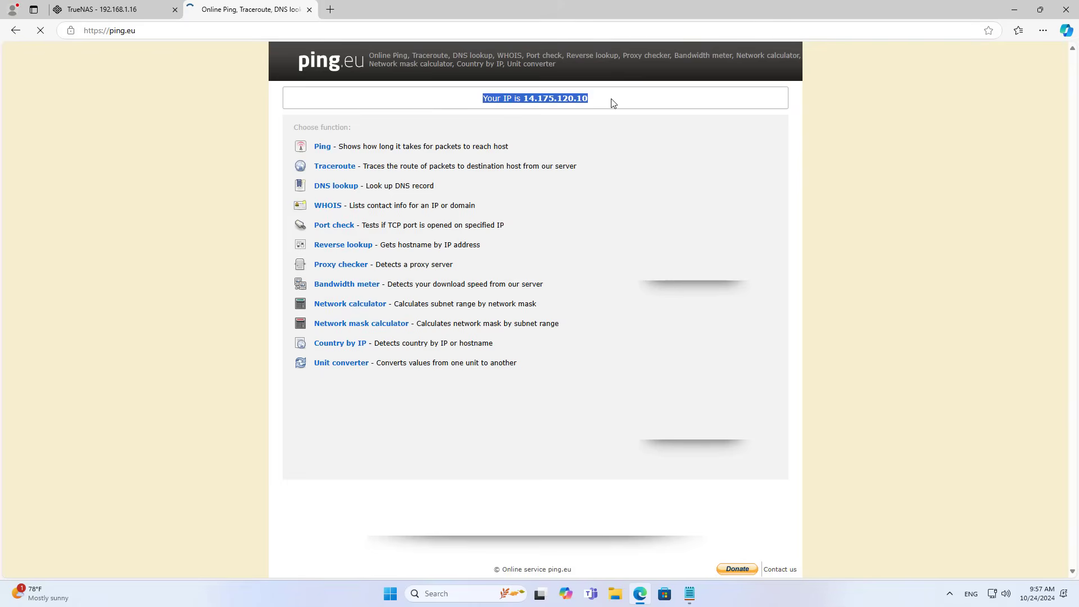
{"action": "left_click", "coordinate": [532, 99]}
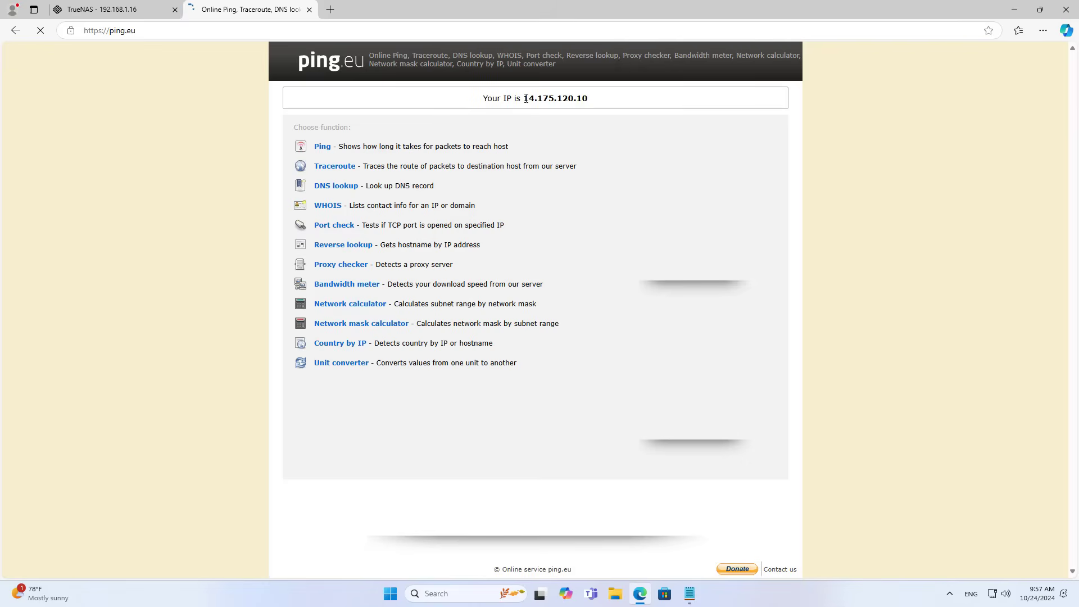
{"action": "left_click_drag", "start_coordinate": [525, 99], "coordinate": [590, 101]}
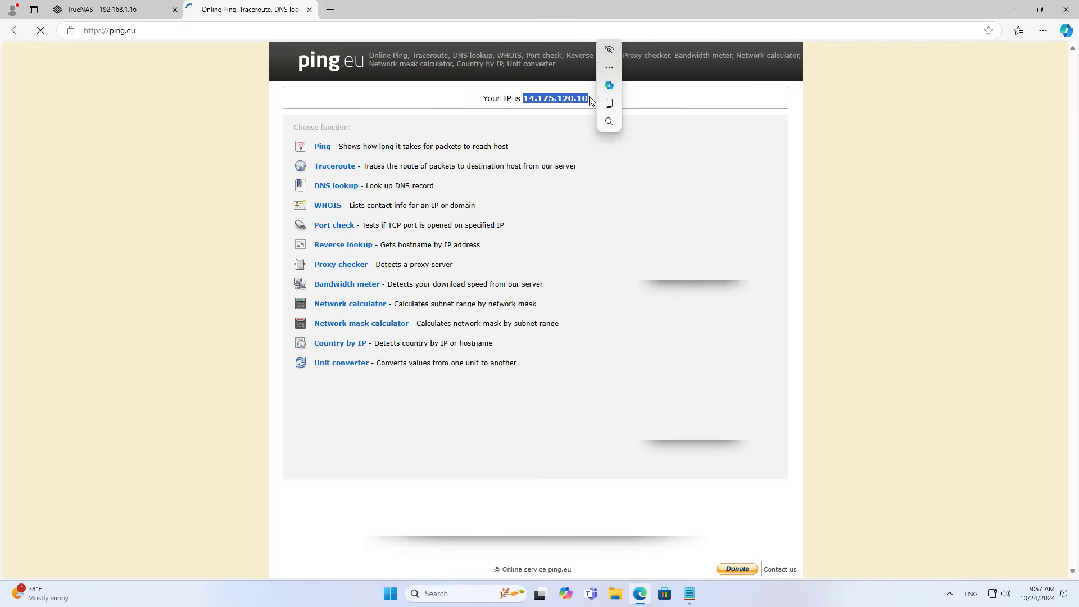
{"action": "left_click", "coordinate": [609, 104]}
{"action": "left_click", "coordinate": [101, 10]}
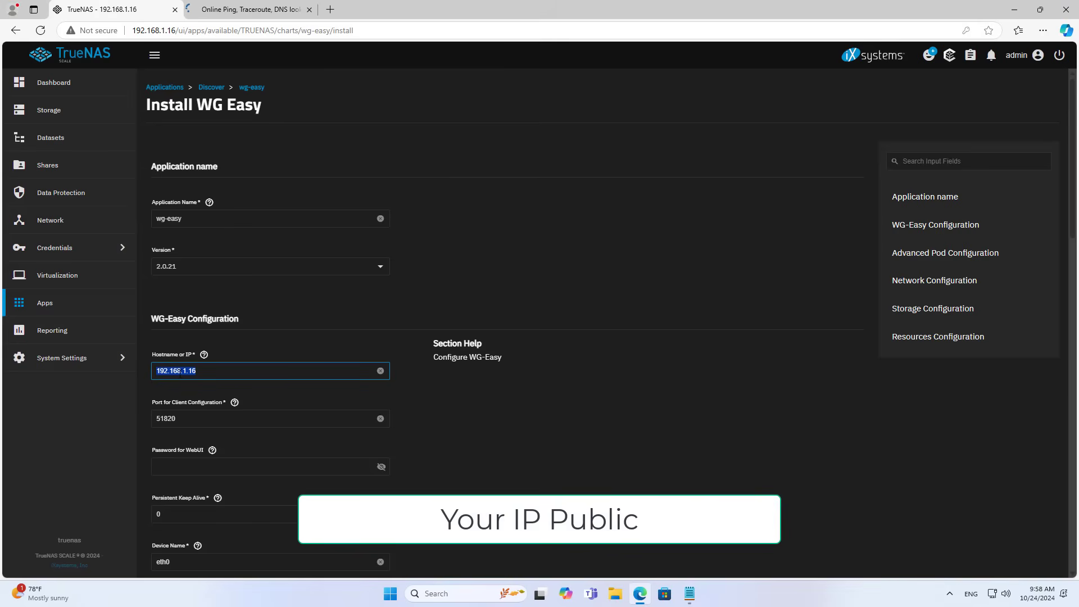
Paste the public IP as WG Easy's Hostname or IP and review the port.
{"action": "right_click", "coordinate": [187, 375]}
{"action": "left_click", "coordinate": [221, 248]}
{"action": "left_click", "coordinate": [98, 418]}
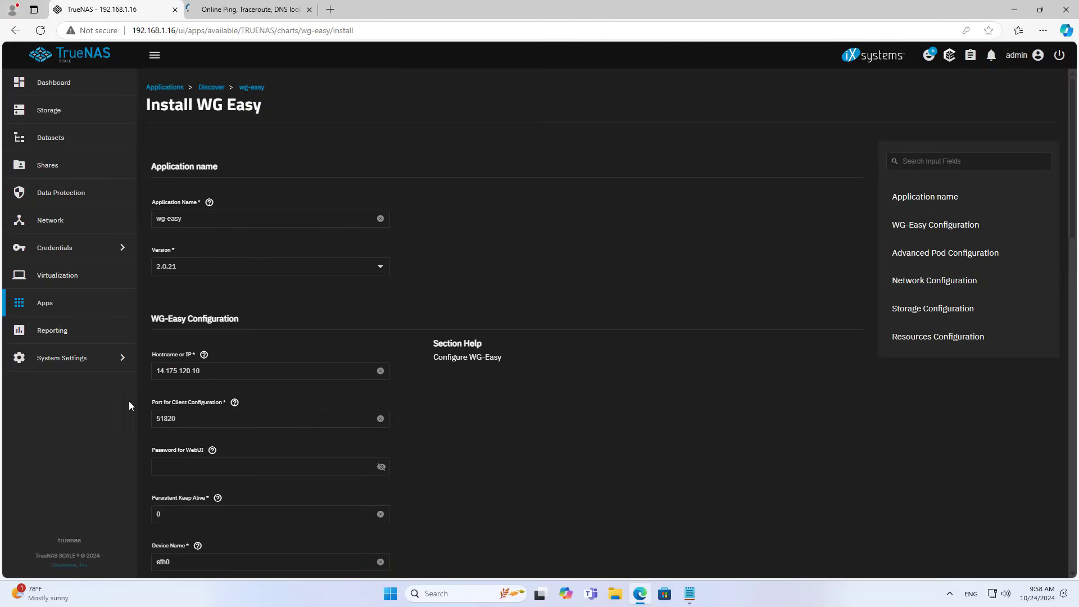
{"action": "left_click_drag", "start_coordinate": [1071, 217], "coordinate": [1068, 283]}
{"action": "left_click", "coordinate": [273, 160]}
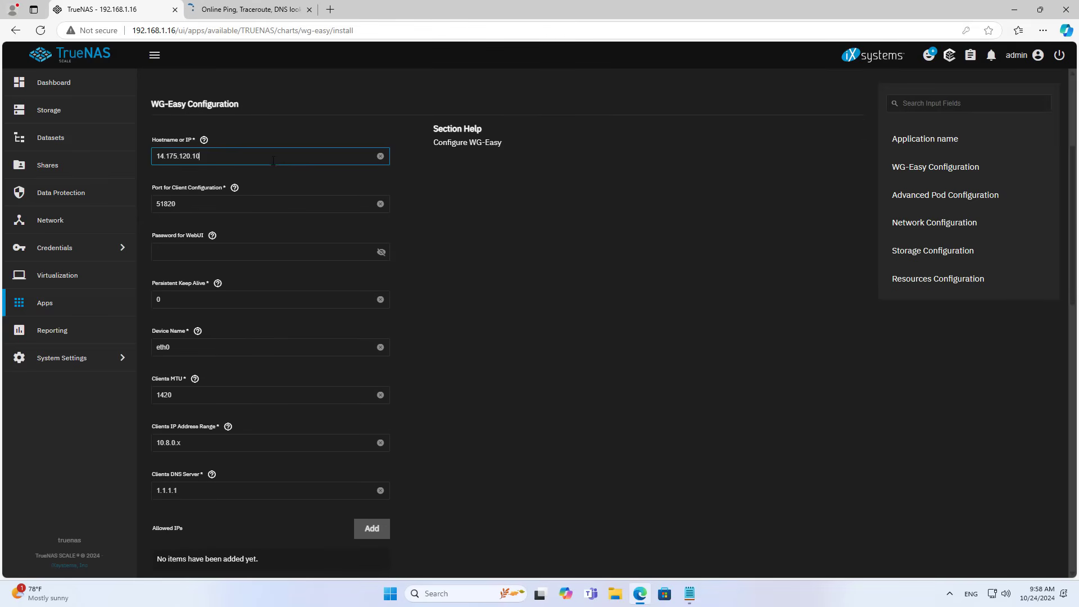
{"action": "left_click", "coordinate": [231, 206]}
Enter the WG Easy web UI password.
{"action": "left_click", "coordinate": [221, 250]}
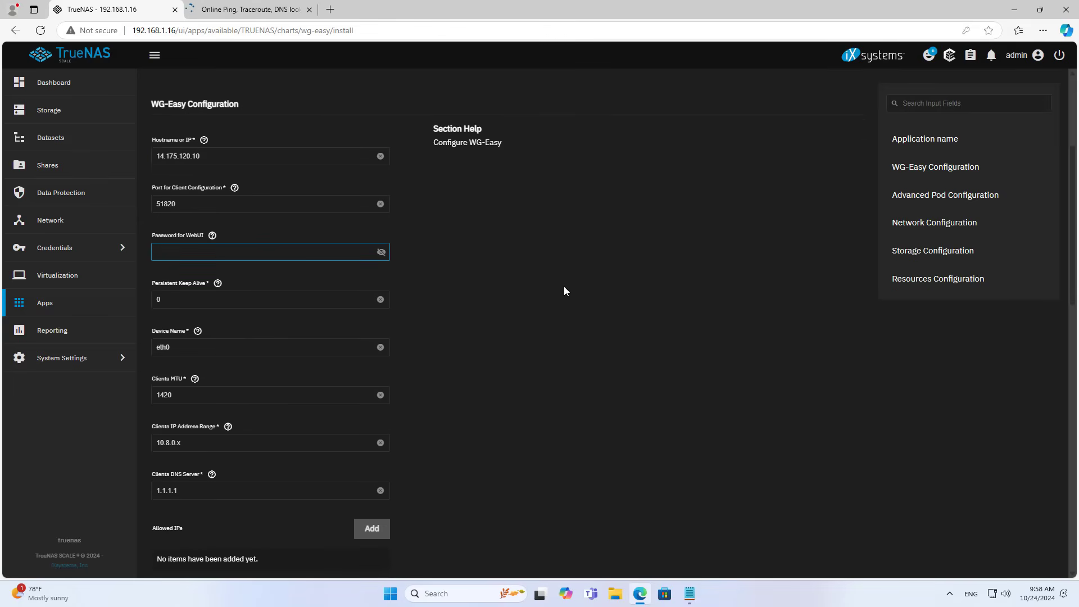
{"action": "type", "text": "*********"}
{"action": "left_click_drag", "start_coordinate": [204, 256], "coordinate": [140, 256]}
Replace the device name eth0 with enp5s0 copied from Notepad.
{"action": "left_click", "coordinate": [189, 351]}
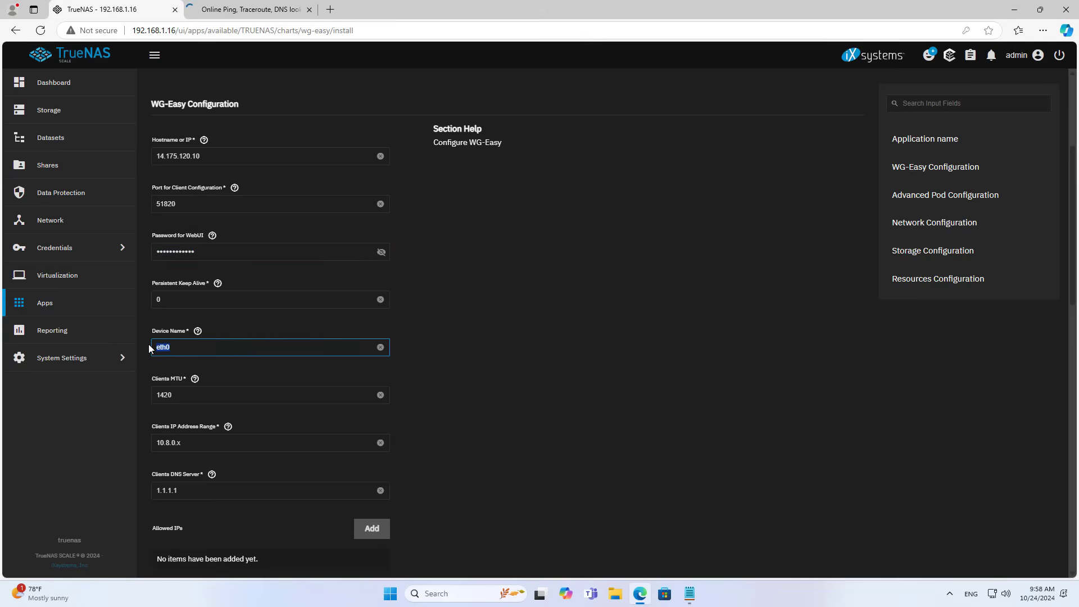
{"action": "left_click", "coordinate": [689, 594]}
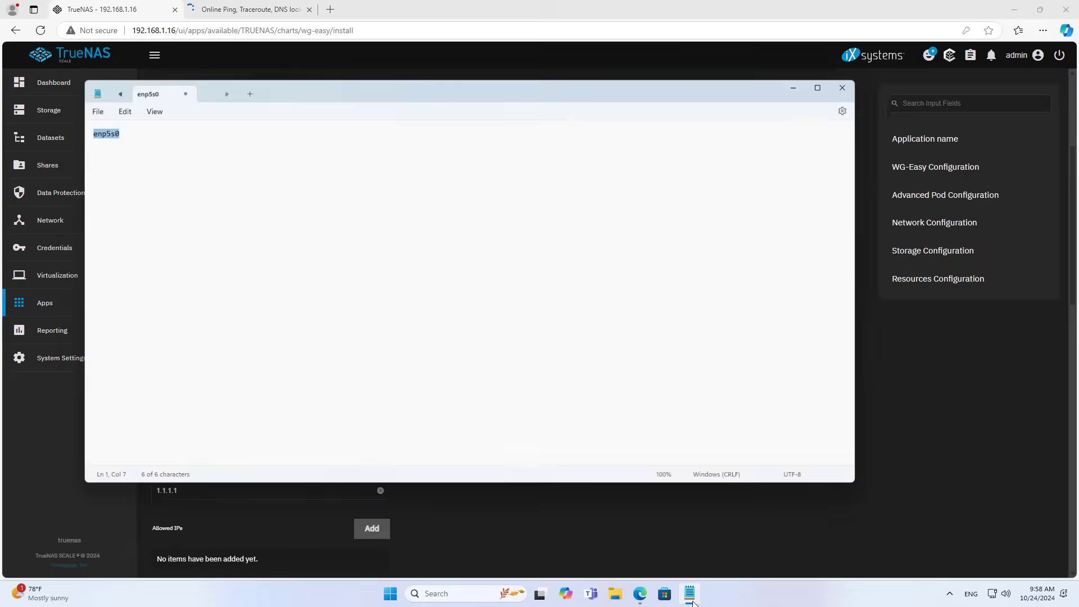
{"action": "right_click", "coordinate": [77, 115]}
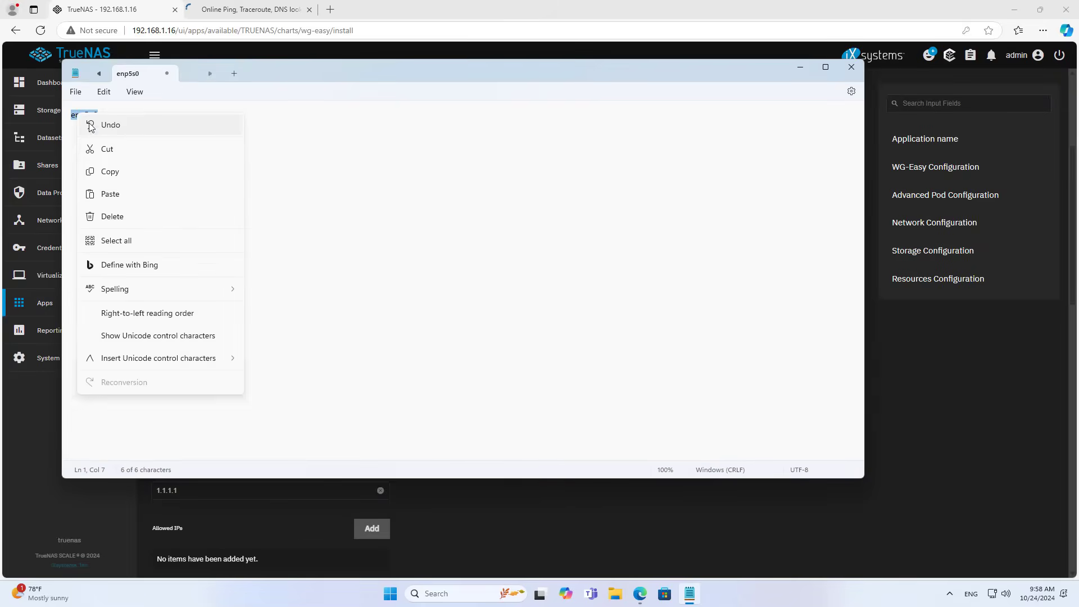
{"action": "left_click", "coordinate": [108, 170]}
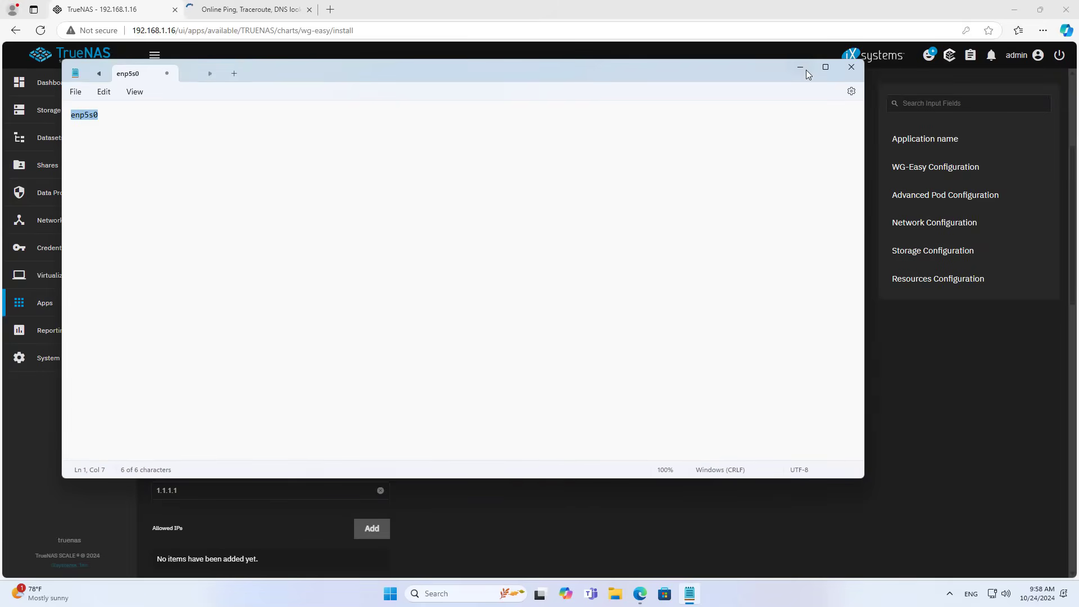
{"action": "left_click", "coordinate": [801, 67]}
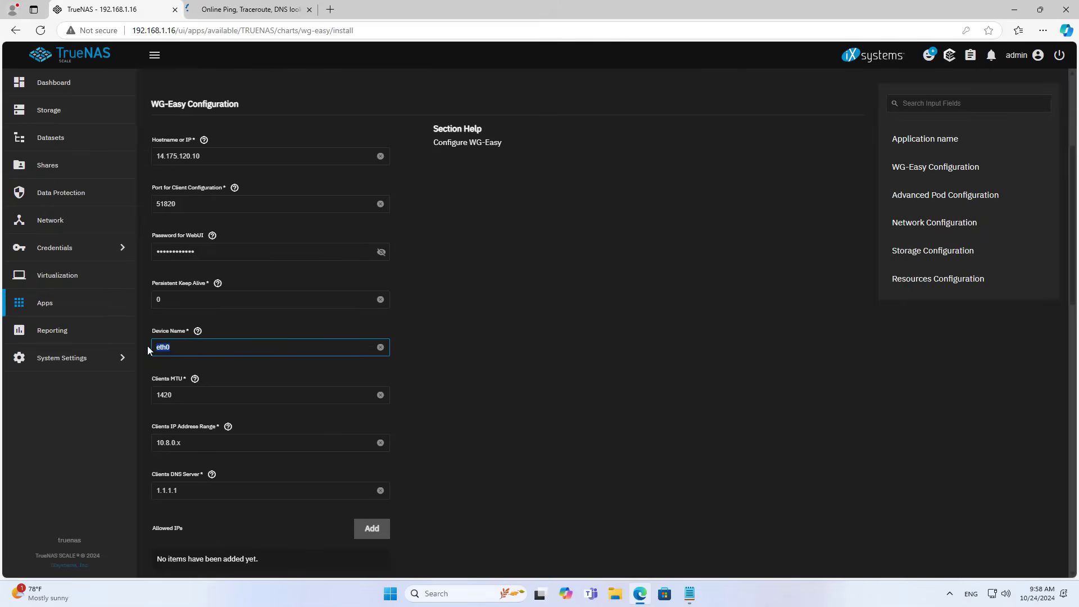
{"action": "key", "text": "BackSpace"}
{"action": "right_click", "coordinate": [235, 353]}
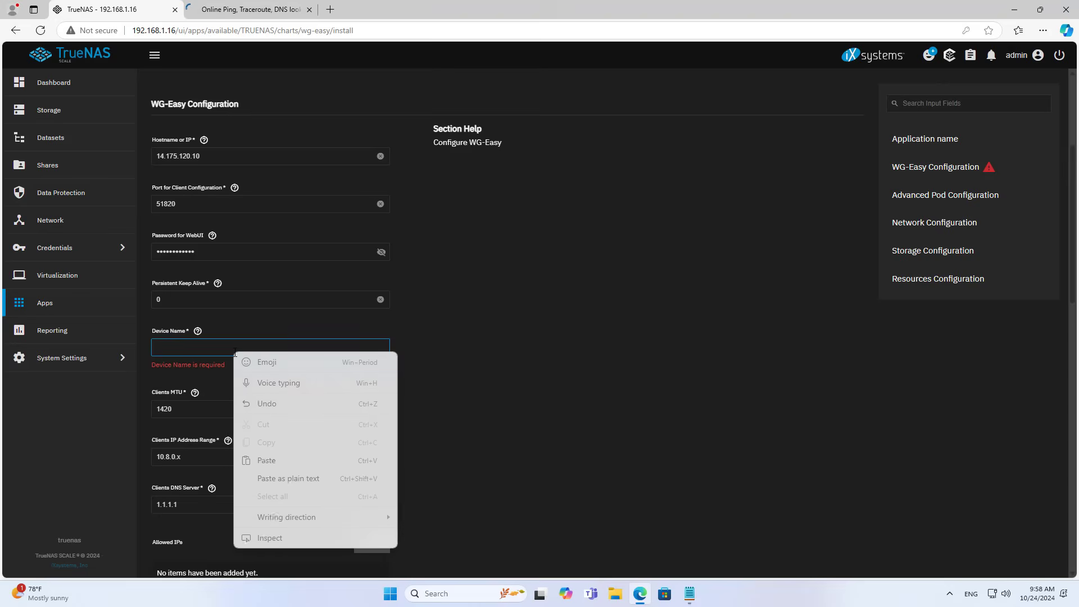
{"action": "left_click", "coordinate": [263, 460]}
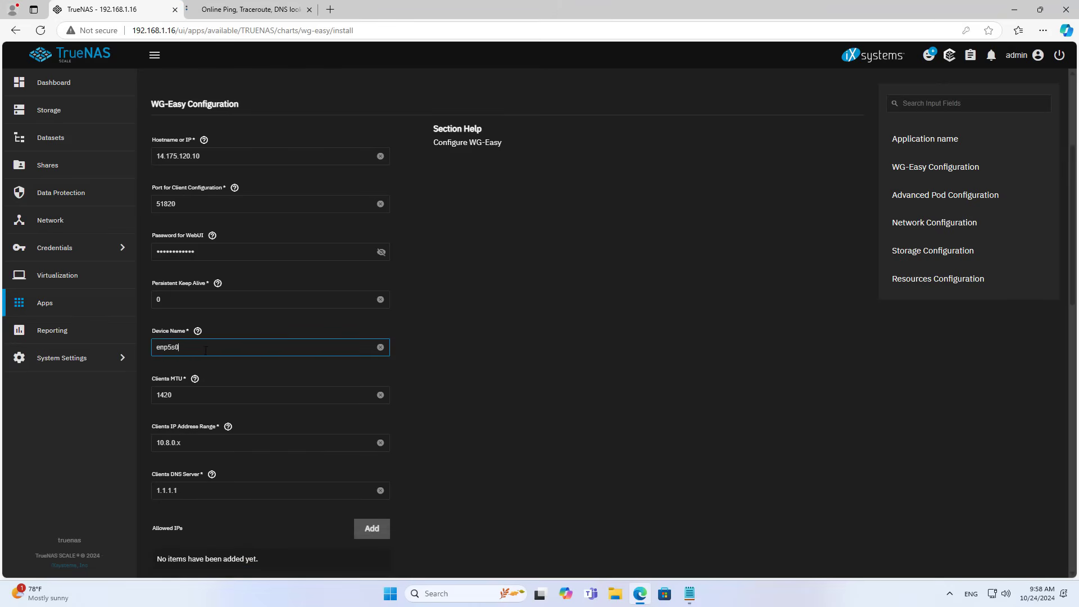
Review MTU, client IP range, DNS, CPU 4000m and memory 2Gi, then install WG Easy.
{"action": "left_click", "coordinate": [204, 395]}
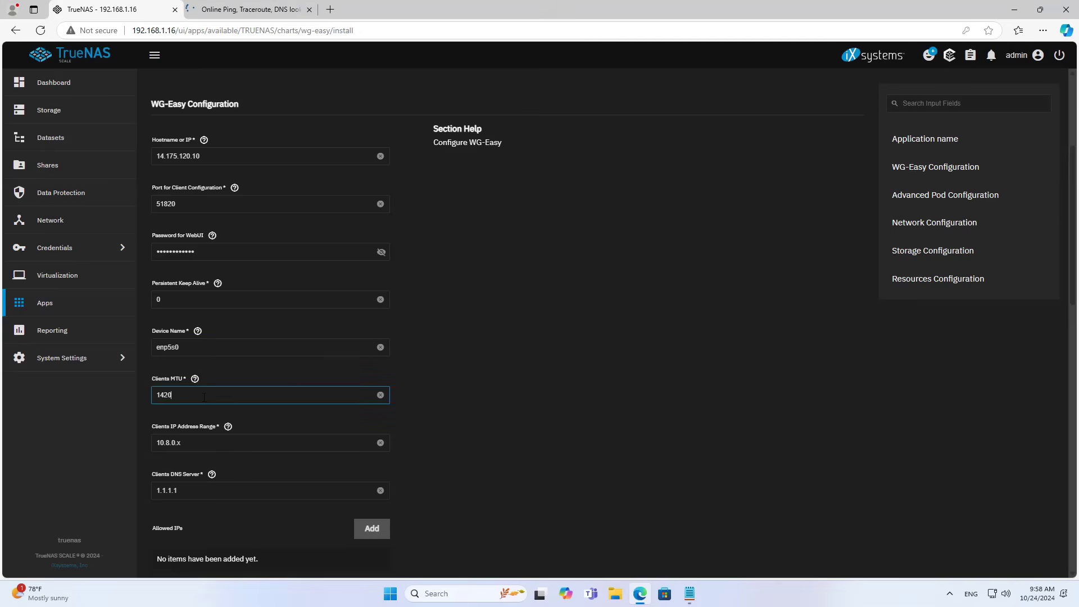
{"action": "left_click", "coordinate": [196, 448]}
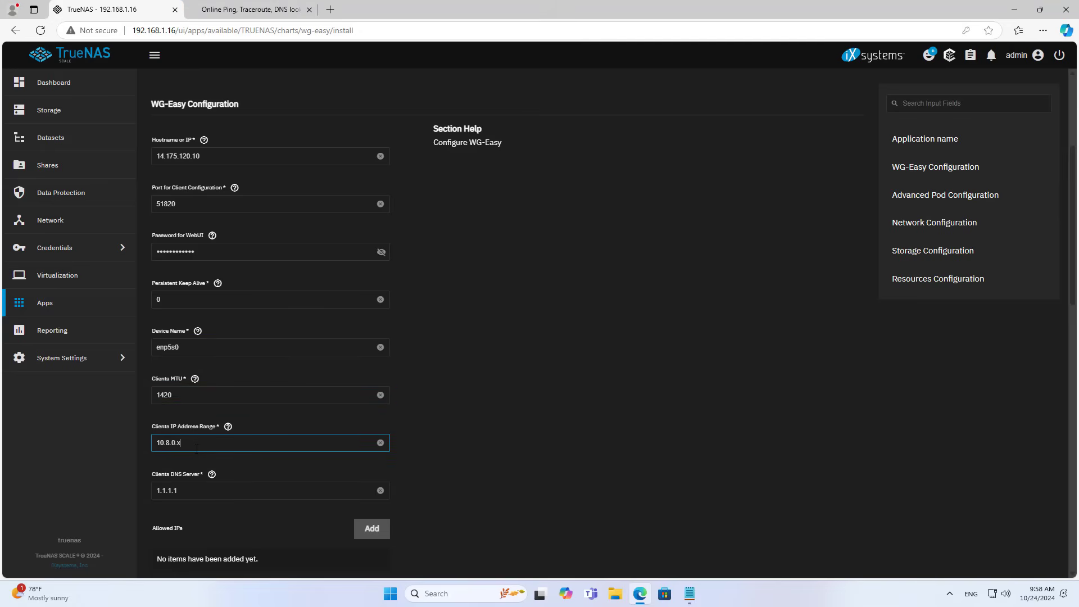
{"action": "scroll", "coordinate": [214, 433], "scroll_direction": "down", "scroll_amount": 2}
{"action": "left_click", "coordinate": [219, 380]}
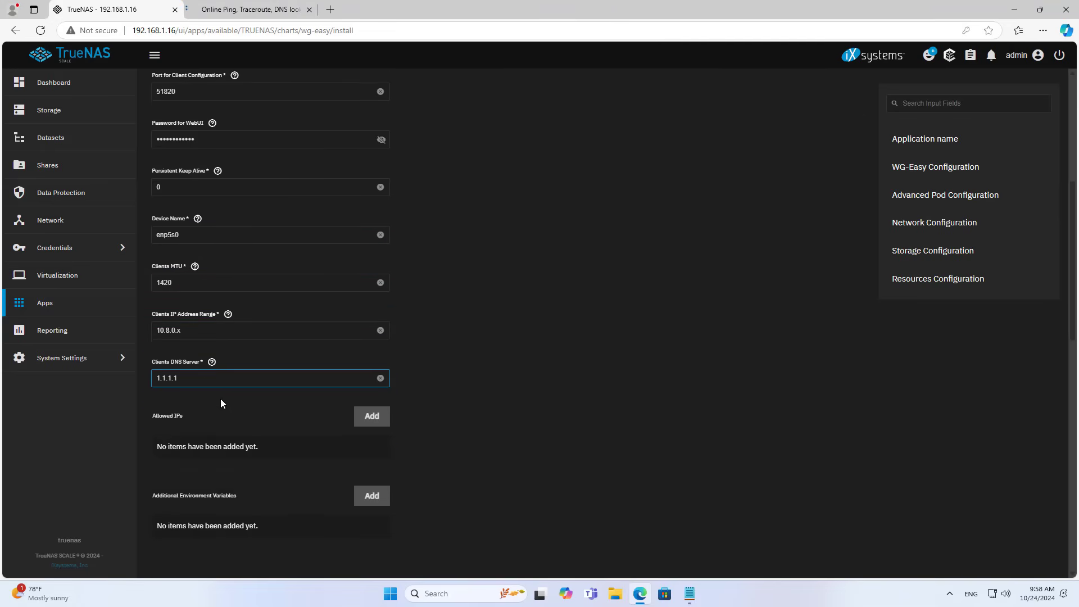
{"action": "scroll", "coordinate": [220, 401], "scroll_direction": "down", "scroll_amount": 2}
{"action": "scroll", "coordinate": [221, 401], "scroll_direction": "down", "scroll_amount": 5}
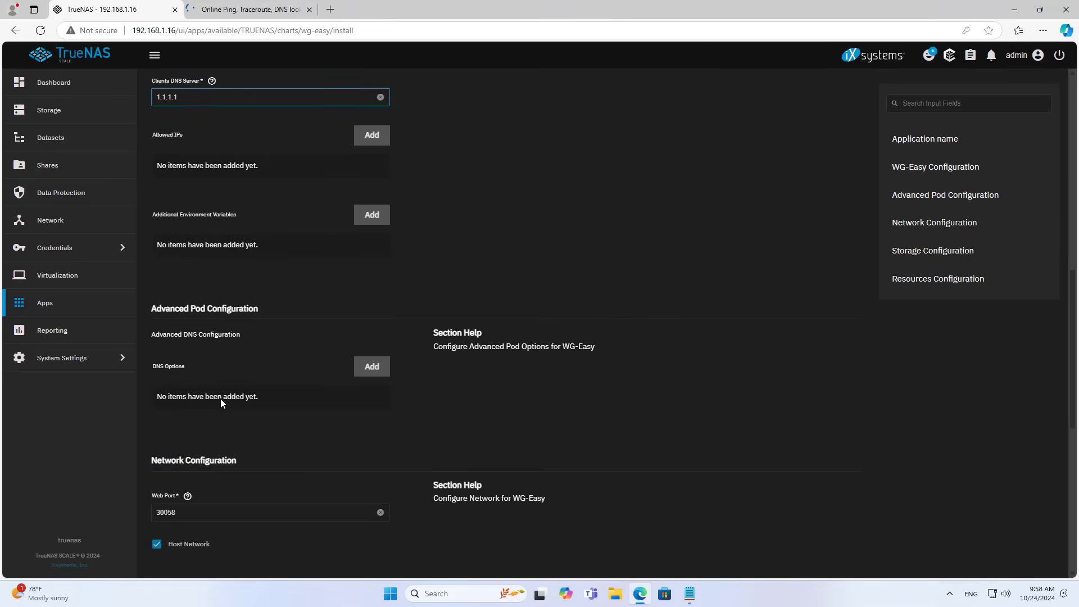
{"action": "scroll", "coordinate": [221, 399], "scroll_direction": "down", "scroll_amount": 5}
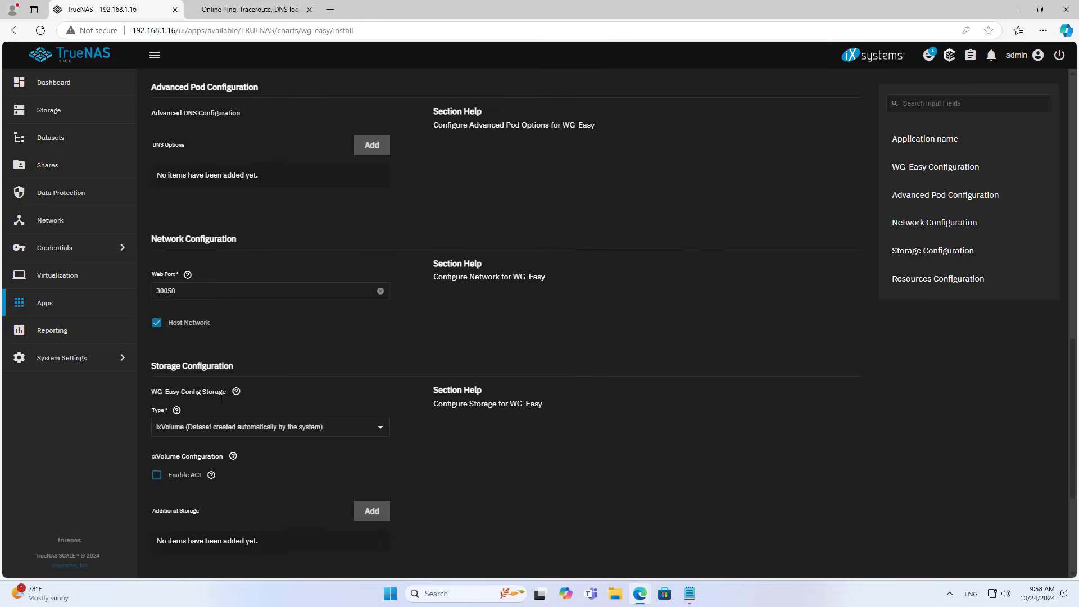
{"action": "left_click", "coordinate": [177, 499]}
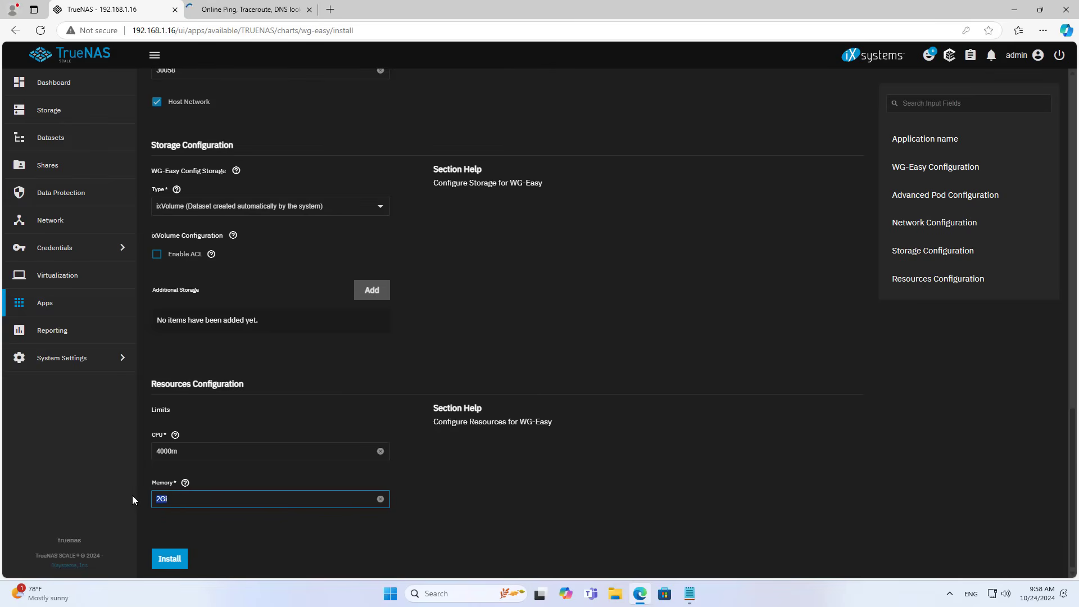
{"action": "left_click", "coordinate": [202, 453]}
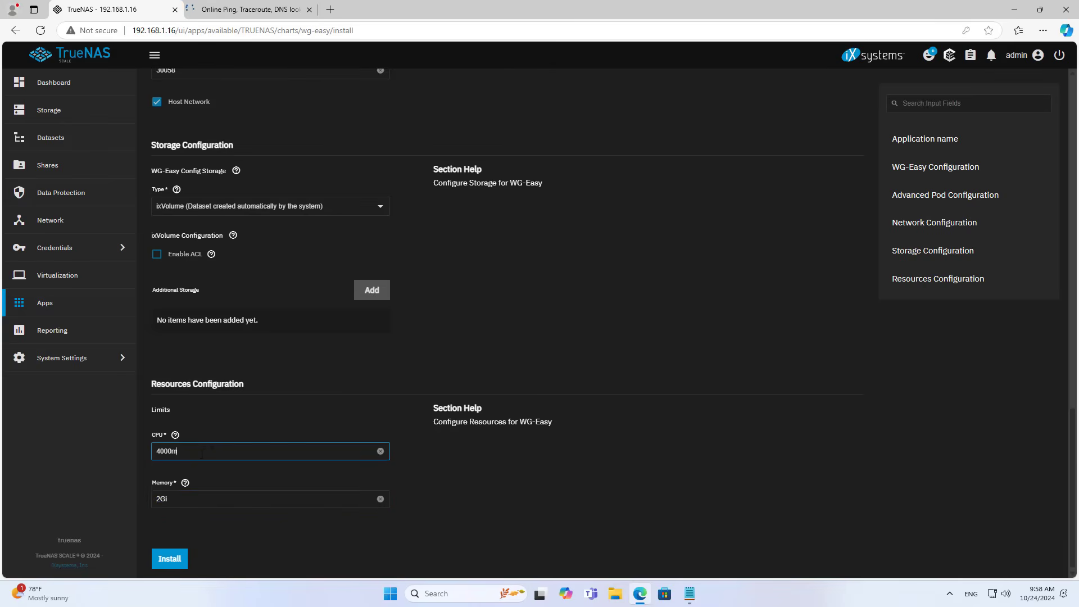
{"action": "left_click", "coordinate": [213, 499]}
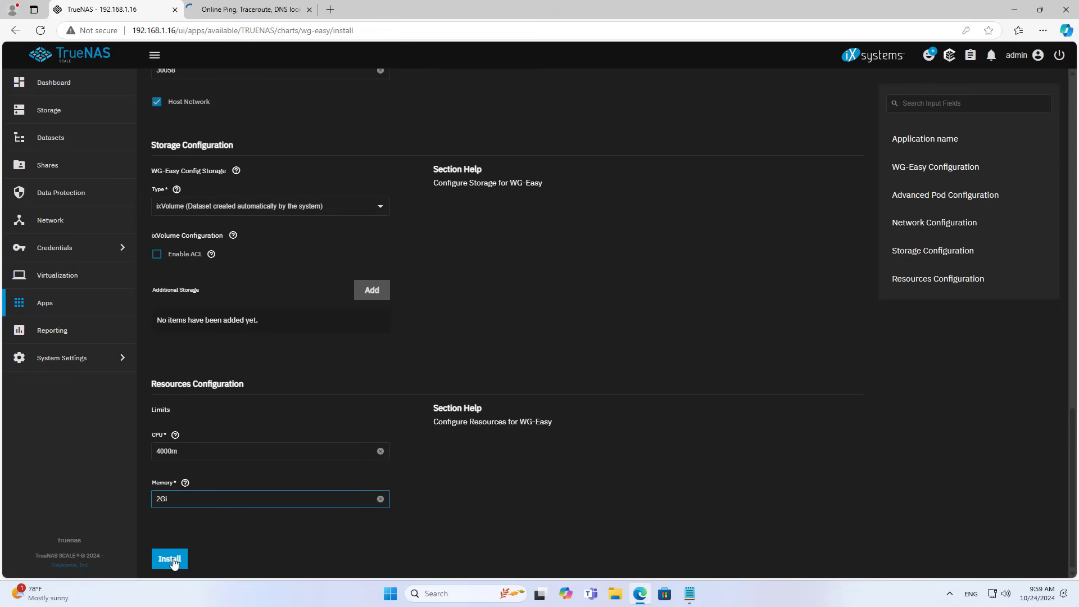
{"action": "left_click", "coordinate": [173, 560]}
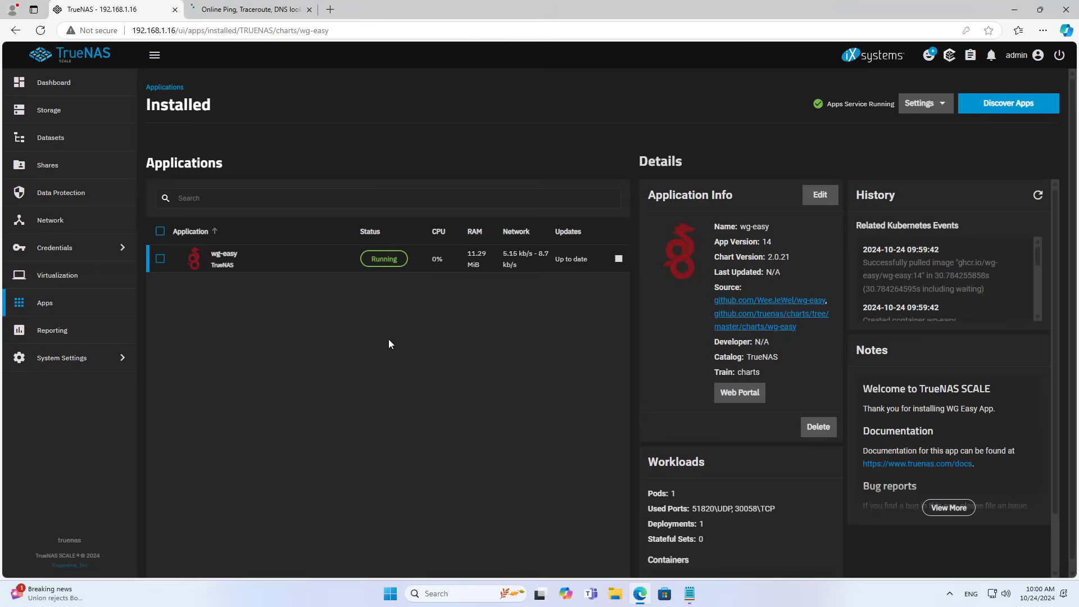
Close the ping.eu tab and open the wg-easy Web Portal.
{"action": "left_click", "coordinate": [309, 9]}
{"action": "left_click", "coordinate": [735, 395]}
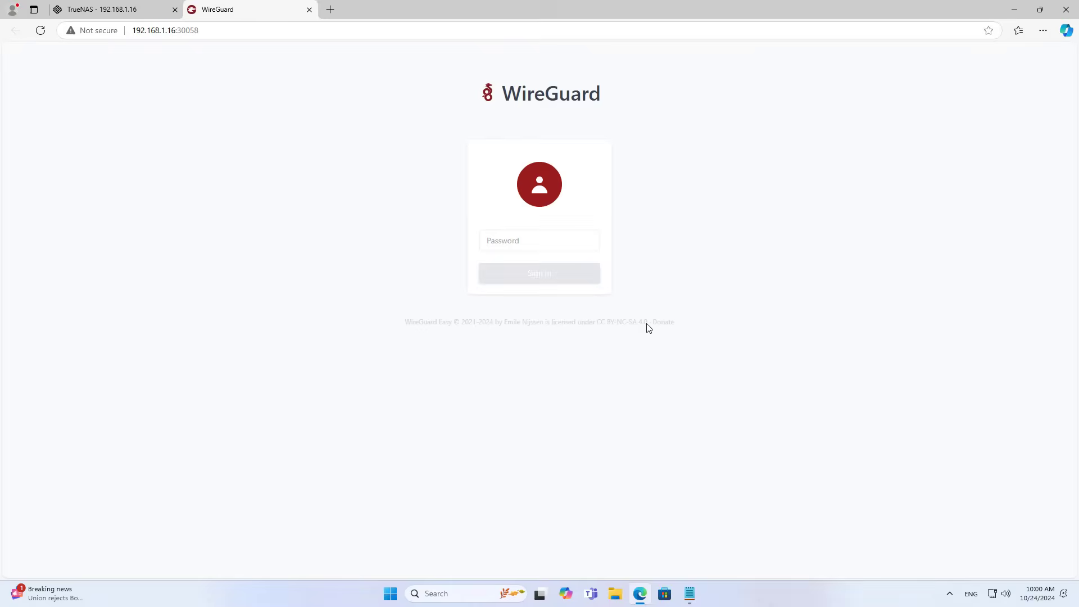
Sign in to WG Easy with the password and choose never to save it.
{"action": "type", "text": "•••••••••••••"}
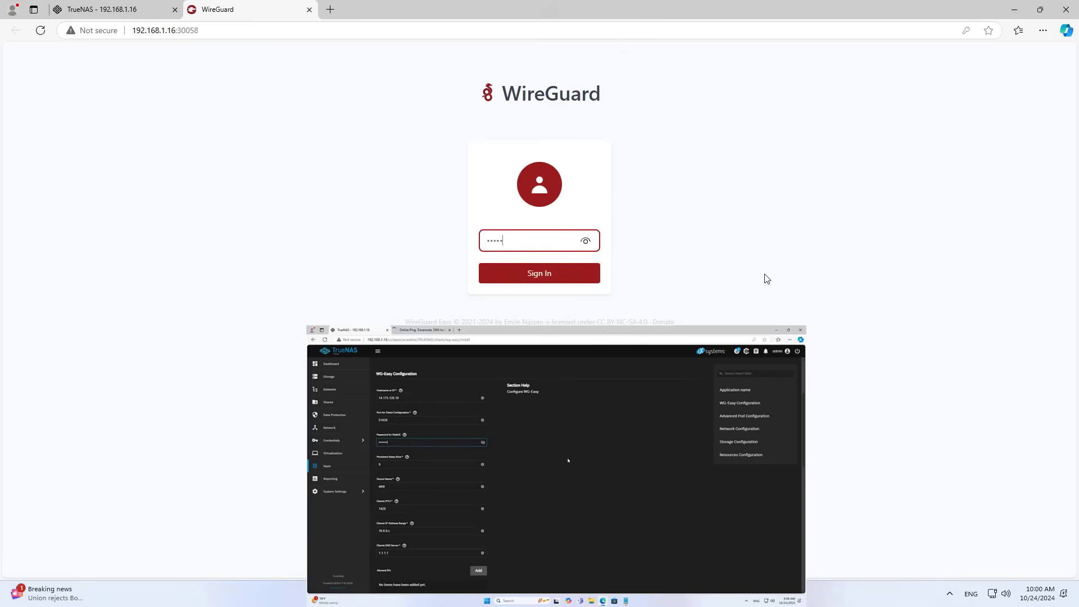
{"action": "left_click", "coordinate": [551, 276]}
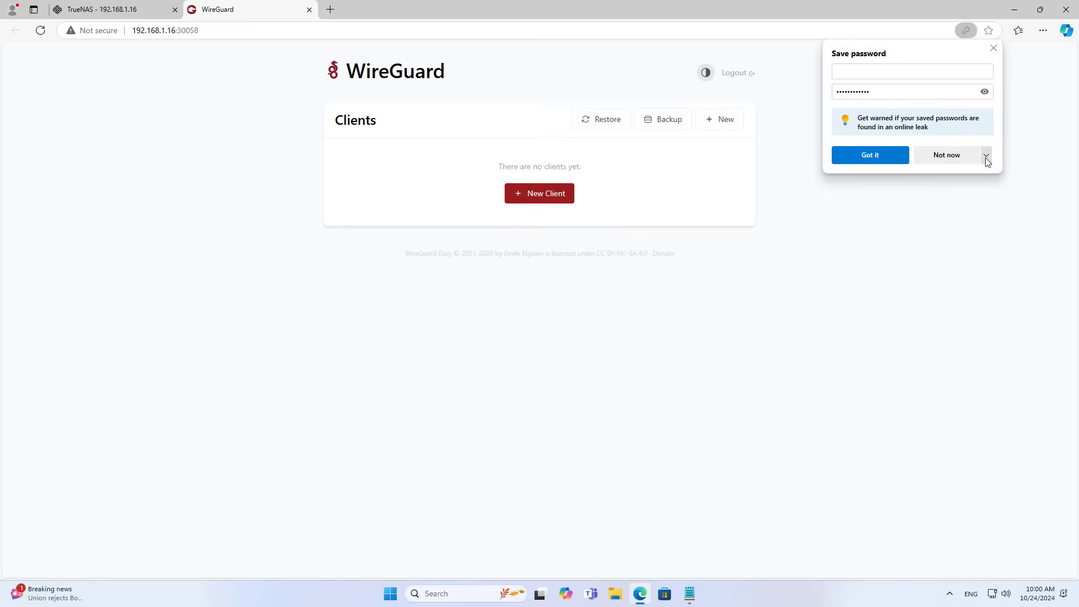
{"action": "left_click", "coordinate": [985, 156]}
{"action": "left_click", "coordinate": [979, 194]}
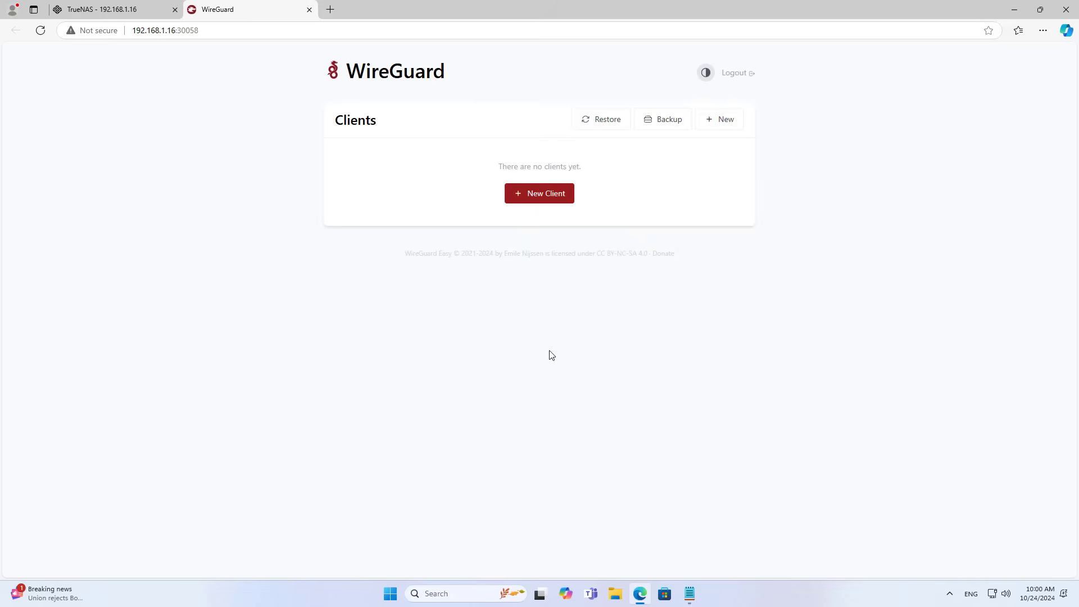
Create a new client named User01, assigned address 10.8.0.2.
{"action": "left_click", "coordinate": [539, 195]}
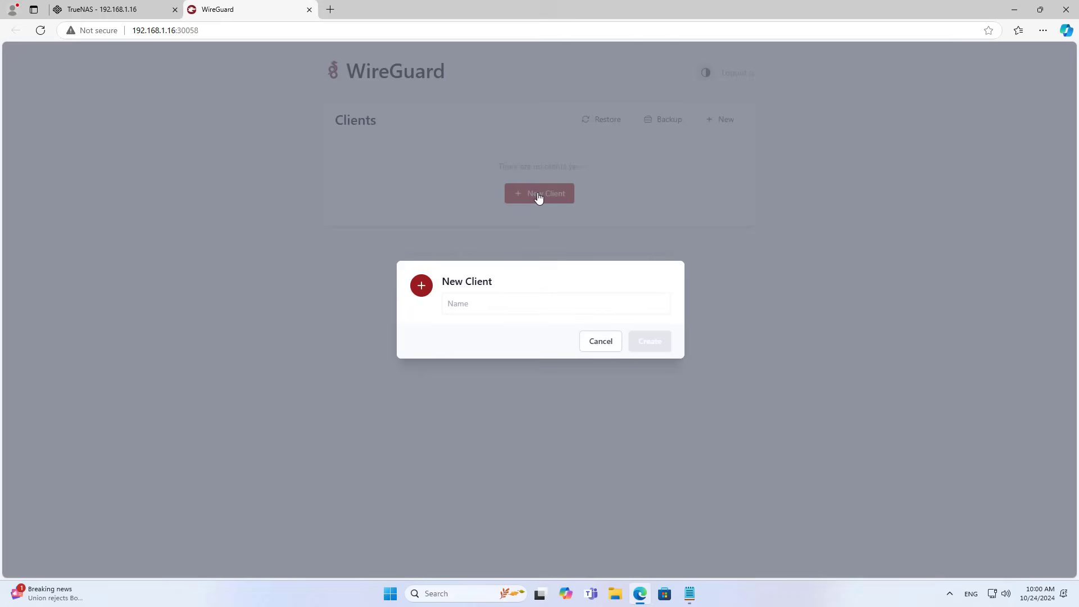
{"action": "left_click", "coordinate": [487, 307]}
{"action": "type", "text": "User"}
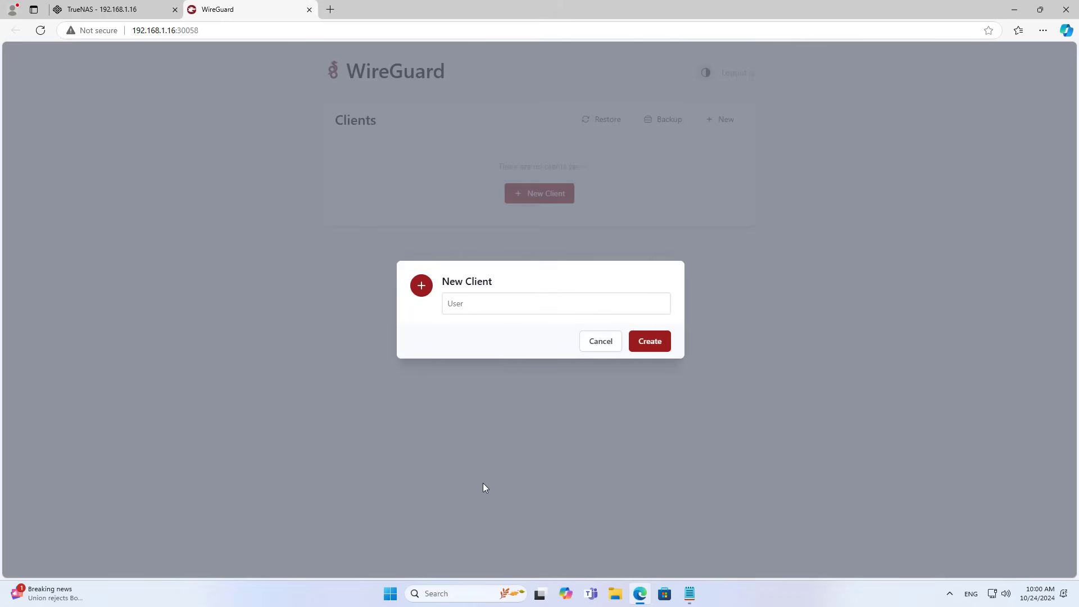
{"action": "type", "text": "01"}
{"action": "left_click_drag", "start_coordinate": [474, 306], "coordinate": [451, 311]}
{"action": "left_click", "coordinate": [660, 345]}
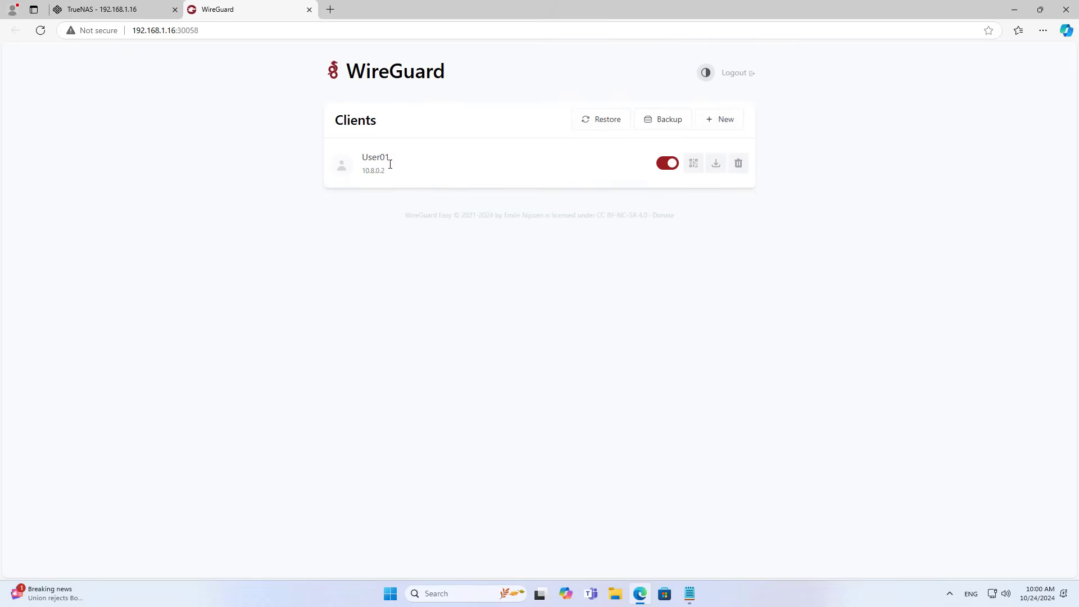
{"action": "left_click_drag", "start_coordinate": [362, 170], "coordinate": [384, 171]}
{"action": "left_click", "coordinate": [365, 231]}
View User01's QR code and download its configuration file.
{"action": "left_click", "coordinate": [700, 169]}
{"action": "left_click", "coordinate": [681, 166]}
{"action": "left_click", "coordinate": [718, 169]}
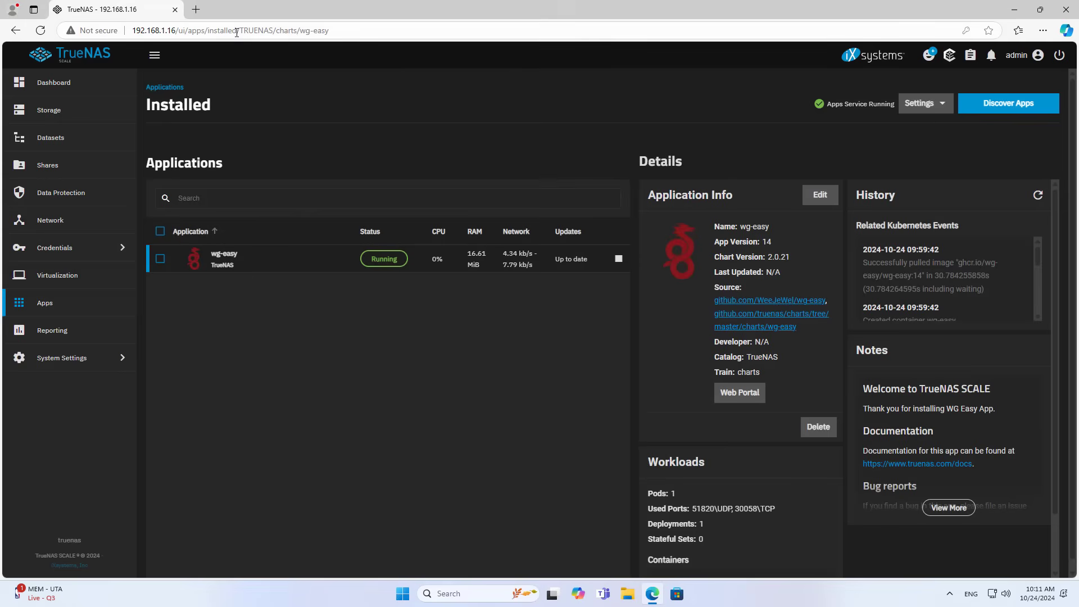
Sign in to the router admin with the admin credentials and reach Port Forwarding settings.
{"action": "left_click", "coordinate": [195, 9]}
{"action": "type", "text": "192.1"}
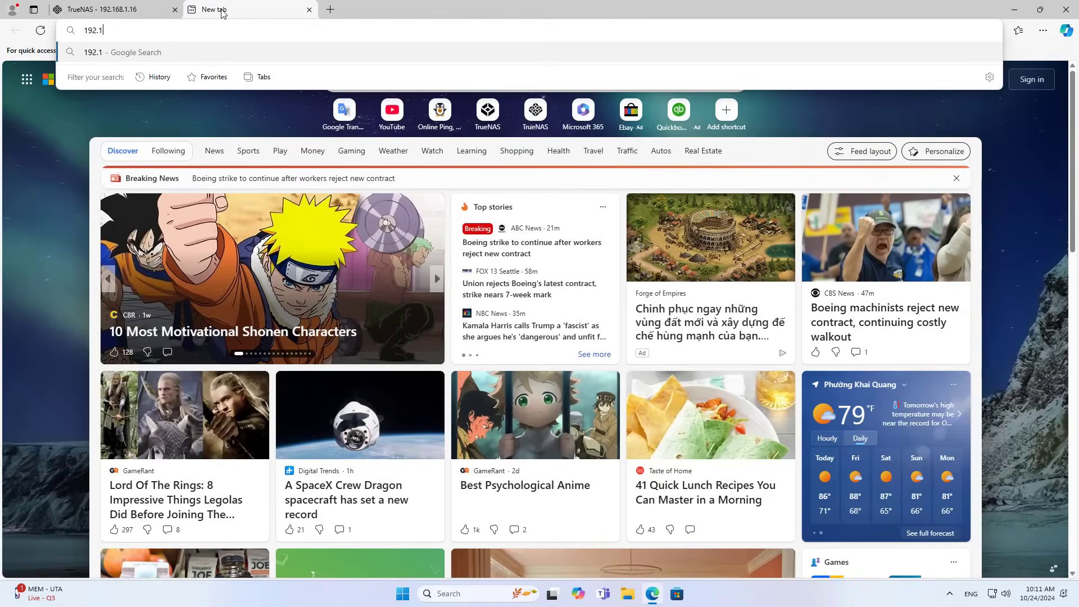
{"action": "type", "text": ".168.1.1"}
{"action": "key", "text": "Return"}
{"action": "type", "text": "admin"}
{"action": "key", "text": "Tab"}
{"action": "type", "text": "password"}
{"action": "key", "text": "Return"}
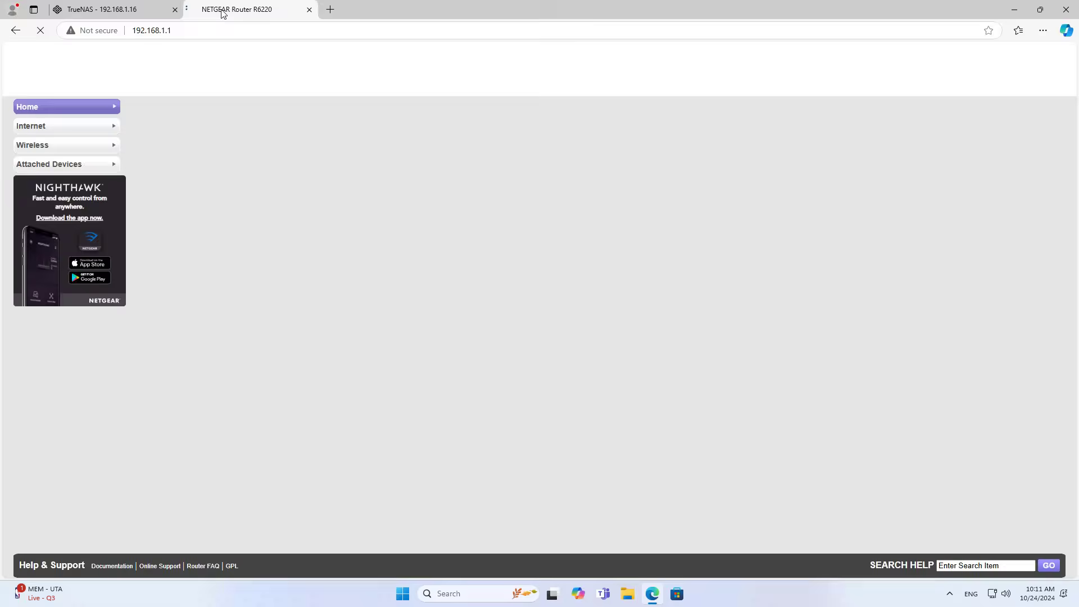
{"action": "left_click", "coordinate": [125, 88]}
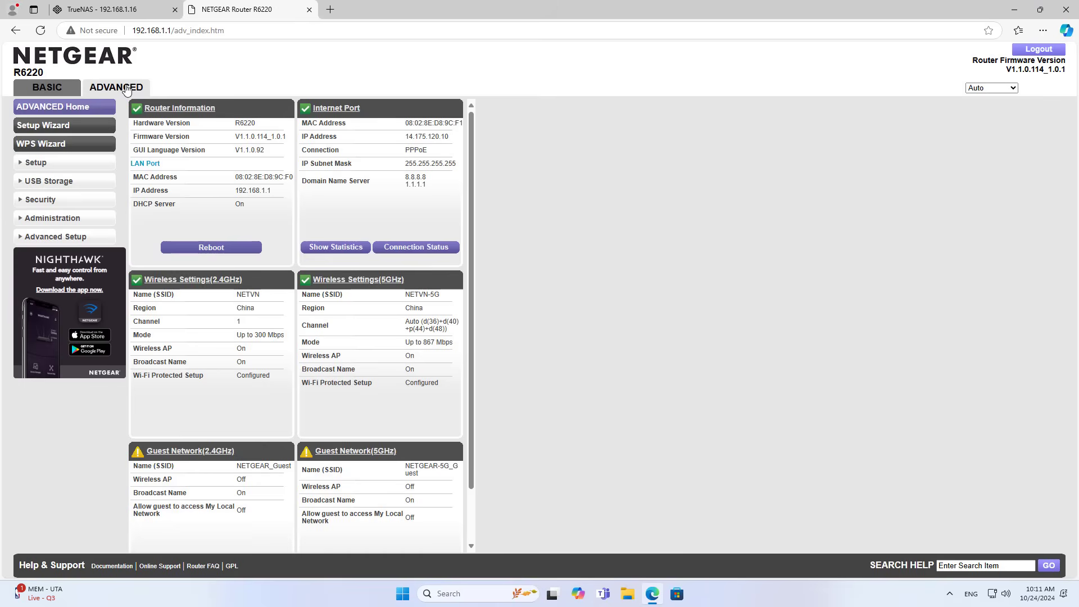
{"action": "left_click", "coordinate": [72, 239]}
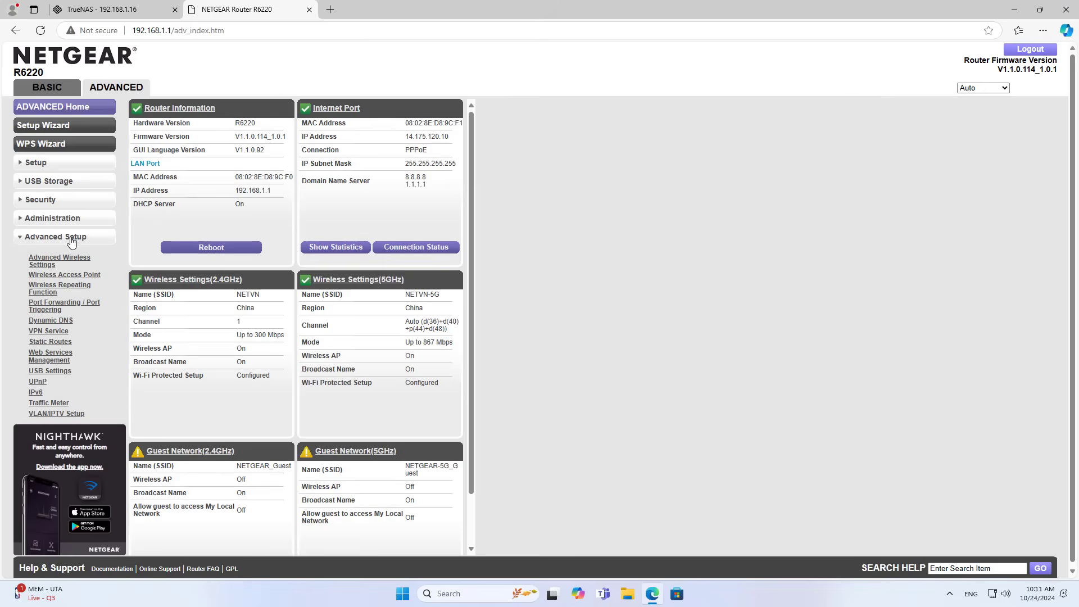
{"action": "left_click", "coordinate": [72, 307]}
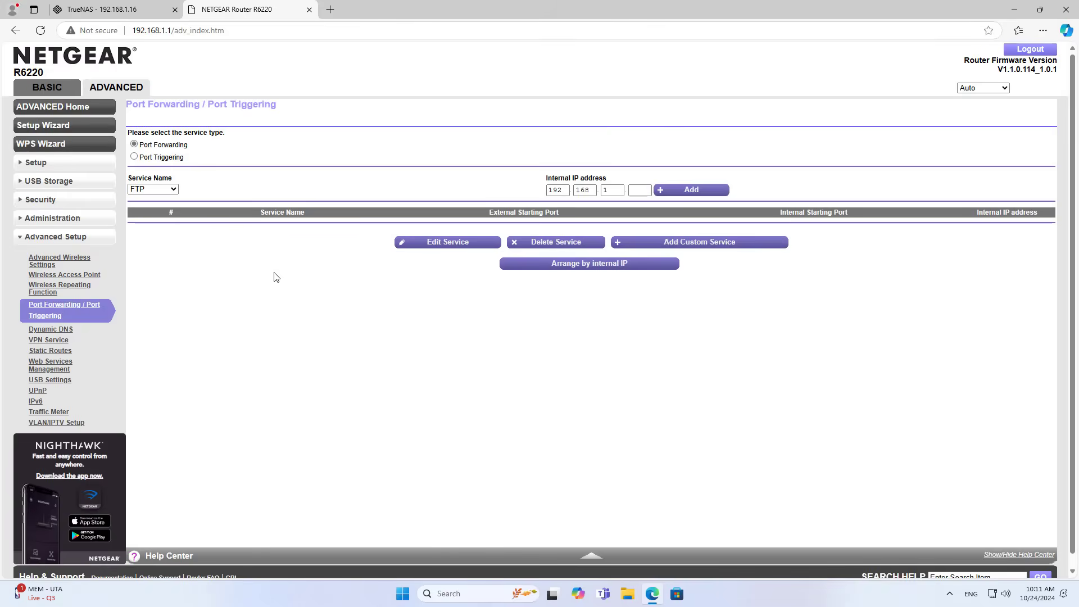
Add custom service WG forwarding port 51820 to 192.168.1.16 and apply it.
{"action": "left_click", "coordinate": [700, 245]}
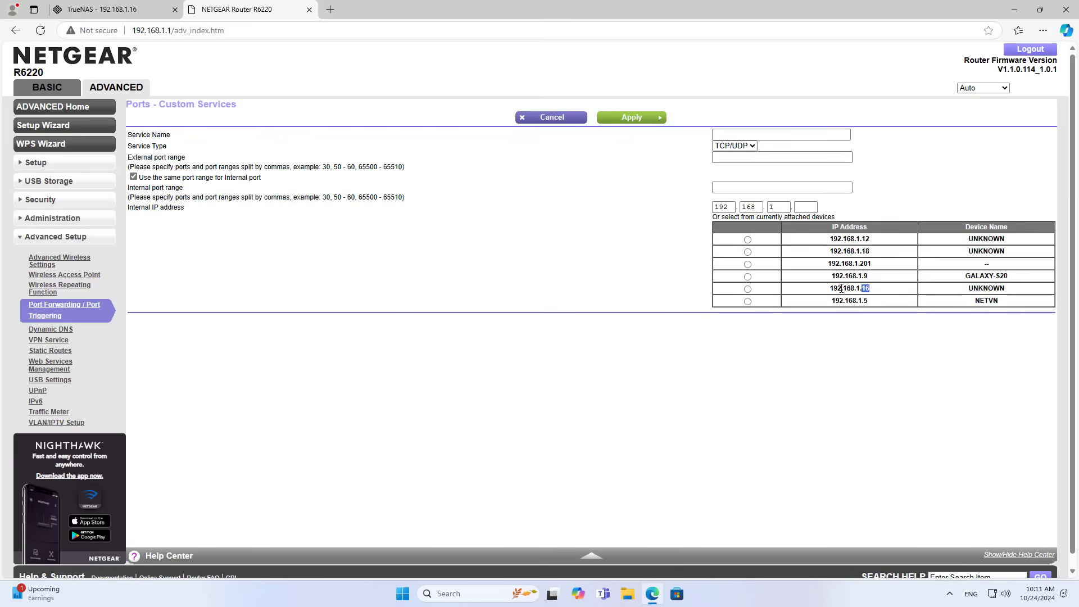
{"action": "left_click_drag", "start_coordinate": [871, 290], "coordinate": [748, 291]}
{"action": "left_click", "coordinate": [747, 289]}
{"action": "double_click", "coordinate": [802, 206]}
{"action": "left_click", "coordinate": [794, 136]}
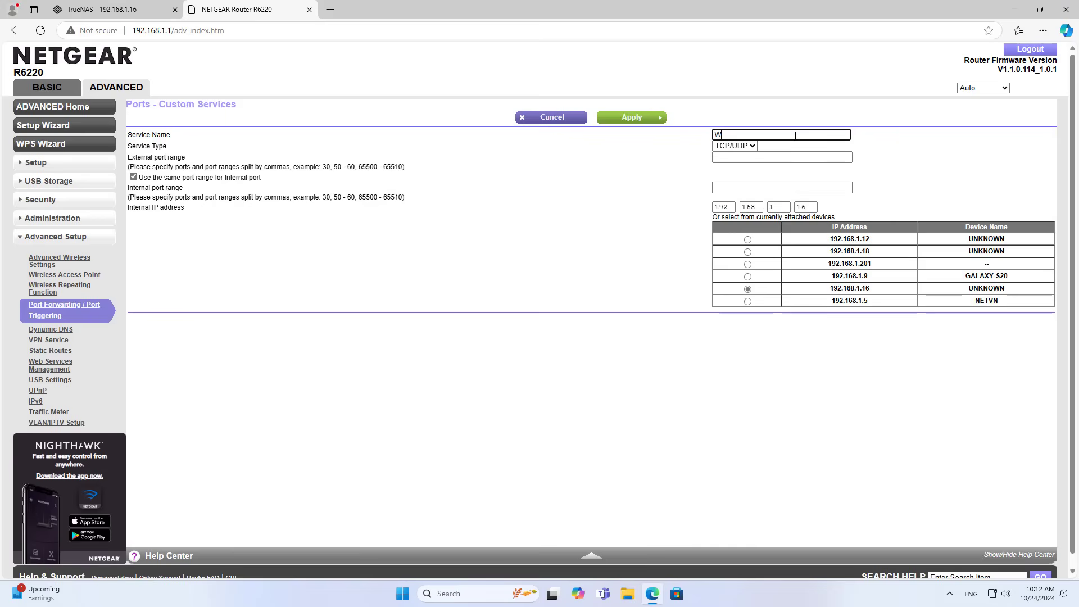
{"action": "left_click", "coordinate": [789, 159]}
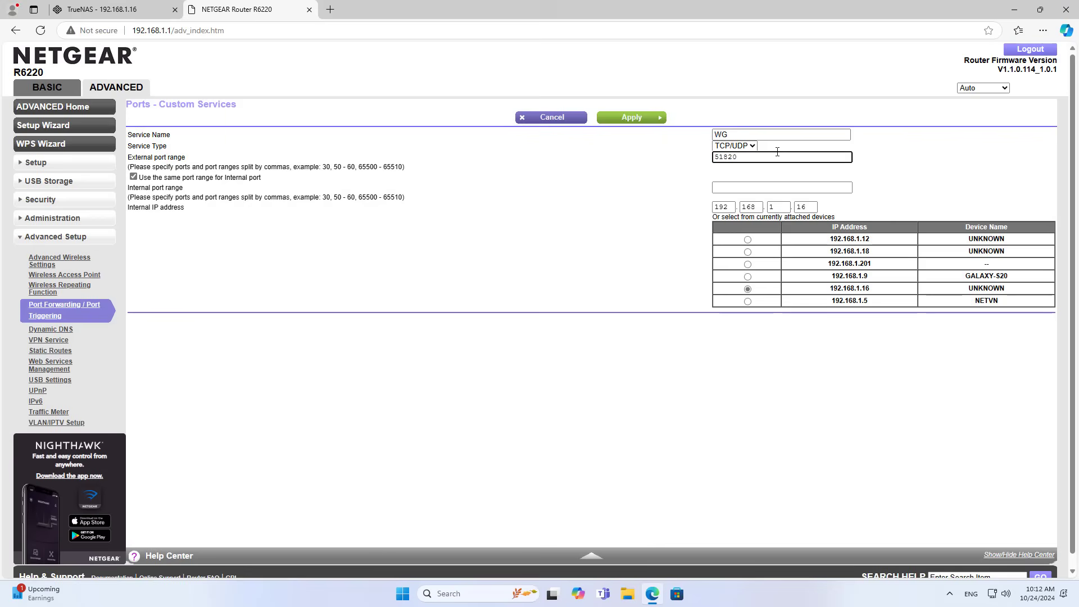
{"action": "key", "text": "Tab"}
{"action": "double_click", "coordinate": [725, 157]}
{"action": "left_click_drag", "start_coordinate": [725, 157], "coordinate": [748, 192]}
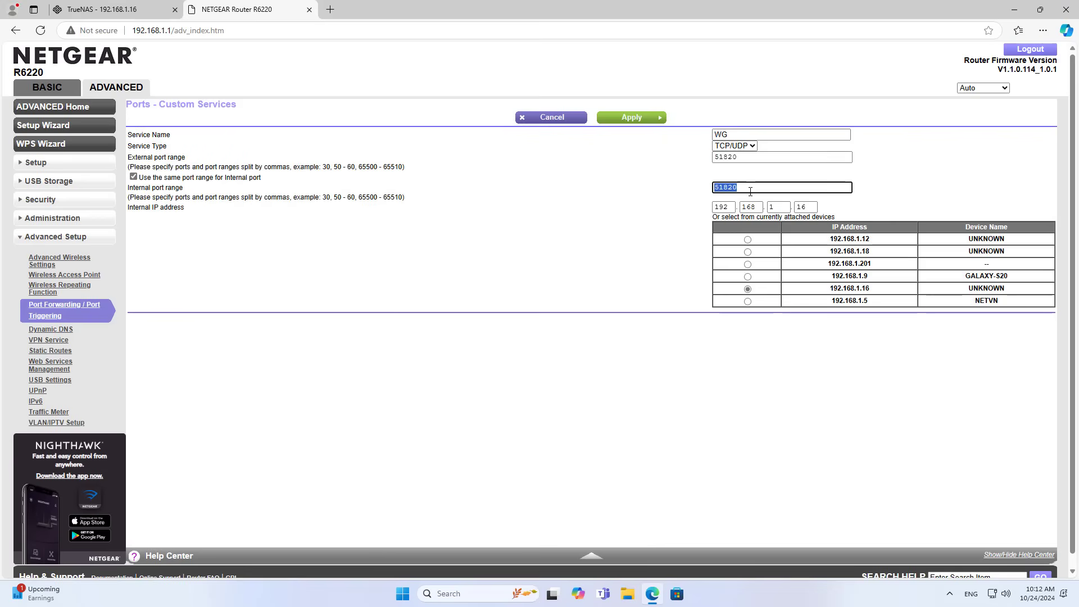
{"action": "left_click", "coordinate": [636, 119]}
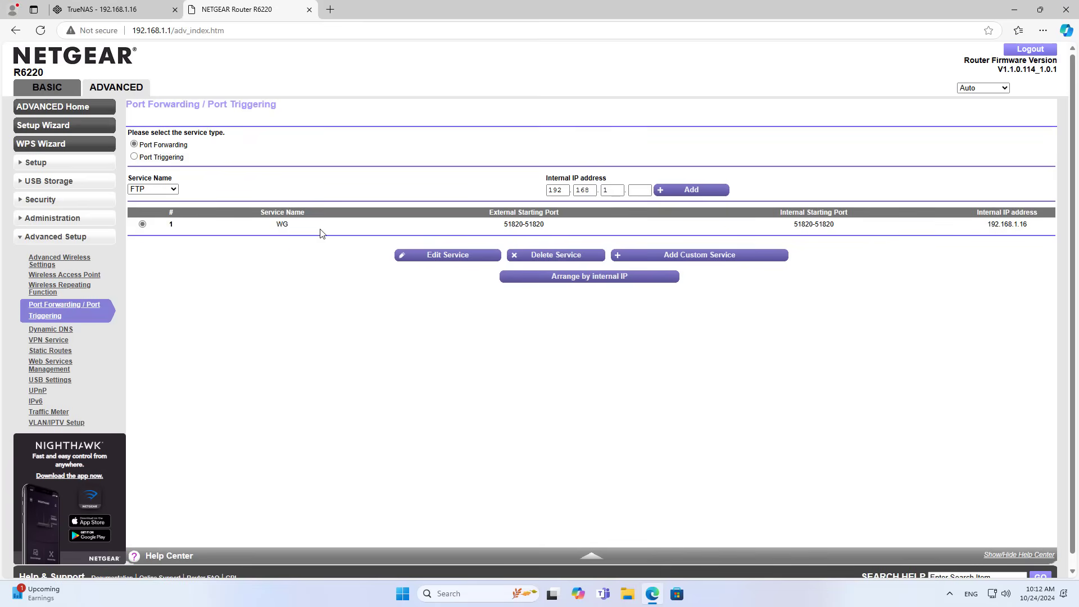
Verify the WG rule's 51820 port ranges and internal IP 192.168.1.16.
{"action": "left_click_drag", "start_coordinate": [504, 224], "coordinate": [547, 225]}
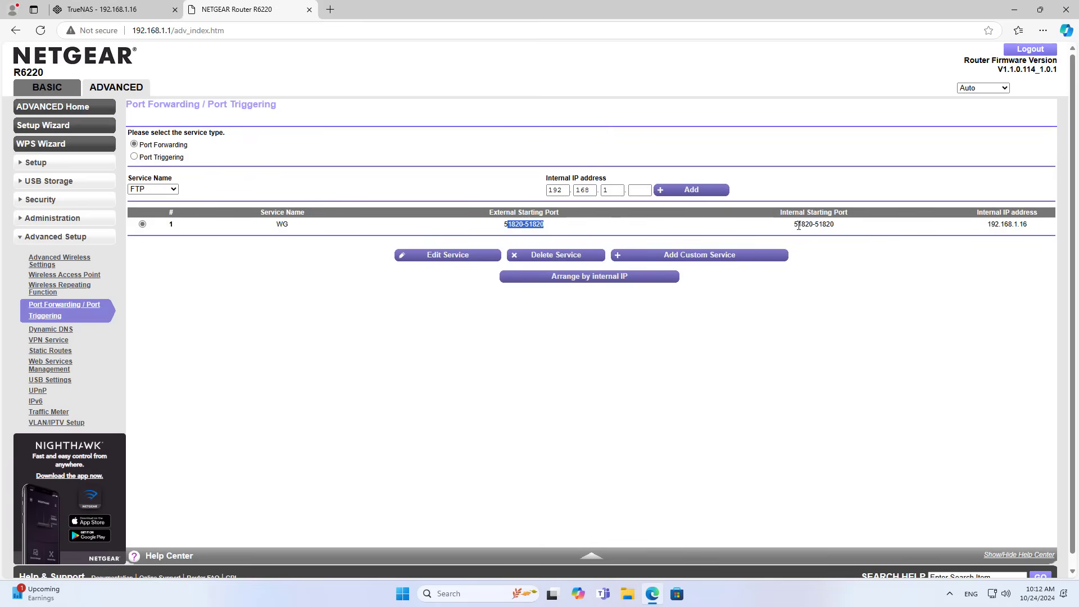
{"action": "left_click_drag", "start_coordinate": [797, 224], "coordinate": [862, 228]}
{"action": "left_click_drag", "start_coordinate": [986, 225], "coordinate": [1038, 226]}
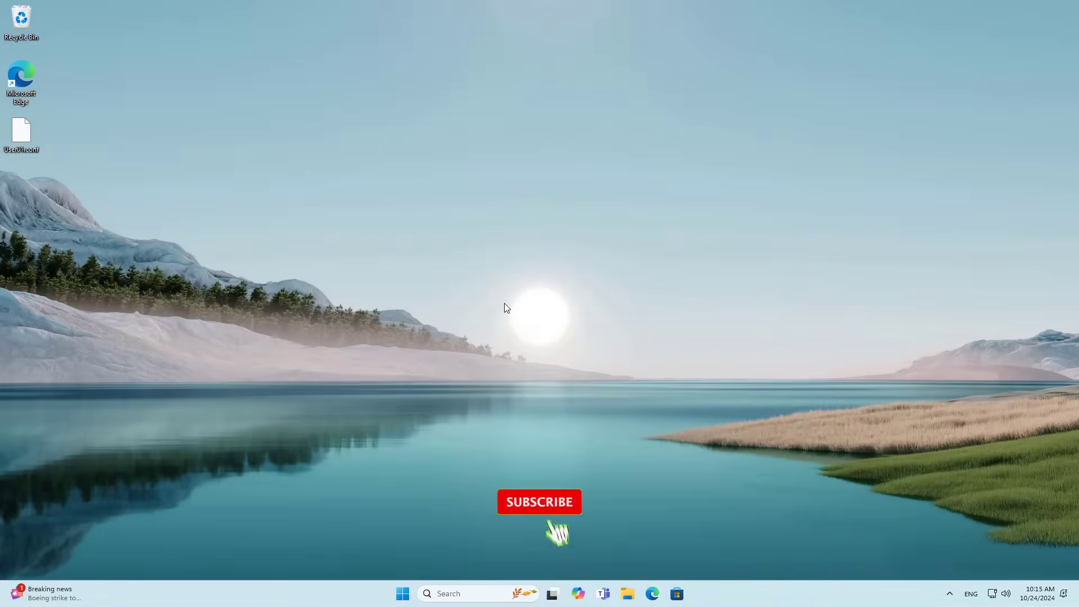
{"action": "left_click_drag", "start_coordinate": [62, 138], "coordinate": [2, 199]}
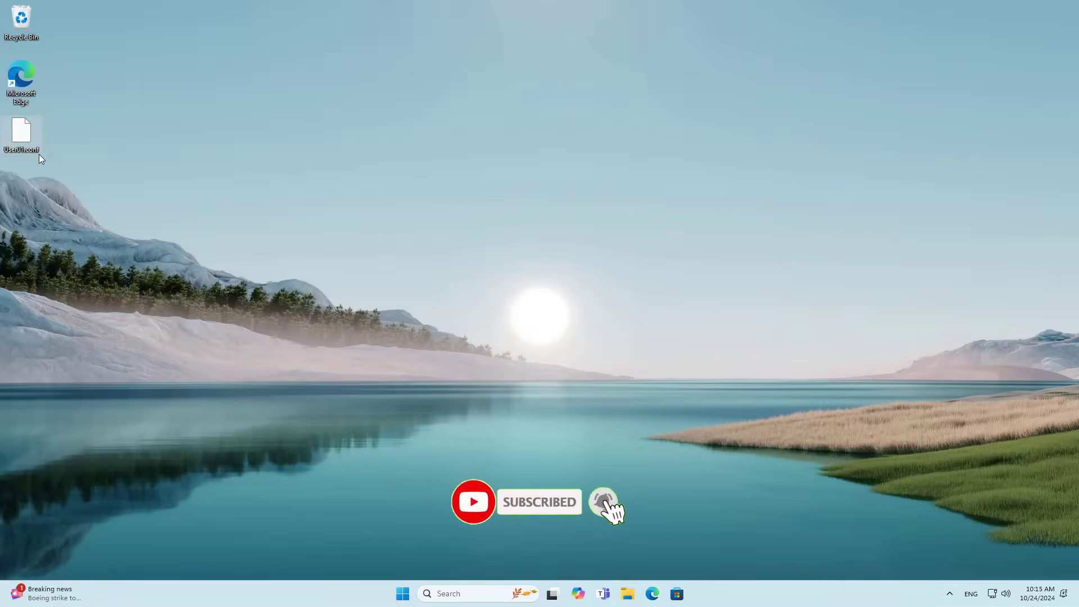
{"action": "right_click", "coordinate": [34, 140]}
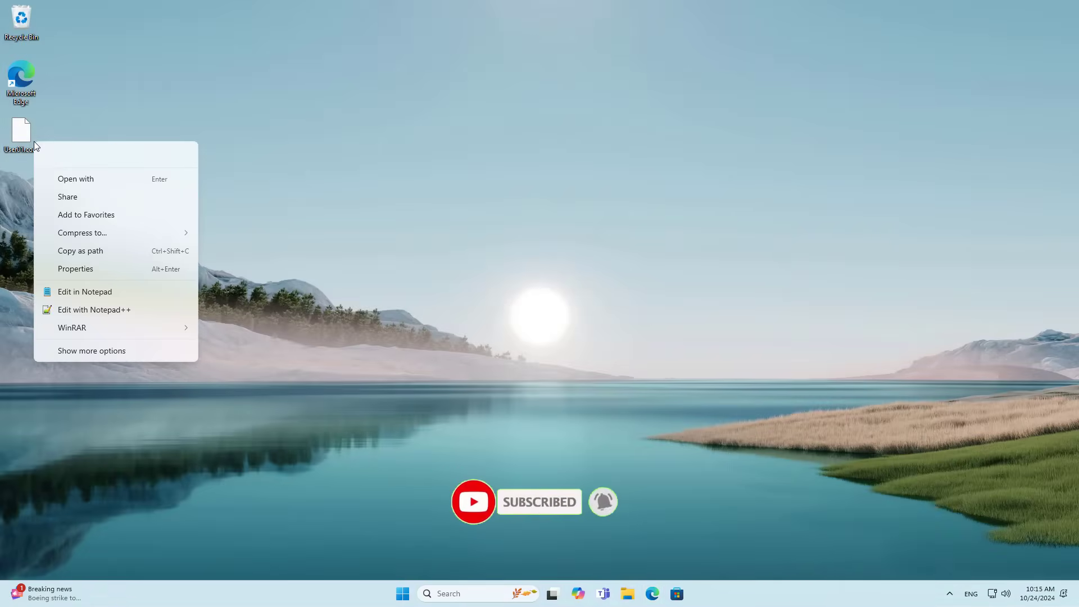
{"action": "left_click", "coordinate": [96, 308]}
{"action": "left_click_drag", "start_coordinate": [329, 235], "coordinate": [33, 71]}
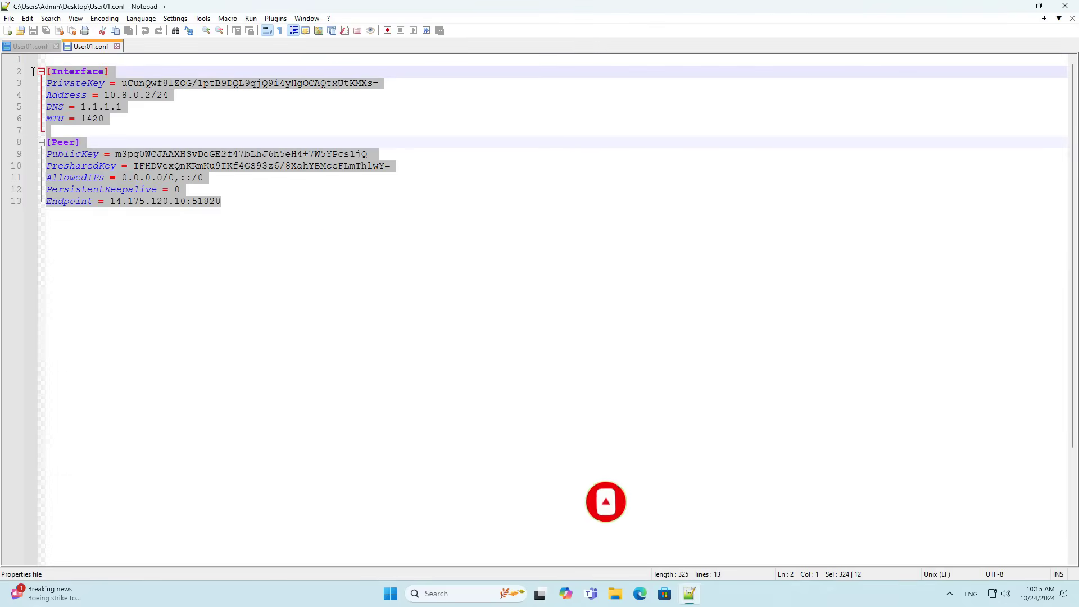
{"action": "left_click", "coordinate": [1065, 6]}
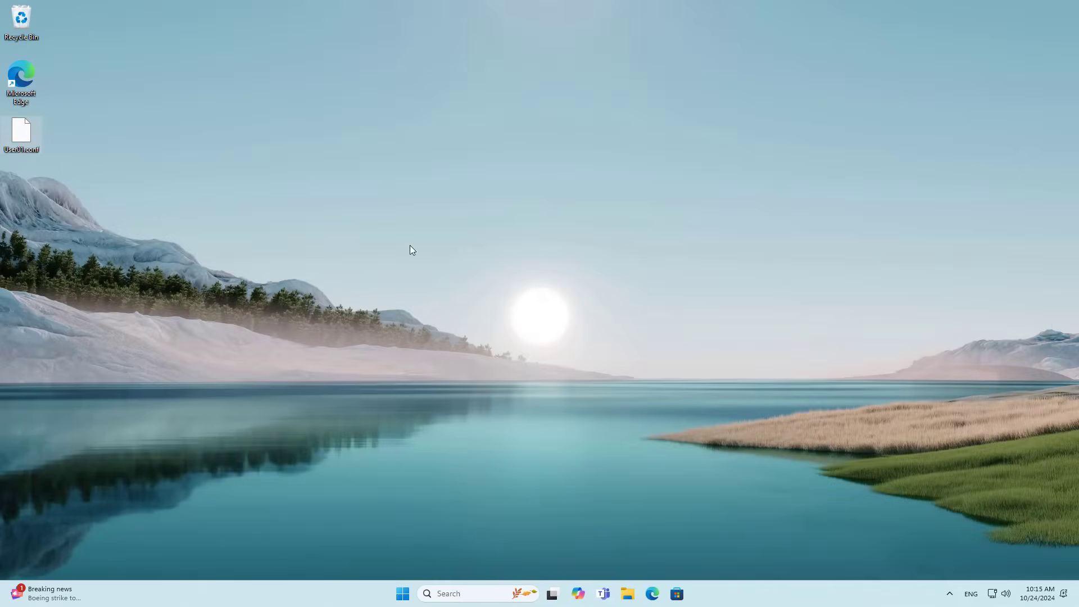
{"action": "double_click", "coordinate": [17, 95]}
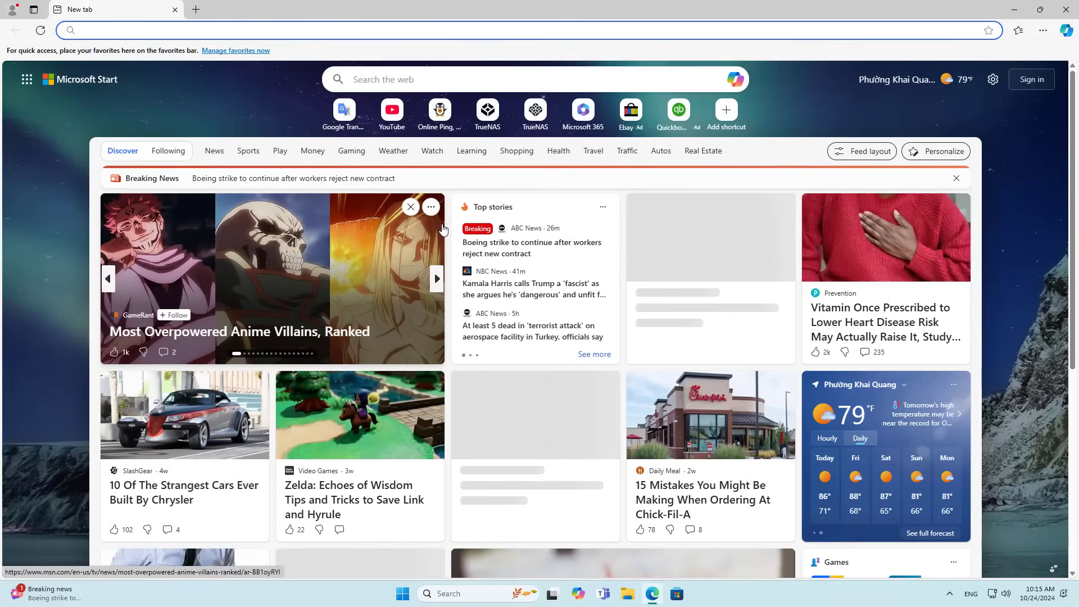
Check the public IP on ping.eu, then download and run wireguard-installer.exe from wireguard.com.
{"action": "left_click", "coordinate": [445, 116]}
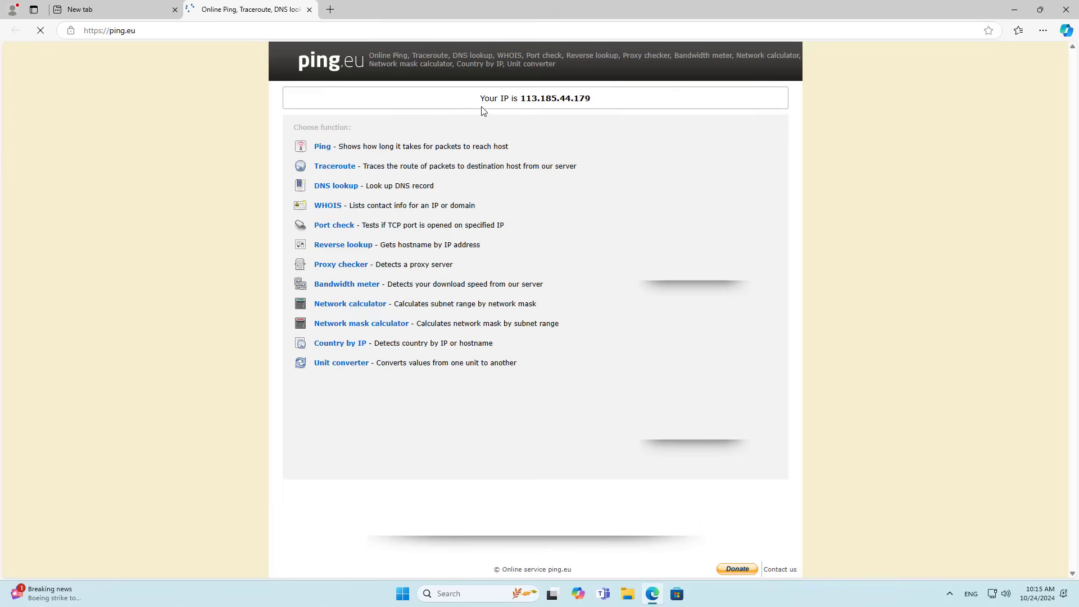
{"action": "left_click_drag", "start_coordinate": [482, 99], "coordinate": [622, 102]}
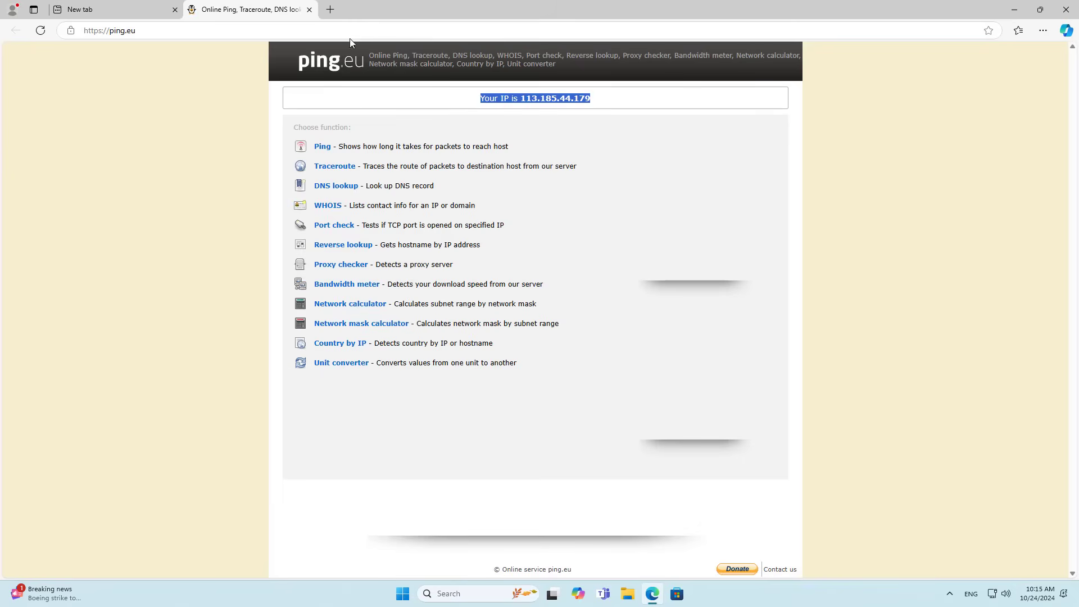
{"action": "left_click", "coordinate": [331, 11]}
{"action": "type", "text": "google.com"}
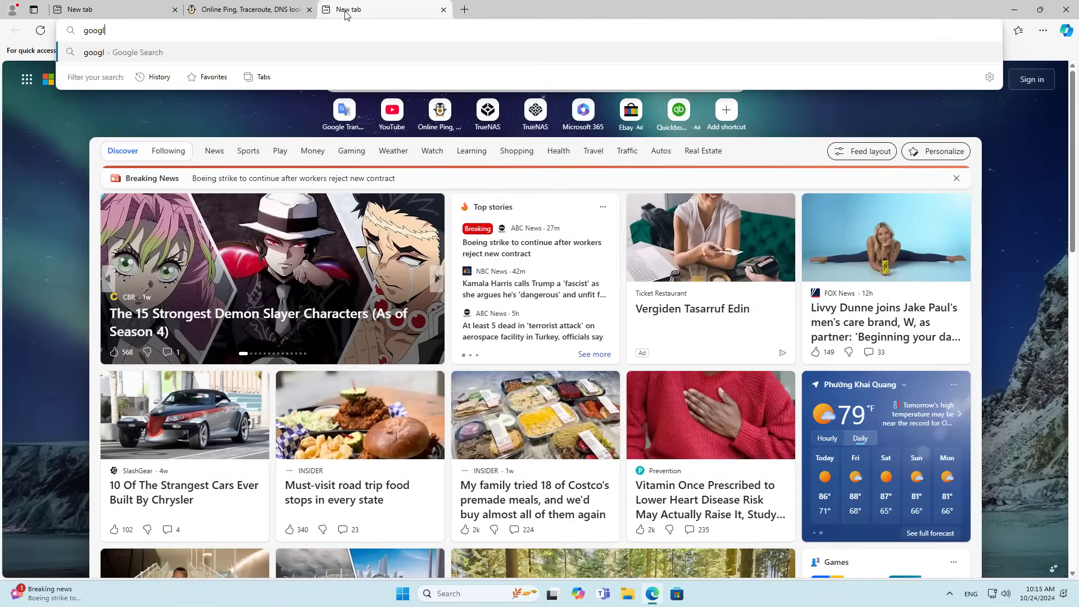
{"action": "key", "text": "Return"}
{"action": "type", "text": "wi"}
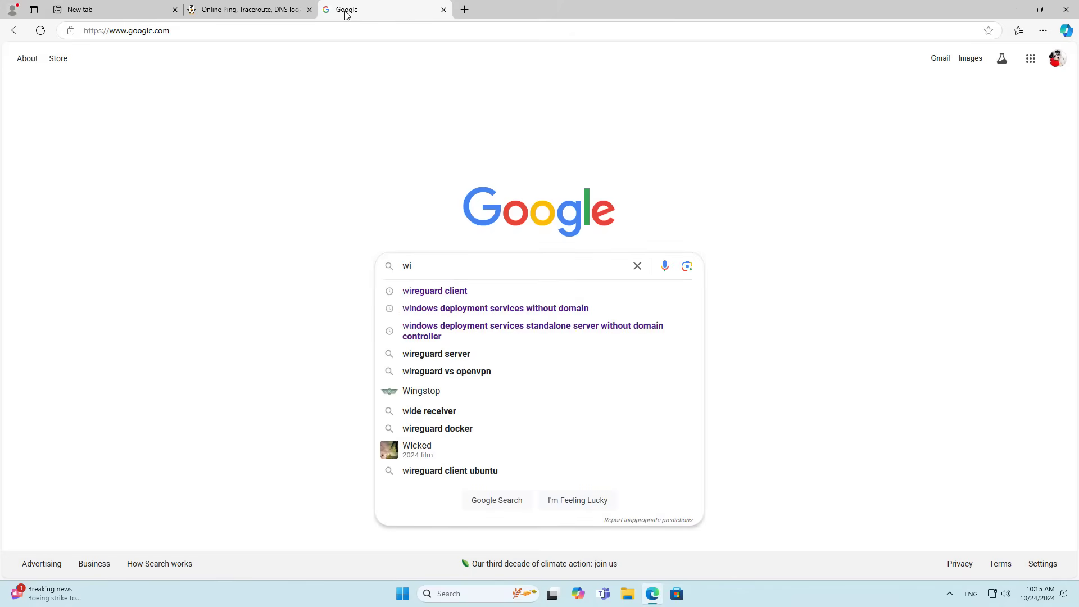
{"action": "left_click", "coordinate": [427, 290]}
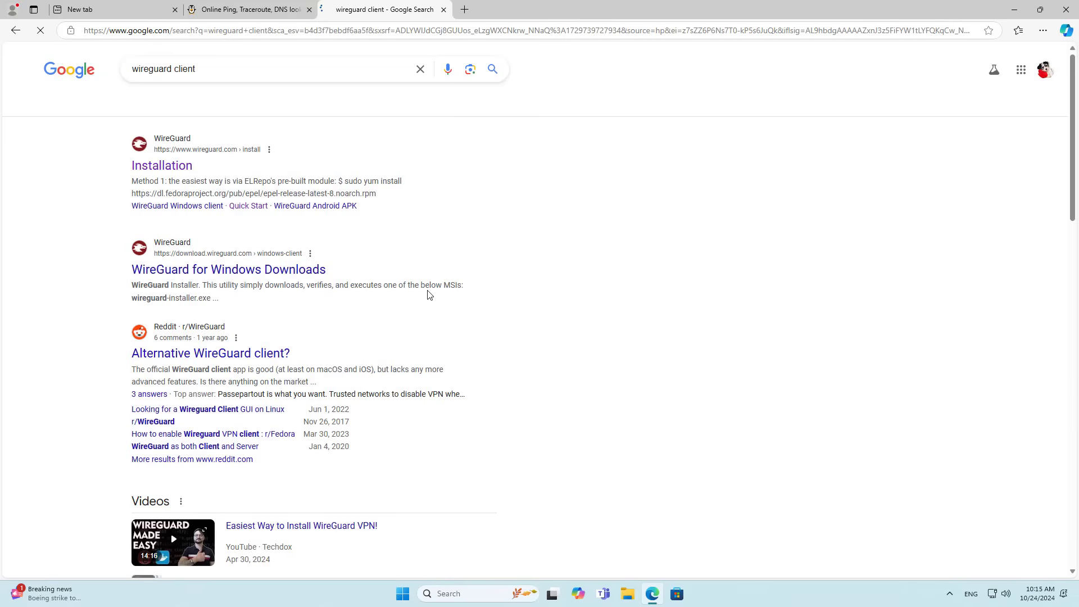
{"action": "left_click", "coordinate": [183, 170]}
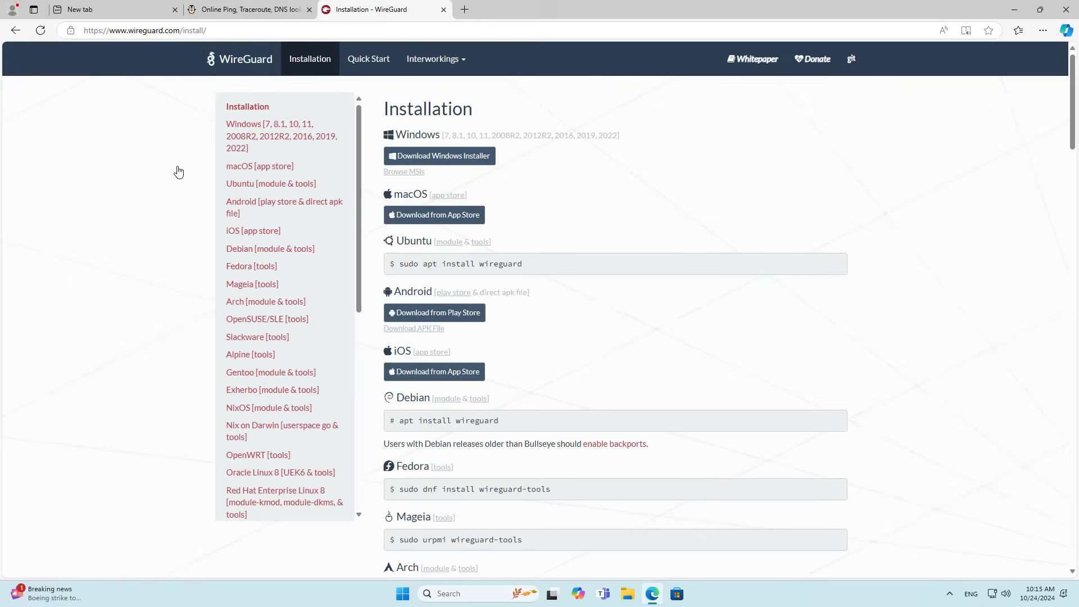
{"action": "left_click", "coordinate": [442, 159]}
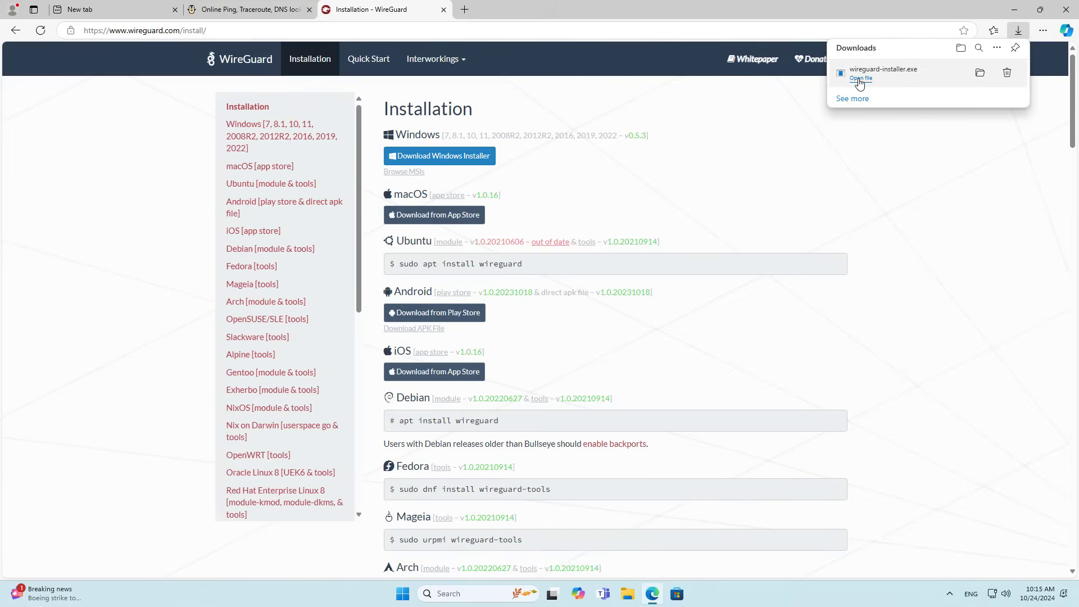
{"action": "left_click", "coordinate": [860, 78]}
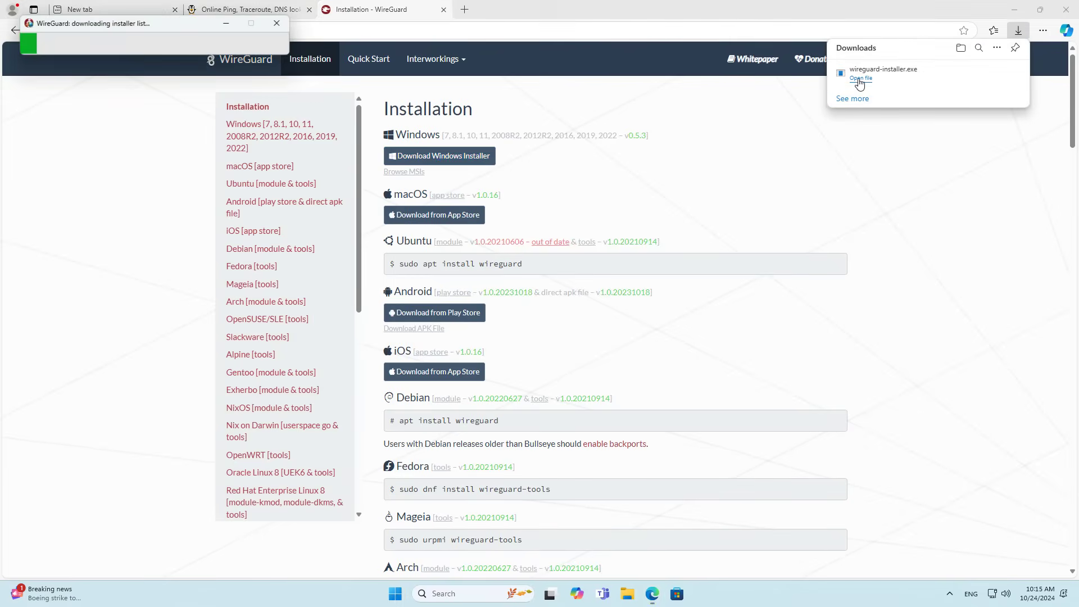
Close Edge and center the newly installed WireGuard window with its empty tunnel list.
{"action": "left_click", "coordinate": [1065, 14]}
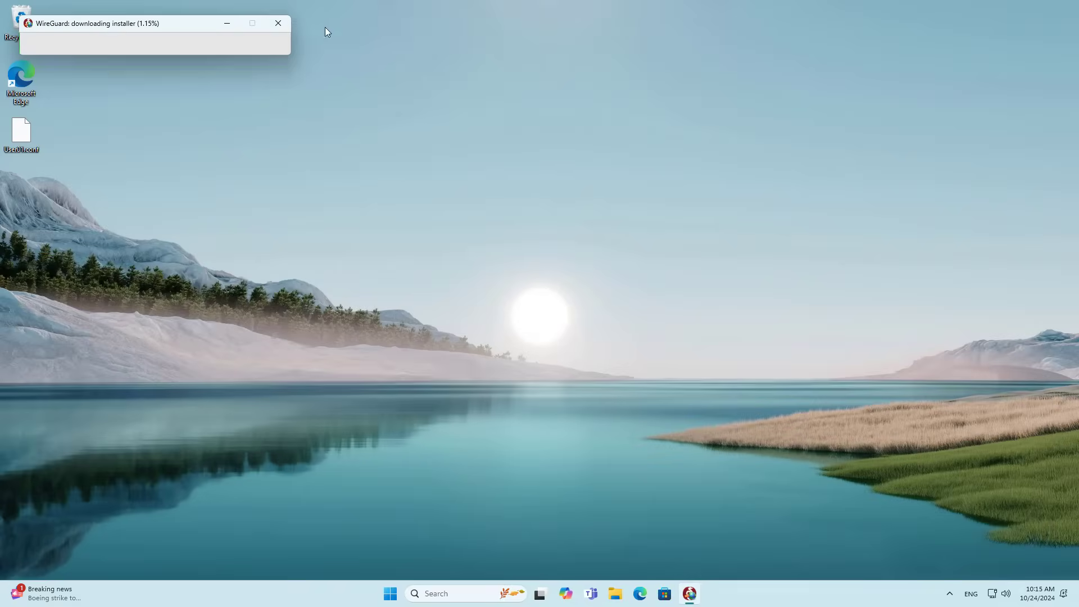
{"action": "left_click_drag", "start_coordinate": [150, 27], "coordinate": [278, 140]}
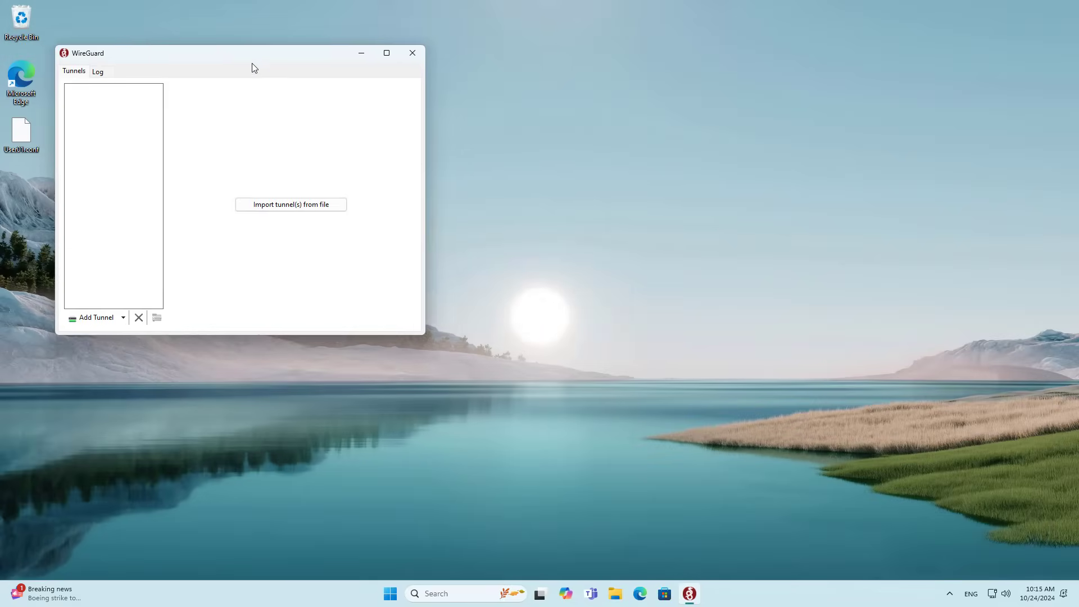
{"action": "left_click_drag", "start_coordinate": [251, 67], "coordinate": [436, 87]}
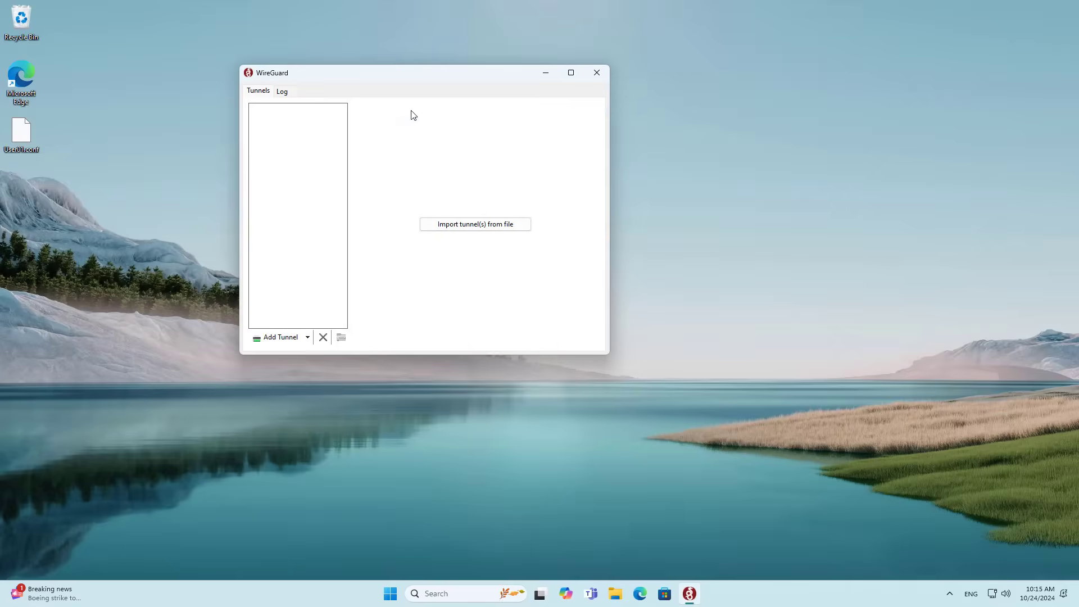
{"action": "left_click", "coordinate": [482, 225]}
{"action": "left_click", "coordinate": [390, 172]}
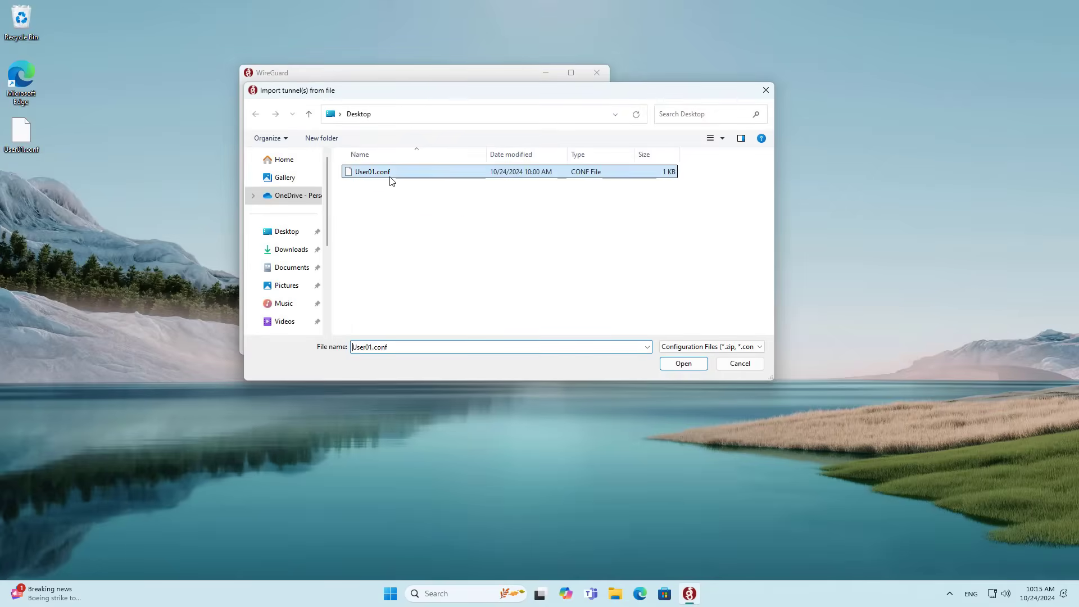
{"action": "left_click", "coordinate": [683, 364]}
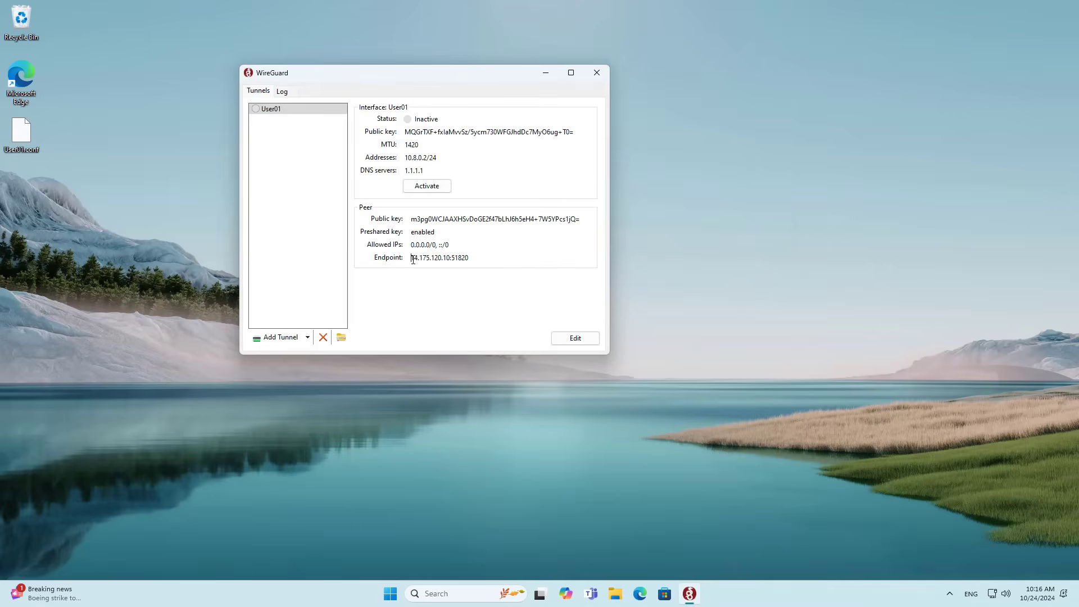
{"action": "left_click_drag", "start_coordinate": [413, 259], "coordinate": [507, 272]}
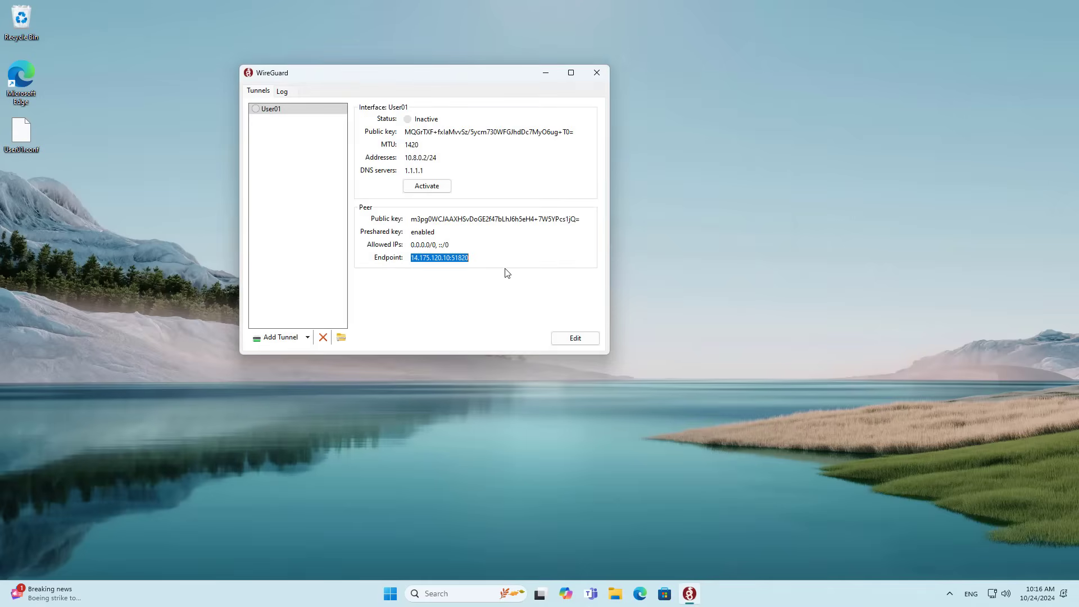
{"action": "left_click", "coordinate": [428, 186]}
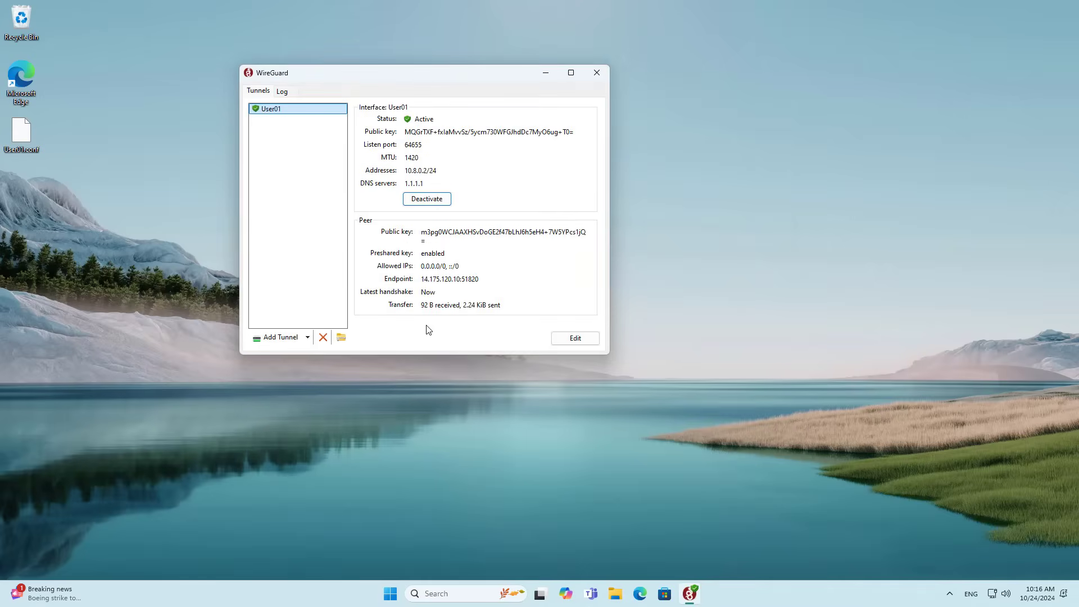
Check the User01 tunnel's rising transfer counters, then move the WireGuard window aside.
{"action": "left_click_drag", "start_coordinate": [421, 305], "coordinate": [531, 304]}
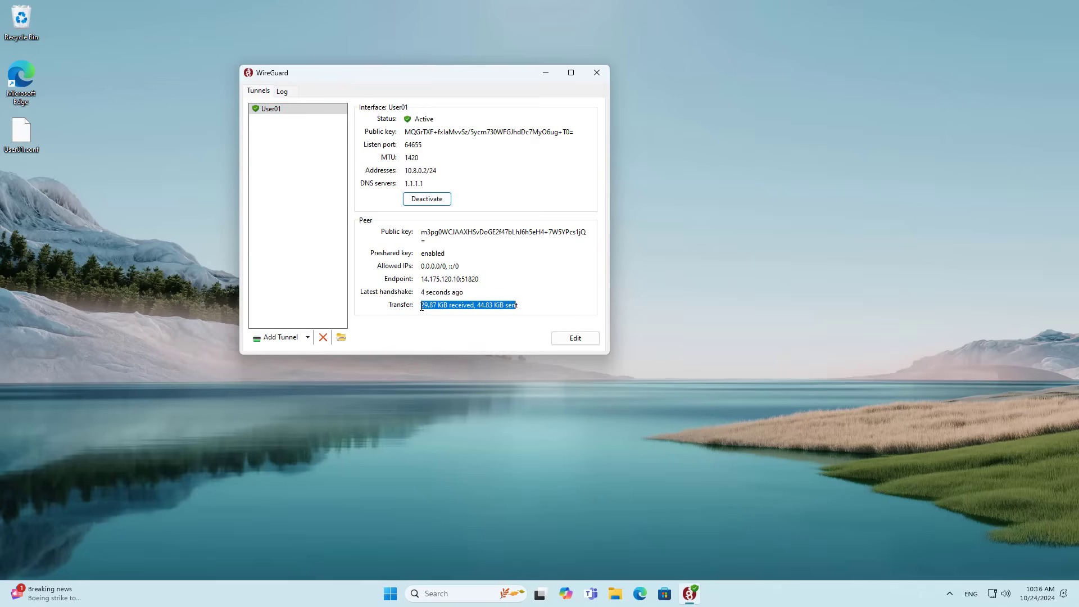
{"action": "left_click_drag", "start_coordinate": [422, 306], "coordinate": [534, 305]}
{"action": "left_click_drag", "start_coordinate": [475, 82], "coordinate": [921, 98]}
{"action": "left_click", "coordinate": [282, 234]}
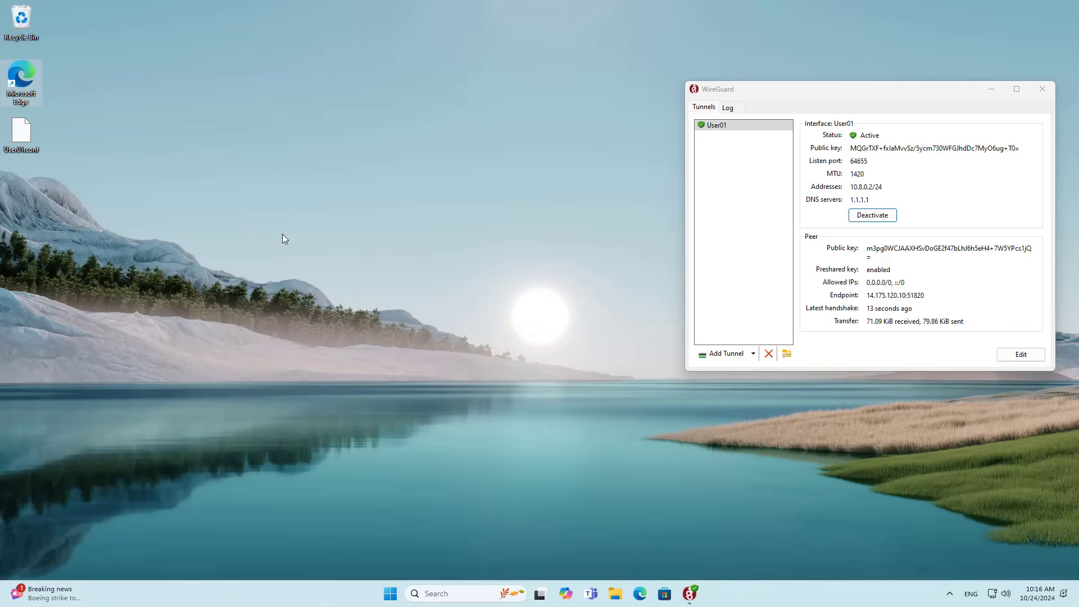
Open \\10.8.0.1 from the Run dialog and sign in with the share username and password.
{"action": "key", "text": "super+r"}
{"action": "left_click_drag", "start_coordinate": [112, 464], "coordinate": [233, 194]}
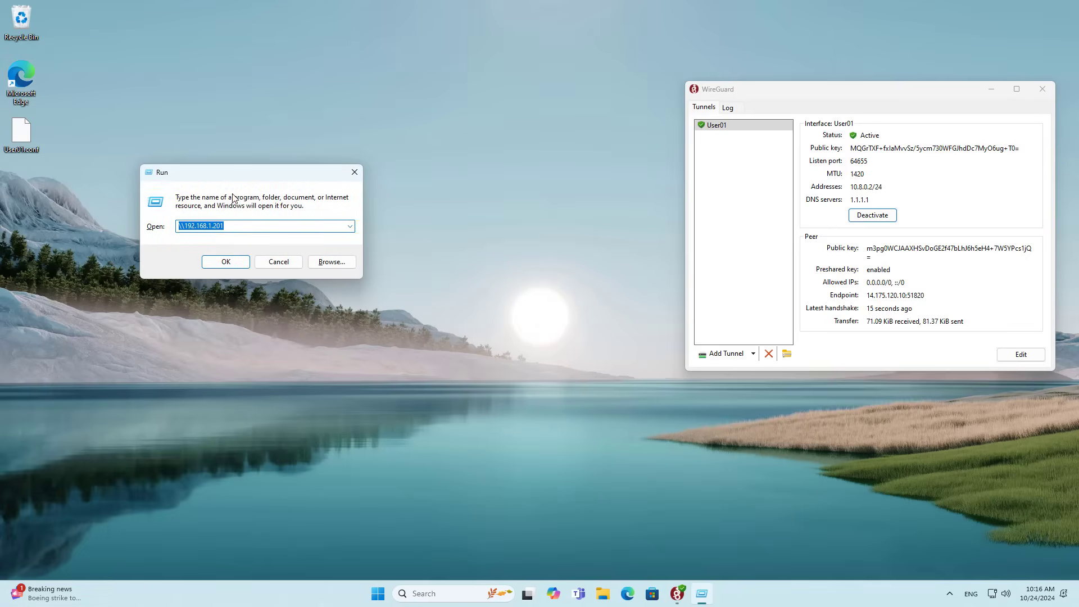
{"action": "type", "text": "\\"}
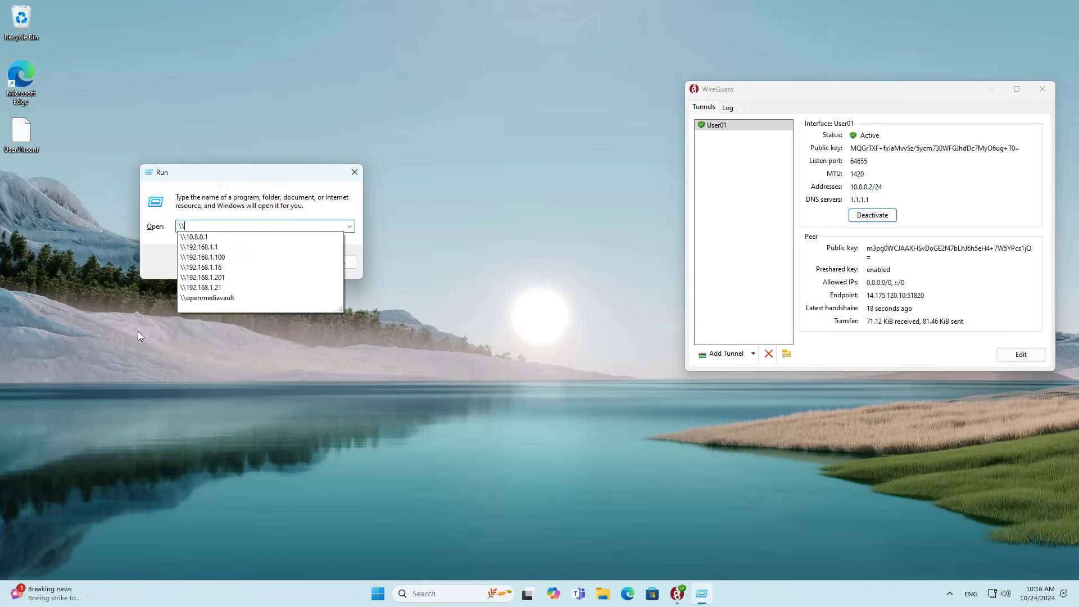
{"action": "type", "text": "10.8.0.1"}
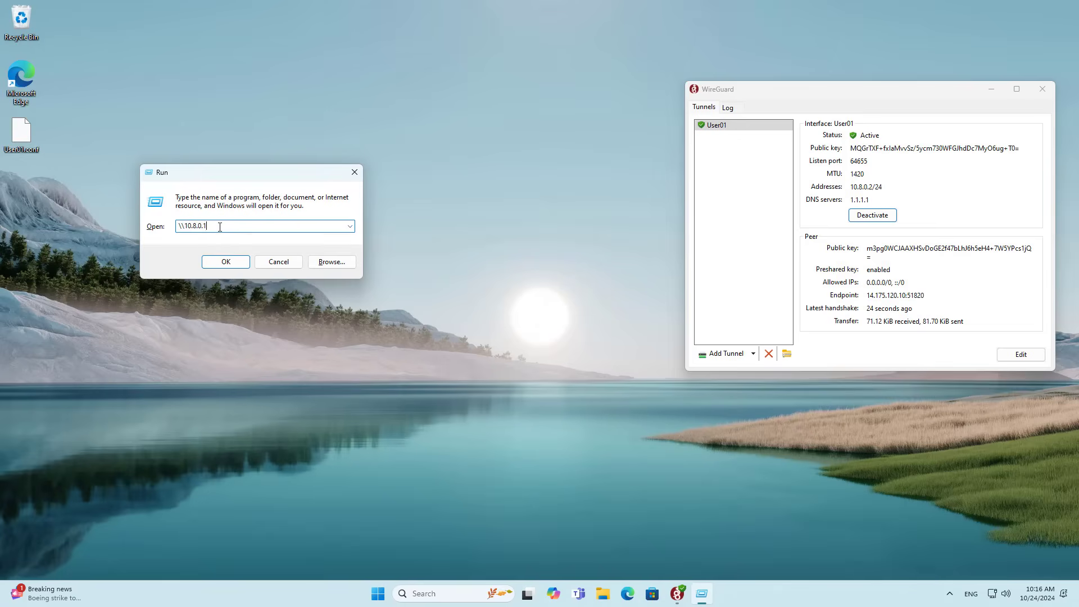
{"action": "left_click_drag", "start_coordinate": [209, 225], "coordinate": [158, 235]}
{"action": "left_click_drag", "start_coordinate": [851, 186], "coordinate": [882, 186]}
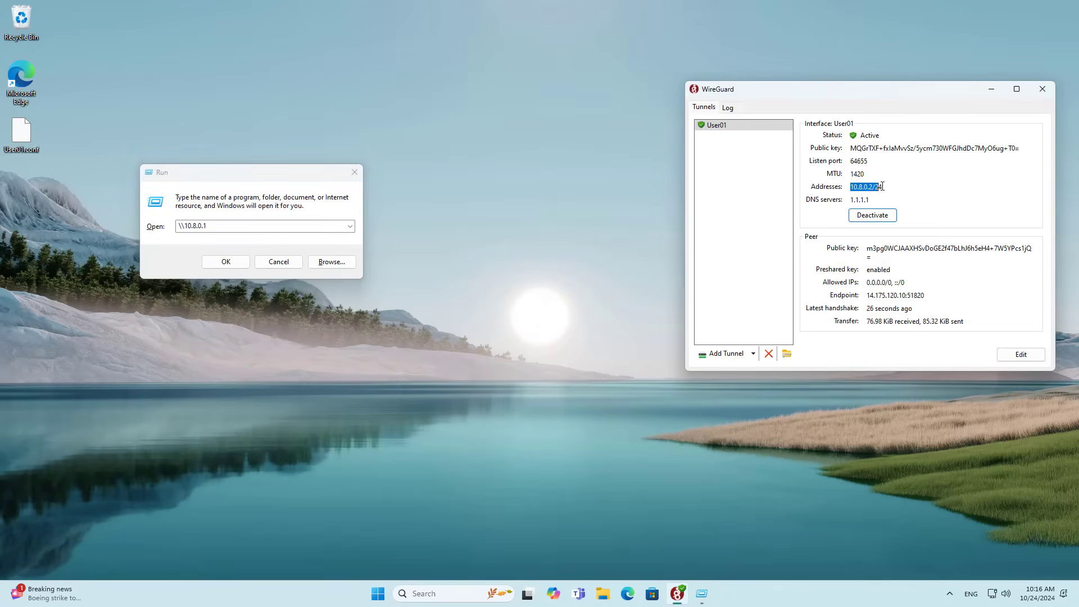
{"action": "left_click", "coordinate": [246, 225]}
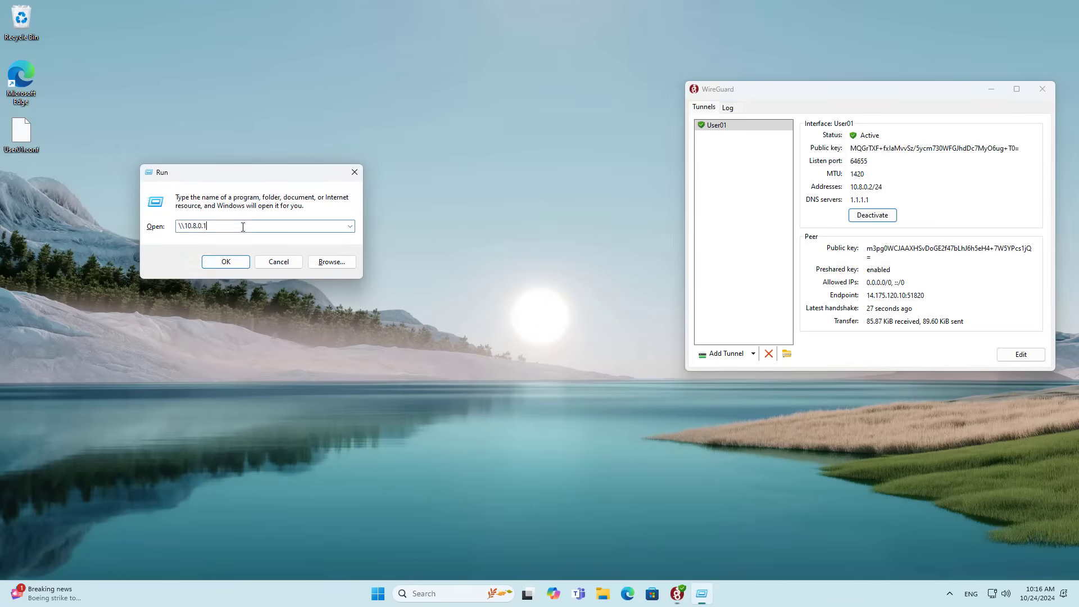
{"action": "left_click", "coordinate": [236, 261]}
{"action": "type", "text": "netvn"}
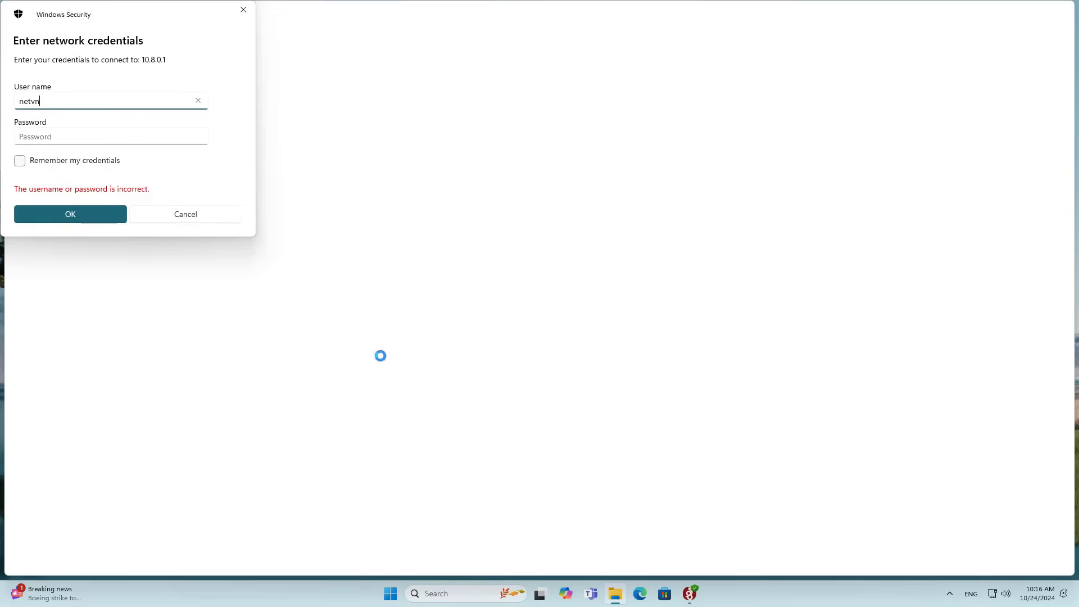
{"action": "left_click", "coordinate": [72, 136]}
{"action": "type", "text": "***"}
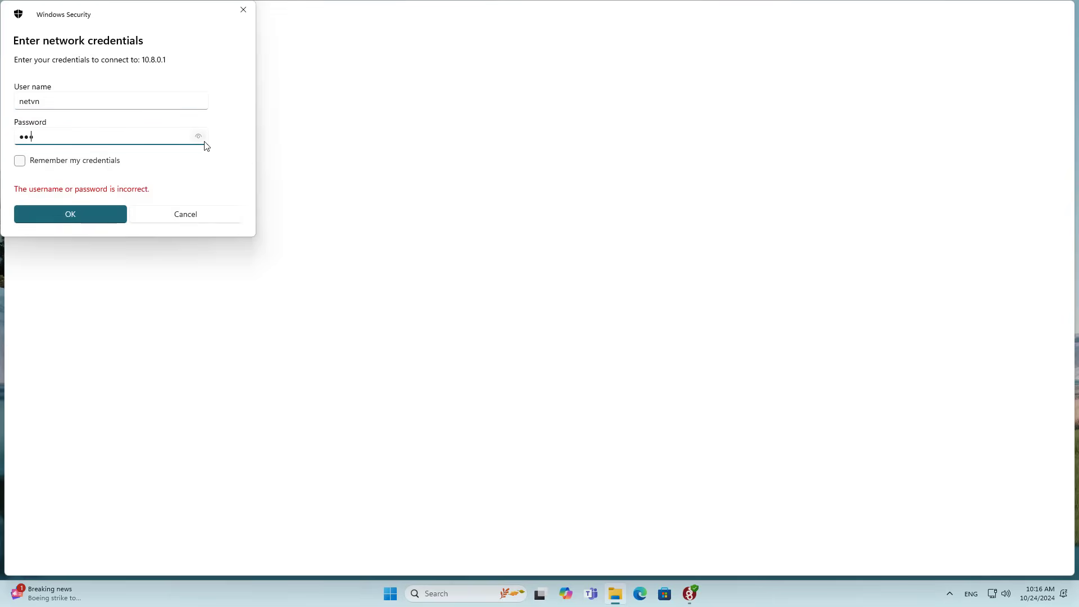
{"action": "left_click", "coordinate": [106, 217]}
Copy rufus-4.6 from the smb1 share onto the desktop, accepting the security warning.
{"action": "double_click", "coordinate": [144, 97]}
{"action": "left_click_drag", "start_coordinate": [118, 173], "coordinate": [212, 88]}
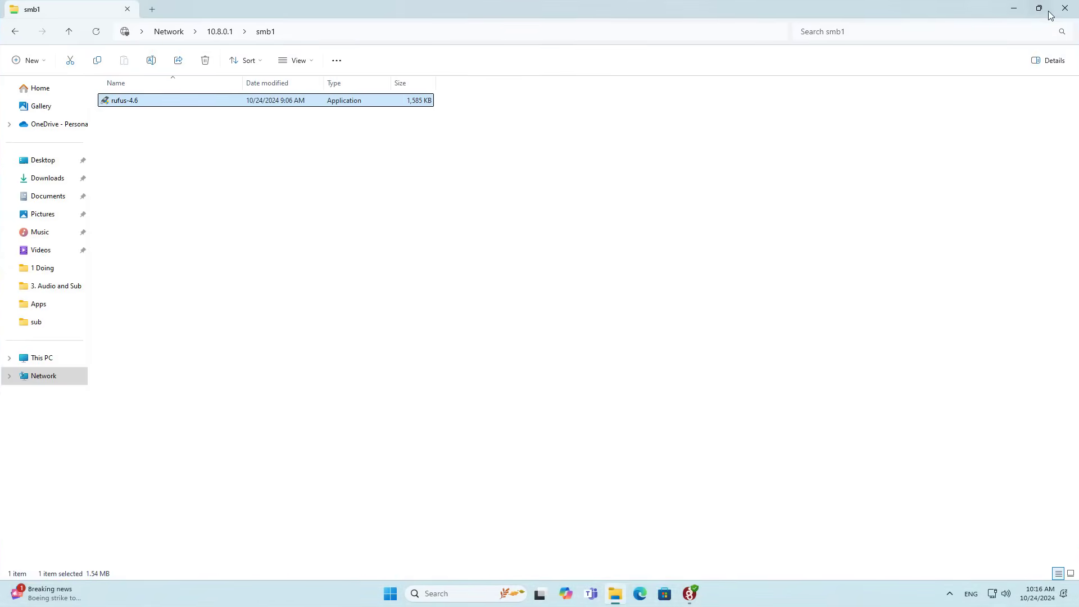
{"action": "left_click", "coordinate": [1035, 8]}
{"action": "left_click_drag", "start_coordinate": [326, 15], "coordinate": [742, 86]}
{"action": "left_click_drag", "start_coordinate": [539, 174], "coordinate": [209, 201]}
{"action": "left_click", "coordinate": [563, 301]}
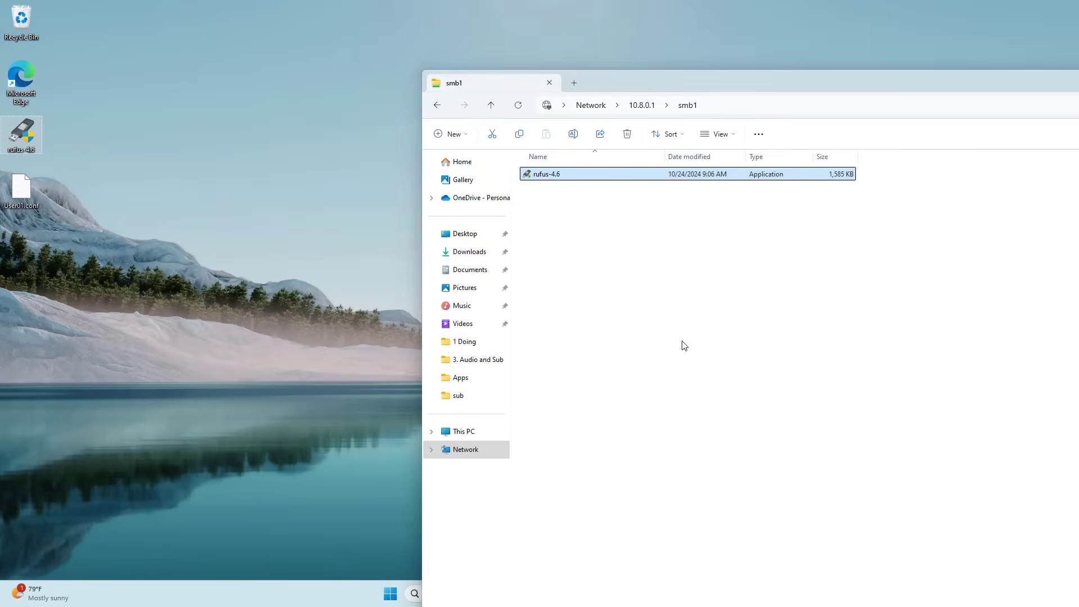
{"action": "left_click", "coordinate": [549, 82]}
{"action": "left_click_drag", "start_coordinate": [828, 92], "coordinate": [713, 89]}
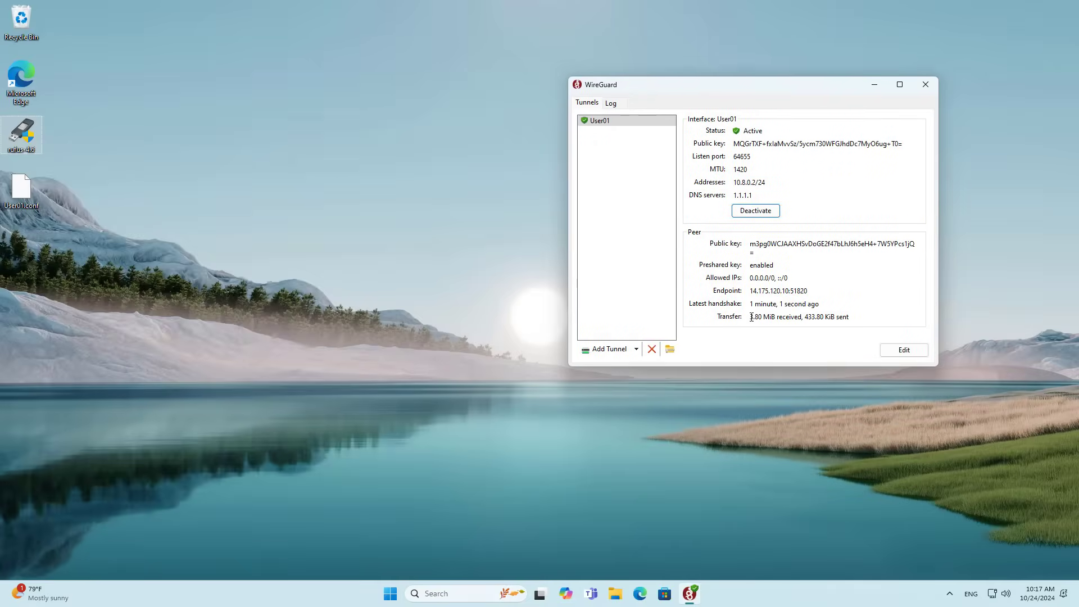
Open \\192.168.1.16 from the Run dialog and sign in with the share username and password.
{"action": "left_click_drag", "start_coordinate": [851, 317], "coordinate": [534, 286]}
{"action": "left_click", "coordinate": [396, 257]}
{"action": "key", "text": "super+r"}
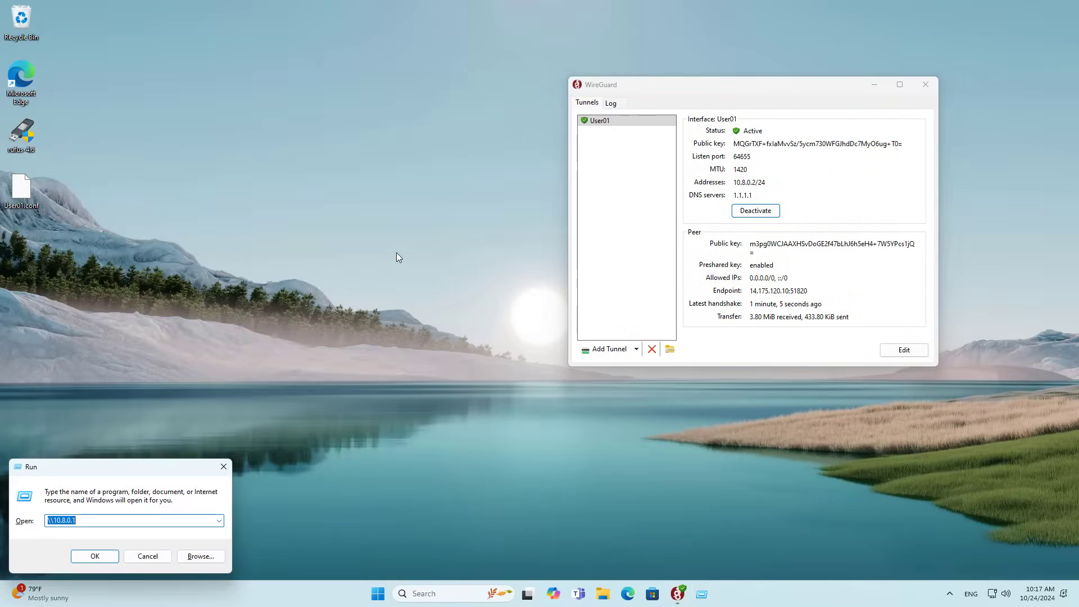
{"action": "left_click_drag", "start_coordinate": [153, 470], "coordinate": [315, 131]}
{"action": "left_click", "coordinate": [264, 186]}
{"action": "key", "text": "BackSpace"}
{"action": "key", "text": "BackSpace"}
{"action": "key", "text": "BackSpace"}
{"action": "key", "text": "BackSpace"}
{"action": "key", "text": "BackSpace"}
{"action": "key", "text": "BackSpace"}
{"action": "key", "text": "BackSpace"}
{"action": "key", "text": "BackSpace"}
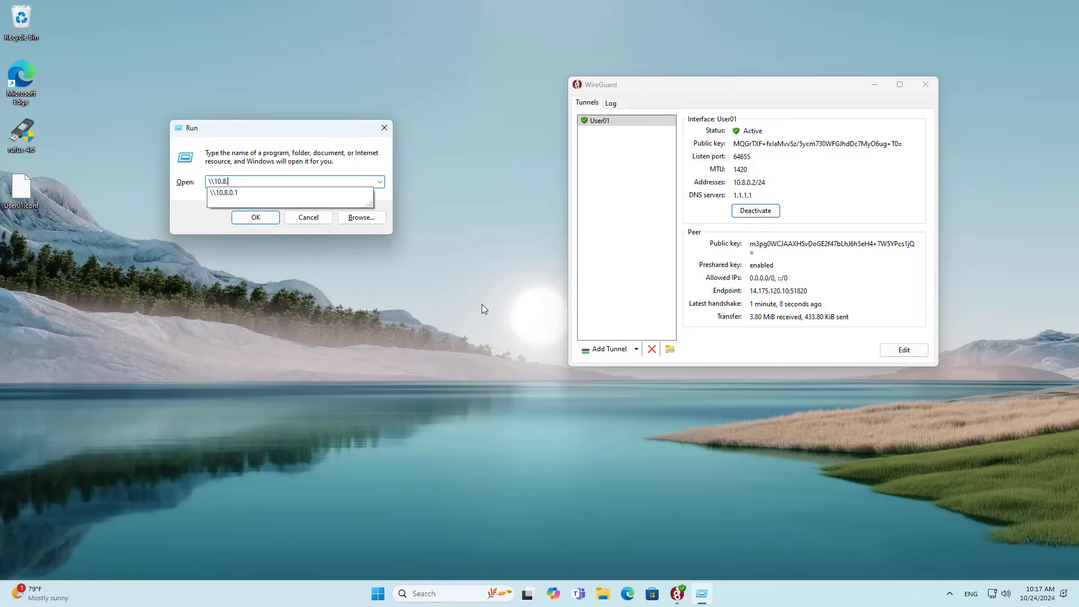
{"action": "type", "text": "192.168"}
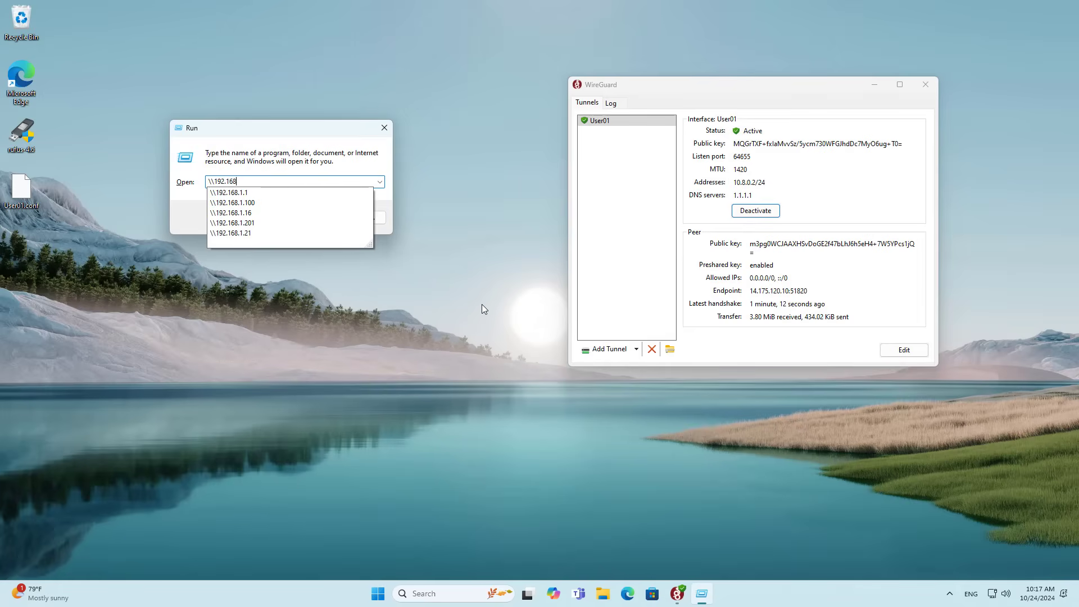
{"action": "type", "text": ".1.16"}
{"action": "left_click_drag", "start_coordinate": [275, 182], "coordinate": [208, 182]}
{"action": "left_click", "coordinate": [256, 217]}
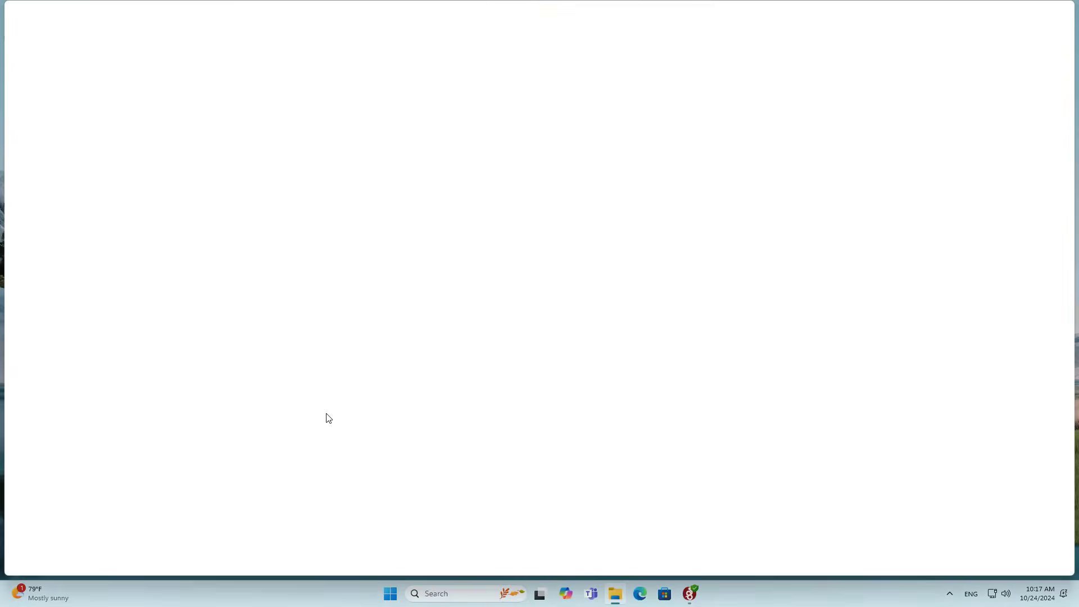
{"action": "type", "text": "netvn"}
{"action": "key", "text": "Tab"}
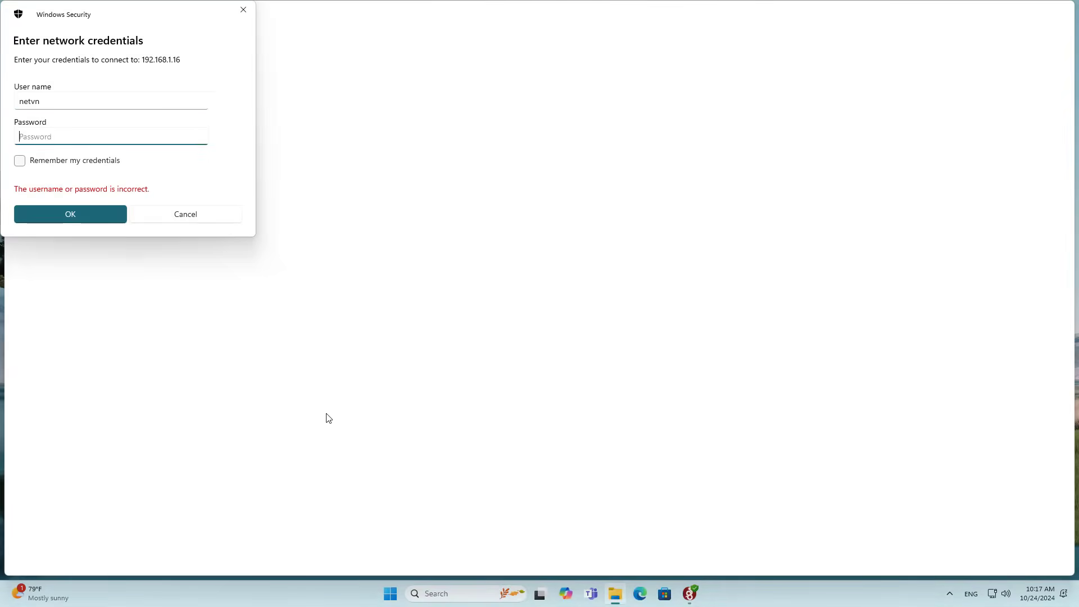
{"action": "type", "text": "***"}
{"action": "left_click", "coordinate": [106, 212]}
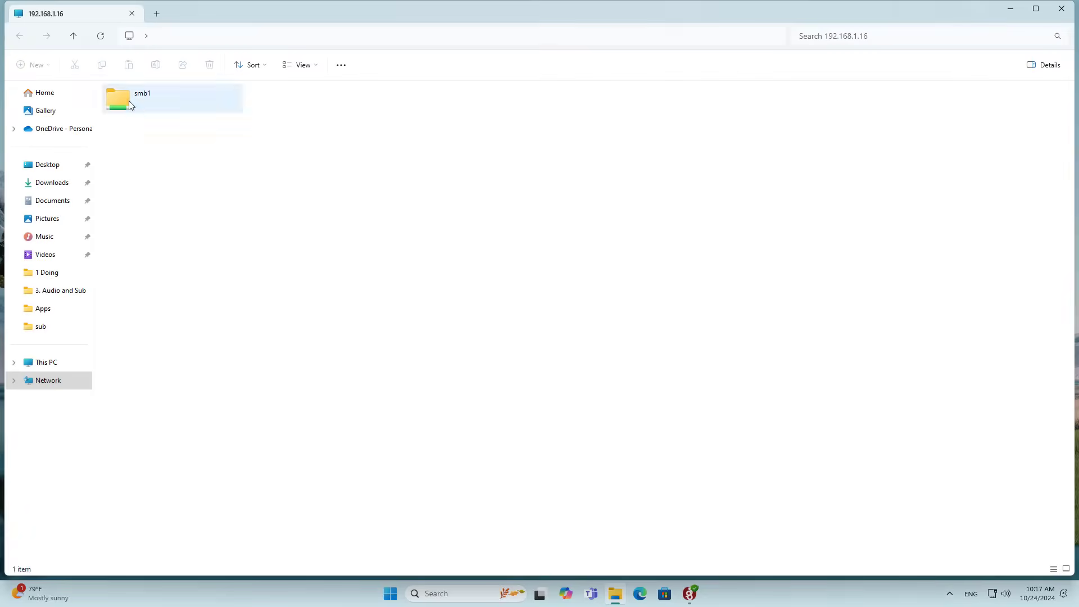
Copy User01.conf from the desktop into the smb1 share and close Explorer.
{"action": "double_click", "coordinate": [129, 99]}
{"action": "left_click_drag", "start_coordinate": [169, 12], "coordinate": [446, 83]}
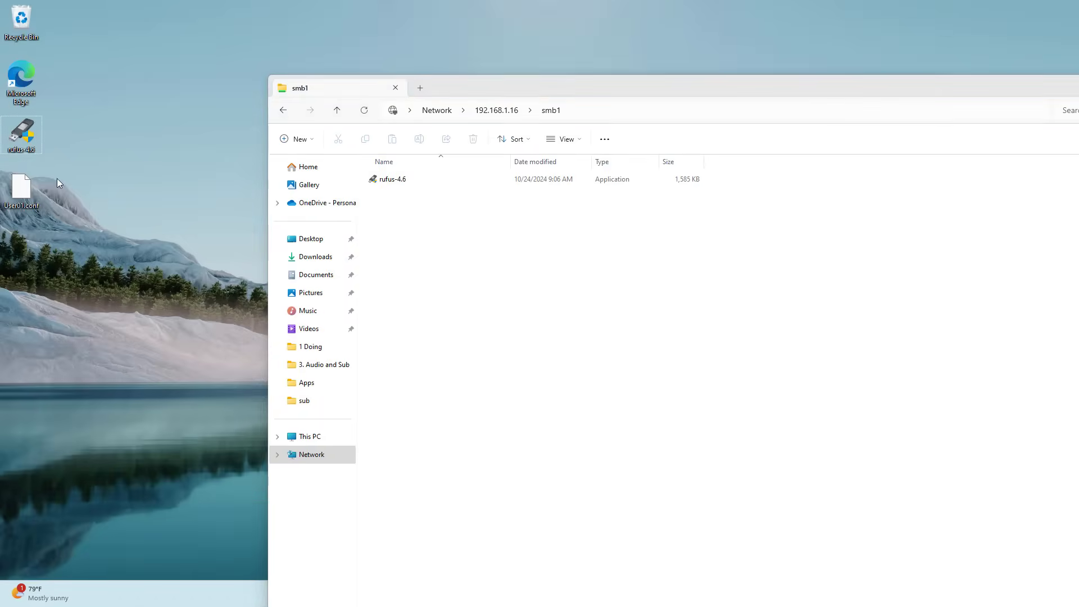
{"action": "left_click_drag", "start_coordinate": [21, 188], "coordinate": [408, 513]}
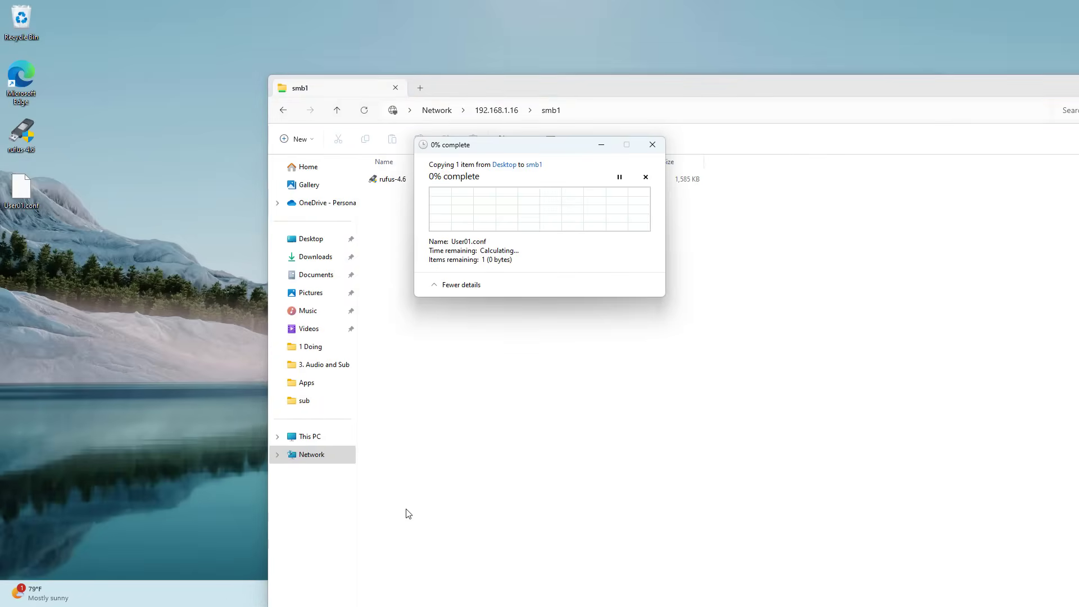
{"action": "left_click", "coordinate": [395, 88]}
{"action": "left_click_drag", "start_coordinate": [750, 318], "coordinate": [854, 310]}
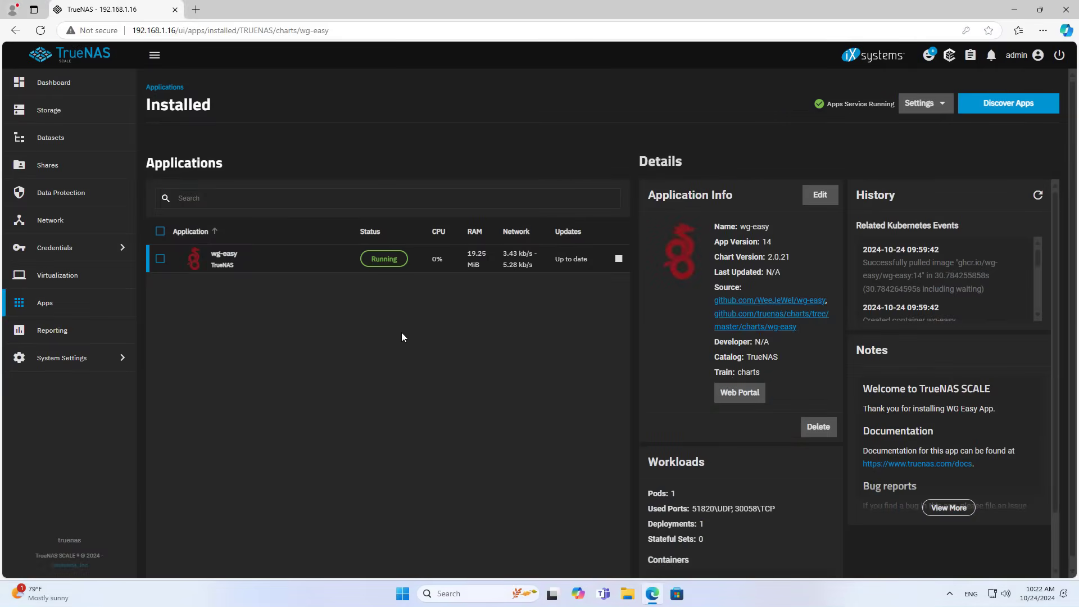
In a new tab, search Google for duckdns and open the Duck DNS website.
{"action": "left_click", "coordinate": [196, 9]}
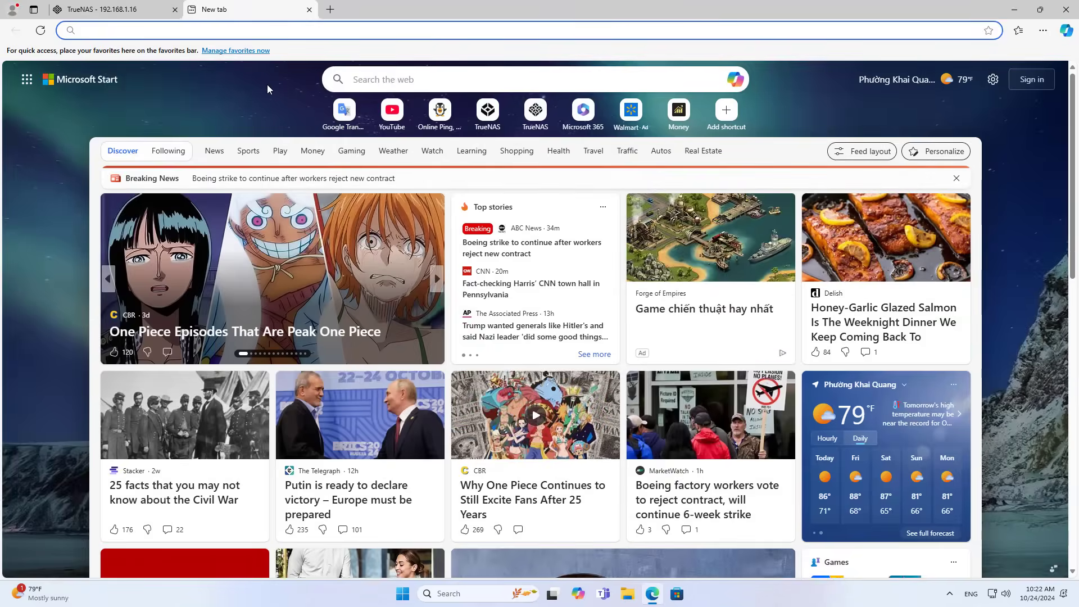
{"action": "type", "text": "google.com"}
{"action": "key", "text": "Return"}
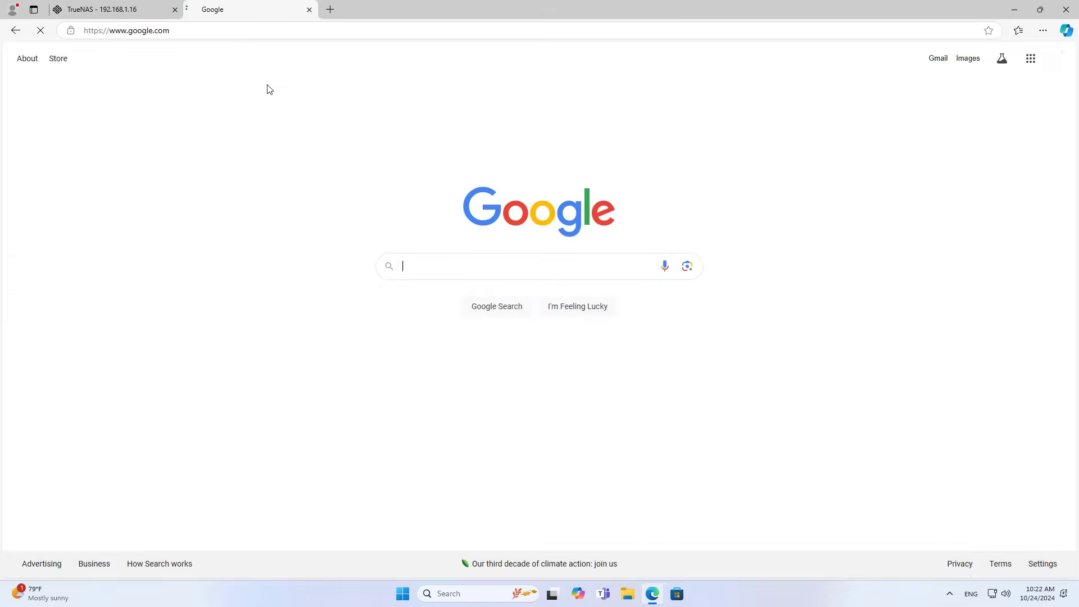
{"action": "type", "text": "duckdns"}
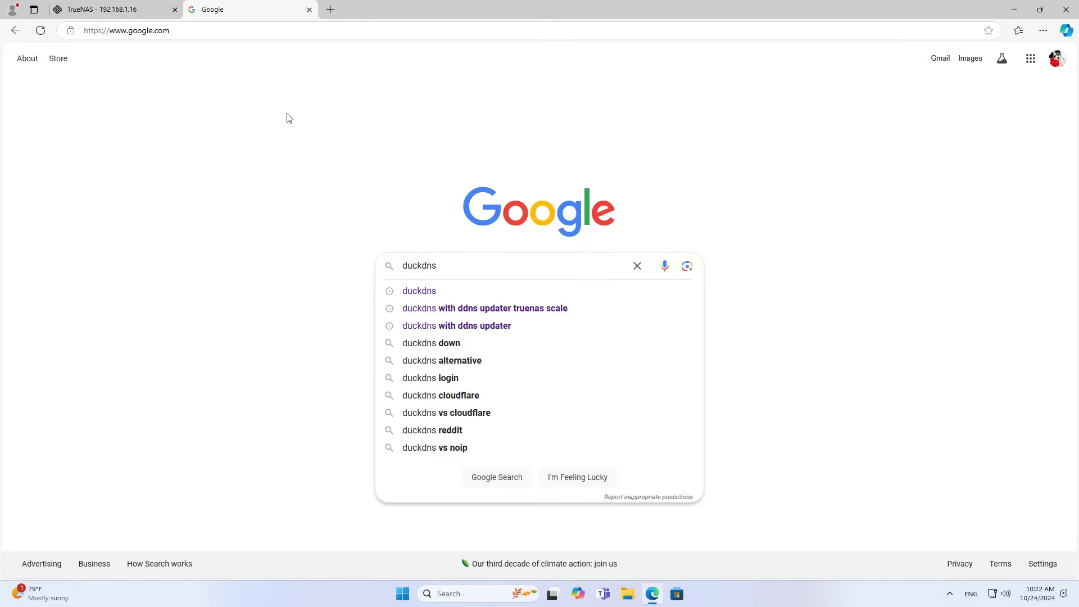
{"action": "key", "text": "Return"}
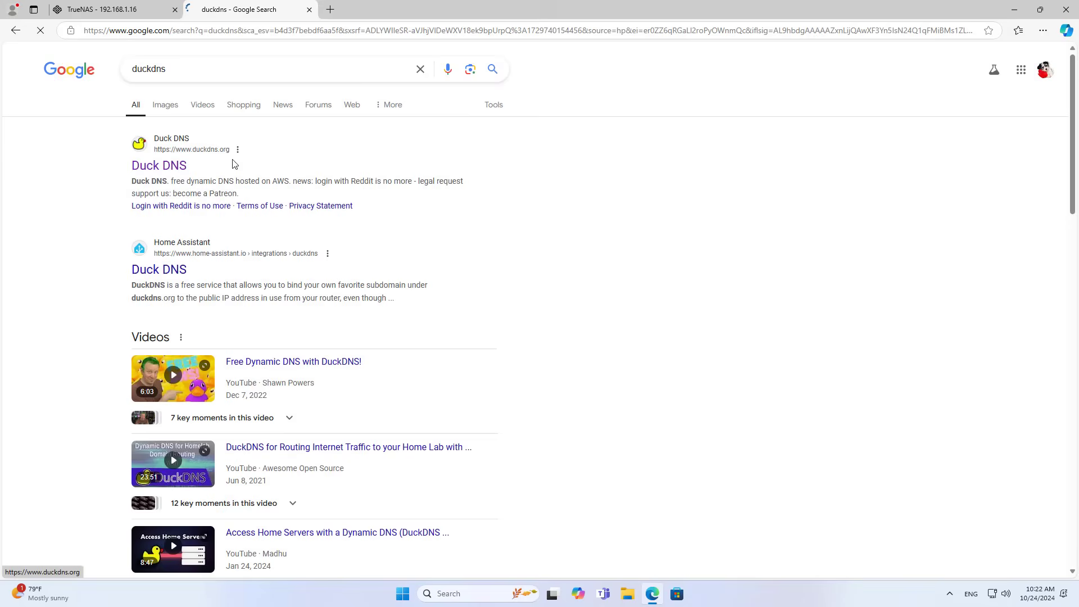
{"action": "left_click", "coordinate": [170, 168]}
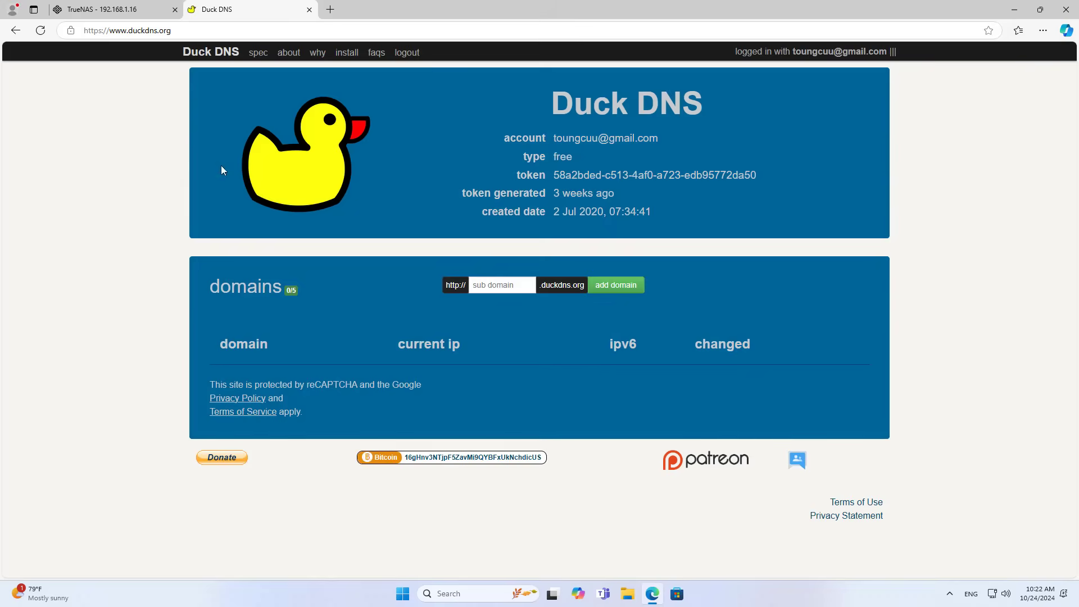
Add the subdomain netvn2410 and copy its domain name.
{"action": "left_click", "coordinate": [494, 283]}
{"action": "type", "text": "netvn"}
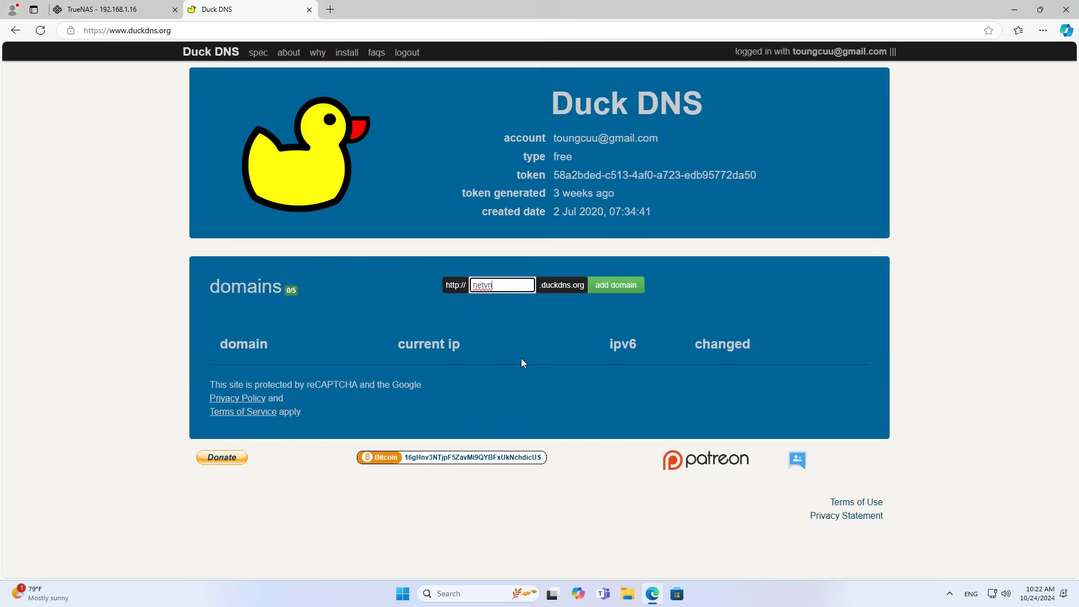
{"action": "type", "text": "2410"}
{"action": "left_click", "coordinate": [605, 302]}
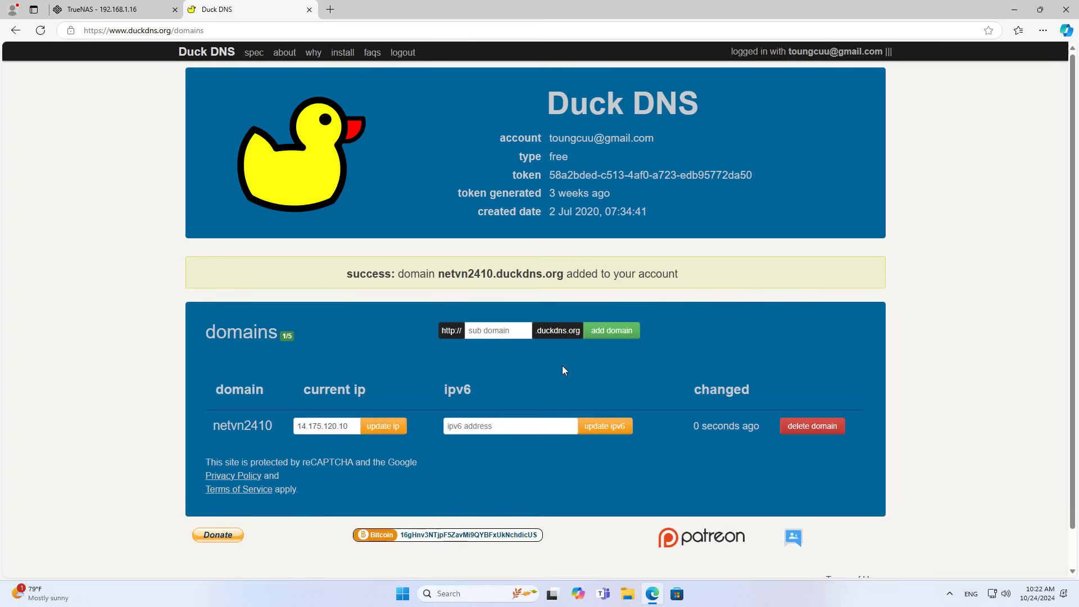
{"action": "left_click_drag", "start_coordinate": [214, 427], "coordinate": [273, 425]}
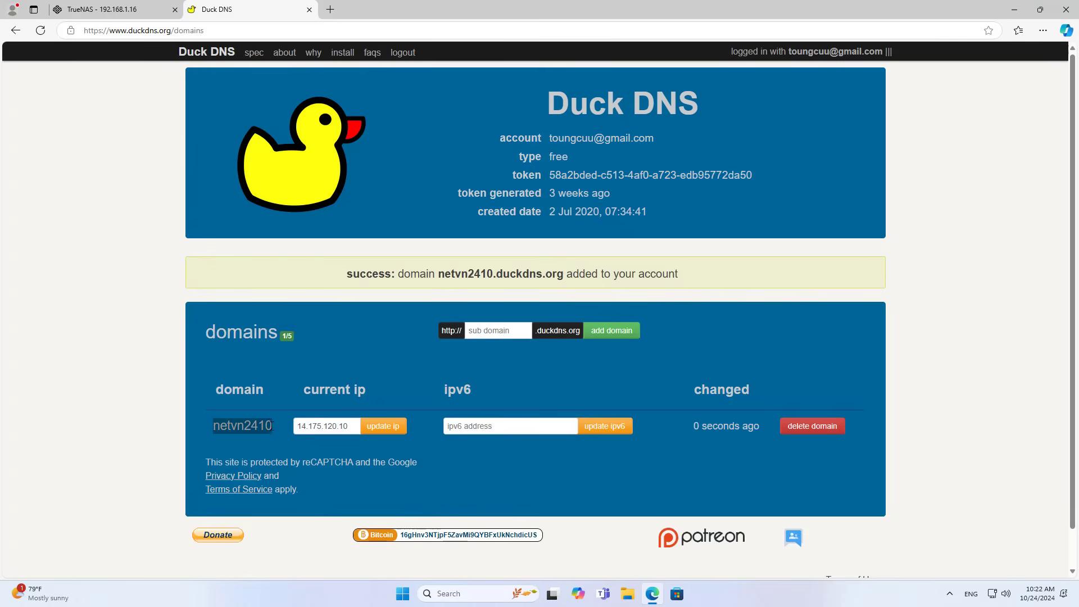
{"action": "right_click", "coordinate": [272, 426]}
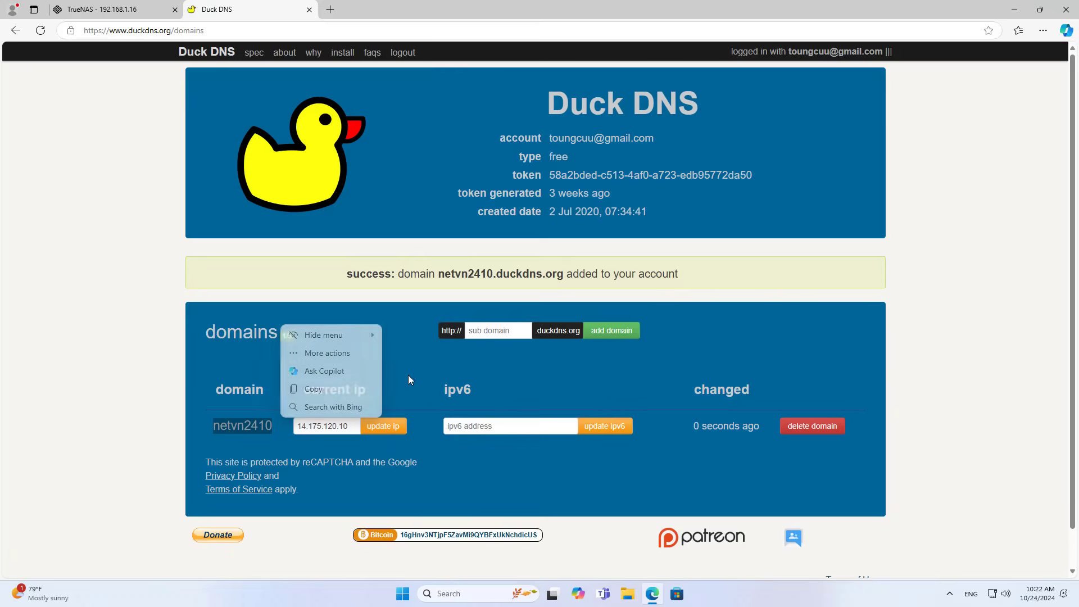
{"action": "left_click", "coordinate": [408, 376]}
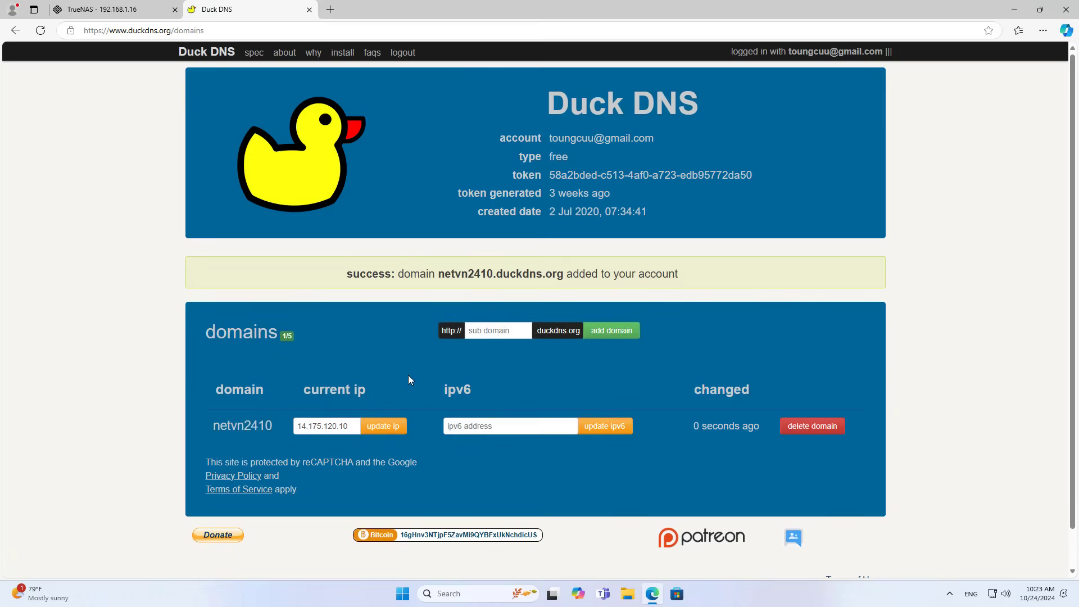
Search the TrueNAS app catalogue for 'ddns' and open the DDNS Updater app.
{"action": "left_click", "coordinate": [134, 14]}
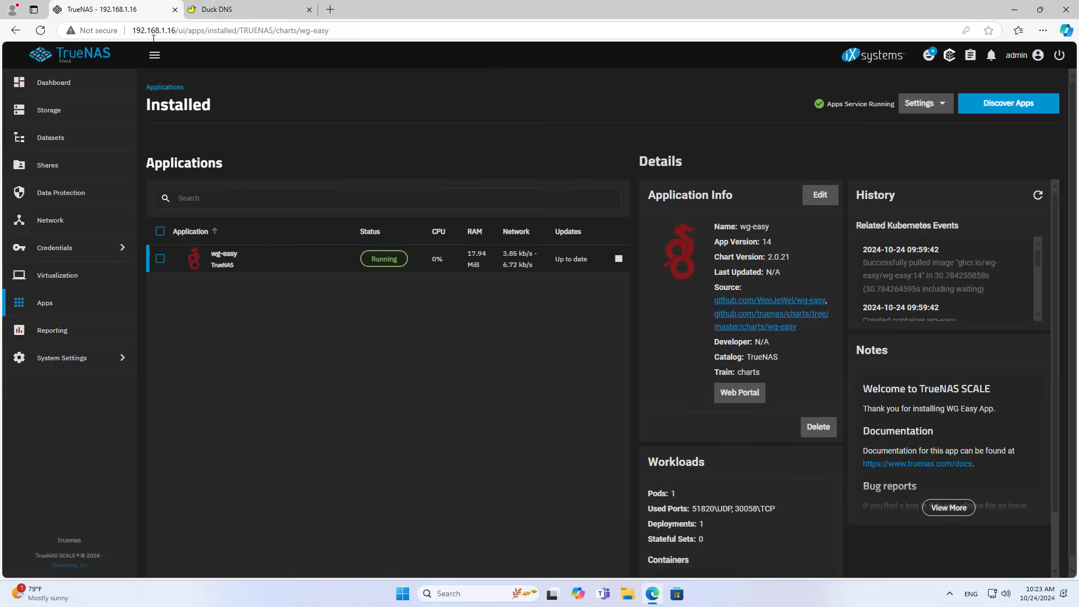
{"action": "left_click", "coordinate": [1006, 110]}
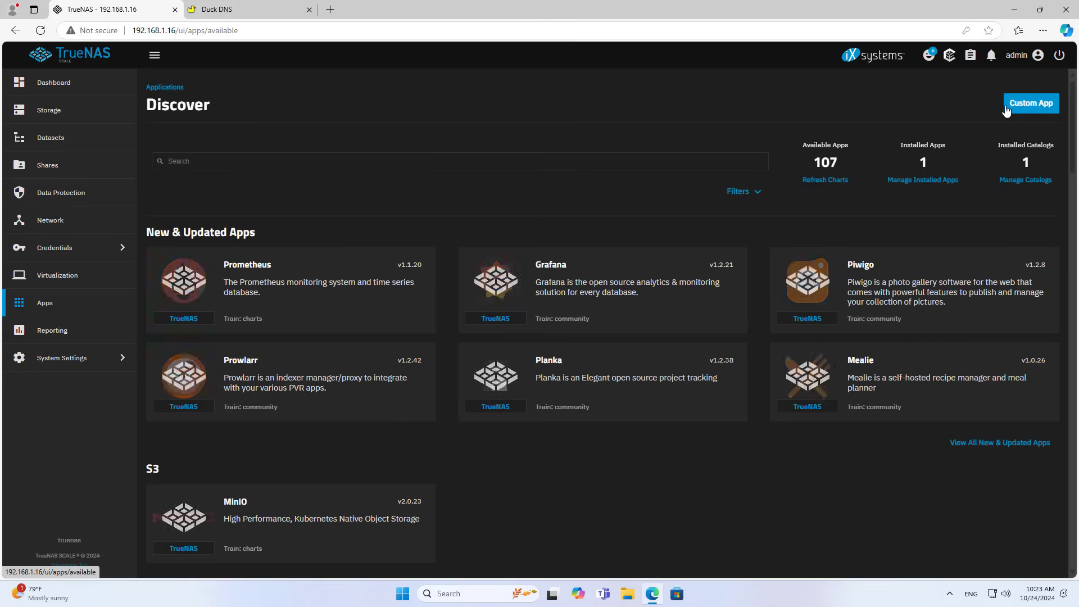
{"action": "left_click", "coordinate": [315, 163]}
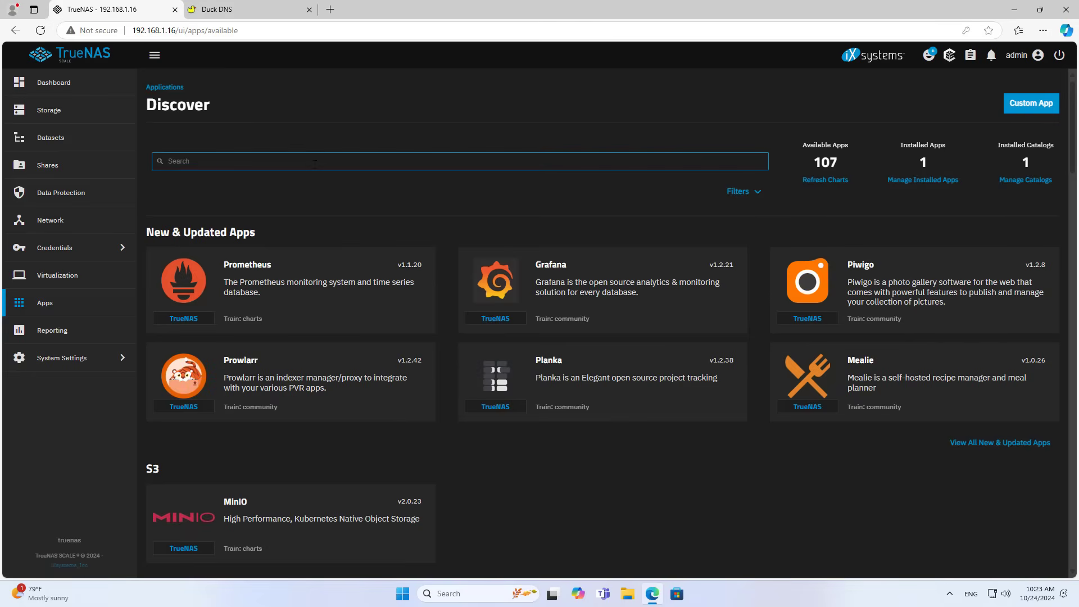
{"action": "type", "text": "ddns"}
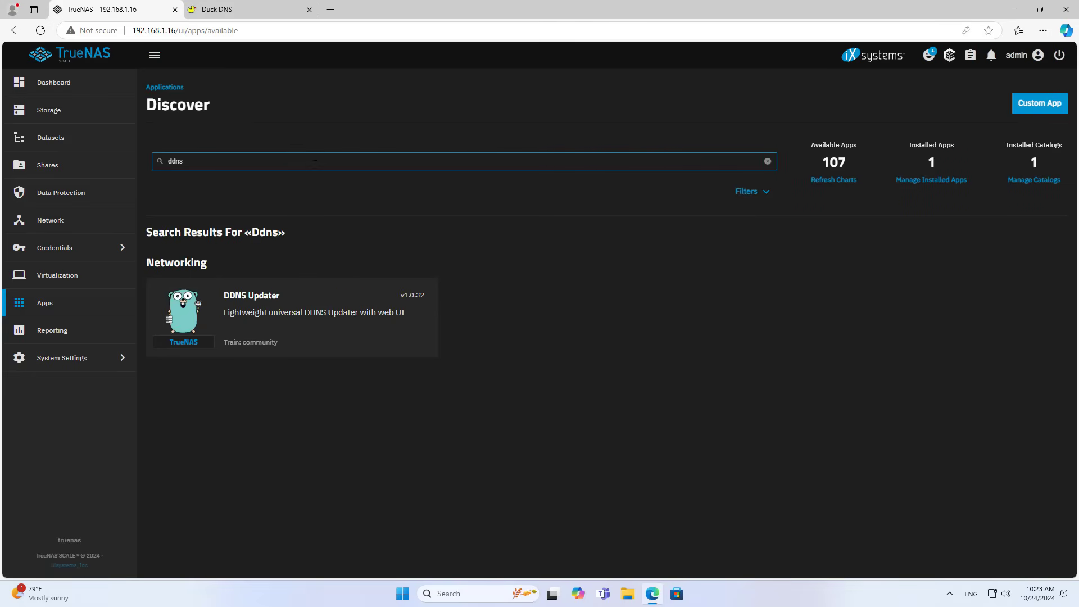
{"action": "left_click", "coordinate": [254, 311]}
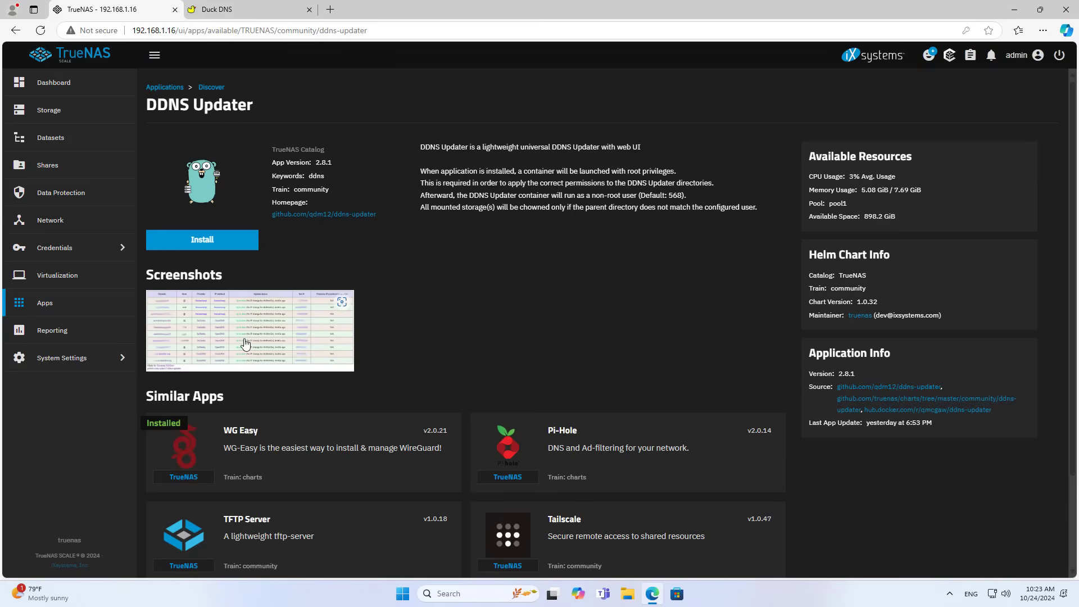
Start the DDNS Updater install, keeping the default name ddns-updater and timezone.
{"action": "left_click", "coordinate": [207, 243]}
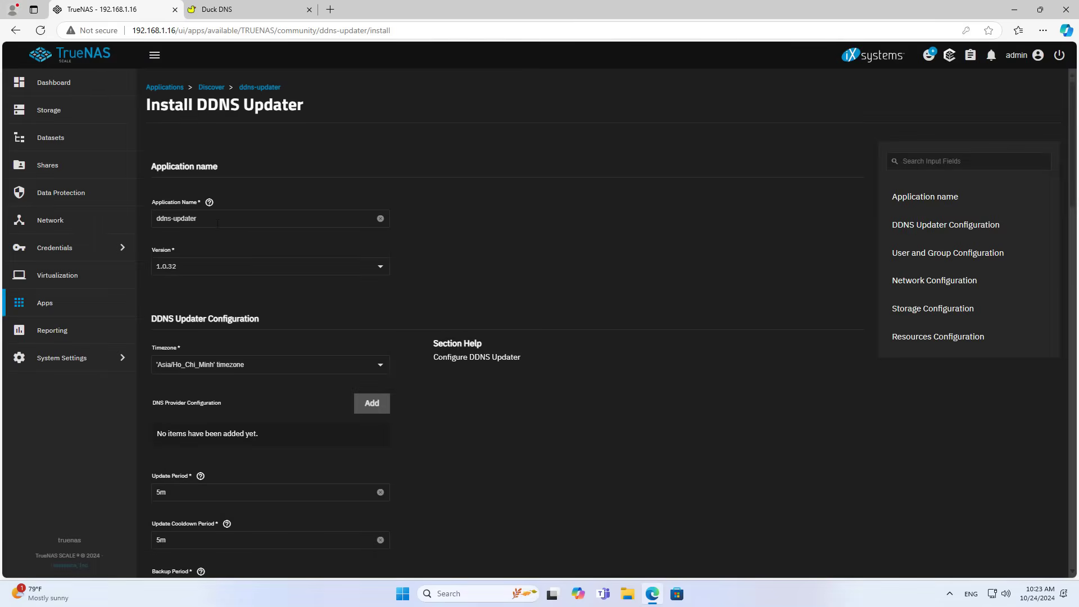
{"action": "left_click", "coordinate": [219, 221]}
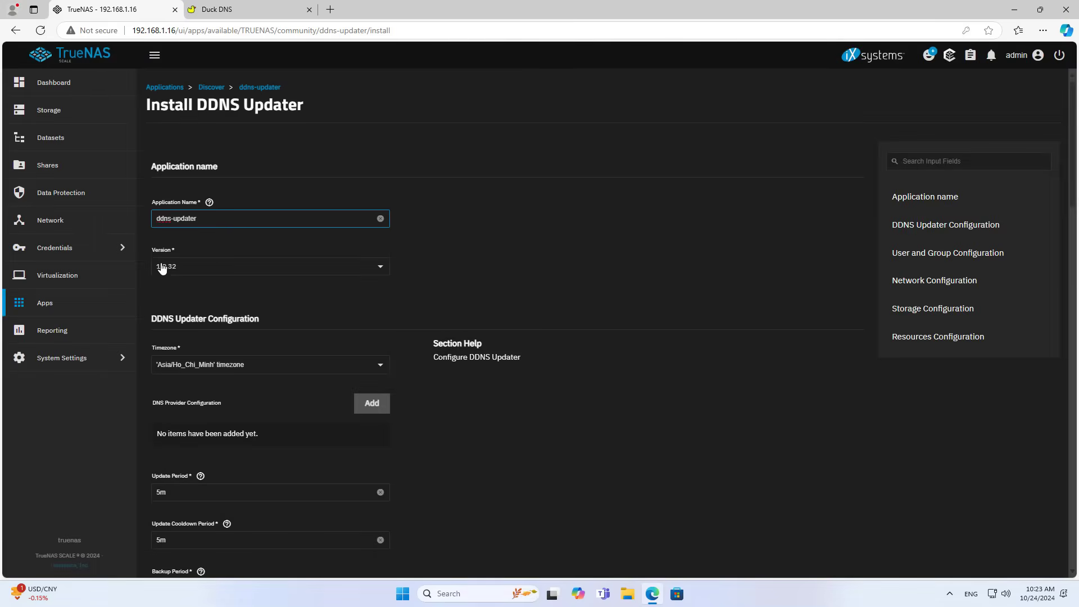
{"action": "left_click", "coordinate": [246, 366]}
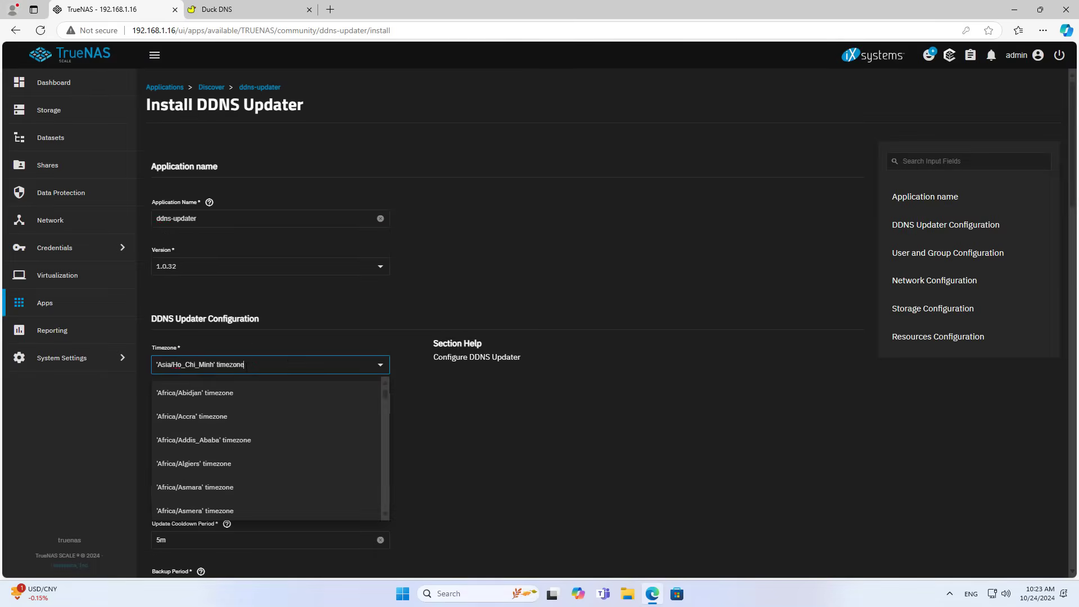
{"action": "left_click", "coordinate": [432, 406]}
{"action": "scroll", "coordinate": [470, 415], "scroll_direction": "down", "scroll_amount": 4}
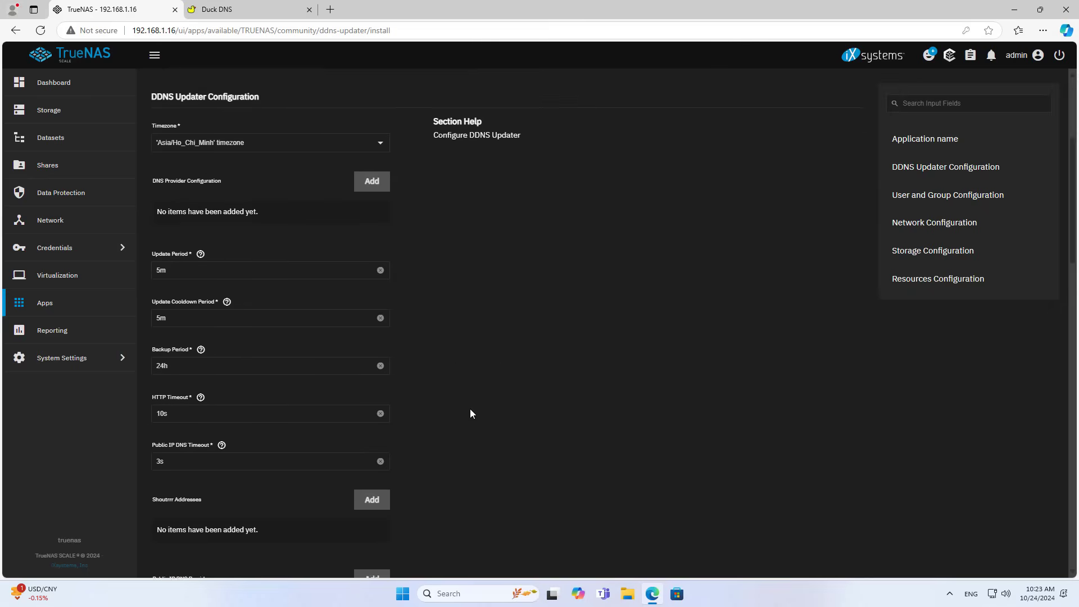
{"action": "scroll", "coordinate": [471, 412], "scroll_direction": "up", "scroll_amount": 2}
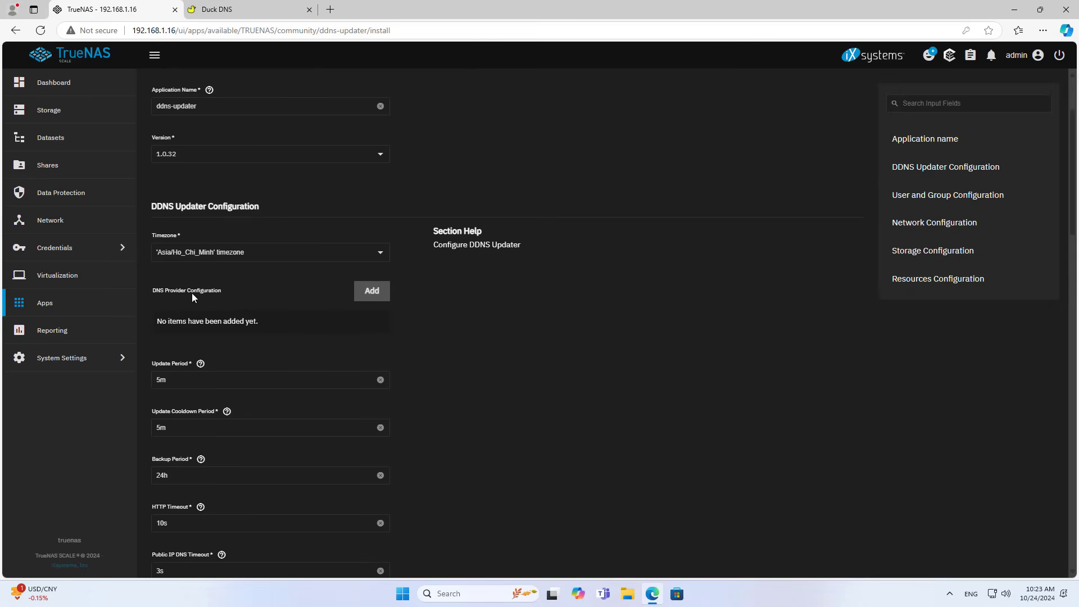
Add a DNS provider entry with Duck DNS as its provider.
{"action": "left_click", "coordinate": [374, 298]}
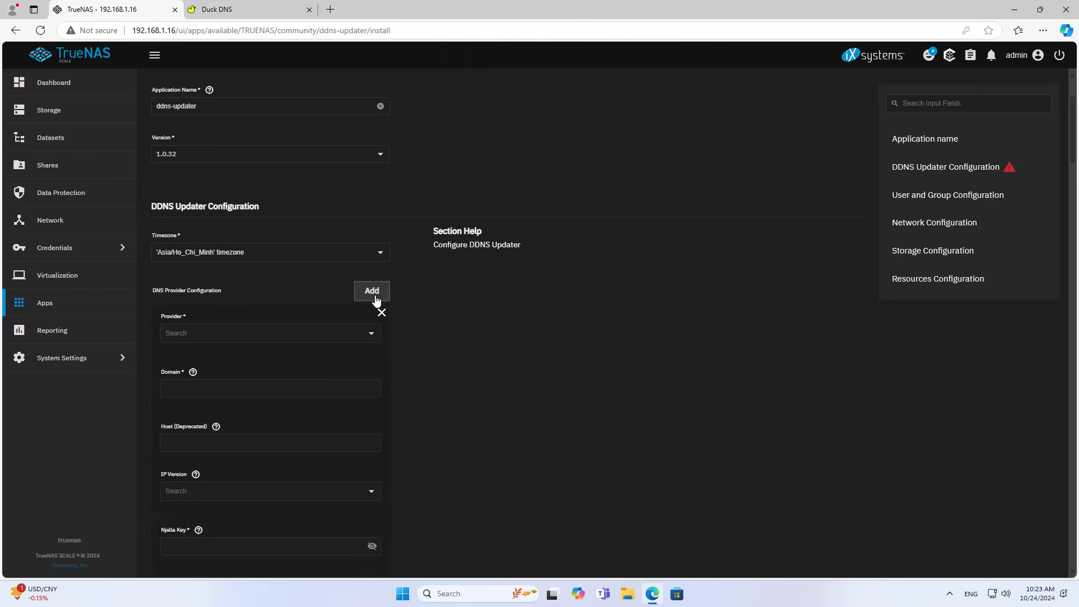
{"action": "left_click", "coordinate": [372, 337]}
{"action": "type", "text": "dd"}
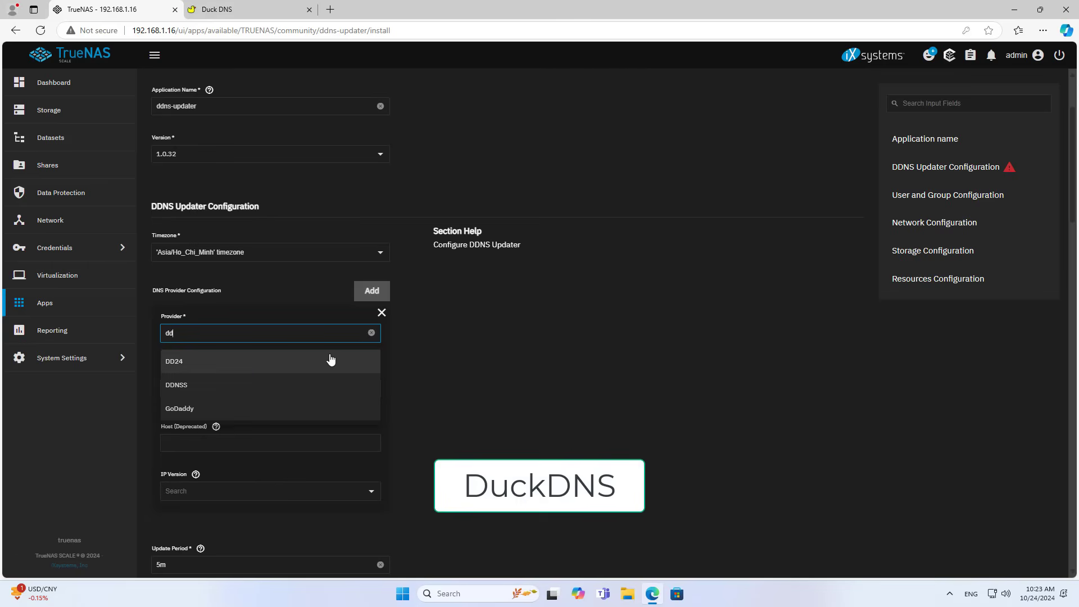
{"action": "key", "text": "BackSpace"}
{"action": "type", "text": "uc"}
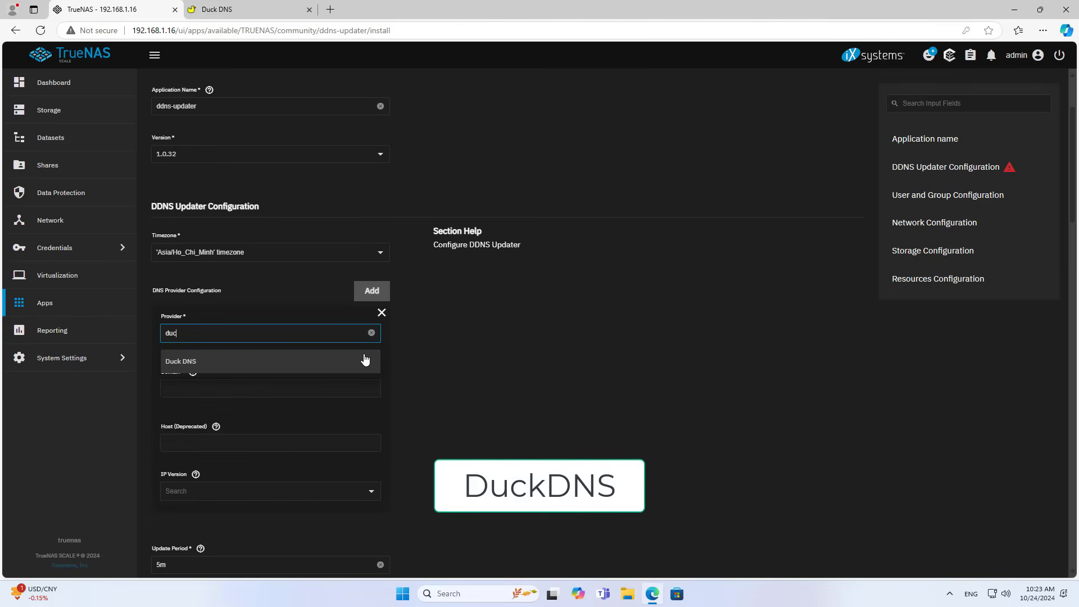
{"action": "left_click", "coordinate": [188, 362]}
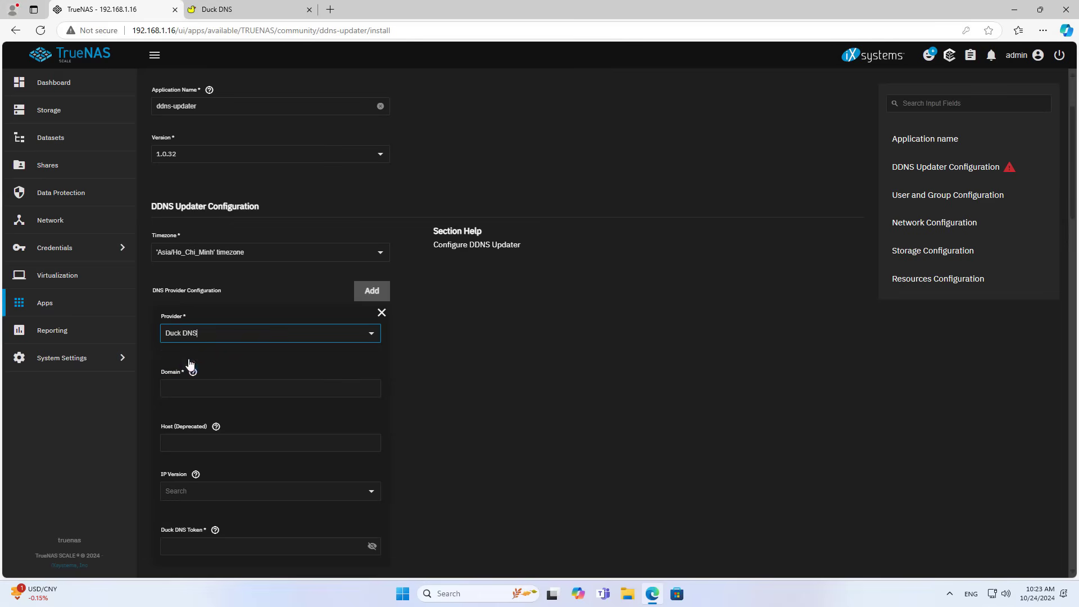
Paste netvn2410 from the Duck DNS page into Domain and set IP Version to IPv4.
{"action": "left_click", "coordinate": [191, 391]}
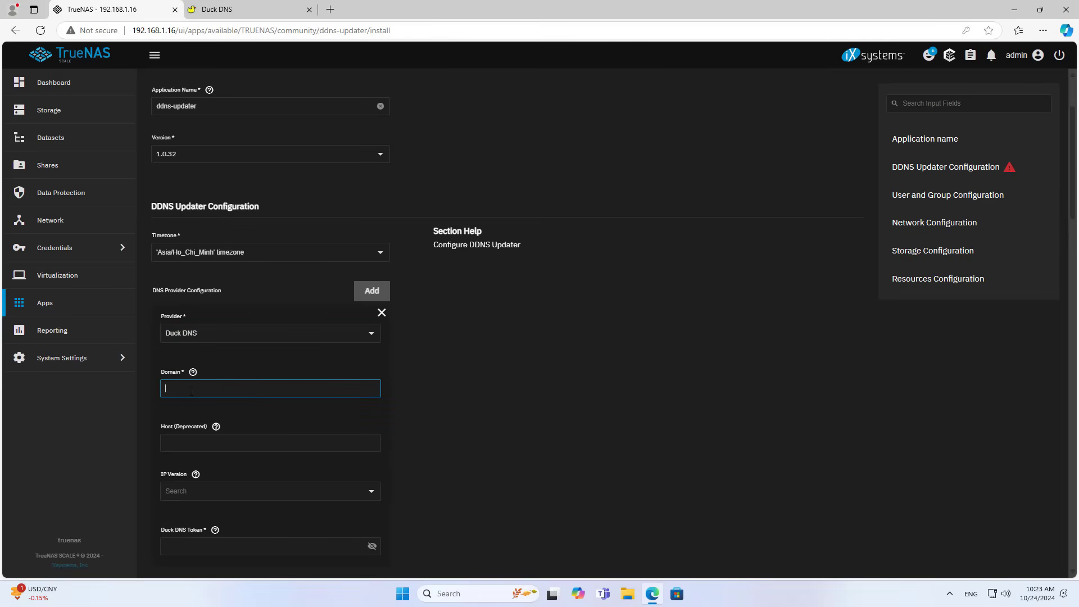
{"action": "left_click", "coordinate": [257, 16]}
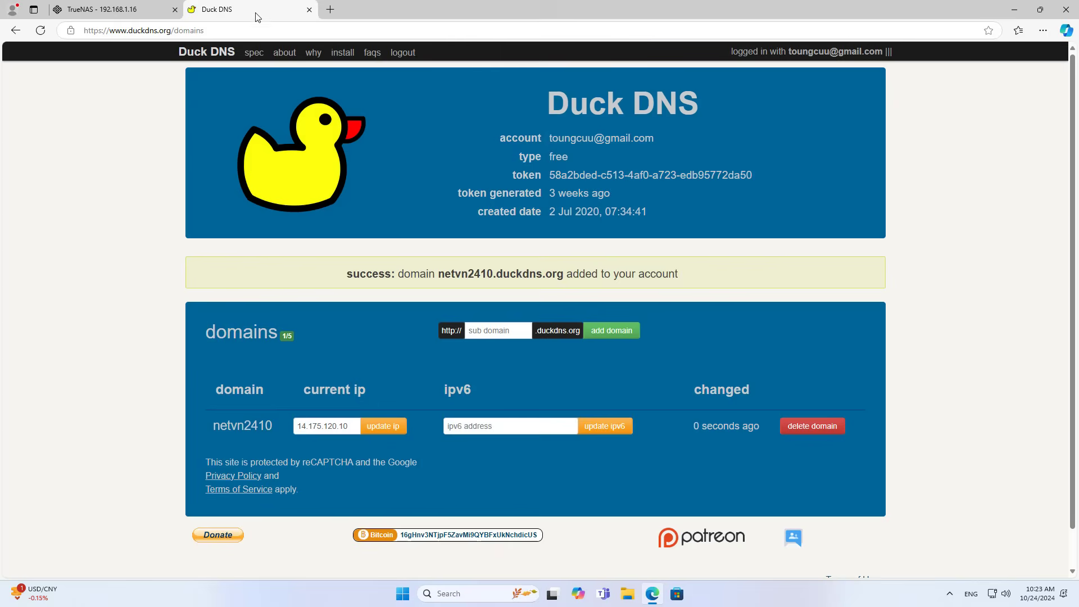
{"action": "double_click", "coordinate": [260, 431]}
{"action": "key", "text": "ctrl+c"}
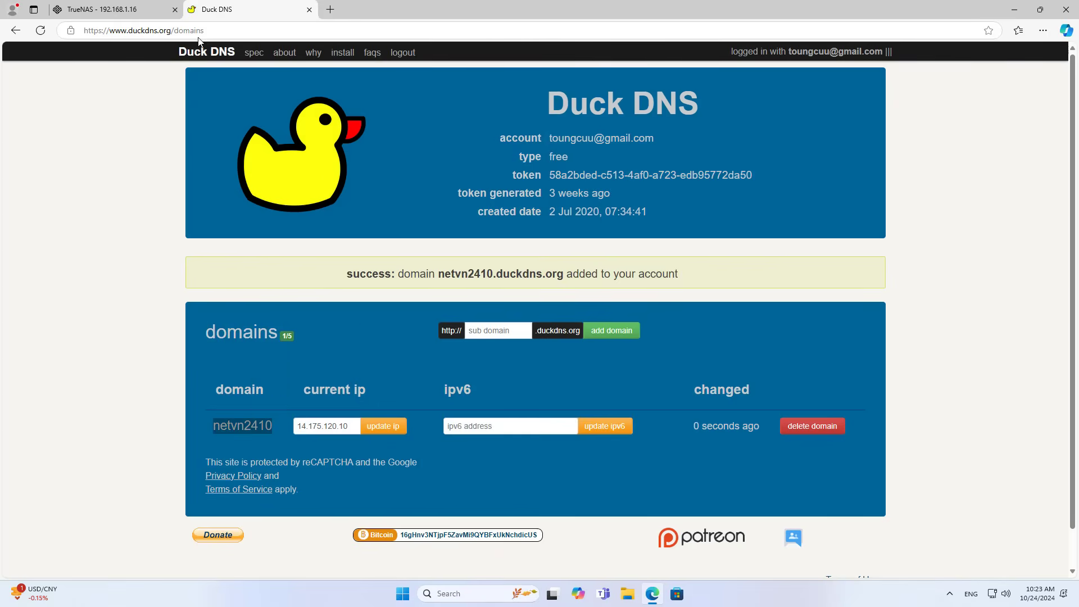
{"action": "left_click", "coordinate": [101, 9]}
{"action": "key", "text": "ctrl+v"}
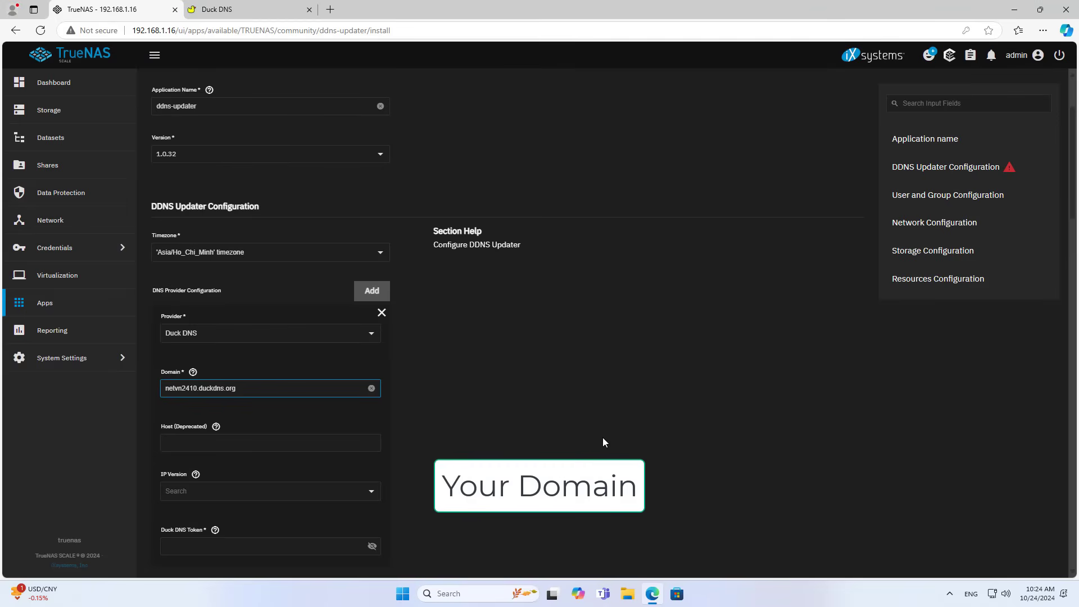
{"action": "scroll", "coordinate": [481, 435], "scroll_direction": "down", "scroll_amount": 2}
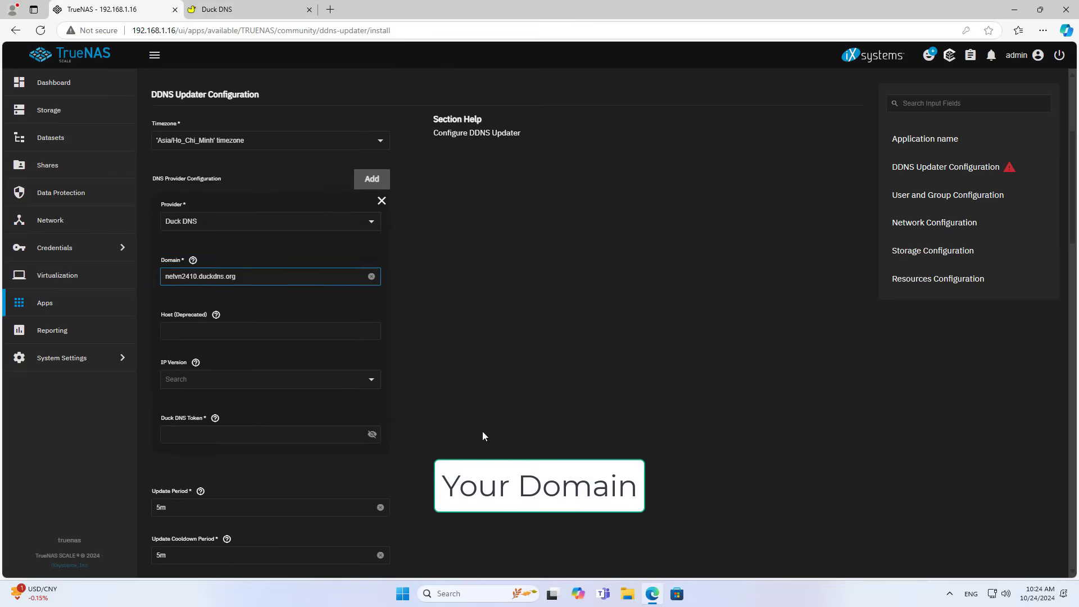
{"action": "left_click", "coordinate": [298, 385]}
{"action": "left_click", "coordinate": [303, 409]}
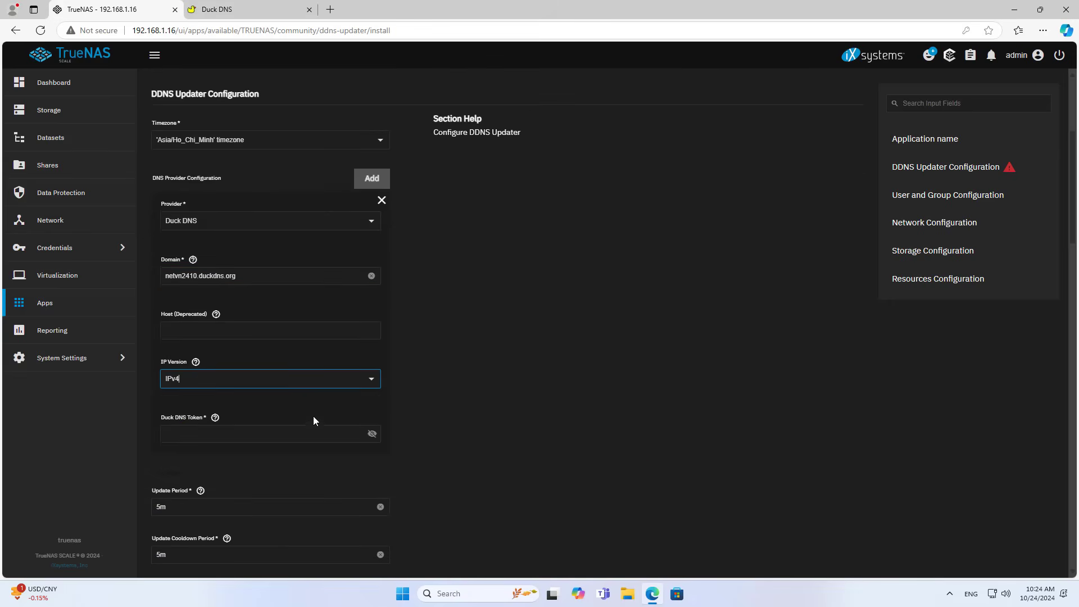
{"action": "left_click", "coordinate": [307, 437]}
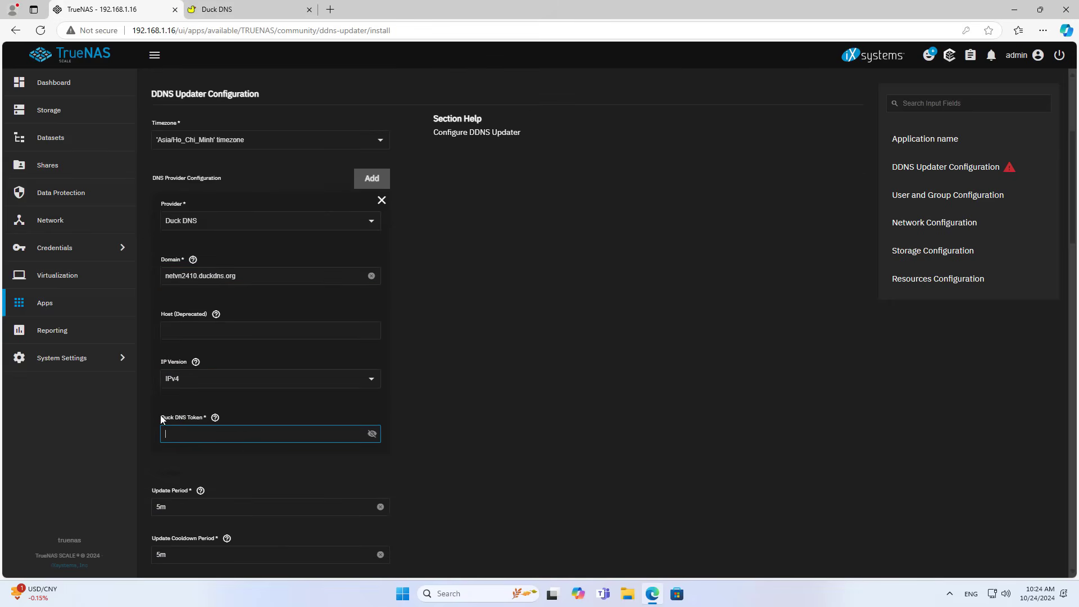
Copy the Duck DNS account token into the DDNS Updater token field and verify it.
{"action": "left_click", "coordinate": [235, 12]}
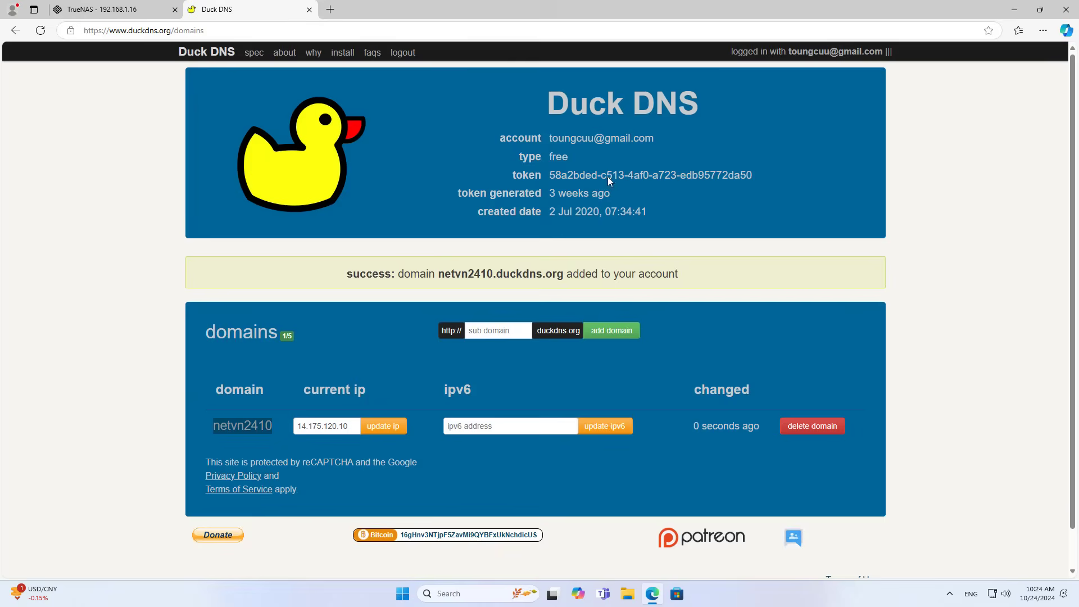
{"action": "left_click", "coordinate": [511, 174]}
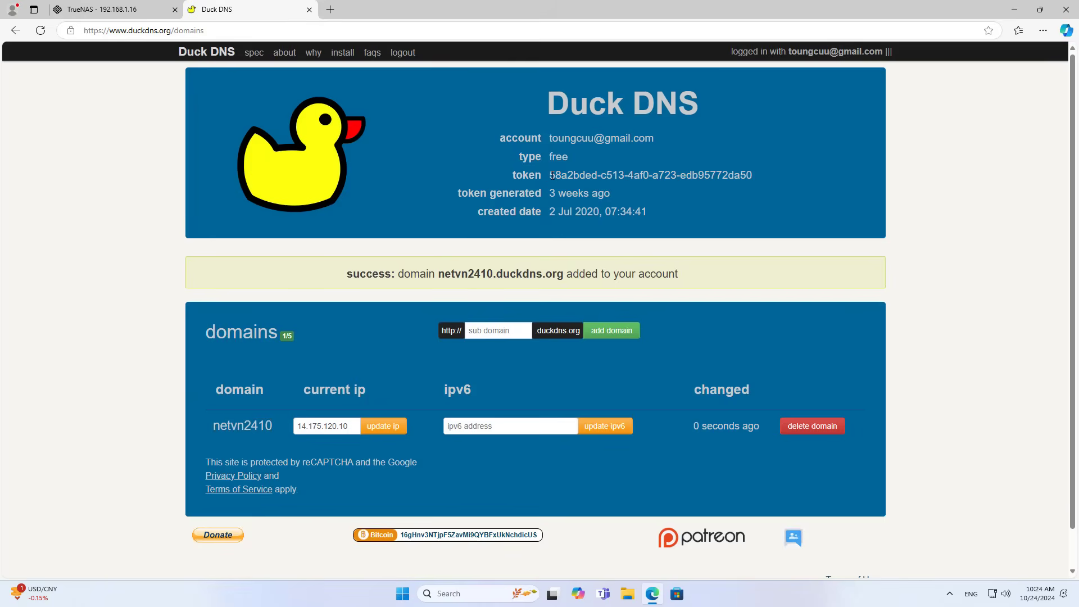
{"action": "left_click_drag", "start_coordinate": [551, 174], "coordinate": [750, 174]}
{"action": "left_click", "coordinate": [771, 139]}
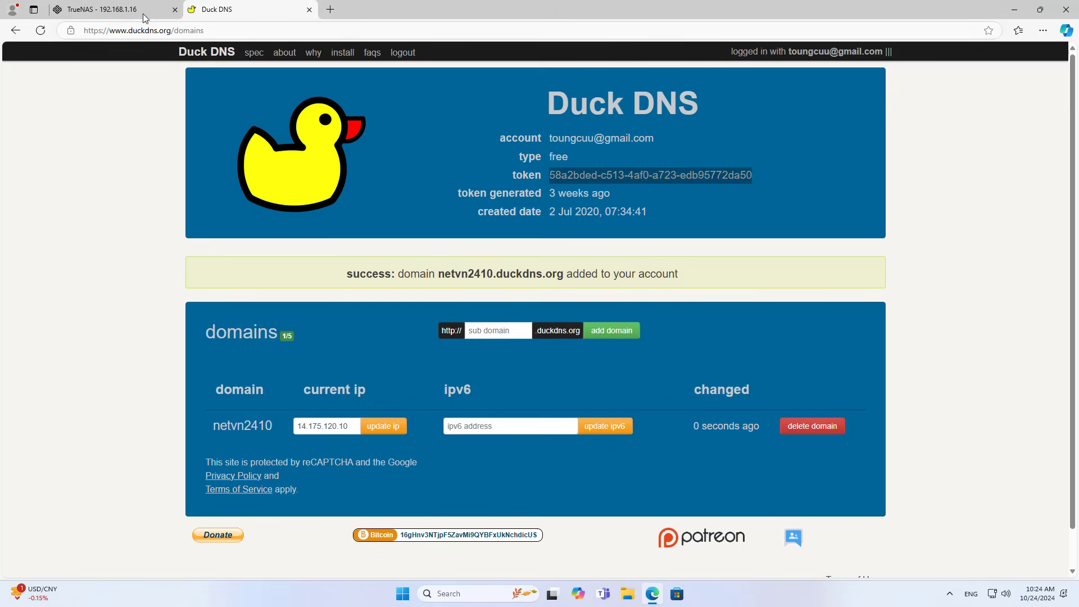
{"action": "left_click", "coordinate": [145, 17]}
{"action": "right_click", "coordinate": [265, 432]}
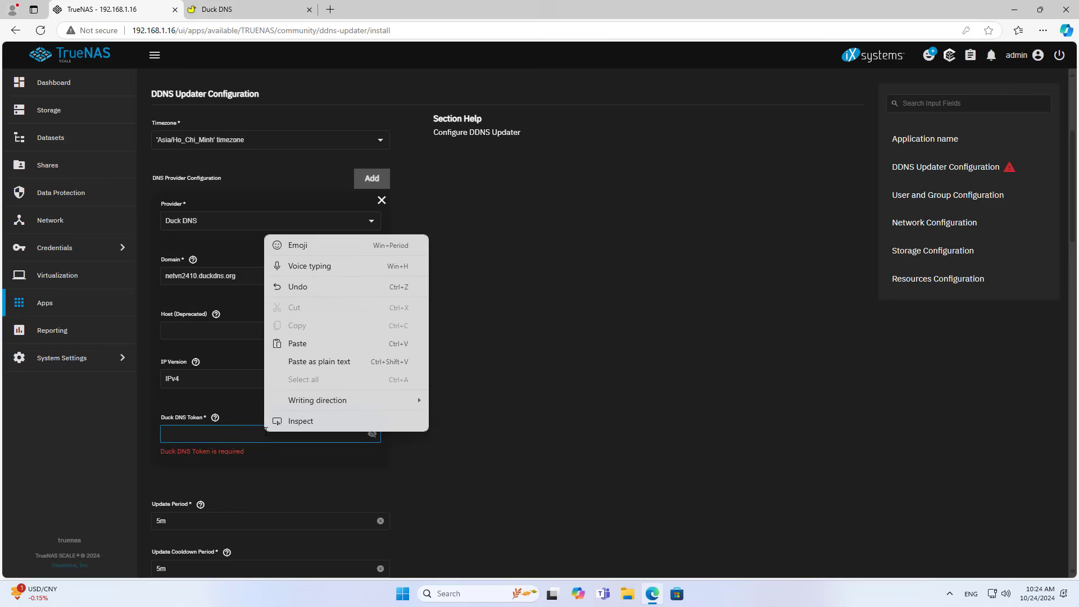
{"action": "left_click", "coordinate": [305, 344]}
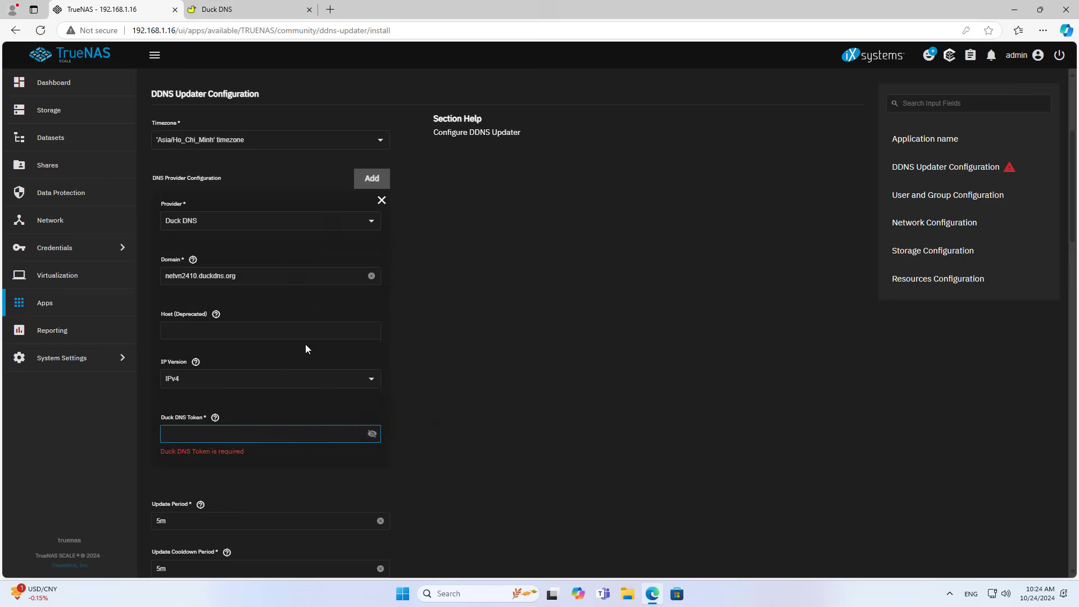
{"action": "left_click", "coordinate": [372, 434]}
{"action": "left_click", "coordinate": [373, 435]}
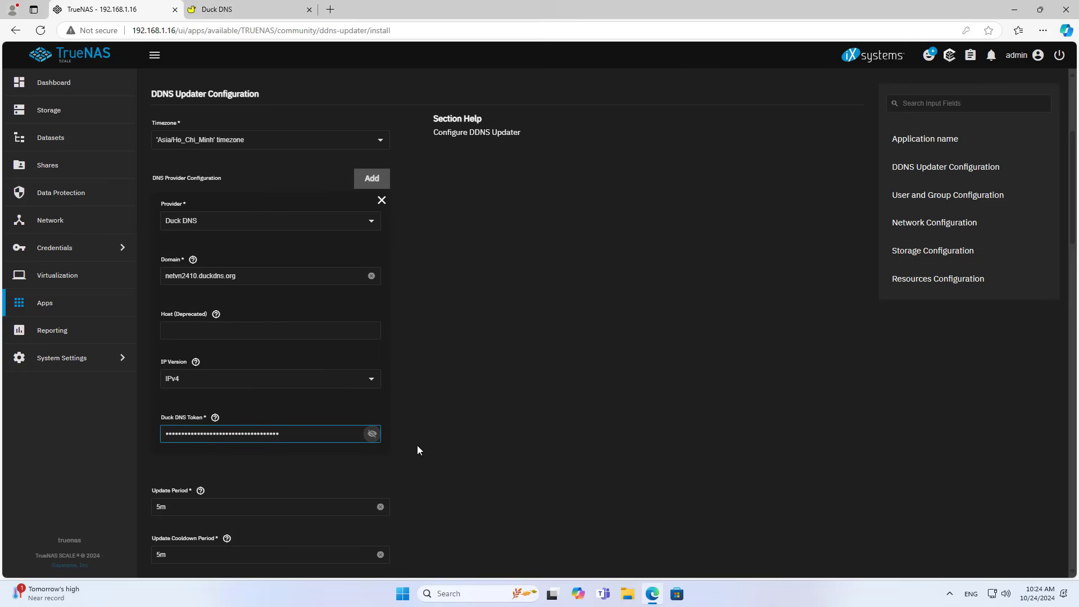
{"action": "left_click_drag", "start_coordinate": [239, 276], "coordinate": [164, 276]}
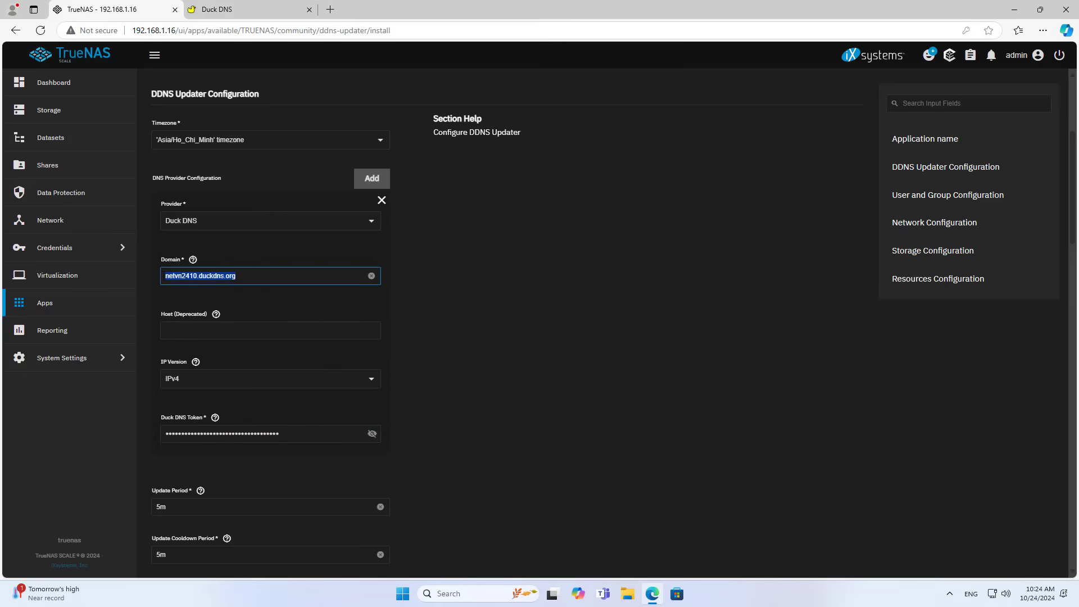
{"action": "left_click", "coordinate": [300, 436]}
Set the memory limit to 1Gi and install DDNS Updater.
{"action": "scroll", "coordinate": [439, 447], "scroll_direction": "down", "scroll_amount": 6}
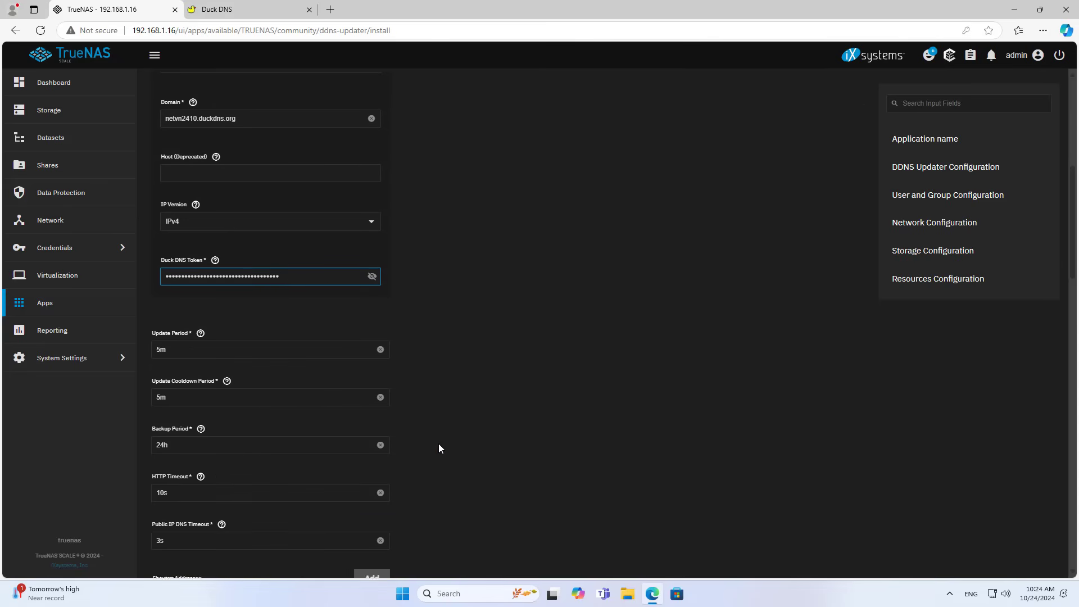
{"action": "scroll", "coordinate": [282, 345], "scroll_direction": "down", "scroll_amount": 13}
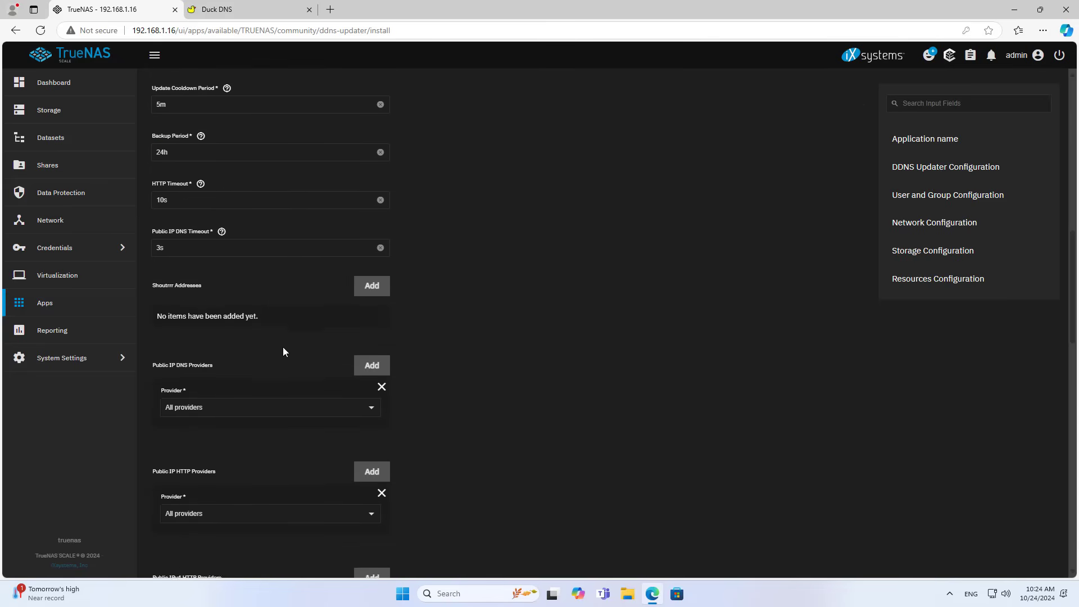
{"action": "scroll", "coordinate": [282, 354], "scroll_direction": "down", "scroll_amount": 7}
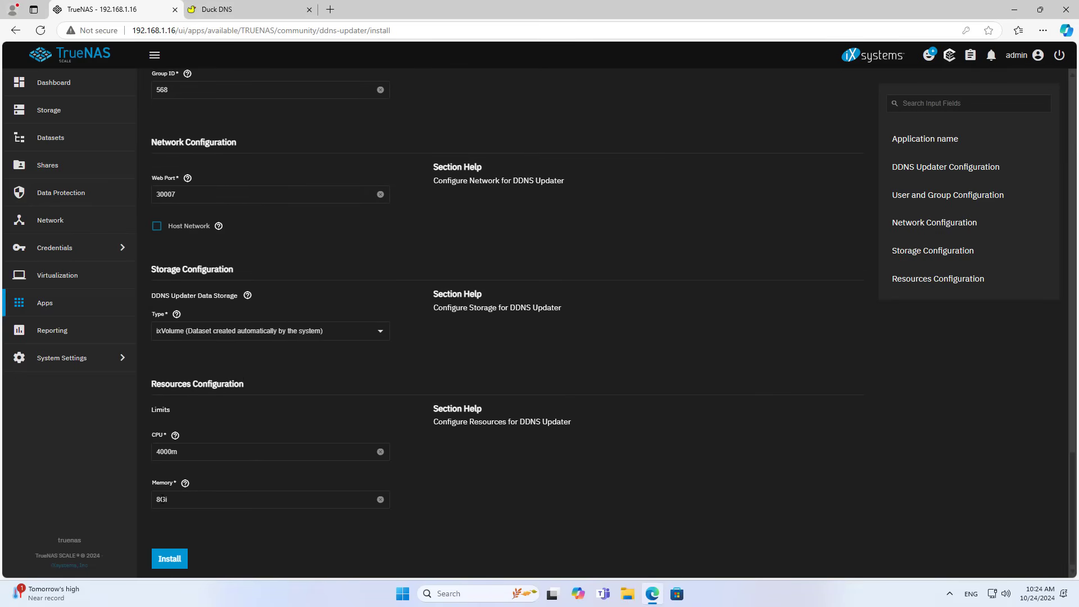
{"action": "left_click", "coordinate": [162, 499]}
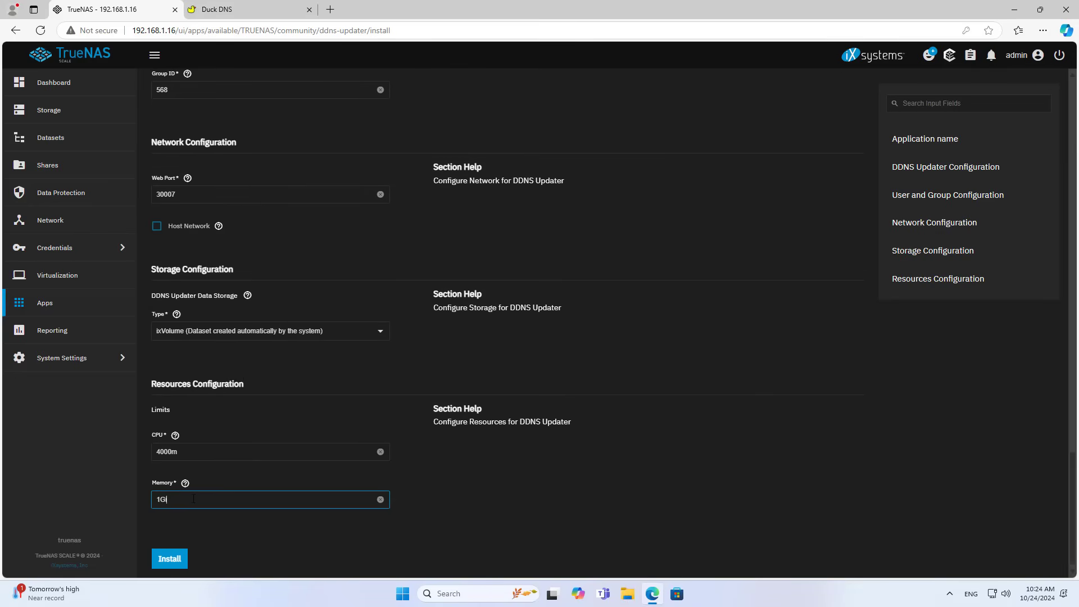
{"action": "left_click", "coordinate": [181, 560]}
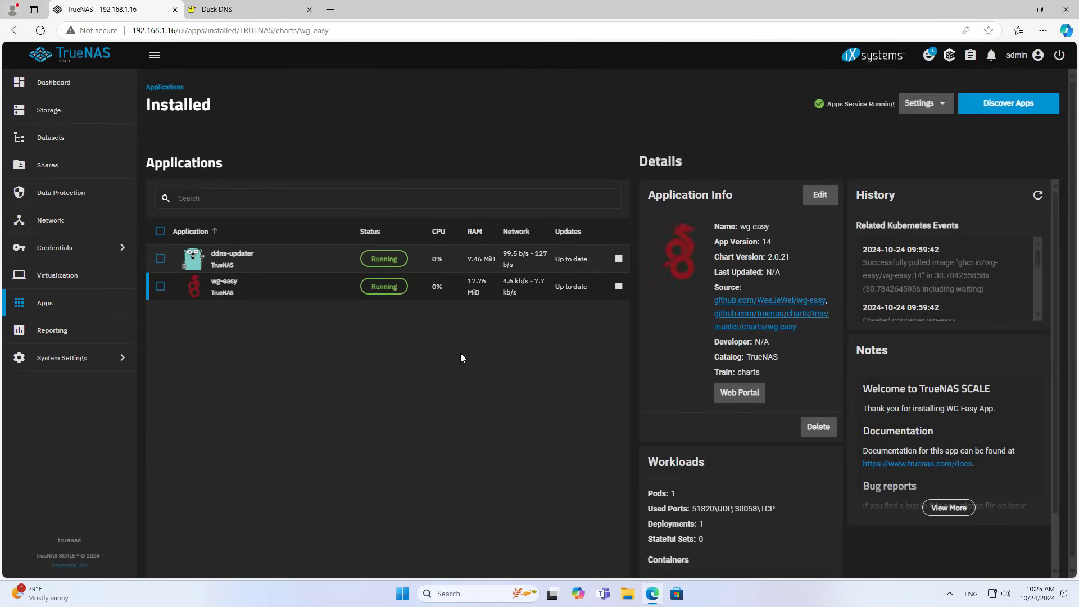
{"action": "left_click", "coordinate": [273, 265]}
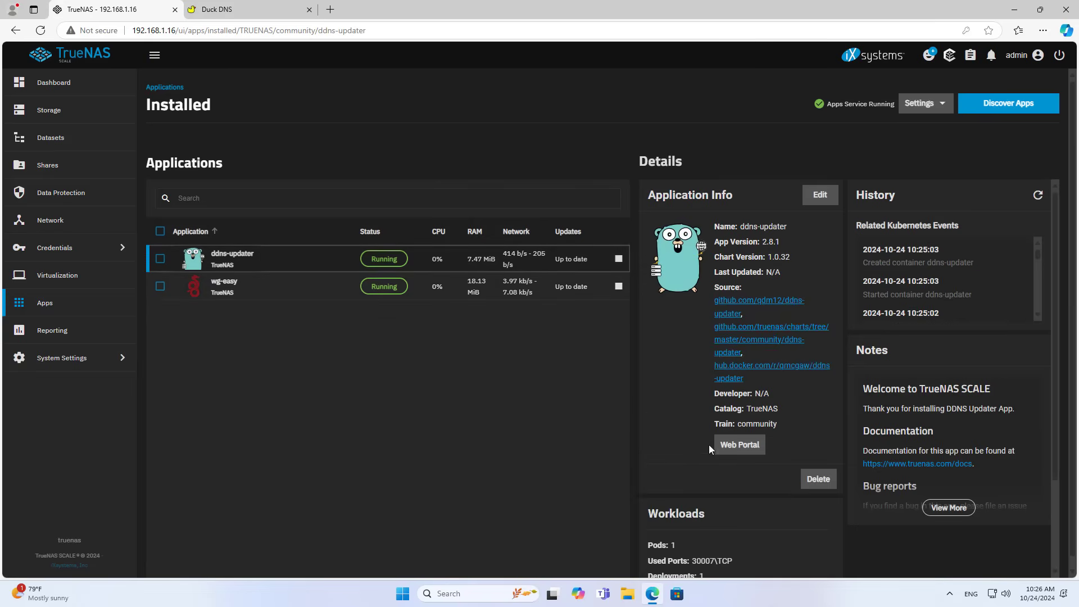
{"action": "left_click", "coordinate": [739, 445]}
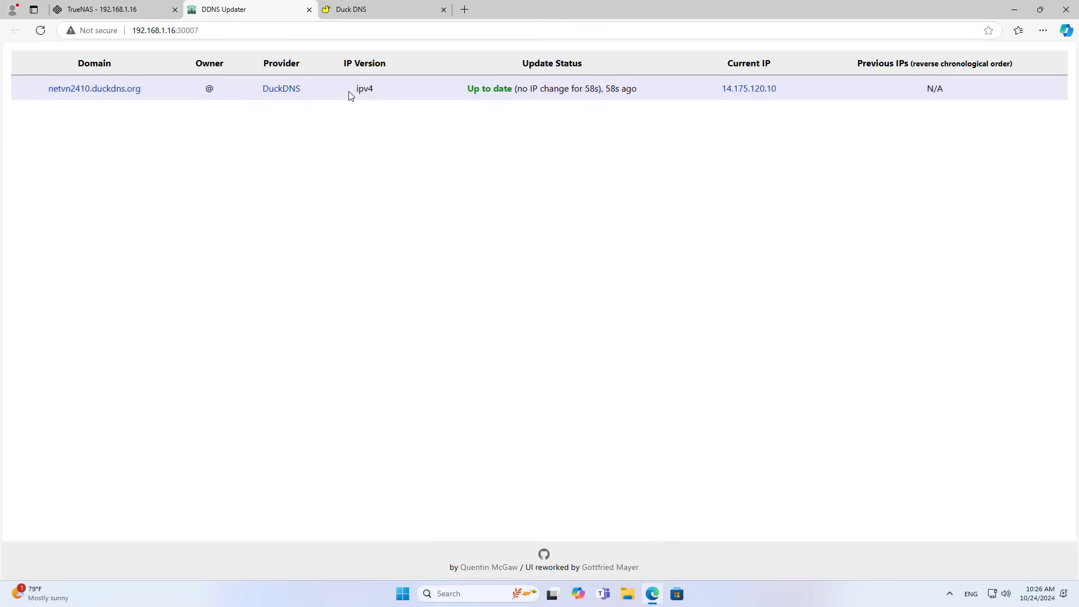
{"action": "left_click_drag", "start_coordinate": [351, 90], "coordinate": [664, 87]}
{"action": "left_click", "coordinate": [698, 129]}
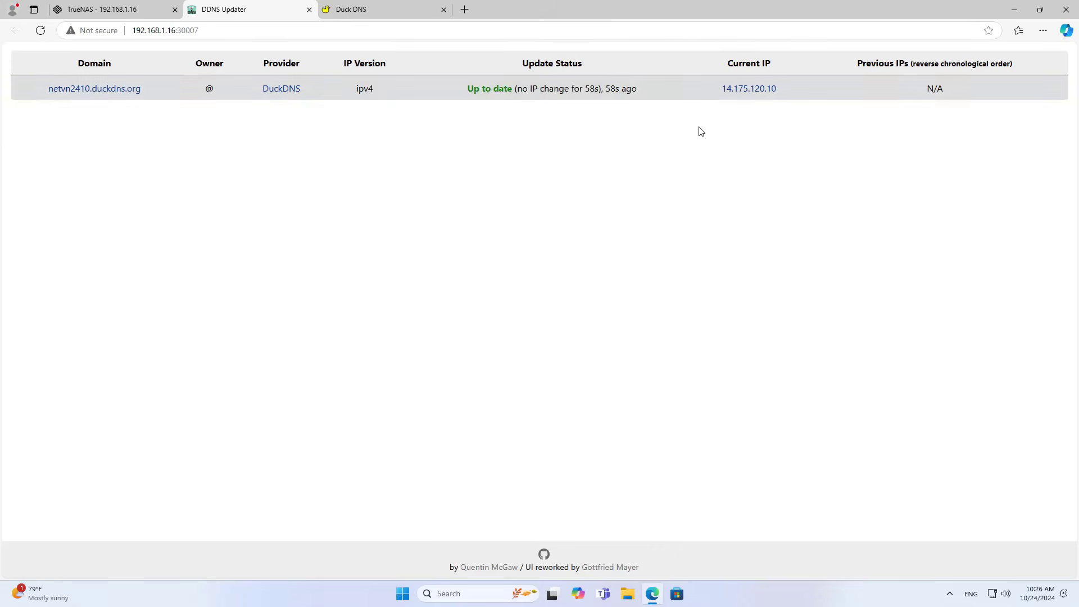
{"action": "left_click_drag", "start_coordinate": [807, 89], "coordinate": [712, 89]}
{"action": "left_click", "coordinate": [507, 142]}
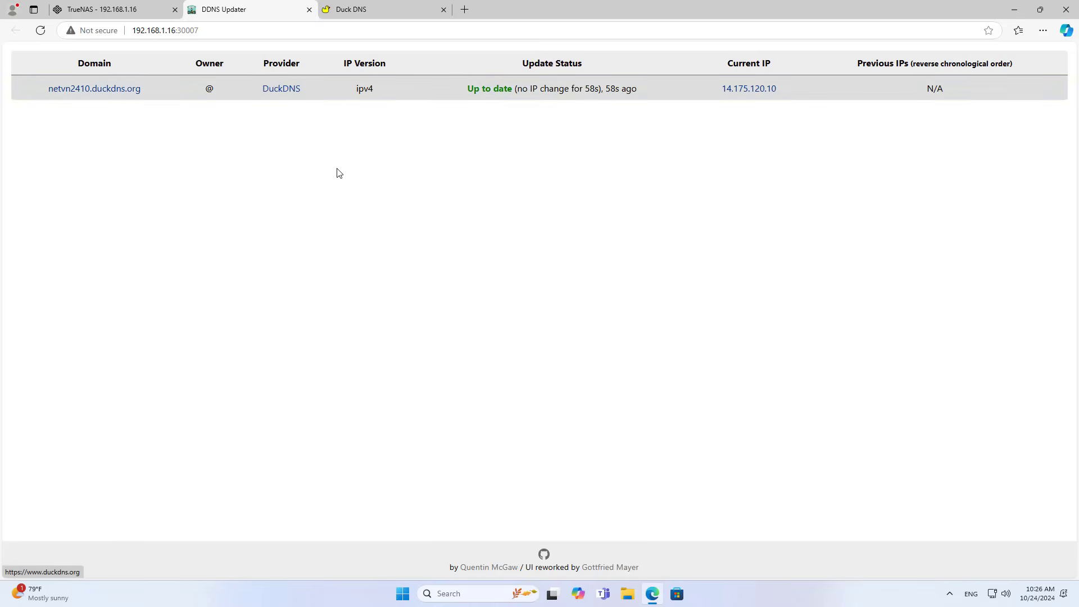
{"action": "left_click", "coordinate": [146, 12]}
{"action": "left_click", "coordinate": [288, 286]}
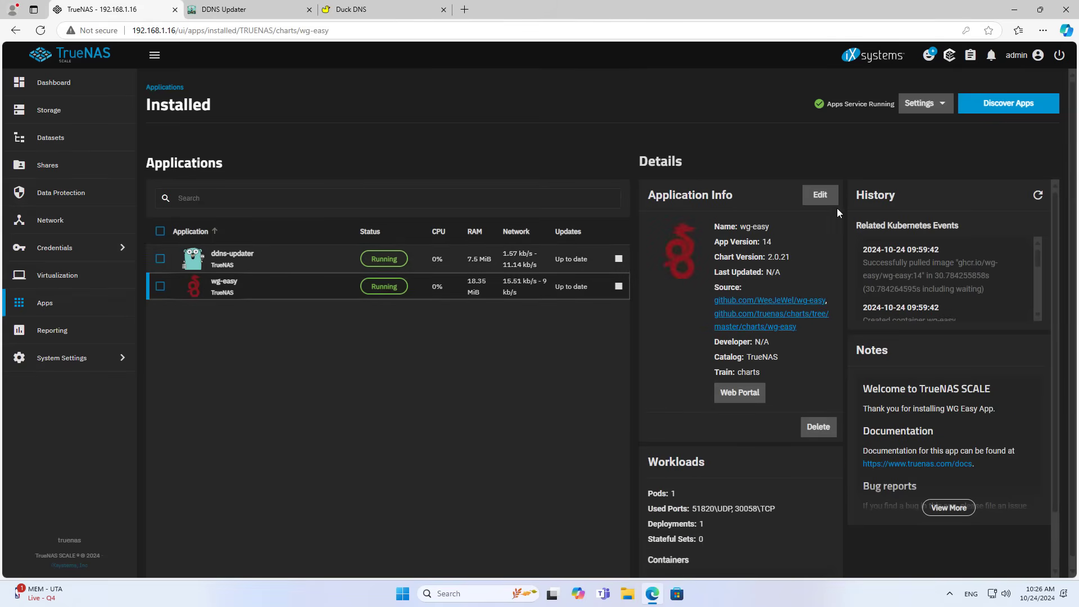
Edit wg-easy and replace the 14.175.120.10 hostname with the netvn2410 subdomain from Duck DNS.
{"action": "left_click", "coordinate": [821, 202]}
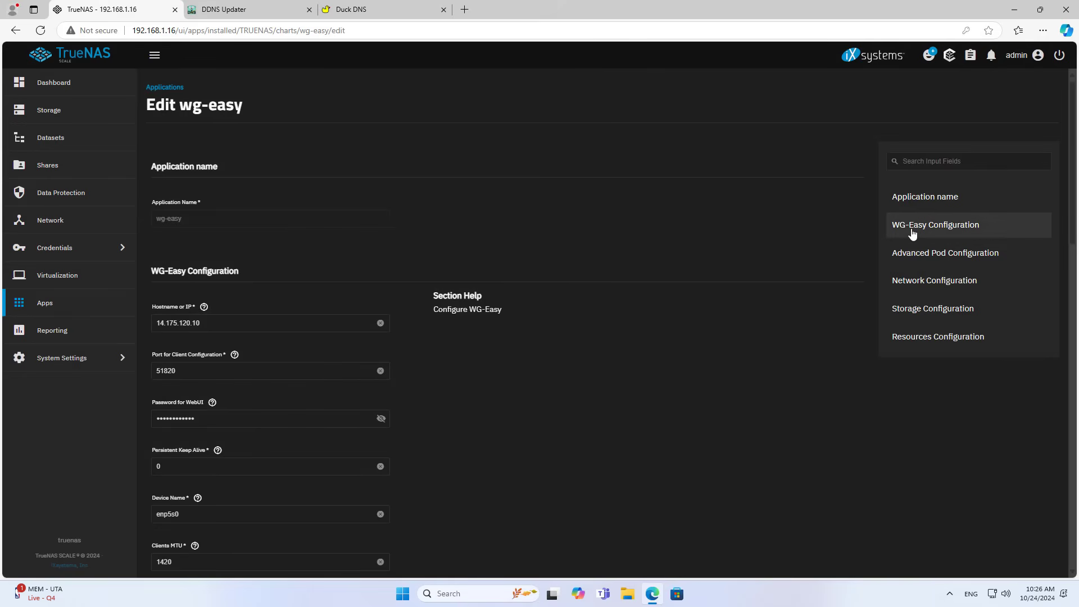
{"action": "scroll", "coordinate": [911, 233], "scroll_direction": "down", "scroll_amount": 4}
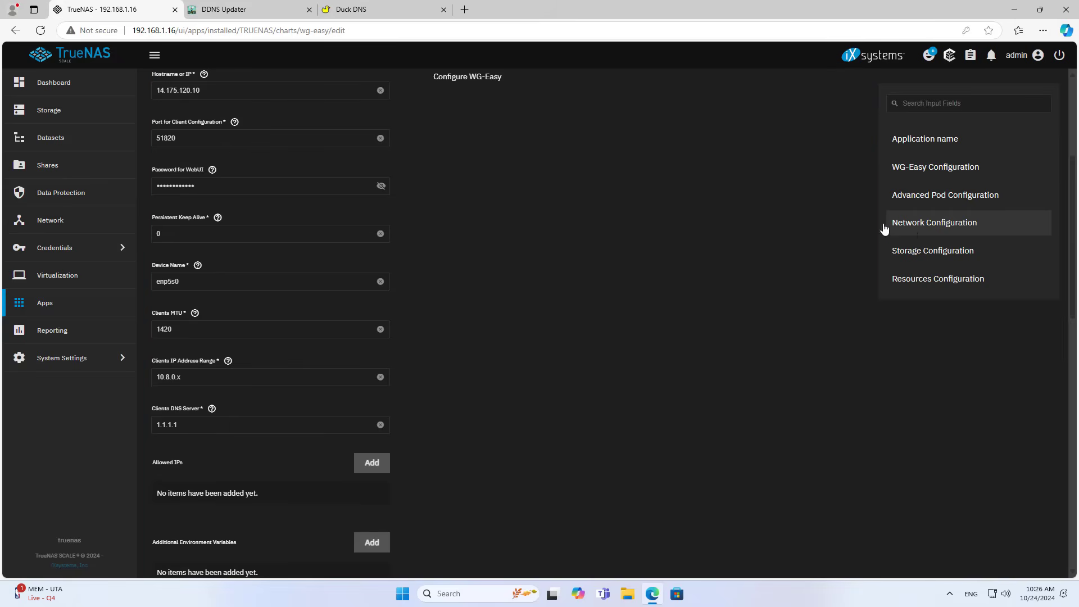
{"action": "left_click", "coordinate": [199, 89]}
{"action": "key", "text": "ctrl+a"}
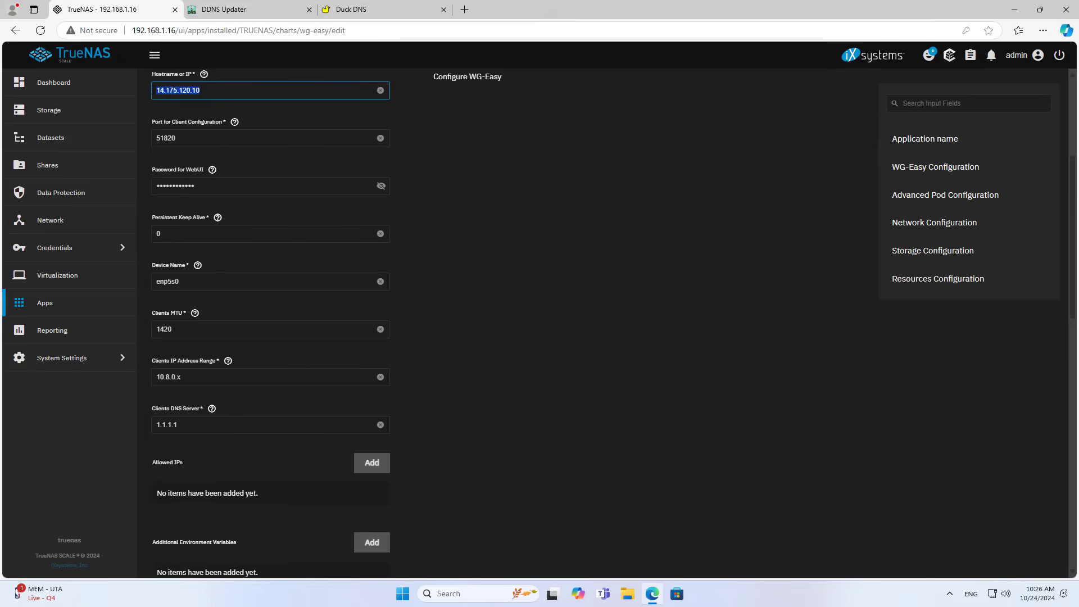
{"action": "left_click", "coordinate": [343, 9]}
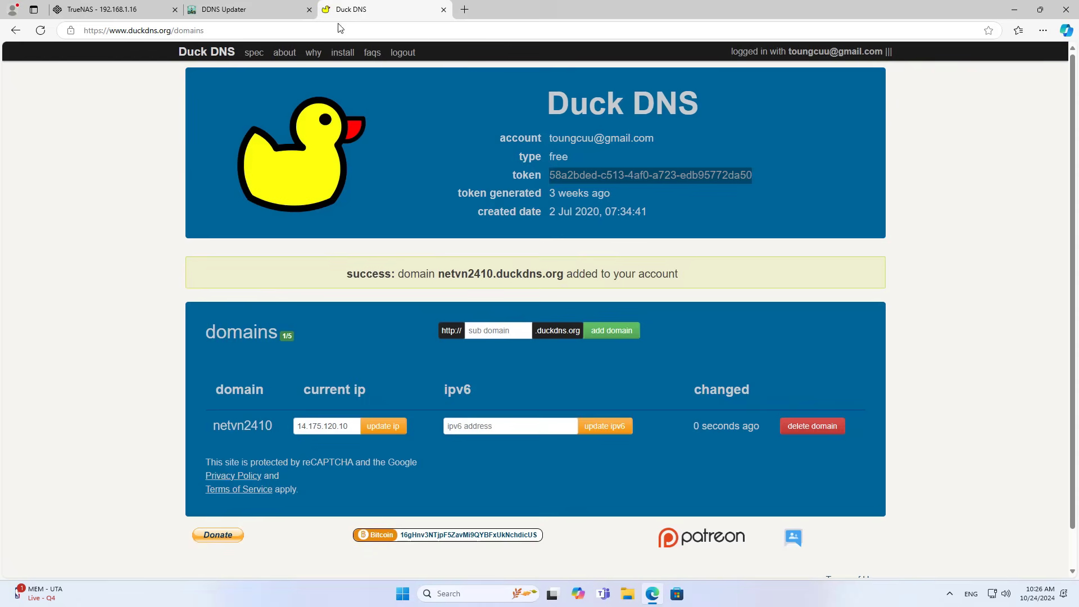
{"action": "double_click", "coordinate": [249, 424]}
{"action": "key", "text": "ctrl+c"}
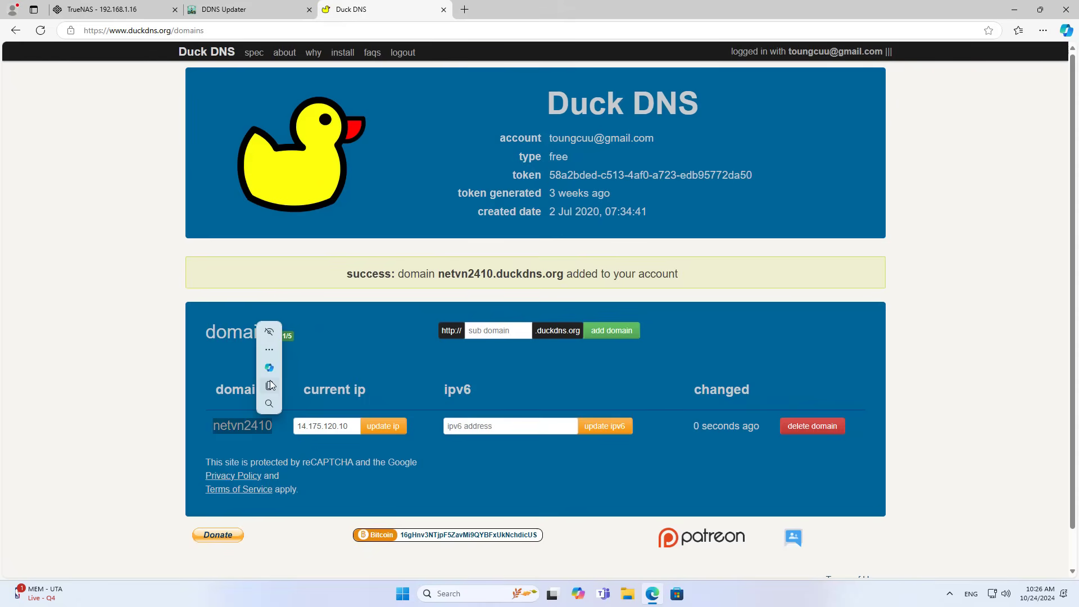
{"action": "left_click", "coordinate": [132, 11]}
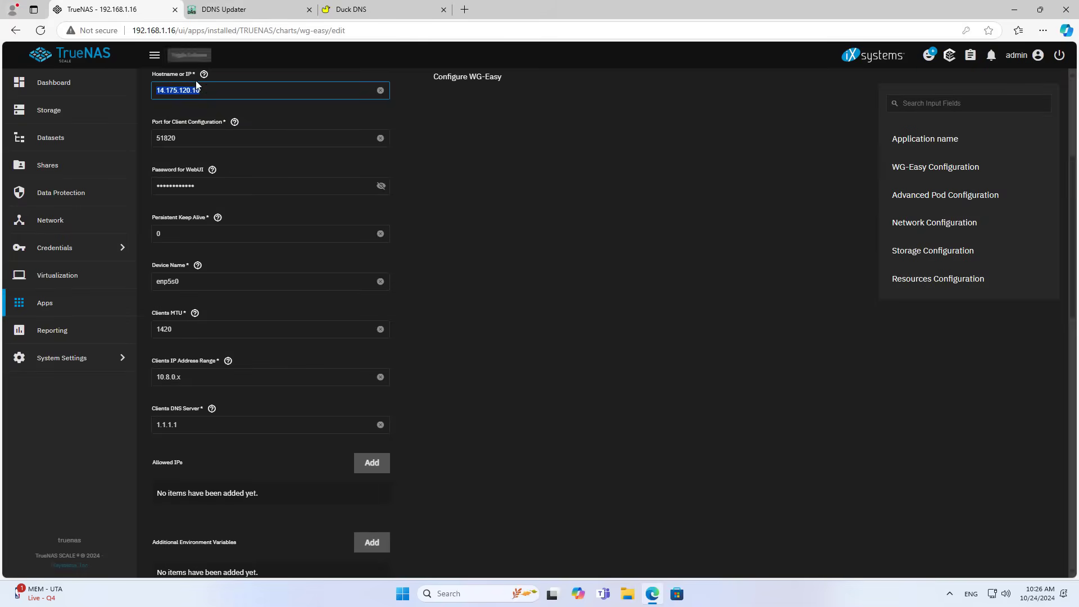
{"action": "key", "text": "ctrl+v"}
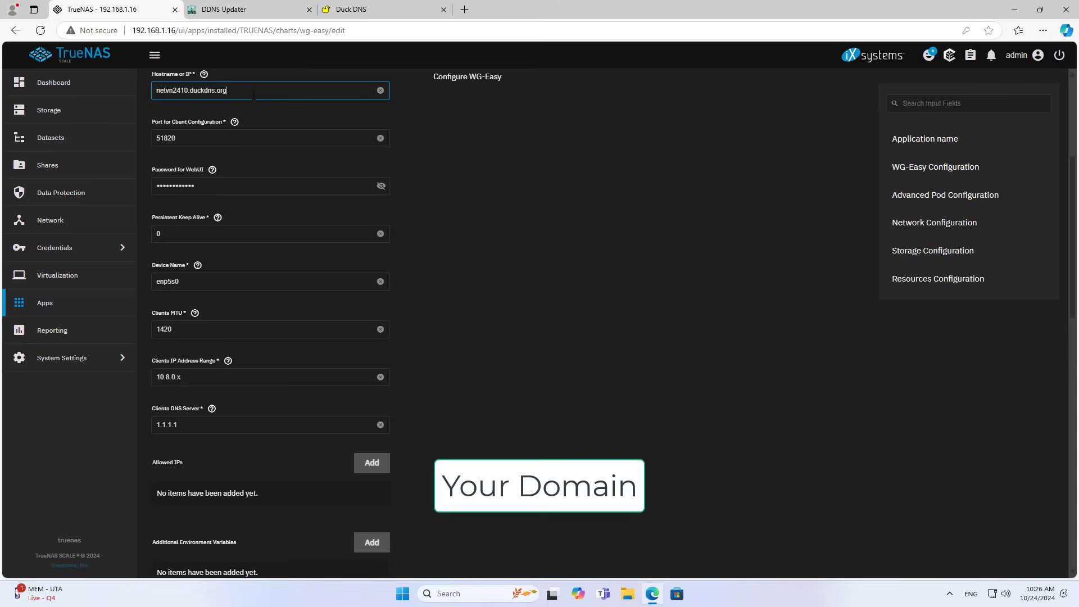
Confirm the hostname reads netvn2410.duckdns.org and save the wg-easy update.
{"action": "left_click_drag", "start_coordinate": [253, 94], "coordinate": [156, 91]}
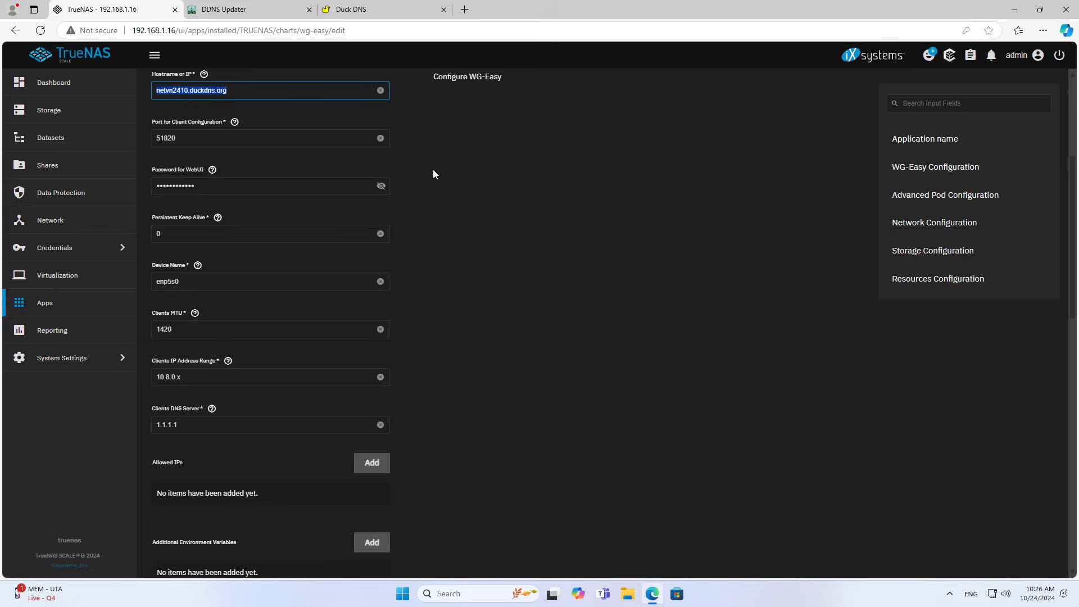
{"action": "left_click_drag", "start_coordinate": [1071, 297], "coordinate": [1057, 573]}
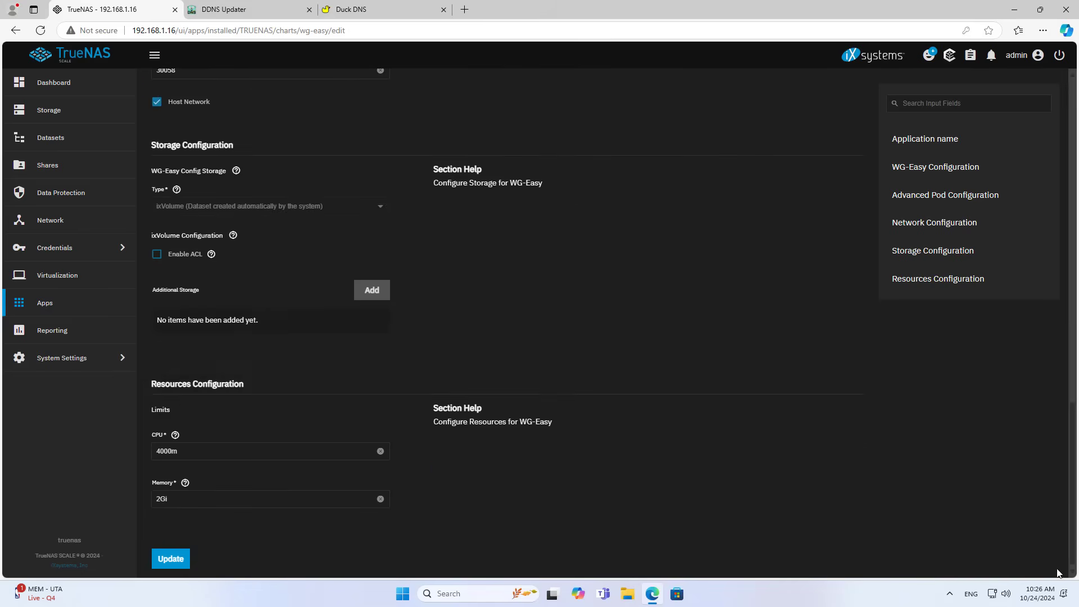
{"action": "left_click", "coordinate": [163, 559]}
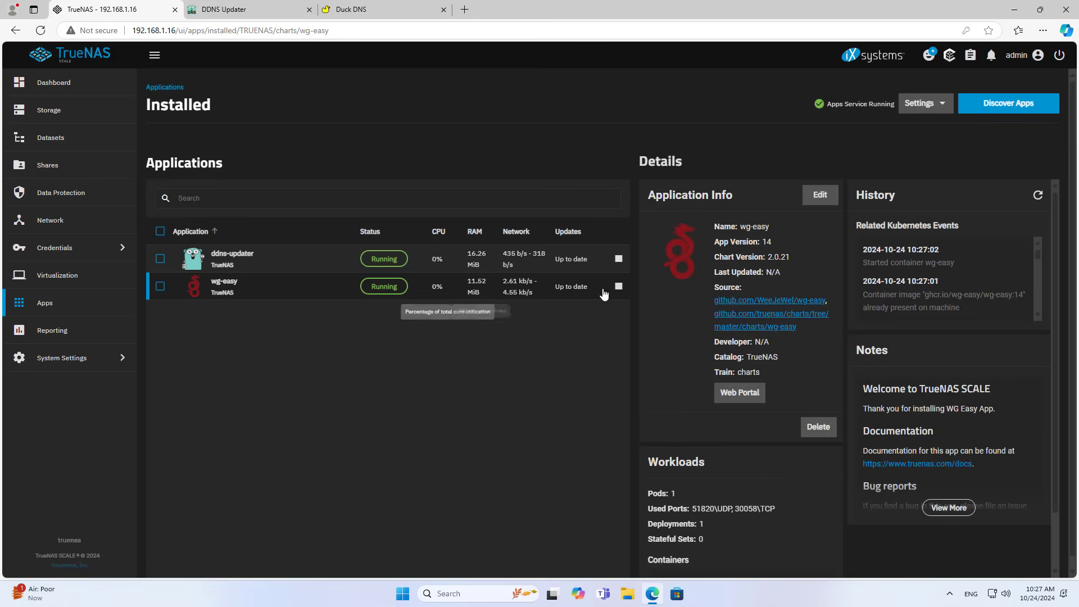
{"action": "left_click", "coordinate": [734, 396]}
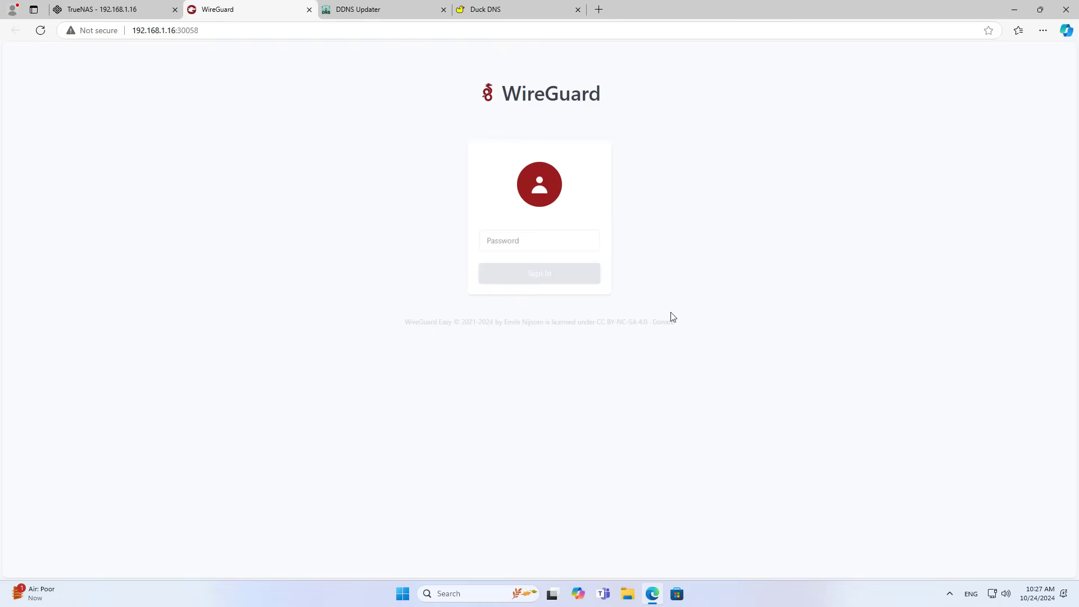
Sign in to WG Easy with the admin password.
{"action": "left_click", "coordinate": [543, 247]}
{"action": "type", "text": "•••••••"}
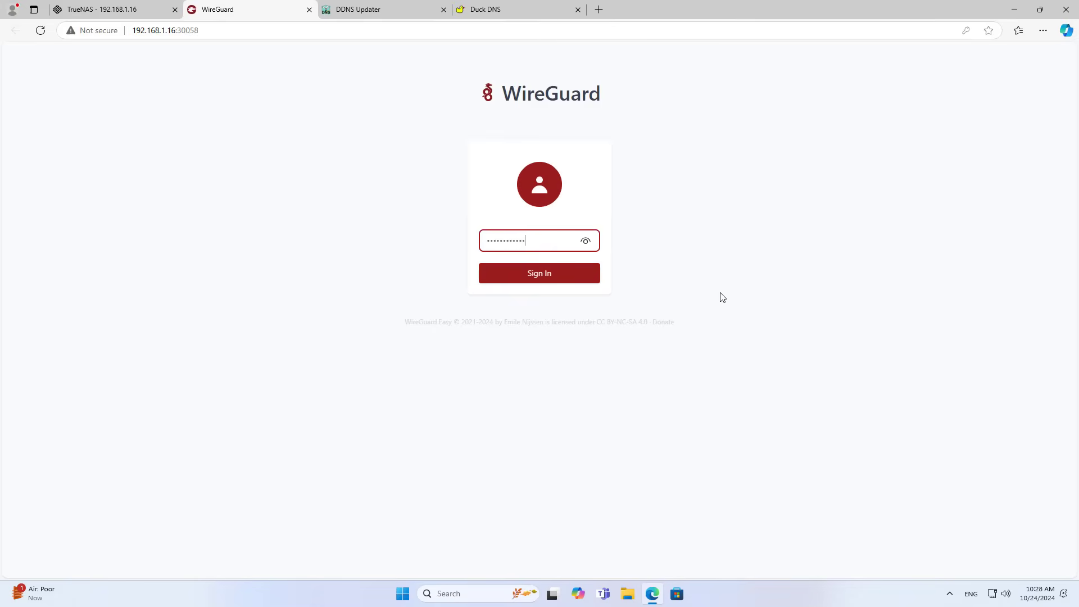
{"action": "left_click", "coordinate": [538, 273]}
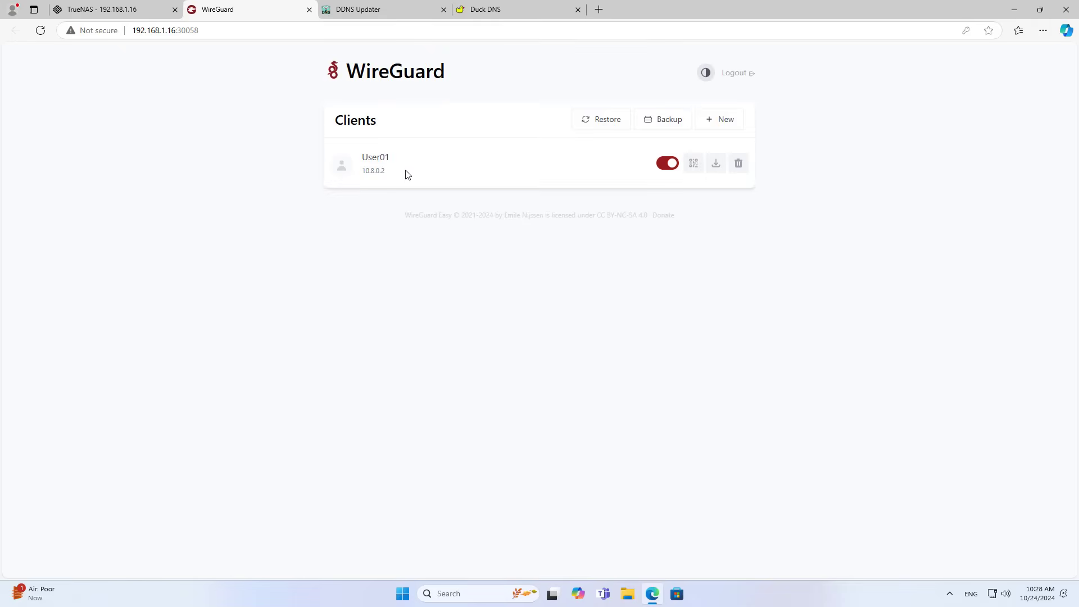
Create a new client named User02, assigned address 10.8.0.3.
{"action": "left_click", "coordinate": [717, 120]}
{"action": "left_click", "coordinate": [513, 313]}
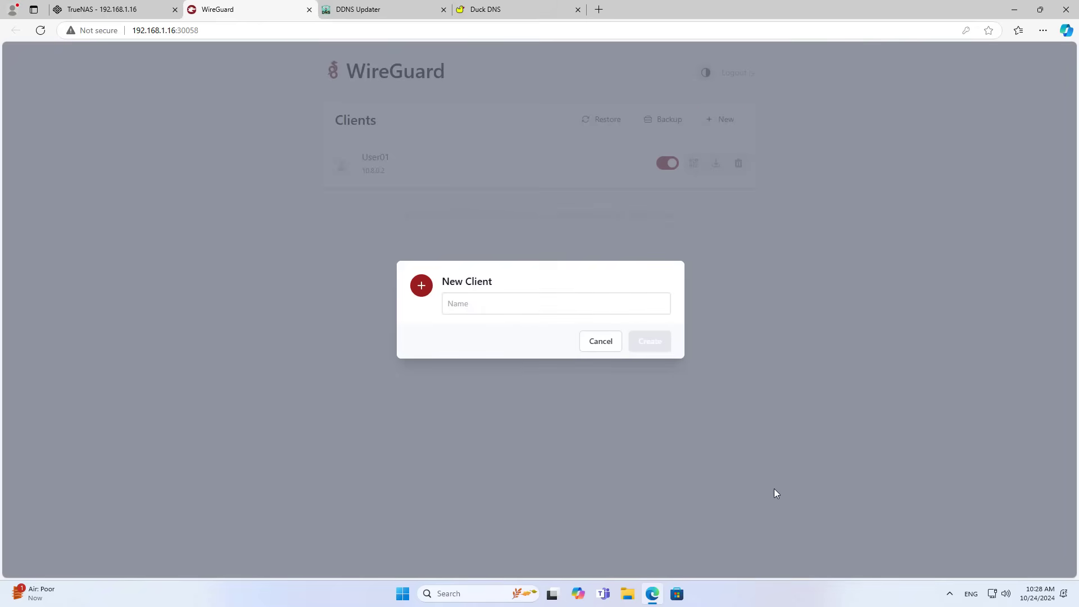
{"action": "type", "text": "User02"}
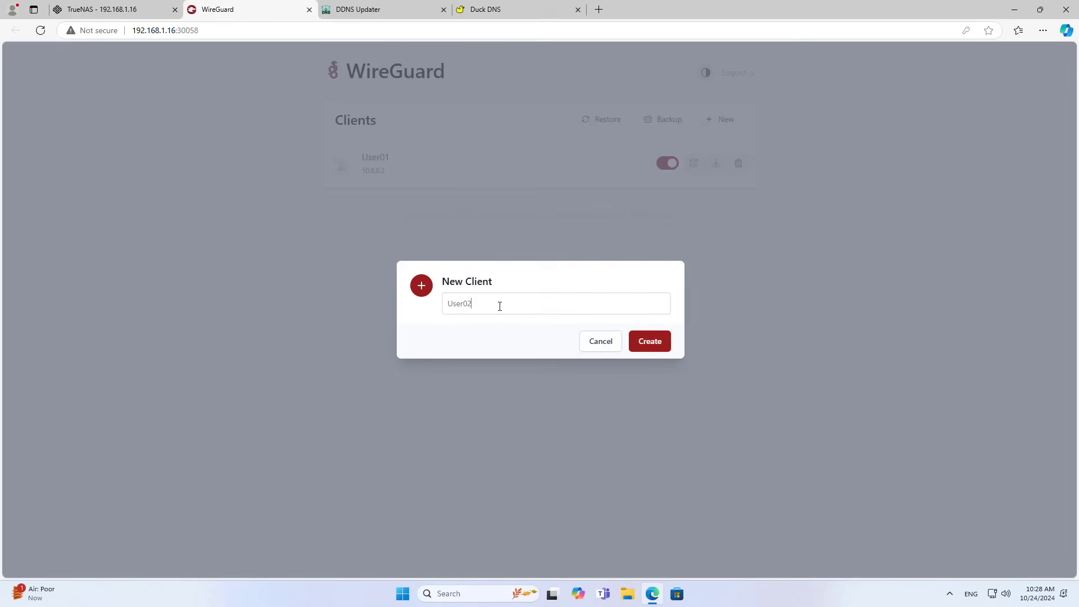
{"action": "left_click_drag", "start_coordinate": [499, 306], "coordinate": [444, 306]}
{"action": "left_click", "coordinate": [650, 347]}
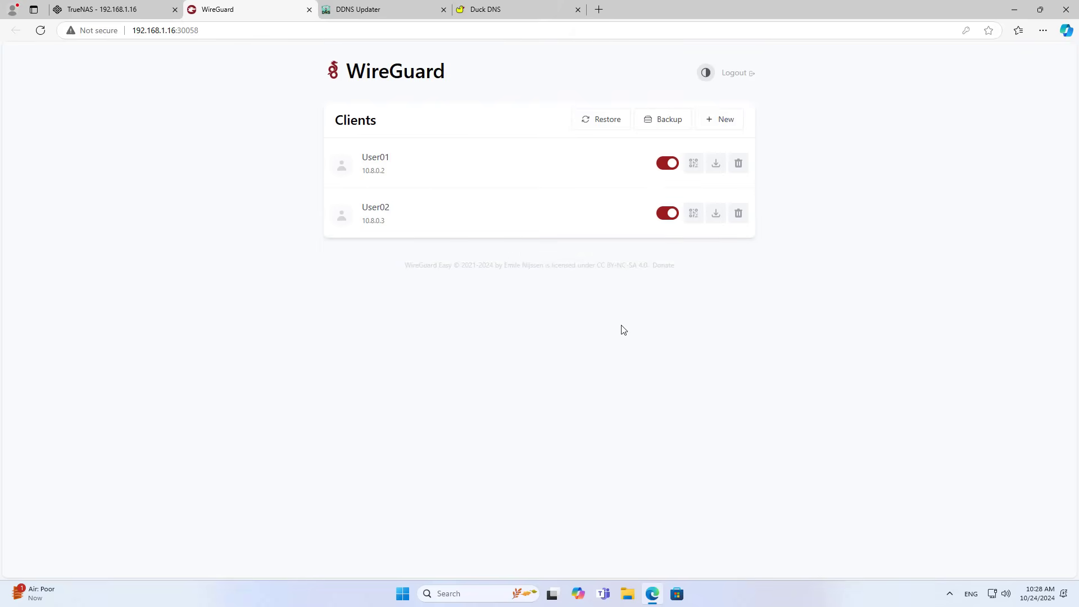
{"action": "left_click_drag", "start_coordinate": [362, 207], "coordinate": [394, 211]}
{"action": "left_click", "coordinate": [378, 304]}
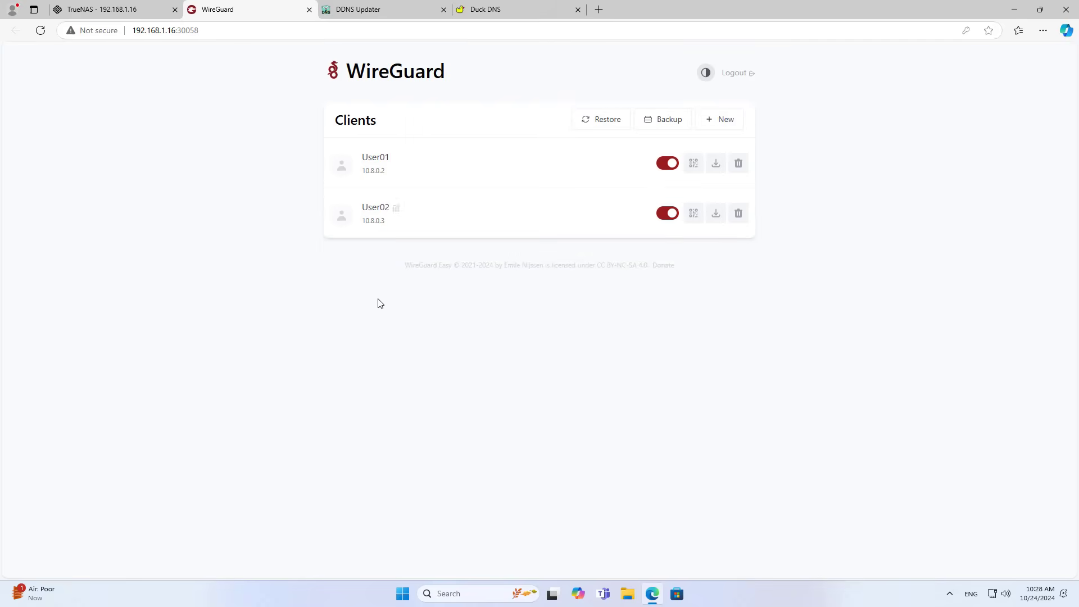
Download User02.conf, open it in Notepad++, and check its Endpoint netvn2410.duckdns.org:51820.
{"action": "left_click", "coordinate": [717, 217]}
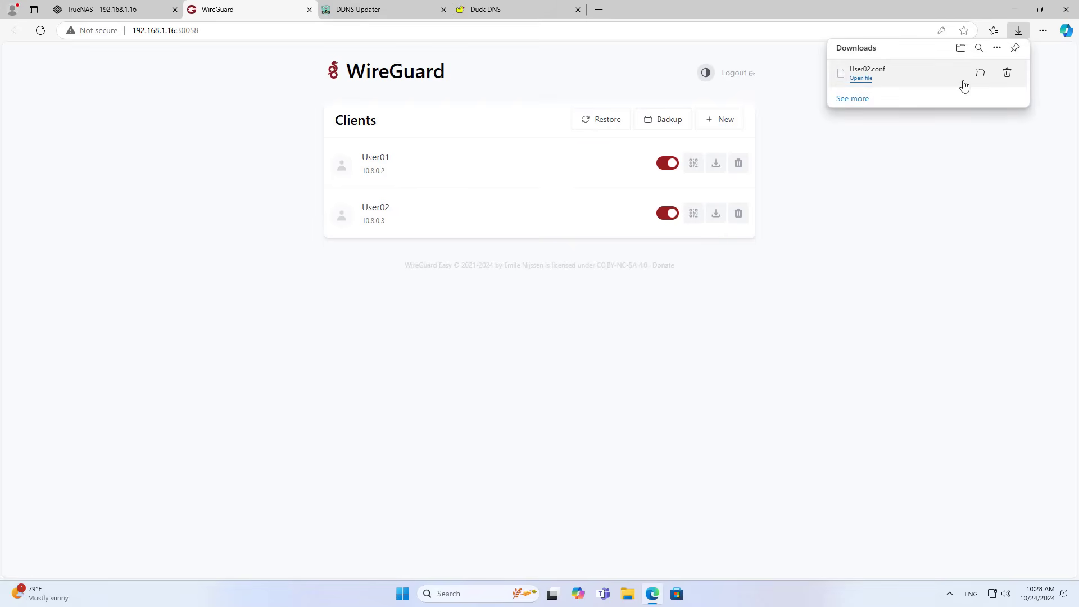
{"action": "left_click", "coordinate": [979, 77]}
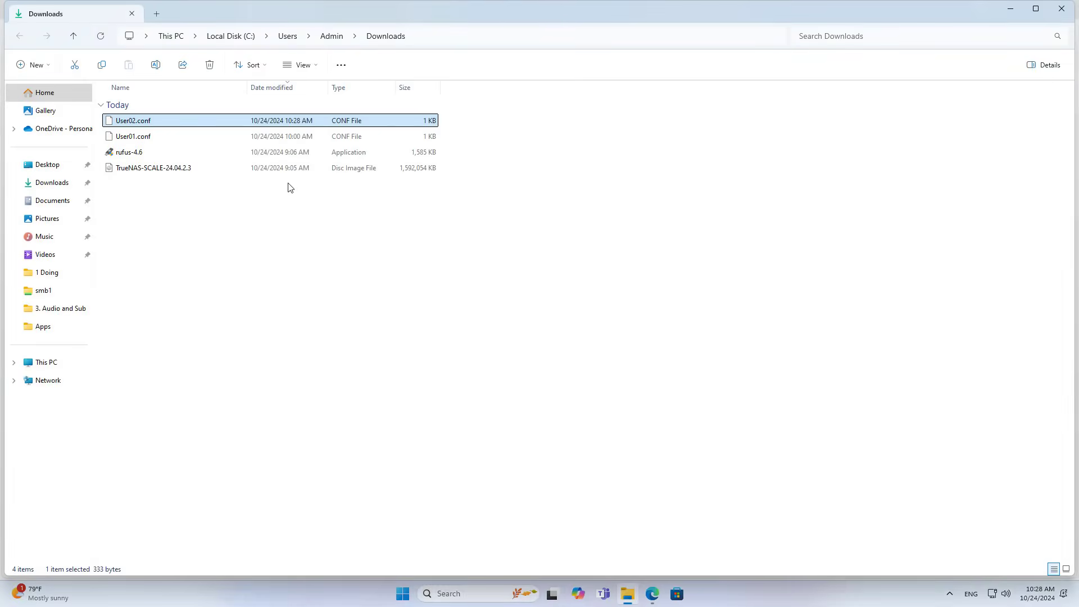
{"action": "right_click", "coordinate": [157, 124]}
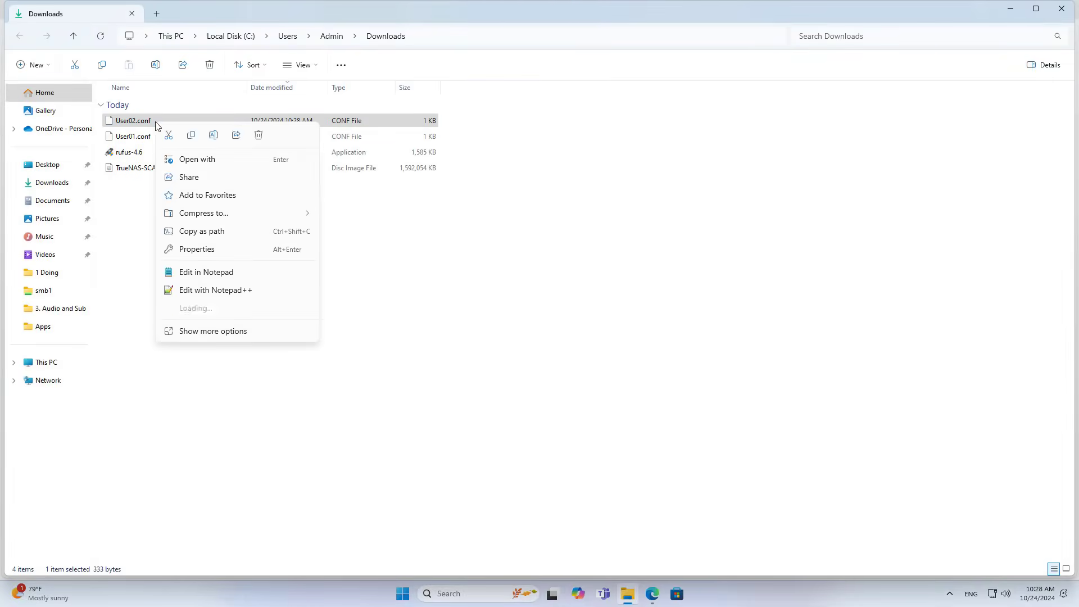
{"action": "left_click", "coordinate": [215, 290]}
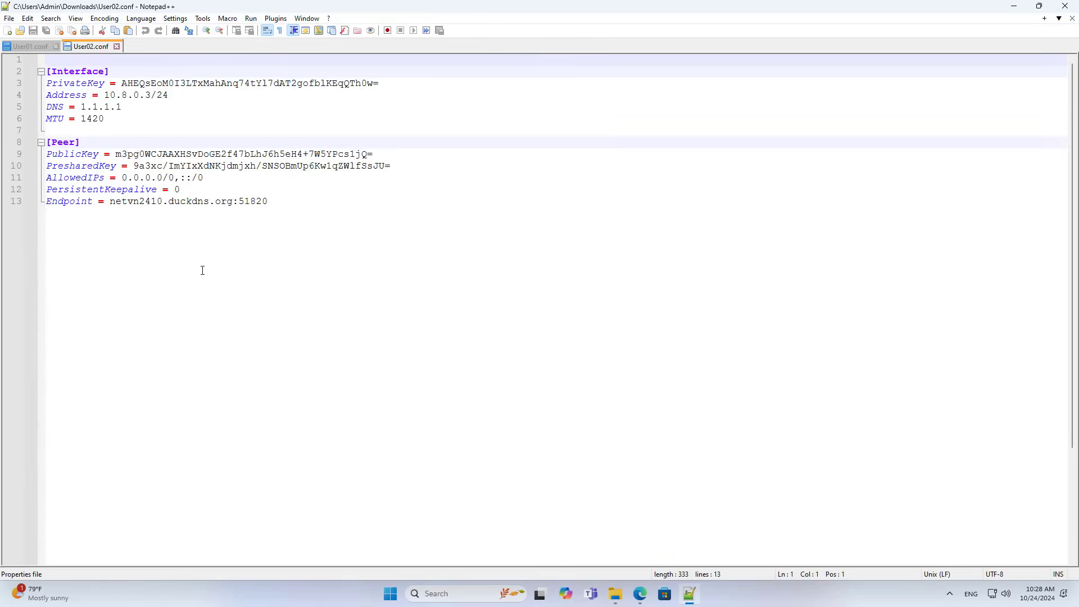
{"action": "left_click_drag", "start_coordinate": [111, 201], "coordinate": [278, 202]}
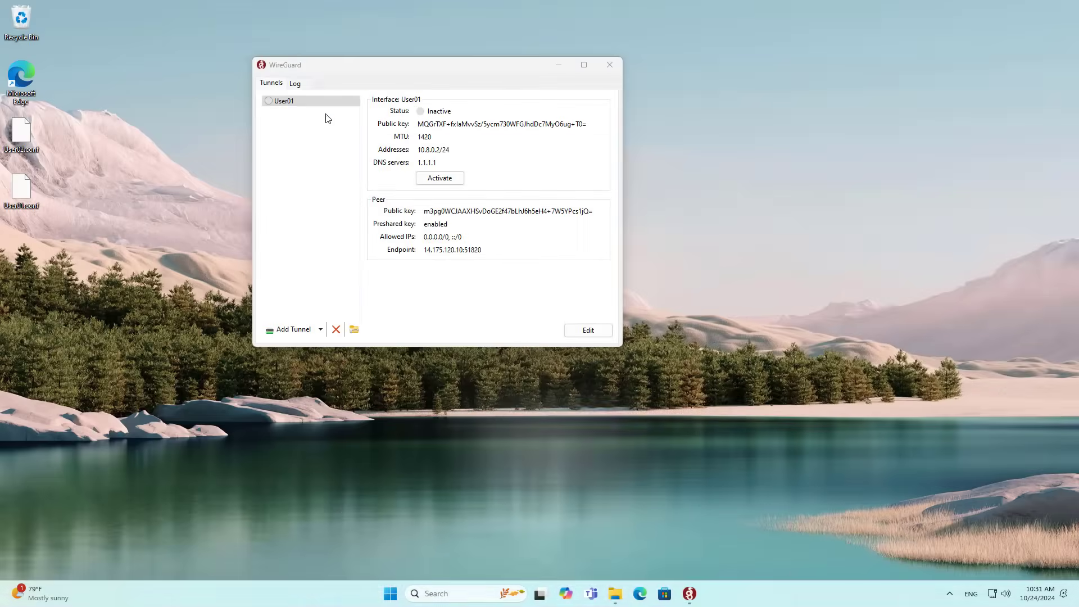
Import User02.conf as a new tunnel in the WireGuard client.
{"action": "left_click_drag", "start_coordinate": [424, 249], "coordinate": [482, 249]}
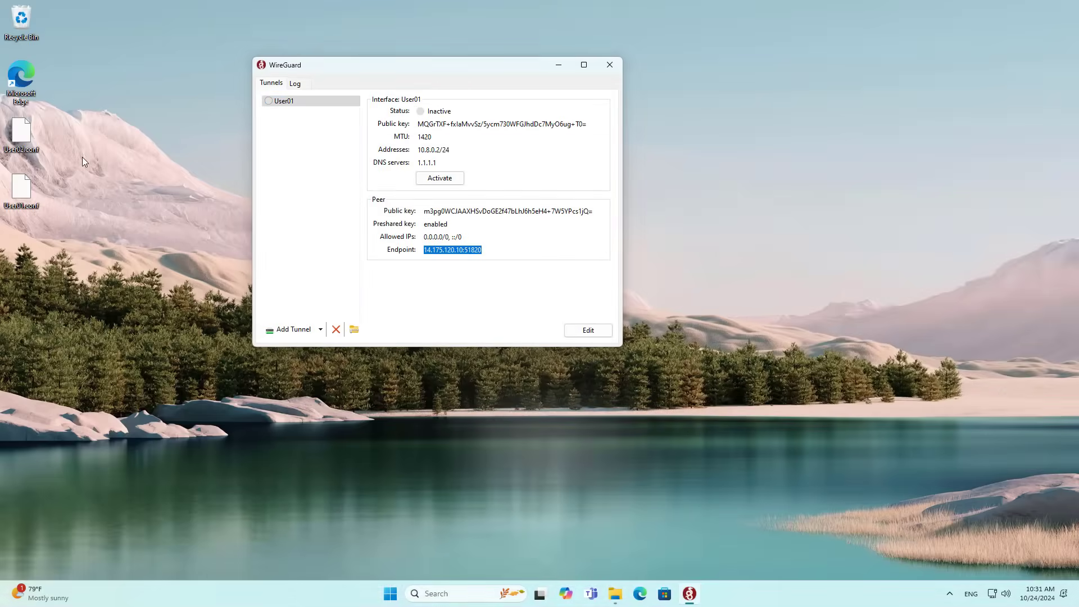
{"action": "left_click", "coordinate": [22, 132]}
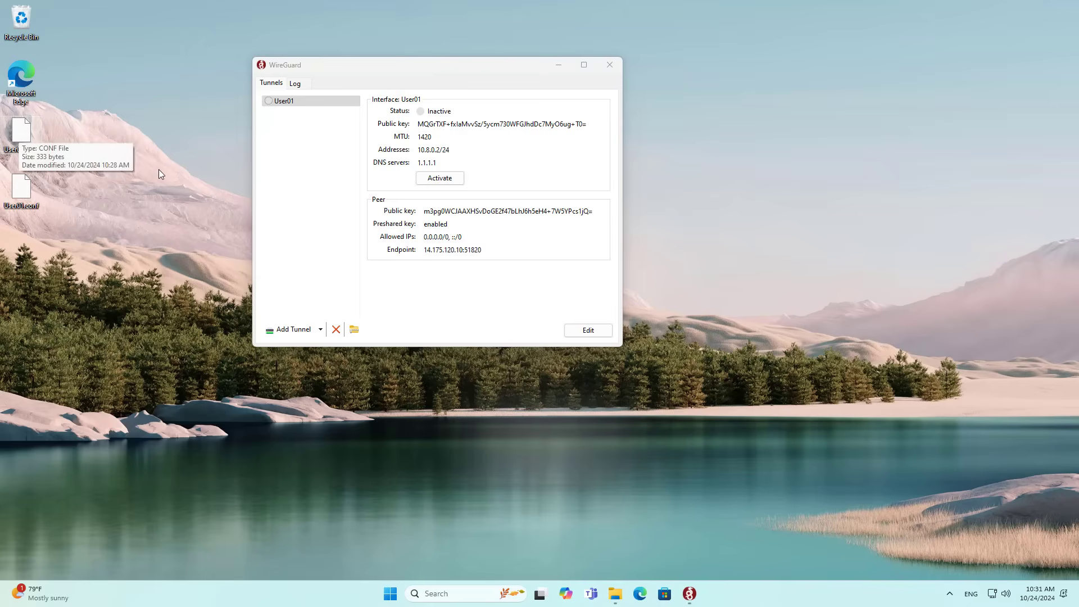
{"action": "left_click", "coordinate": [290, 329]}
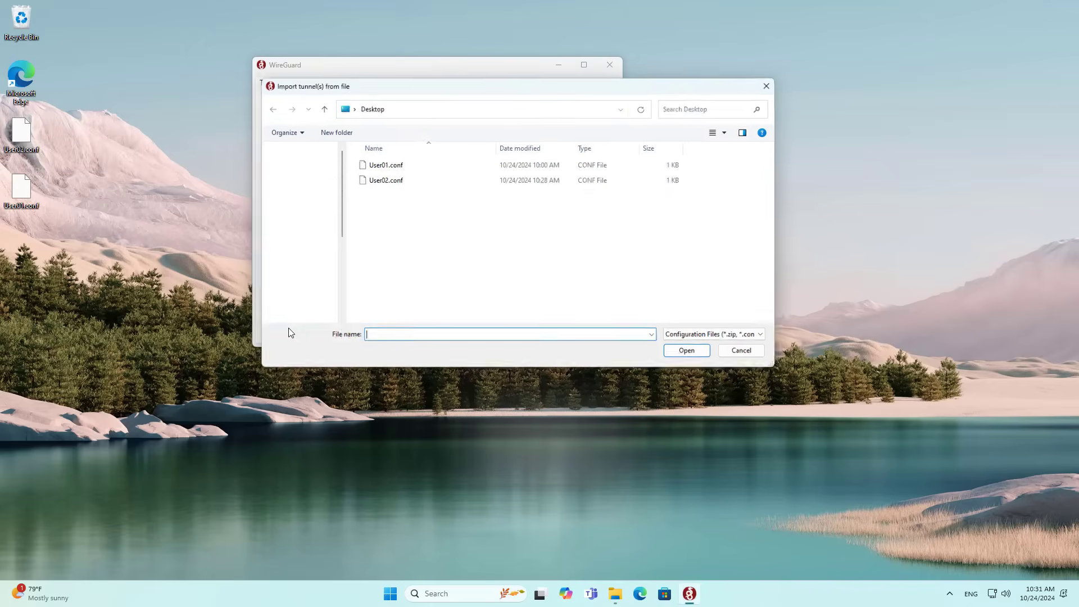
{"action": "left_click", "coordinate": [391, 181]}
{"action": "left_click", "coordinate": [690, 359]}
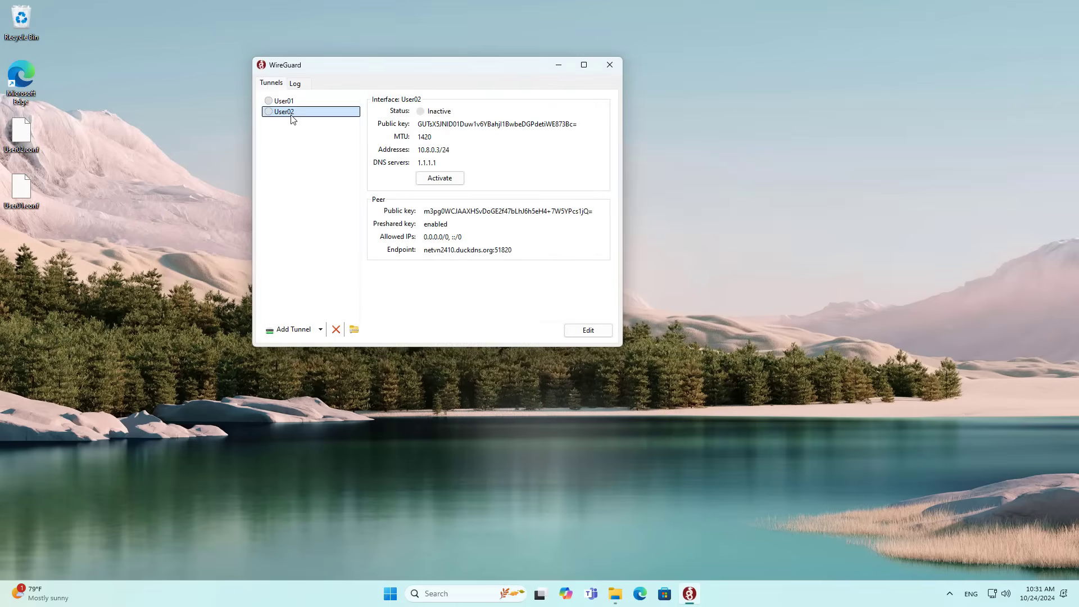
Activate the User02 tunnel, confirm traffic flowing, and move the window to the right.
{"action": "left_click_drag", "start_coordinate": [425, 249], "coordinate": [522, 249]}
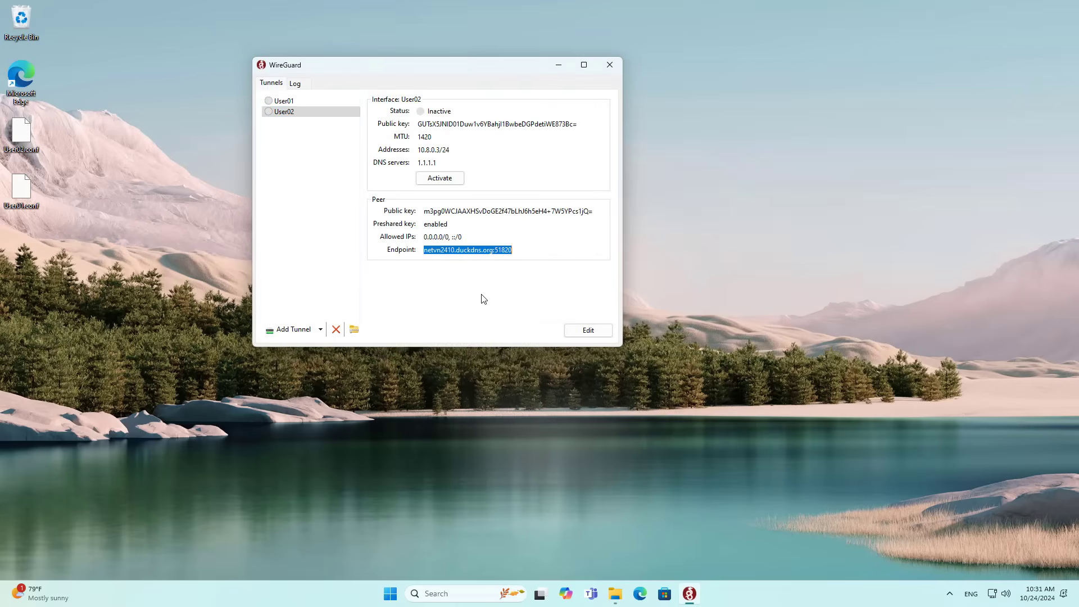
{"action": "left_click", "coordinate": [453, 179]}
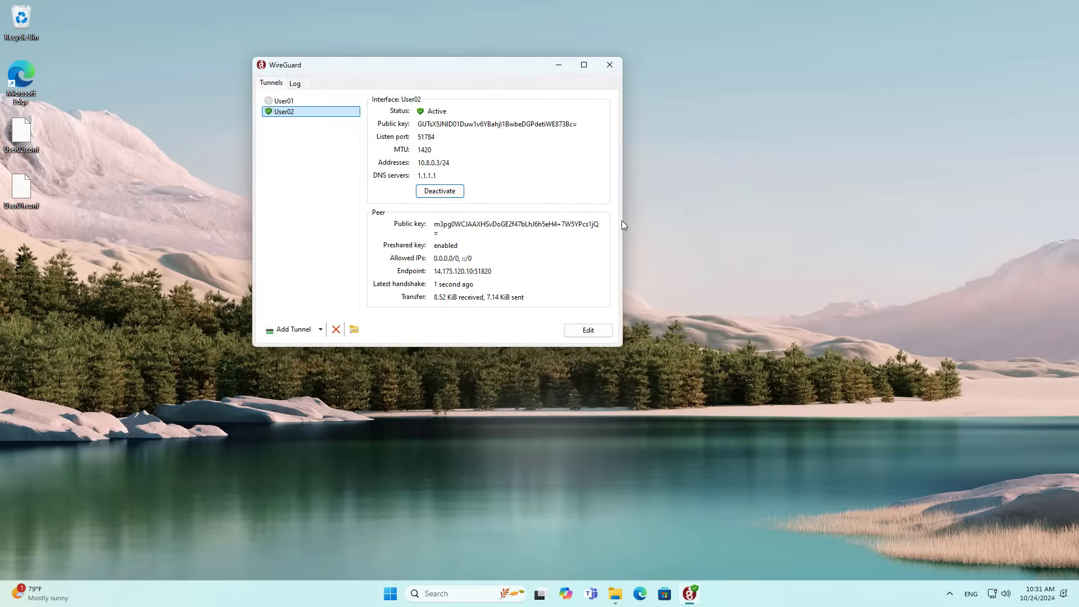
{"action": "left_click_drag", "start_coordinate": [435, 298], "coordinate": [531, 298]}
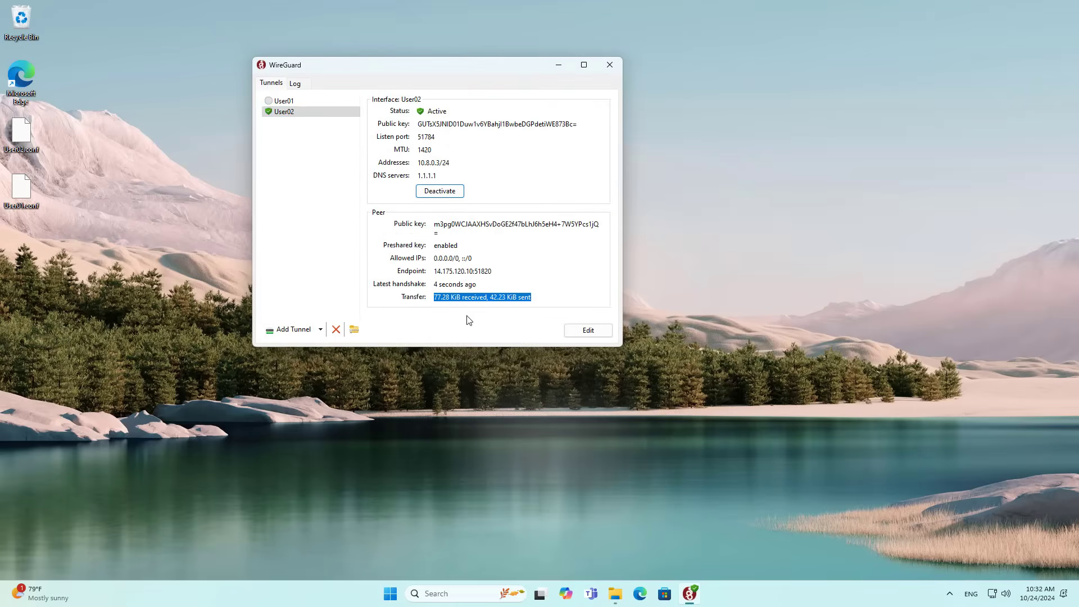
{"action": "left_click_drag", "start_coordinate": [403, 68], "coordinate": [802, 83]}
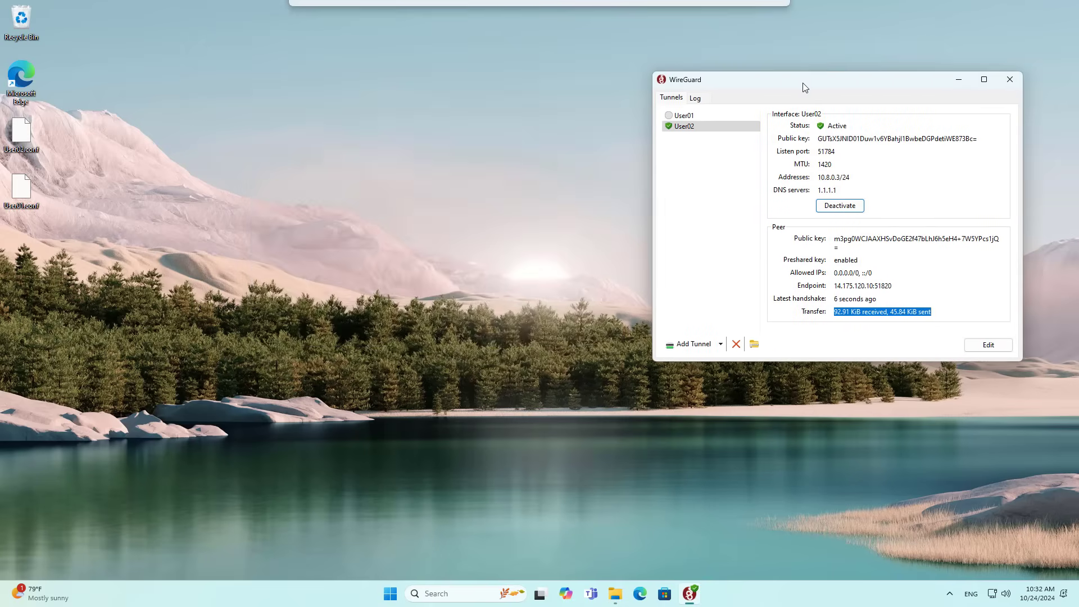
{"action": "key", "text": "super+r"}
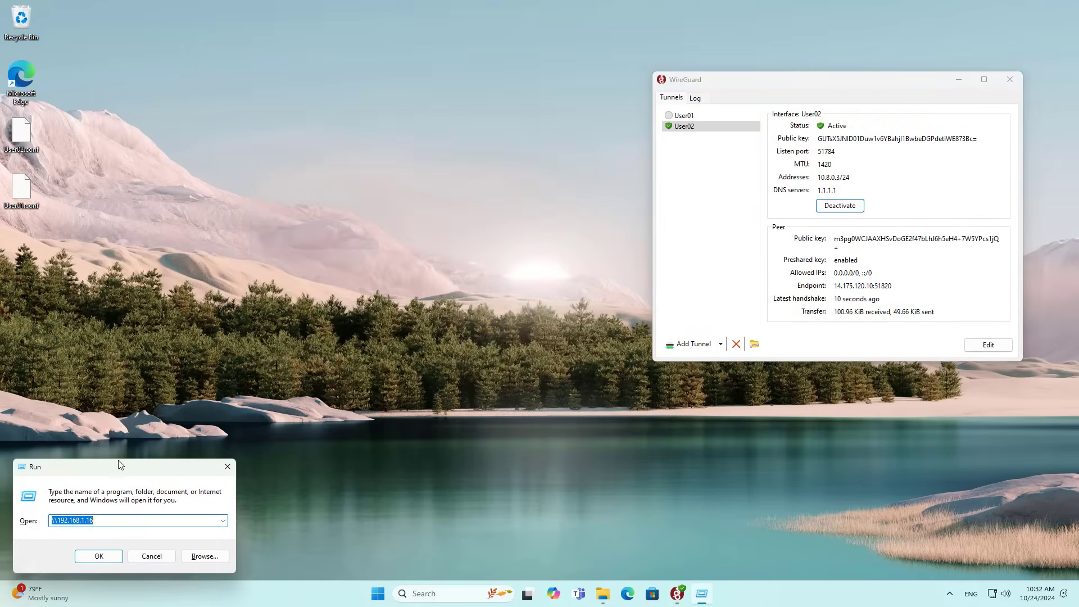
{"action": "left_click", "coordinate": [304, 254]}
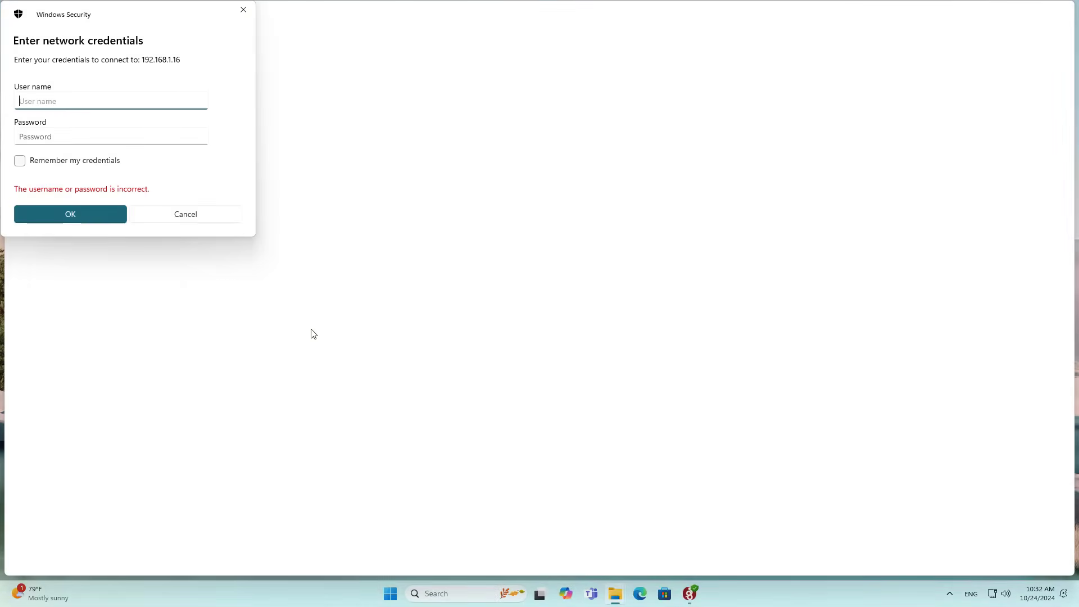
{"action": "type", "text": "netvn"}
{"action": "key", "text": "Tab"}
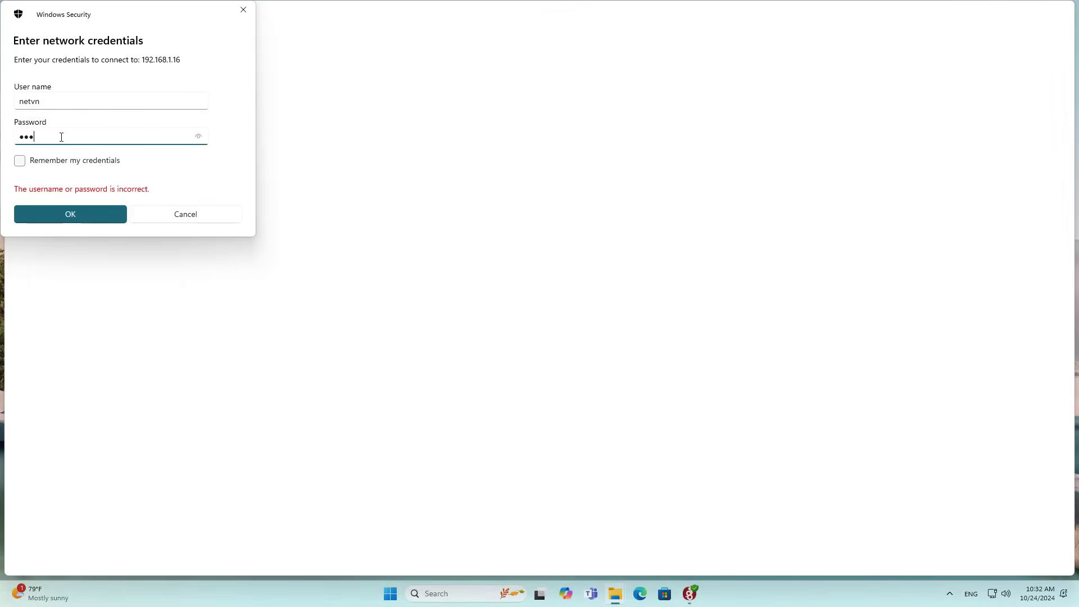
{"action": "left_click", "coordinate": [197, 143]}
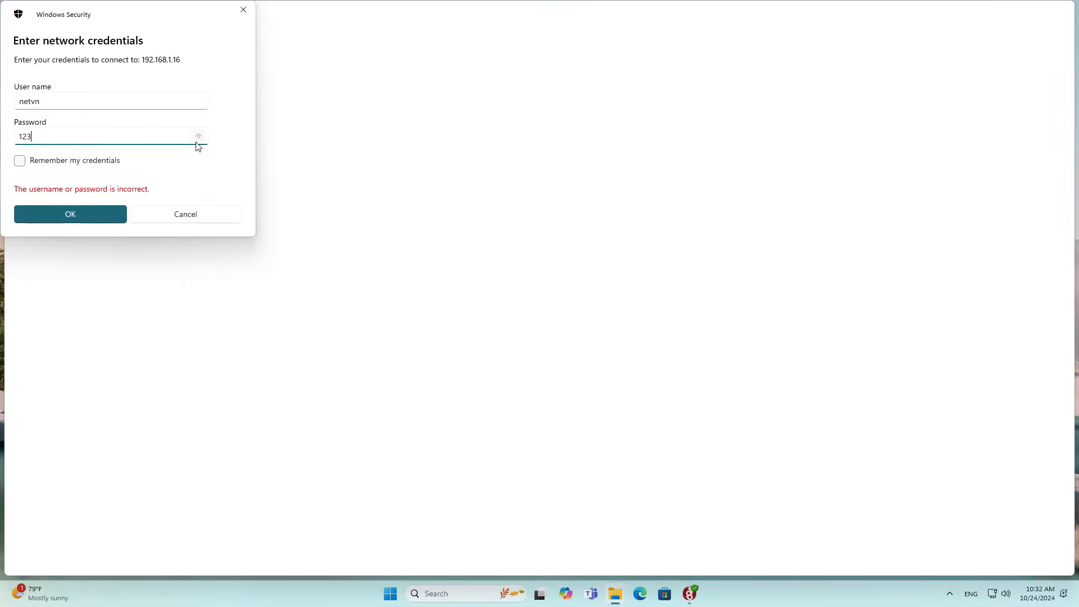
{"action": "left_click", "coordinate": [110, 216]}
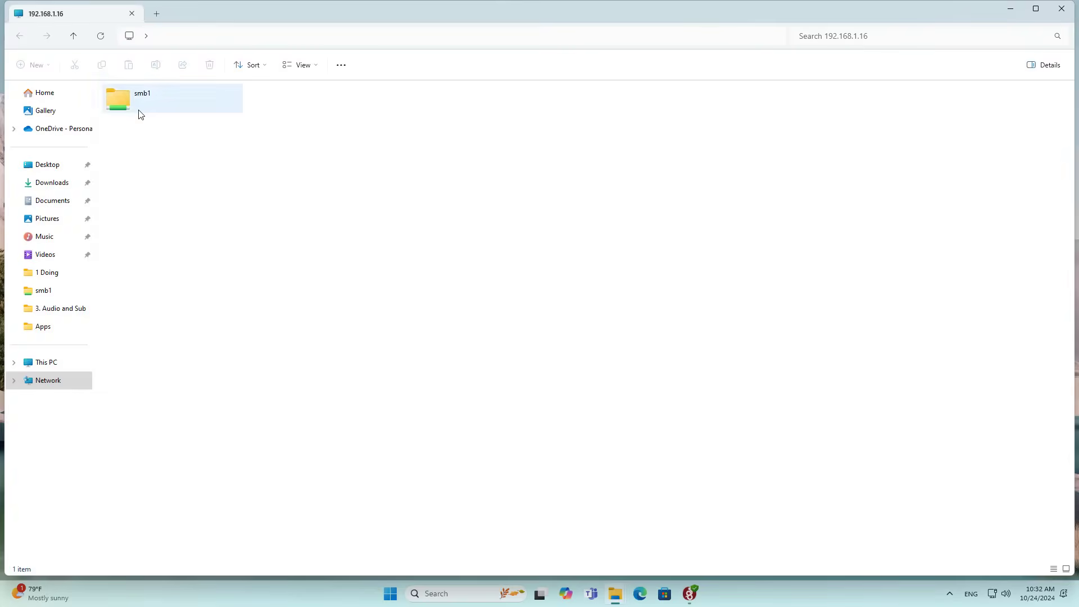
{"action": "double_click", "coordinate": [138, 113]}
{"action": "left_click_drag", "start_coordinate": [134, 170], "coordinate": [160, 114]}
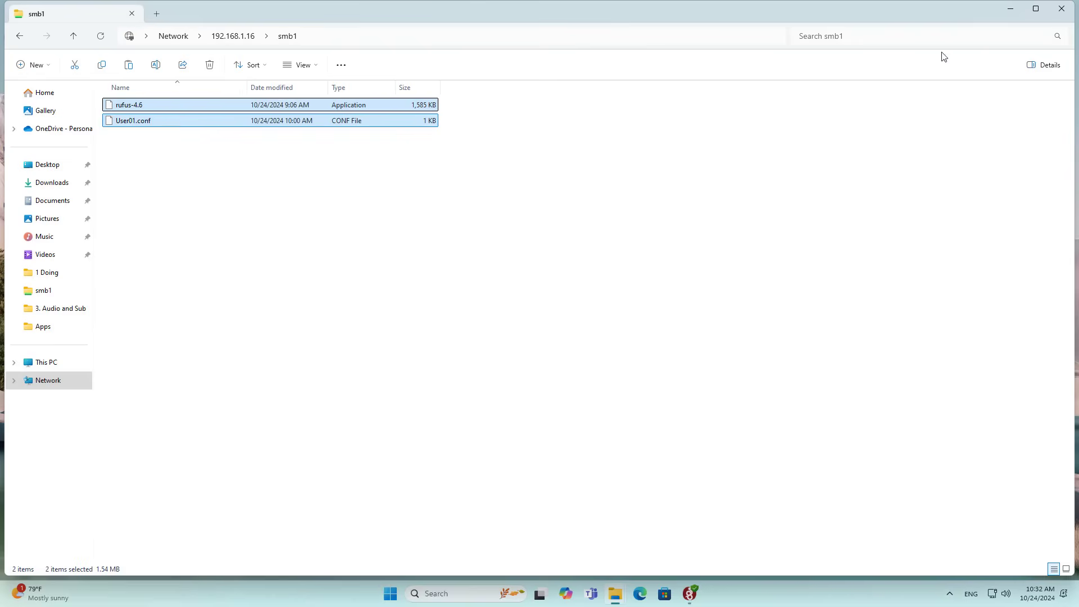
{"action": "left_click", "coordinate": [1061, 9]}
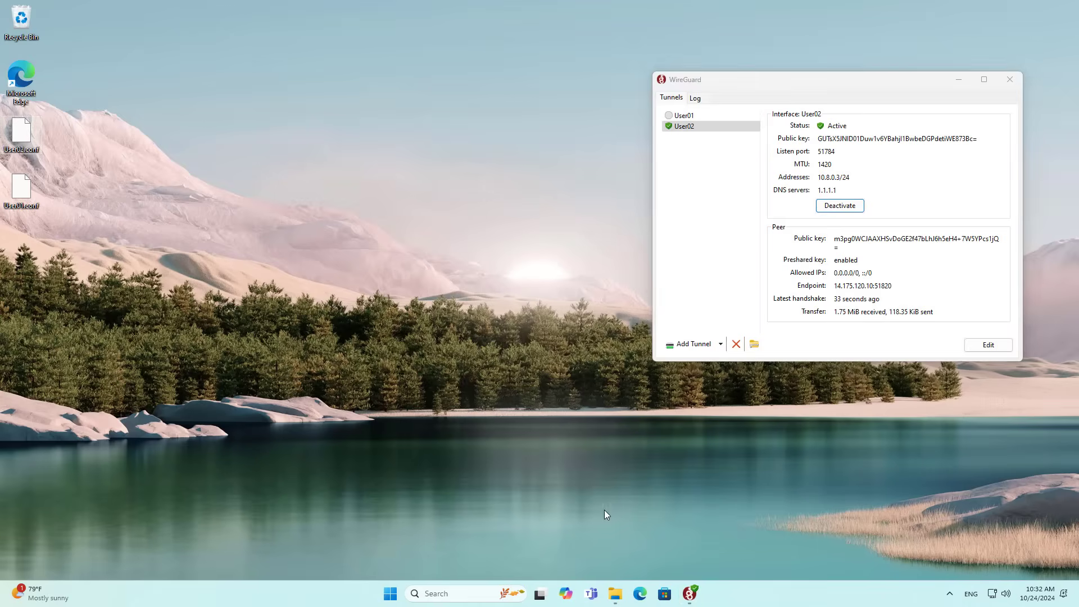
{"action": "left_click", "coordinate": [640, 593]}
{"action": "type", "text": "192.1"}
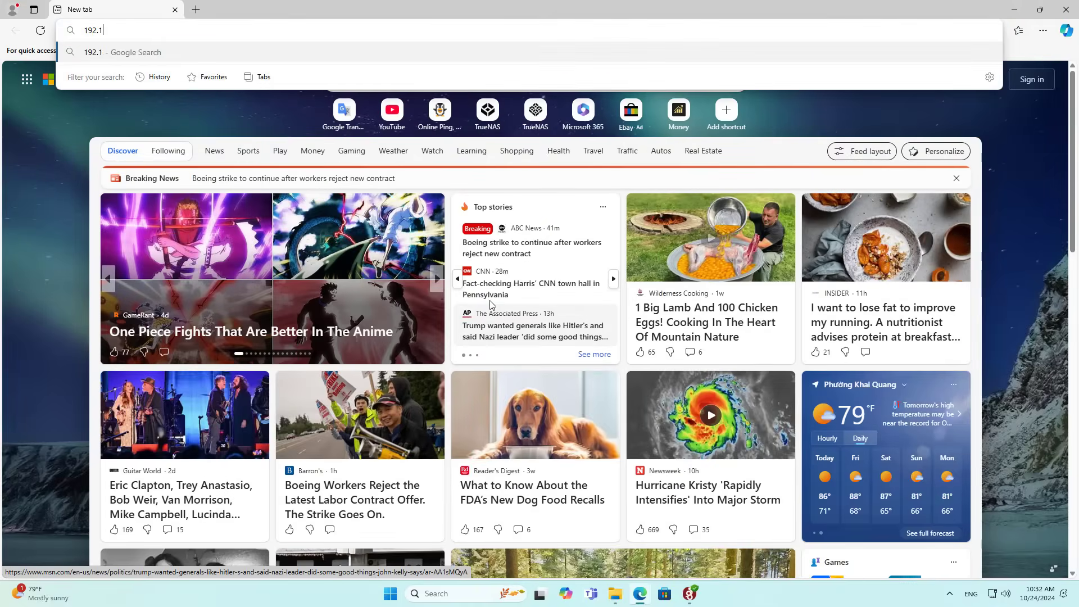
{"action": "type", "text": "68.1.16"}
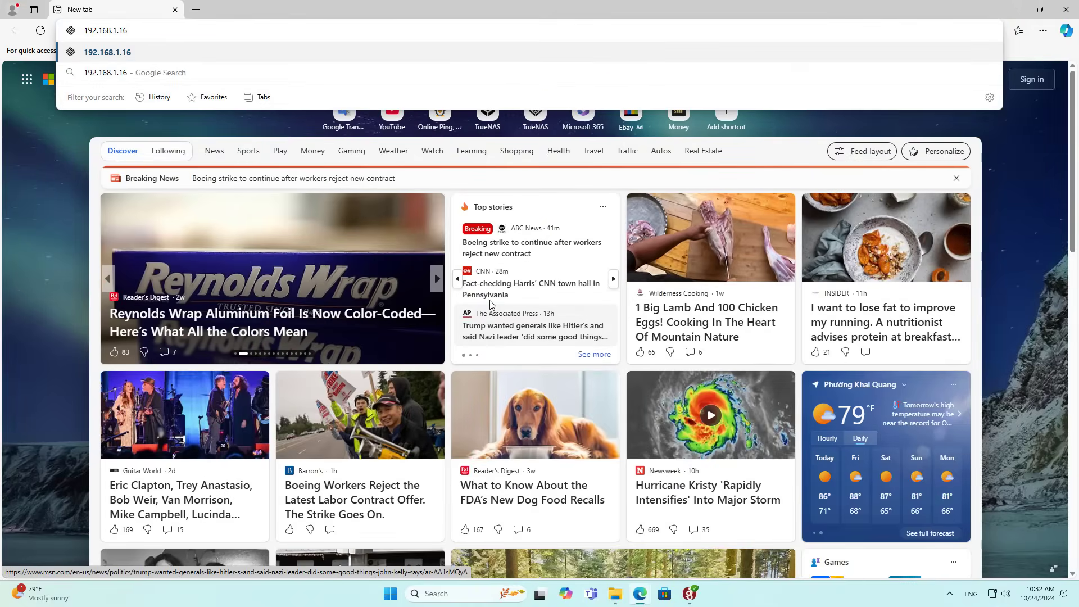
{"action": "key", "text": "Return"}
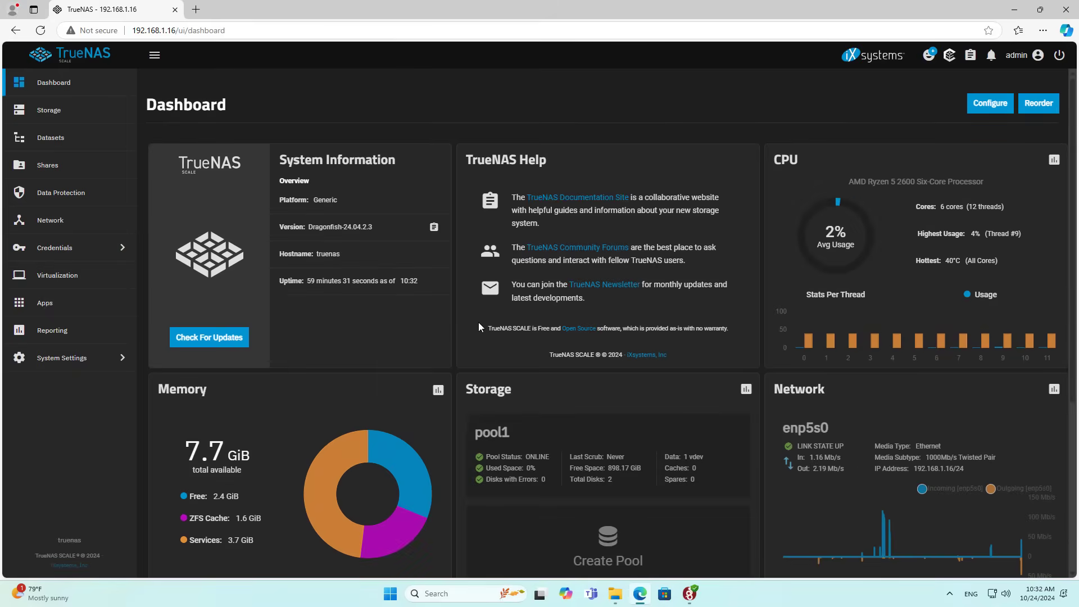
{"action": "left_click", "coordinate": [196, 10]}
{"action": "type", "text": "192."}
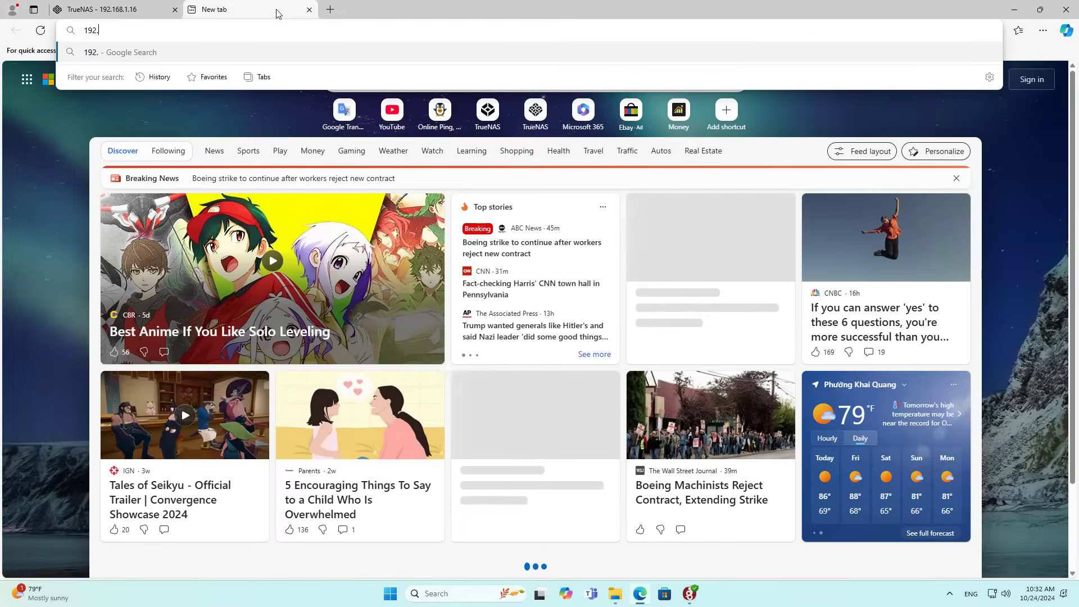
{"action": "type", "text": "168.1.1"}
{"action": "key", "text": "Return"}
{"action": "type", "text": "admi"}
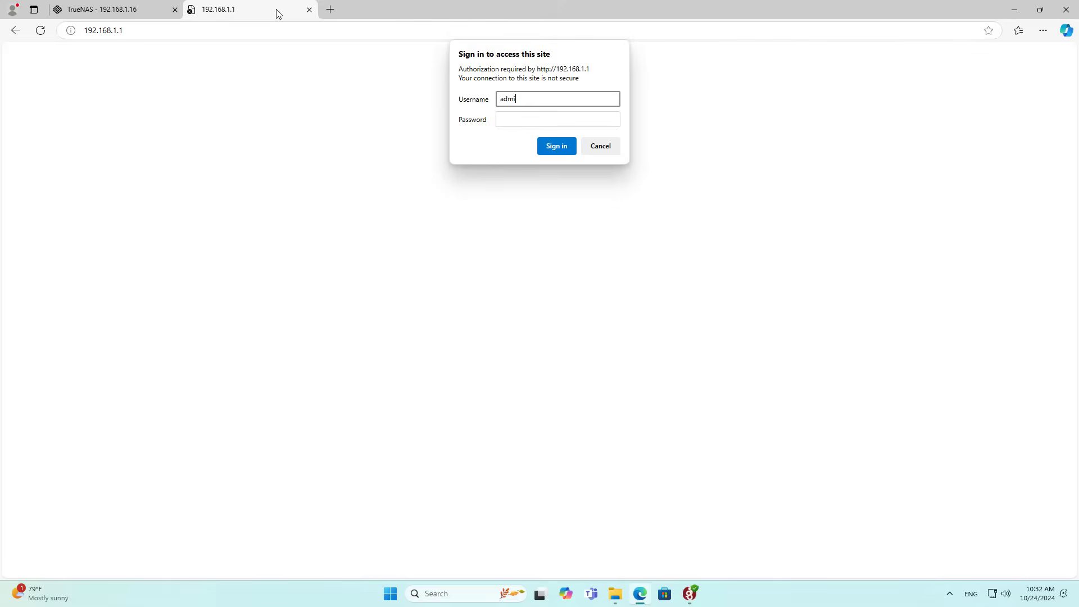
{"action": "type", "text": "n"}
{"action": "key", "text": "Tab"}
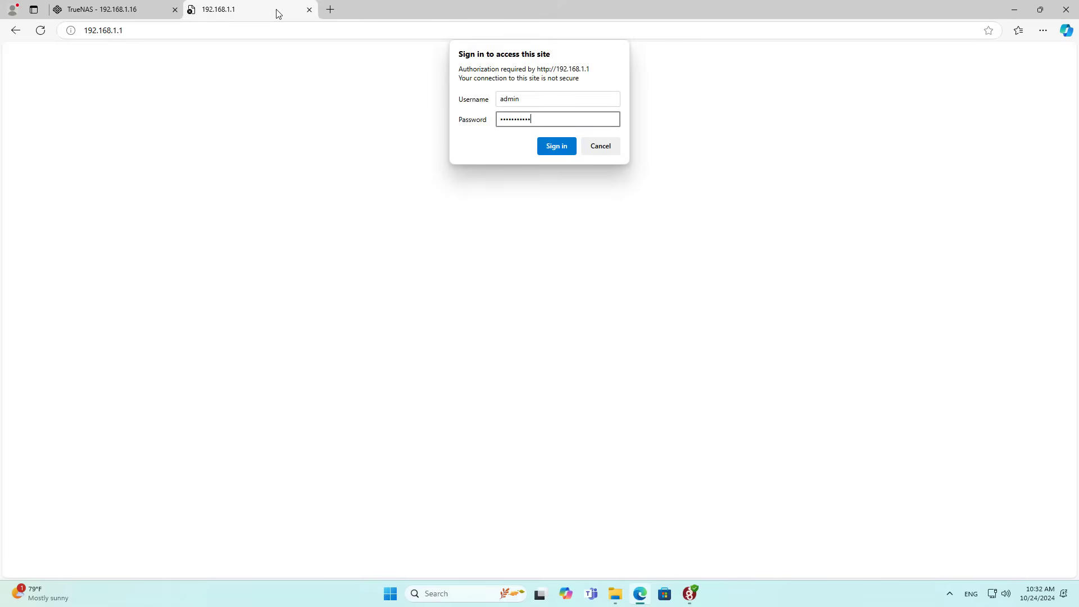
{"action": "key", "text": "Return"}
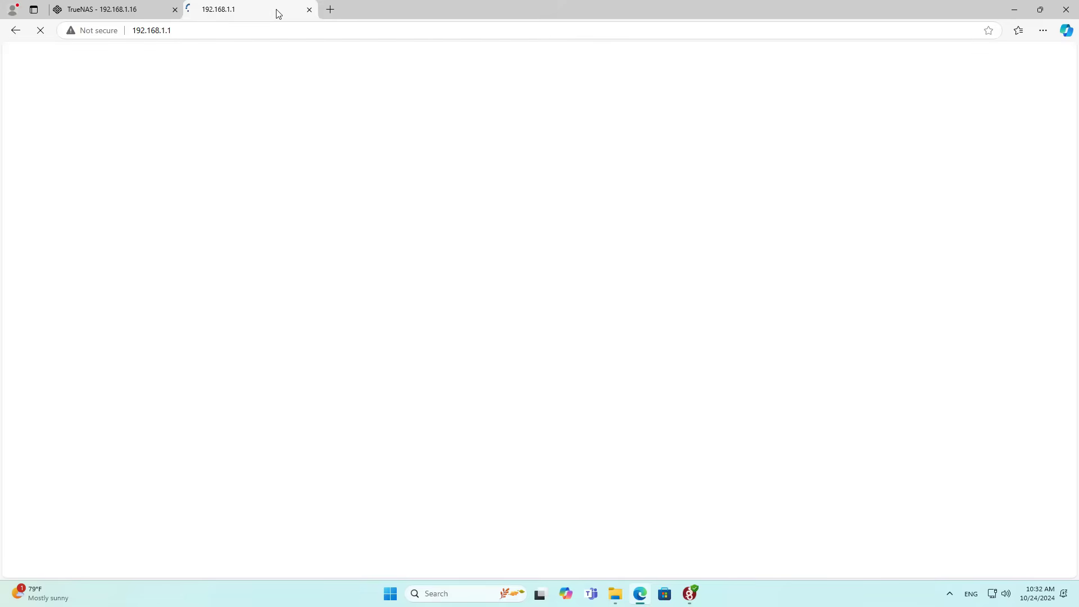
{"action": "left_click", "coordinate": [124, 90]}
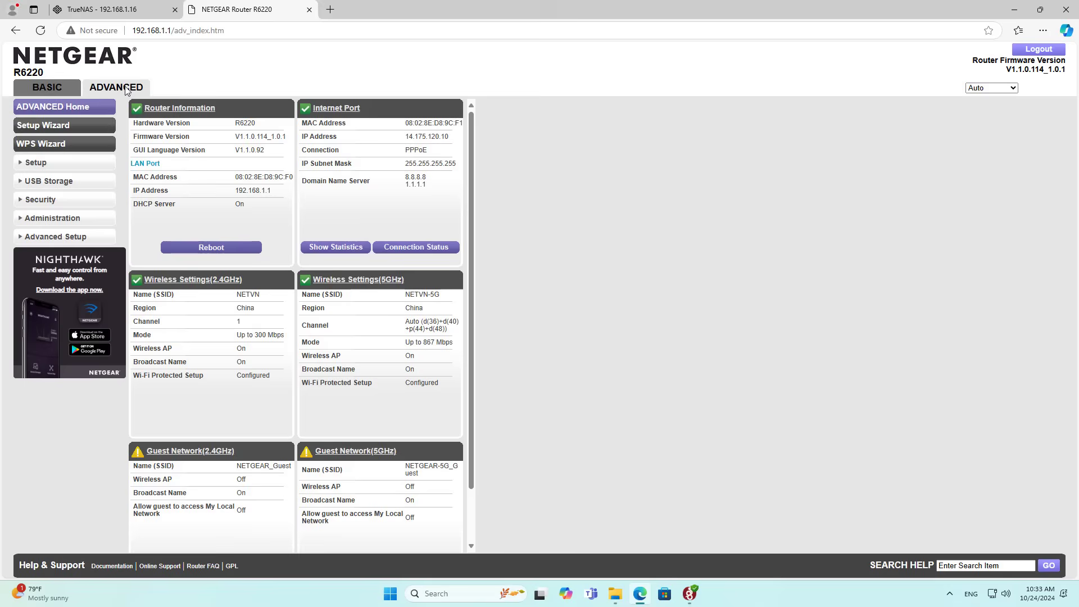
{"action": "left_click", "coordinate": [77, 237]}
{"action": "left_click", "coordinate": [63, 309]}
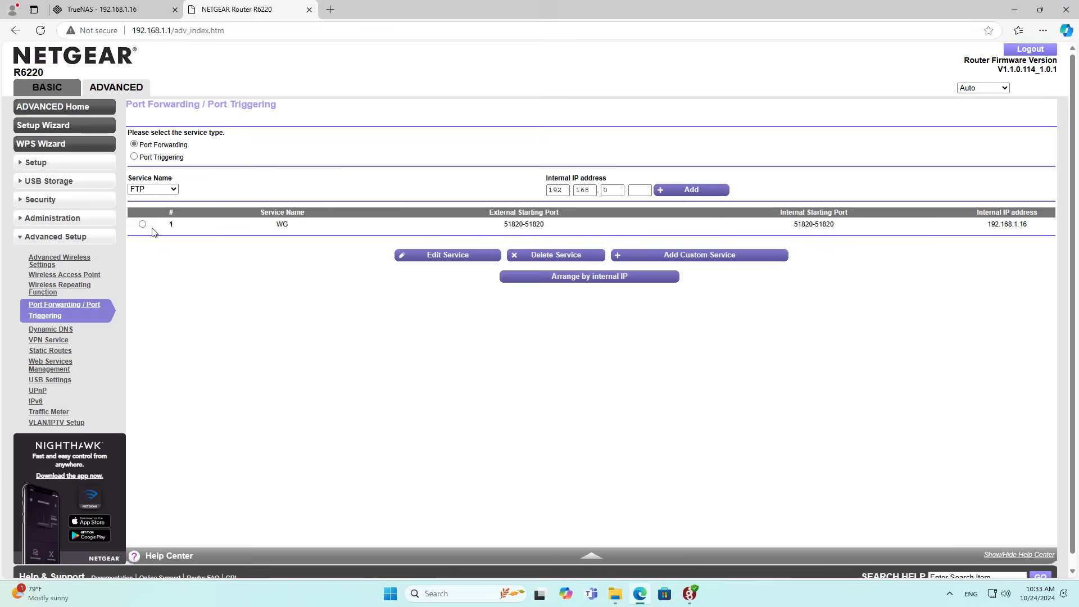
{"action": "left_click", "coordinate": [1066, 10]}
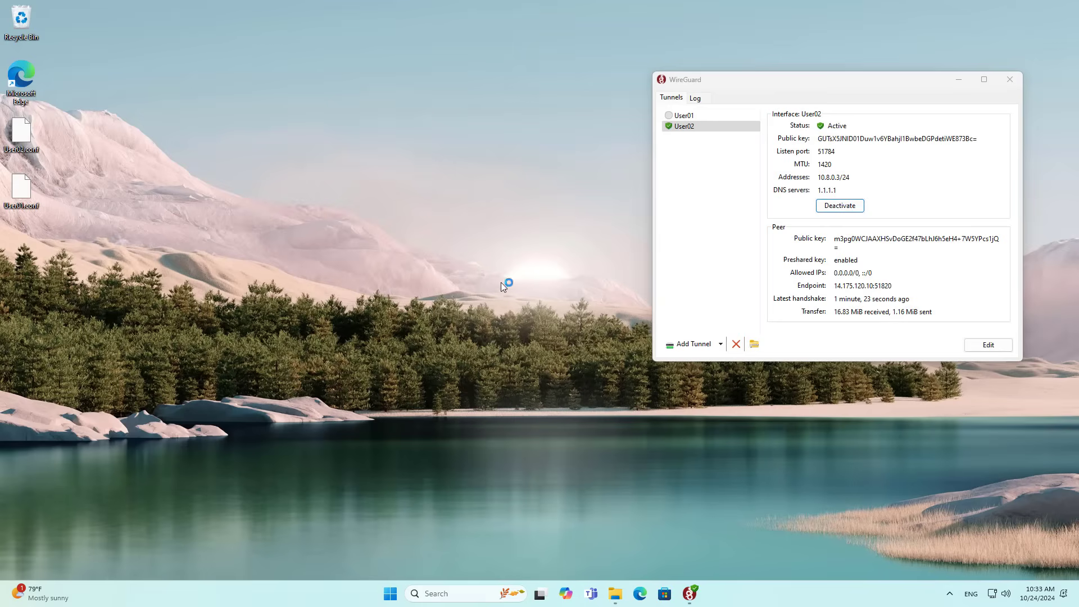
Start a continuous ping to 192.168.1.16 with 'ping 192.168.1.16 -t' in Command Prompt.
{"action": "key", "text": "super+r"}
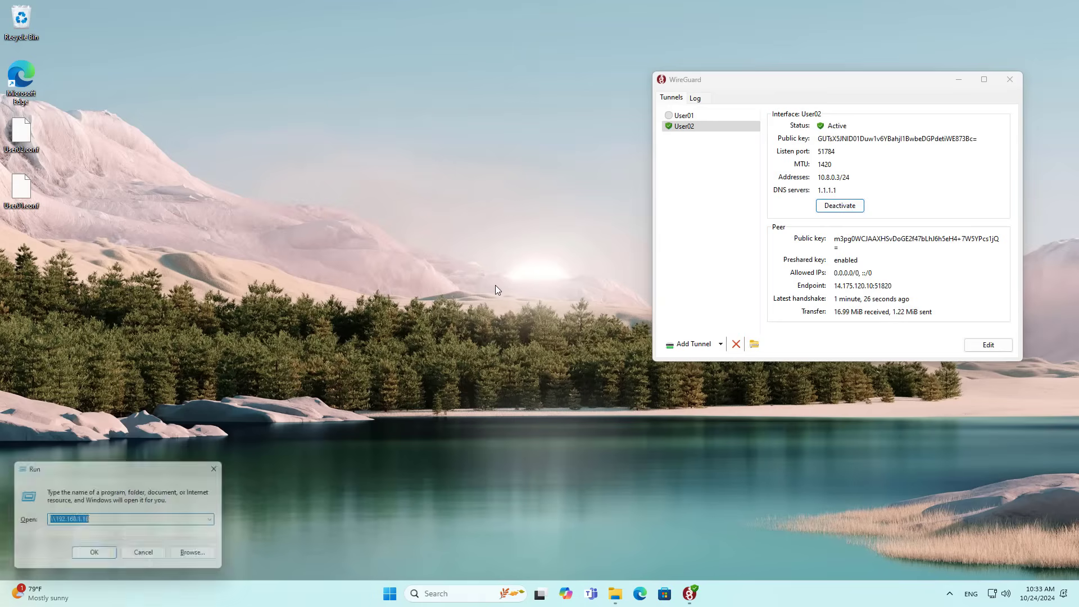
{"action": "type", "text": "cmd"}
{"action": "key", "text": "Return"}
{"action": "type", "text": "ping 1"}
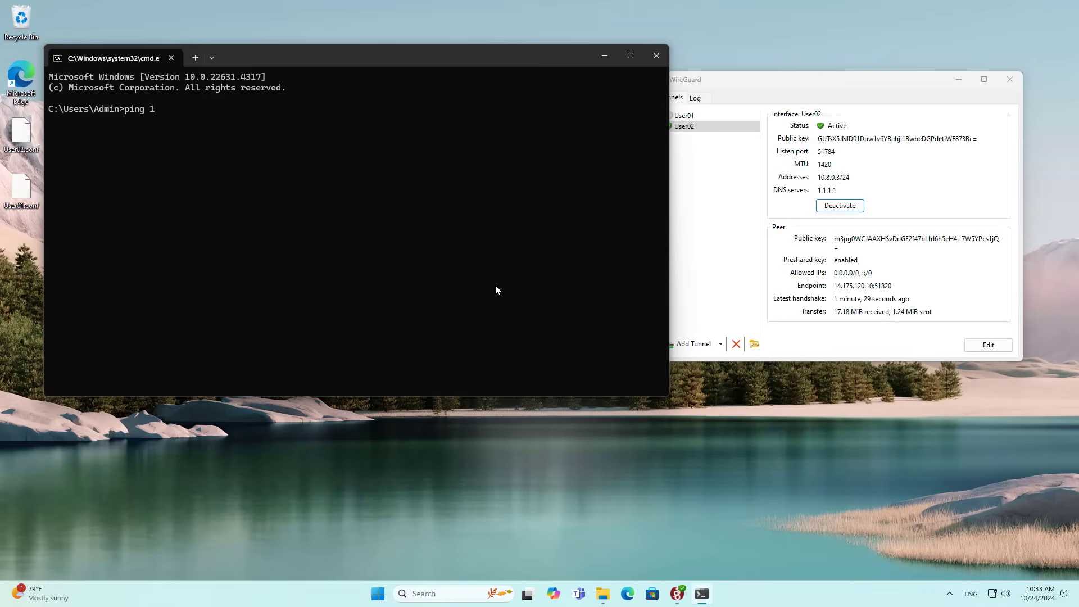
{"action": "type", "text": "92.168.1.16 -t"}
{"action": "key", "text": "Return"}
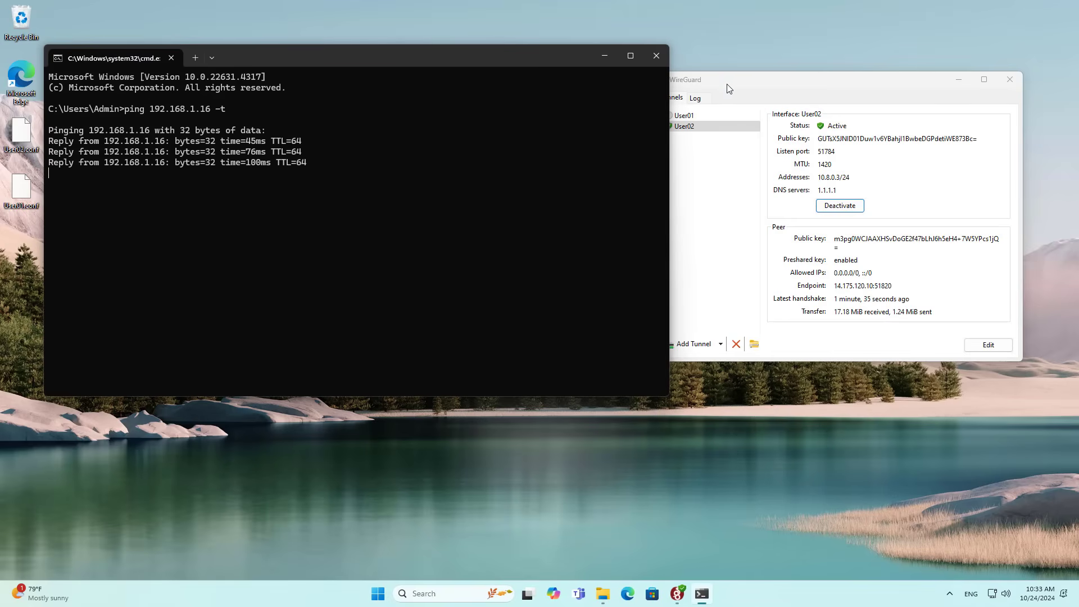
While pinging, deactivate the User02 tunnel and activate User01 in WireGuard.
{"action": "left_click", "coordinate": [729, 85]}
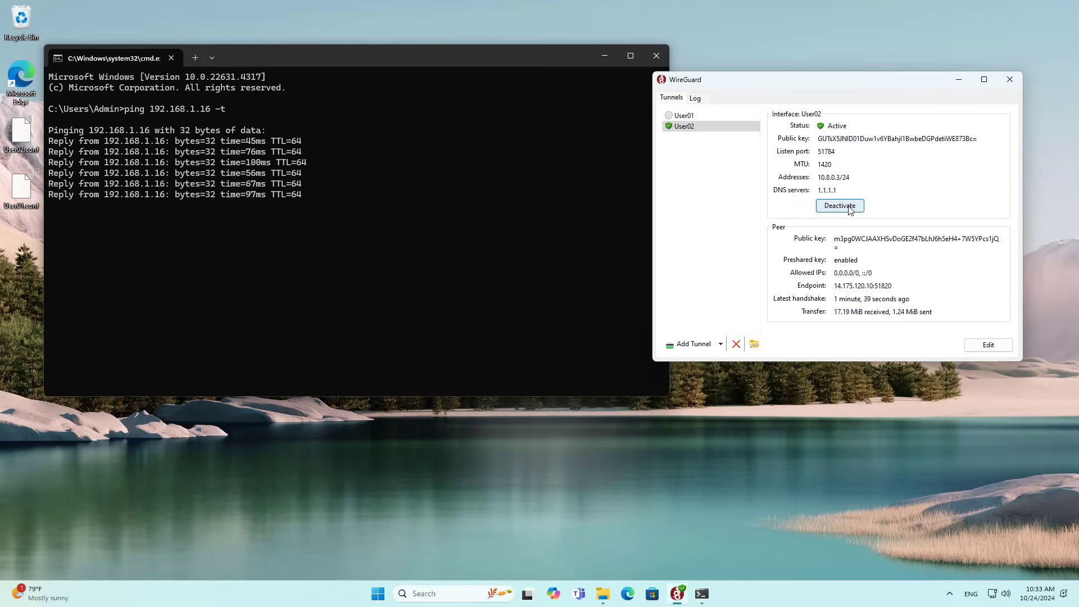
{"action": "left_click", "coordinate": [841, 206]}
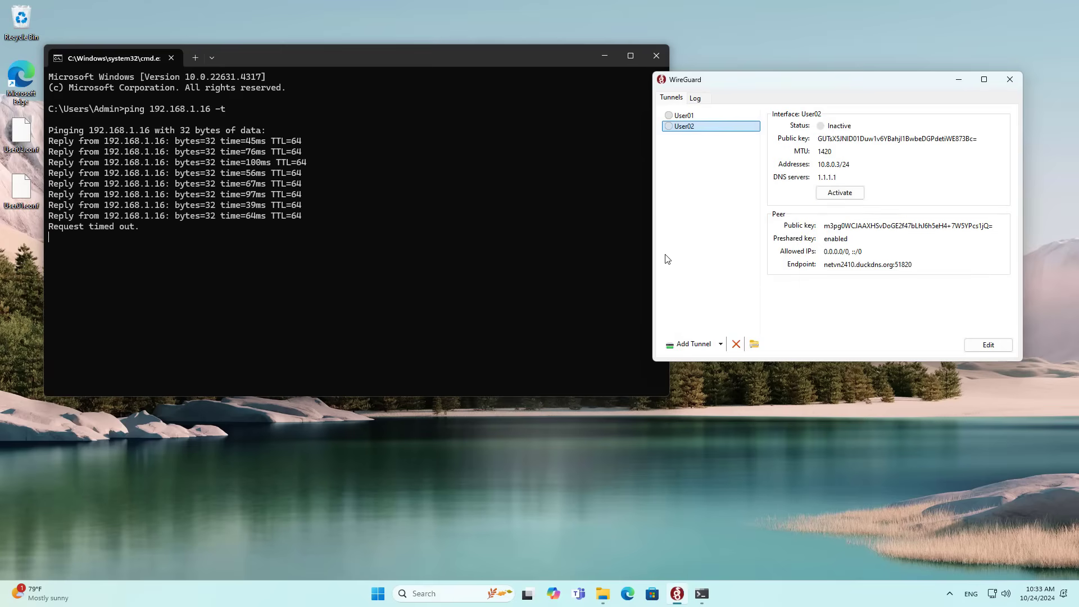
{"action": "left_click", "coordinate": [147, 237]}
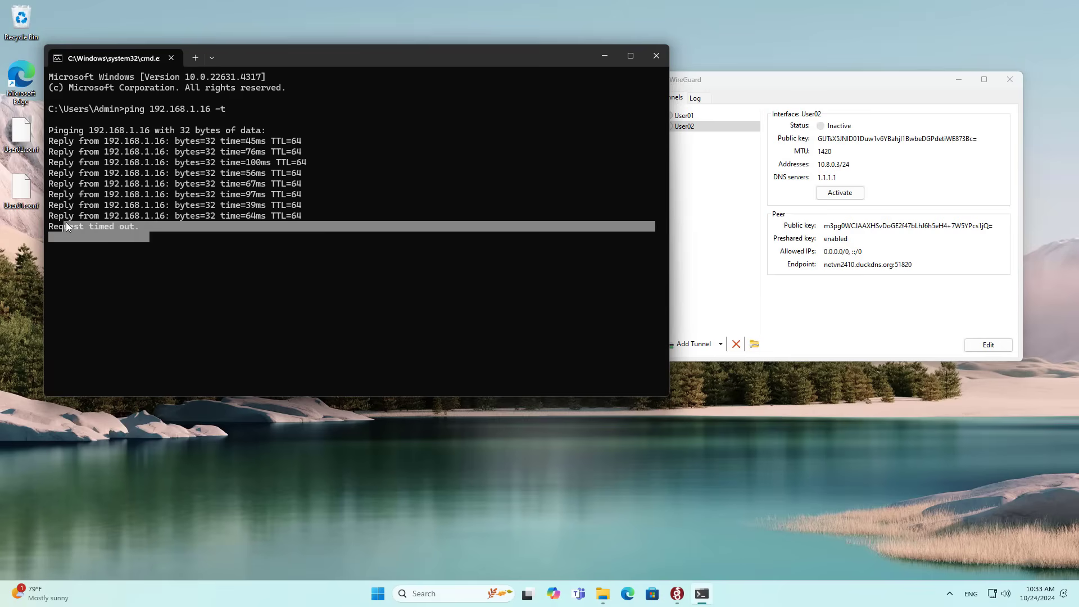
{"action": "left_click", "coordinate": [747, 131]}
{"action": "left_click", "coordinate": [684, 116]}
{"action": "left_click", "coordinate": [840, 205]}
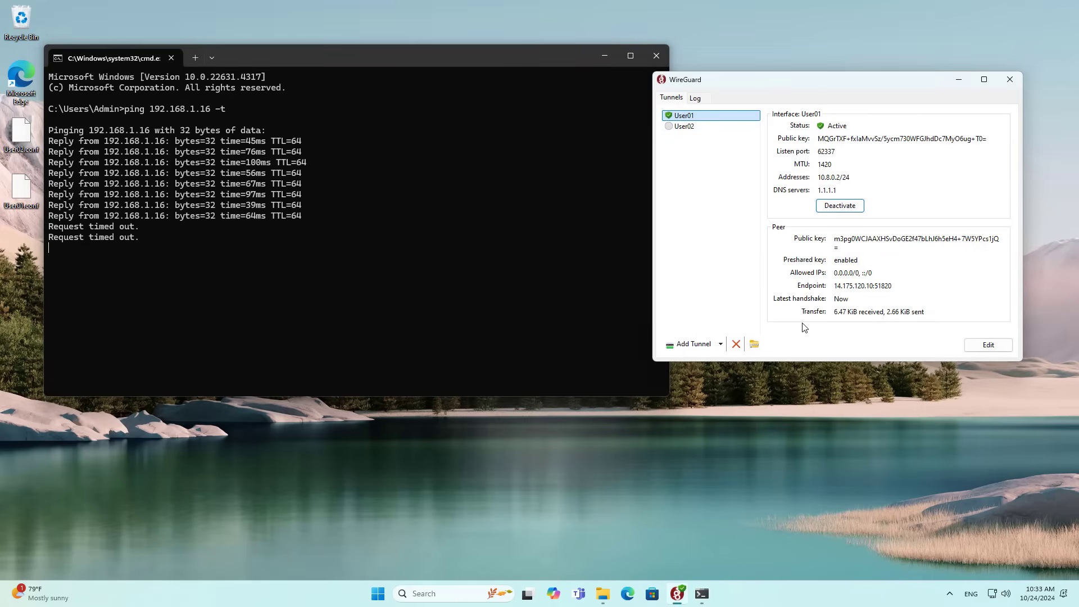
Deactivate User01, then activate and deactivate User02, leaving both tunnels inactive.
{"action": "left_click", "coordinate": [841, 207]}
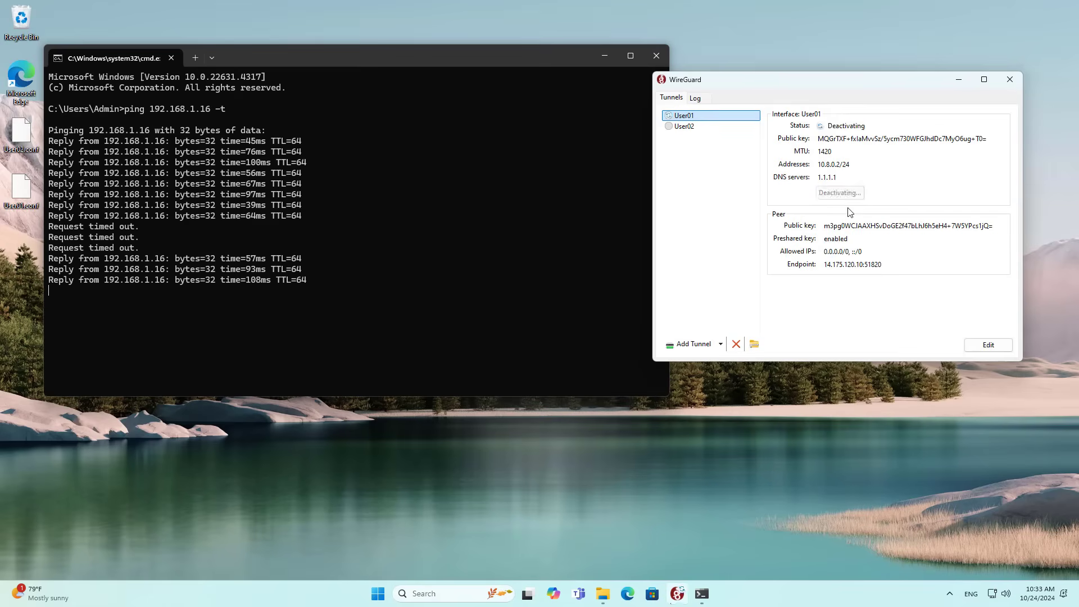
{"action": "left_click", "coordinate": [684, 126]}
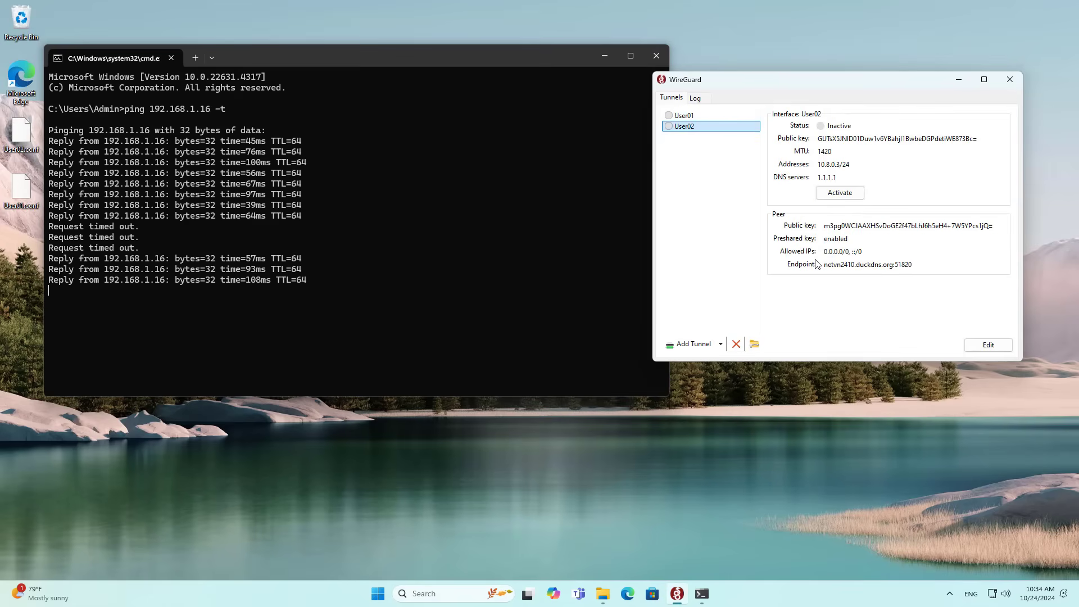
{"action": "left_click", "coordinate": [845, 193]}
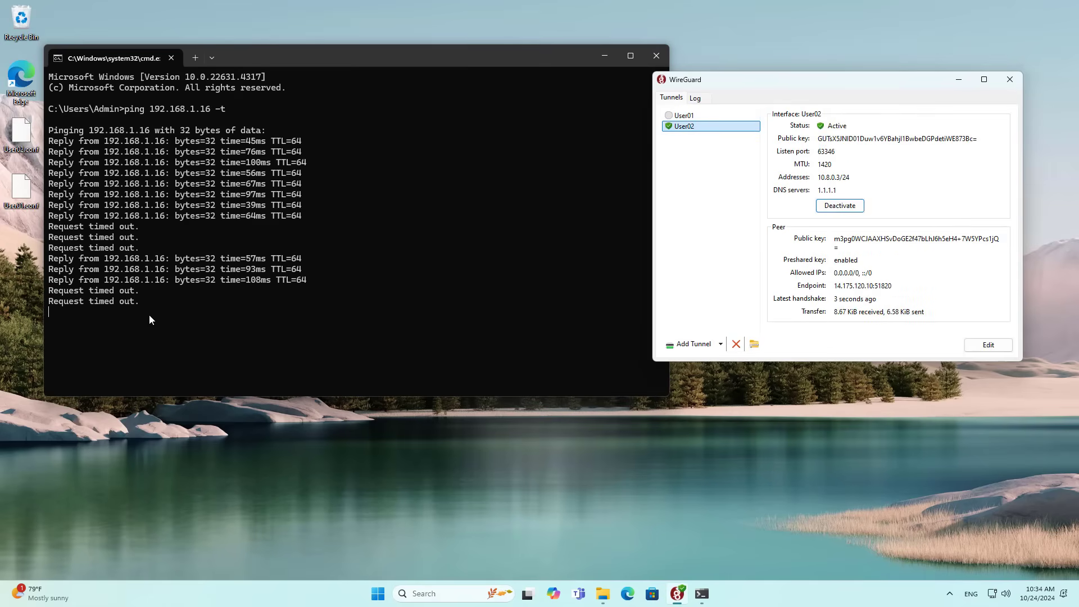
{"action": "left_click", "coordinate": [836, 206]}
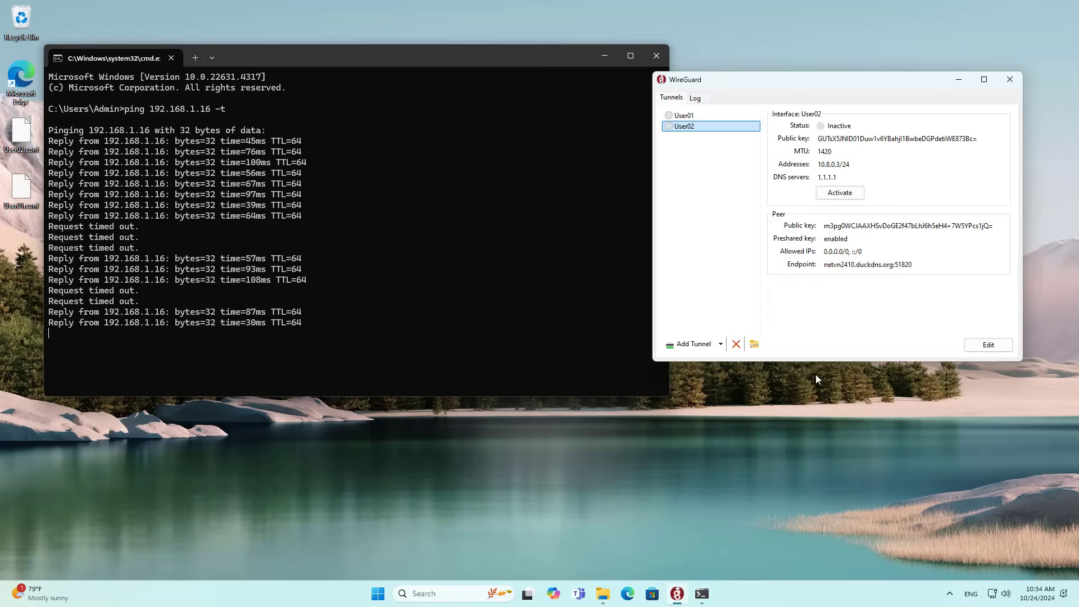